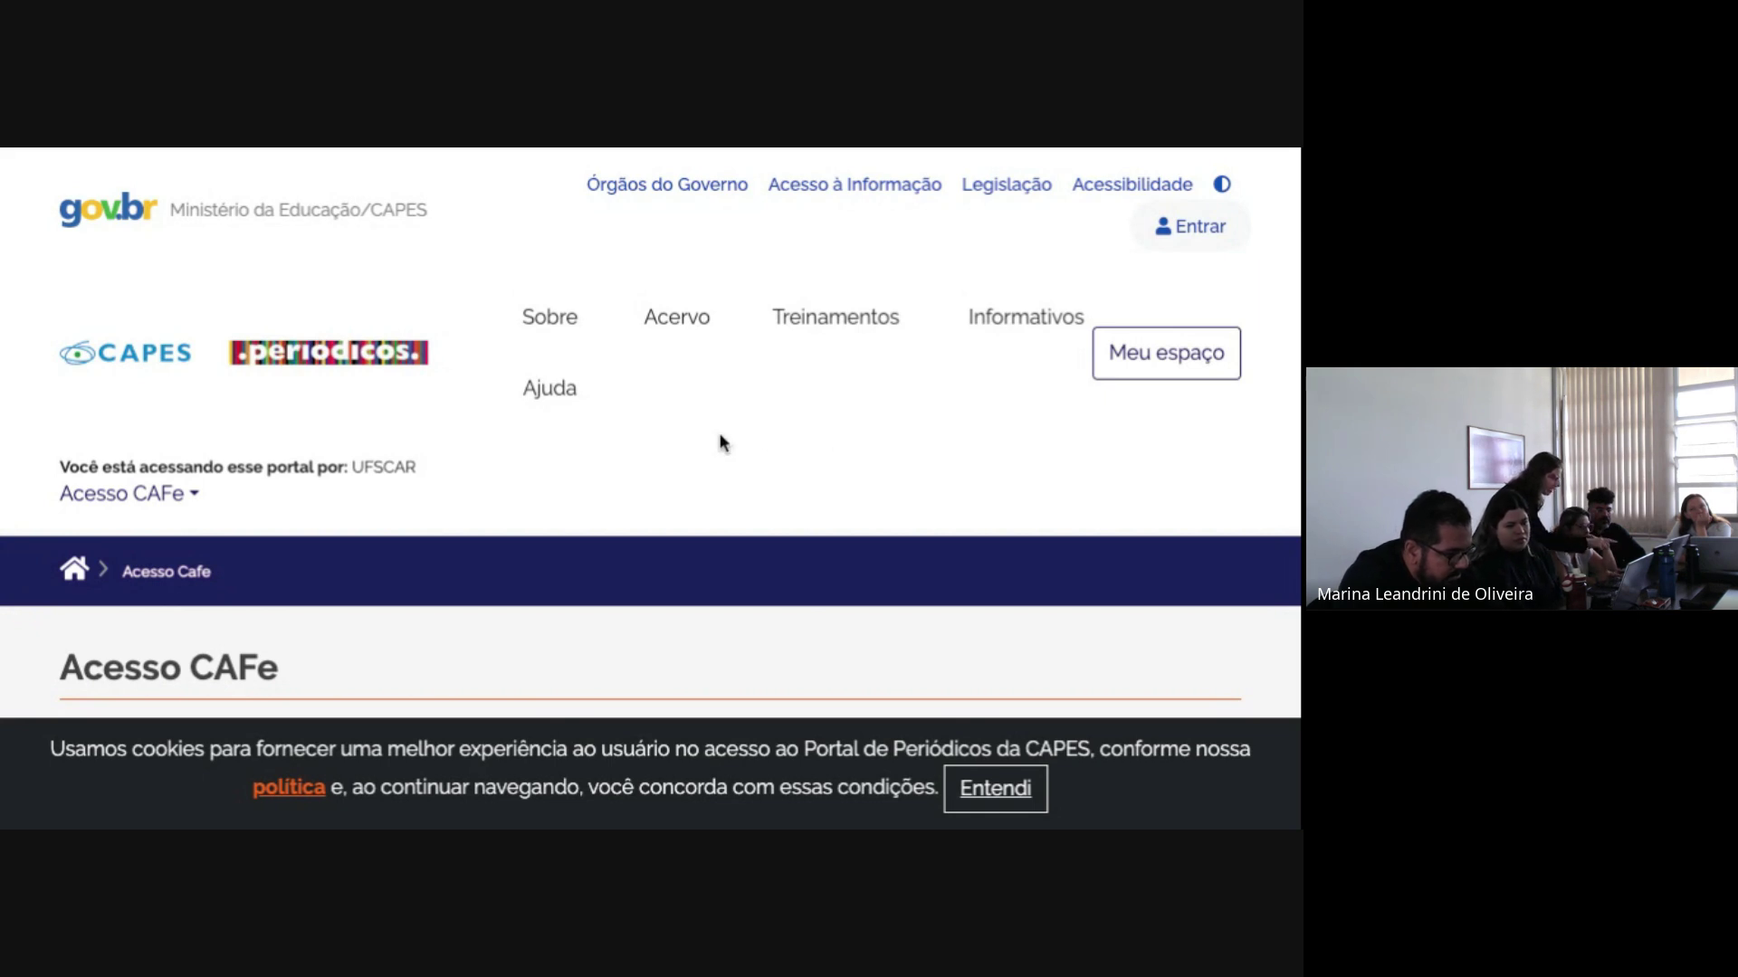
- Open the collection's subject search page (Buscar assunto) from the Acesso CAFe page
{"action": "scroll", "coordinate": [722, 442], "scroll_direction": "down", "scroll_amount": 4}
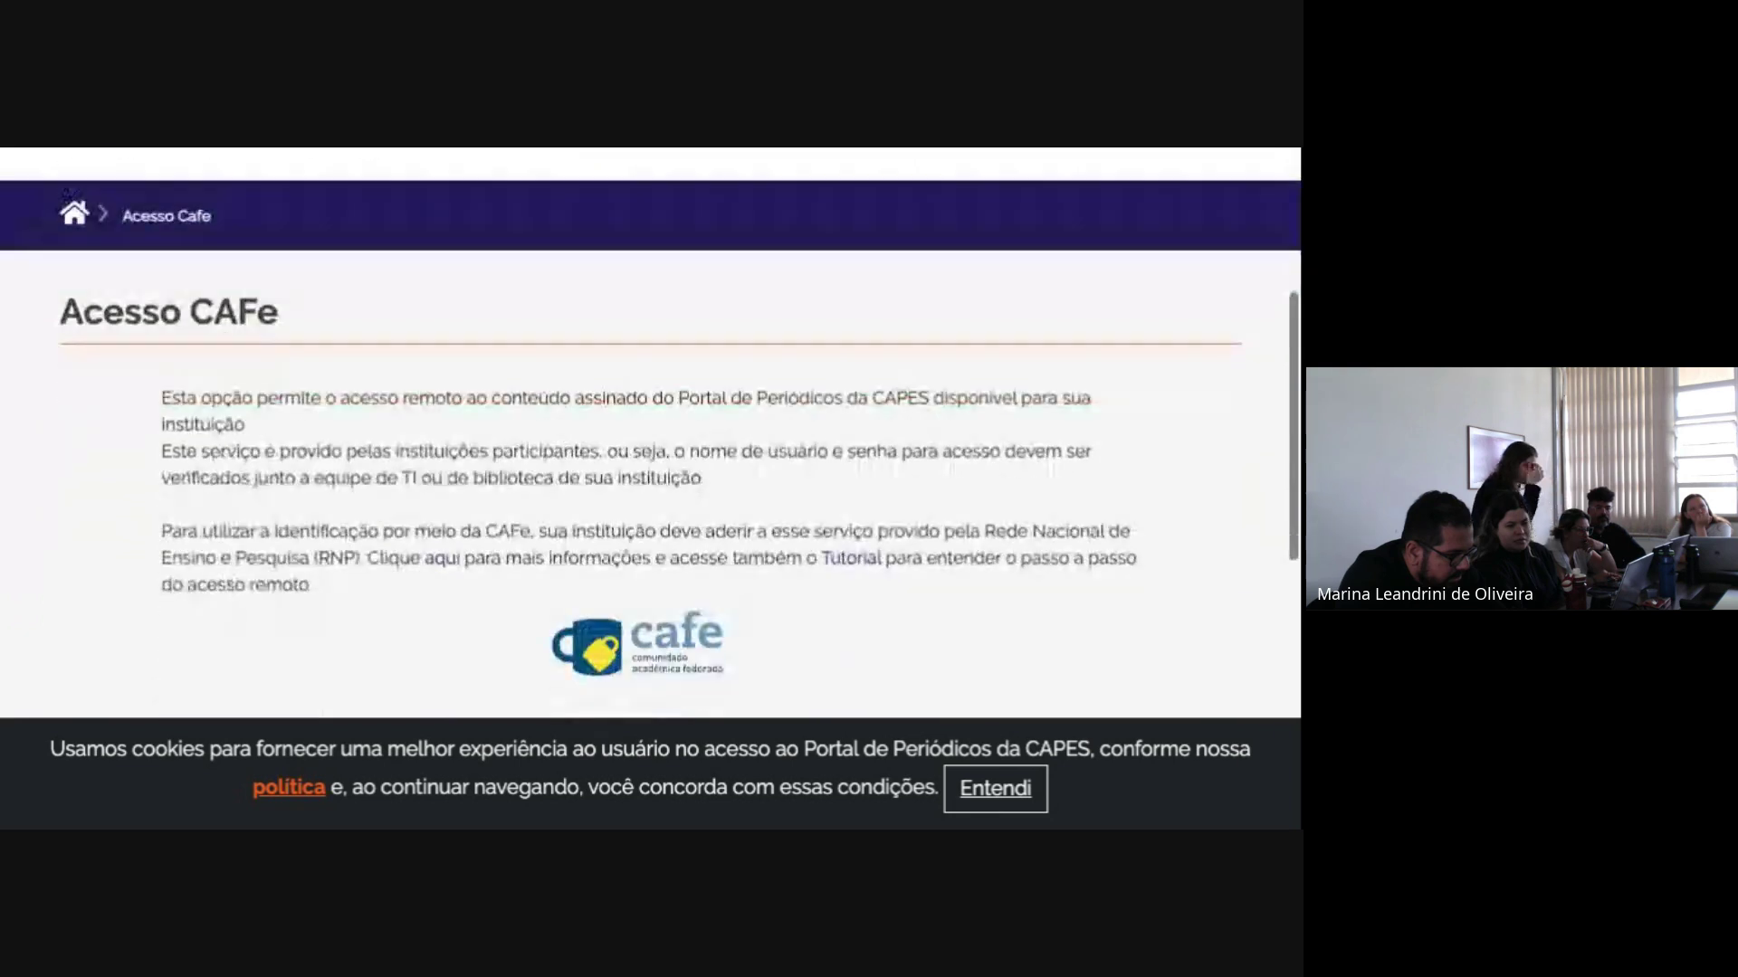
{"action": "scroll", "coordinate": [721, 442], "scroll_direction": "down", "scroll_amount": 1}
{"action": "scroll", "coordinate": [649, 433], "scroll_direction": "up", "scroll_amount": 5}
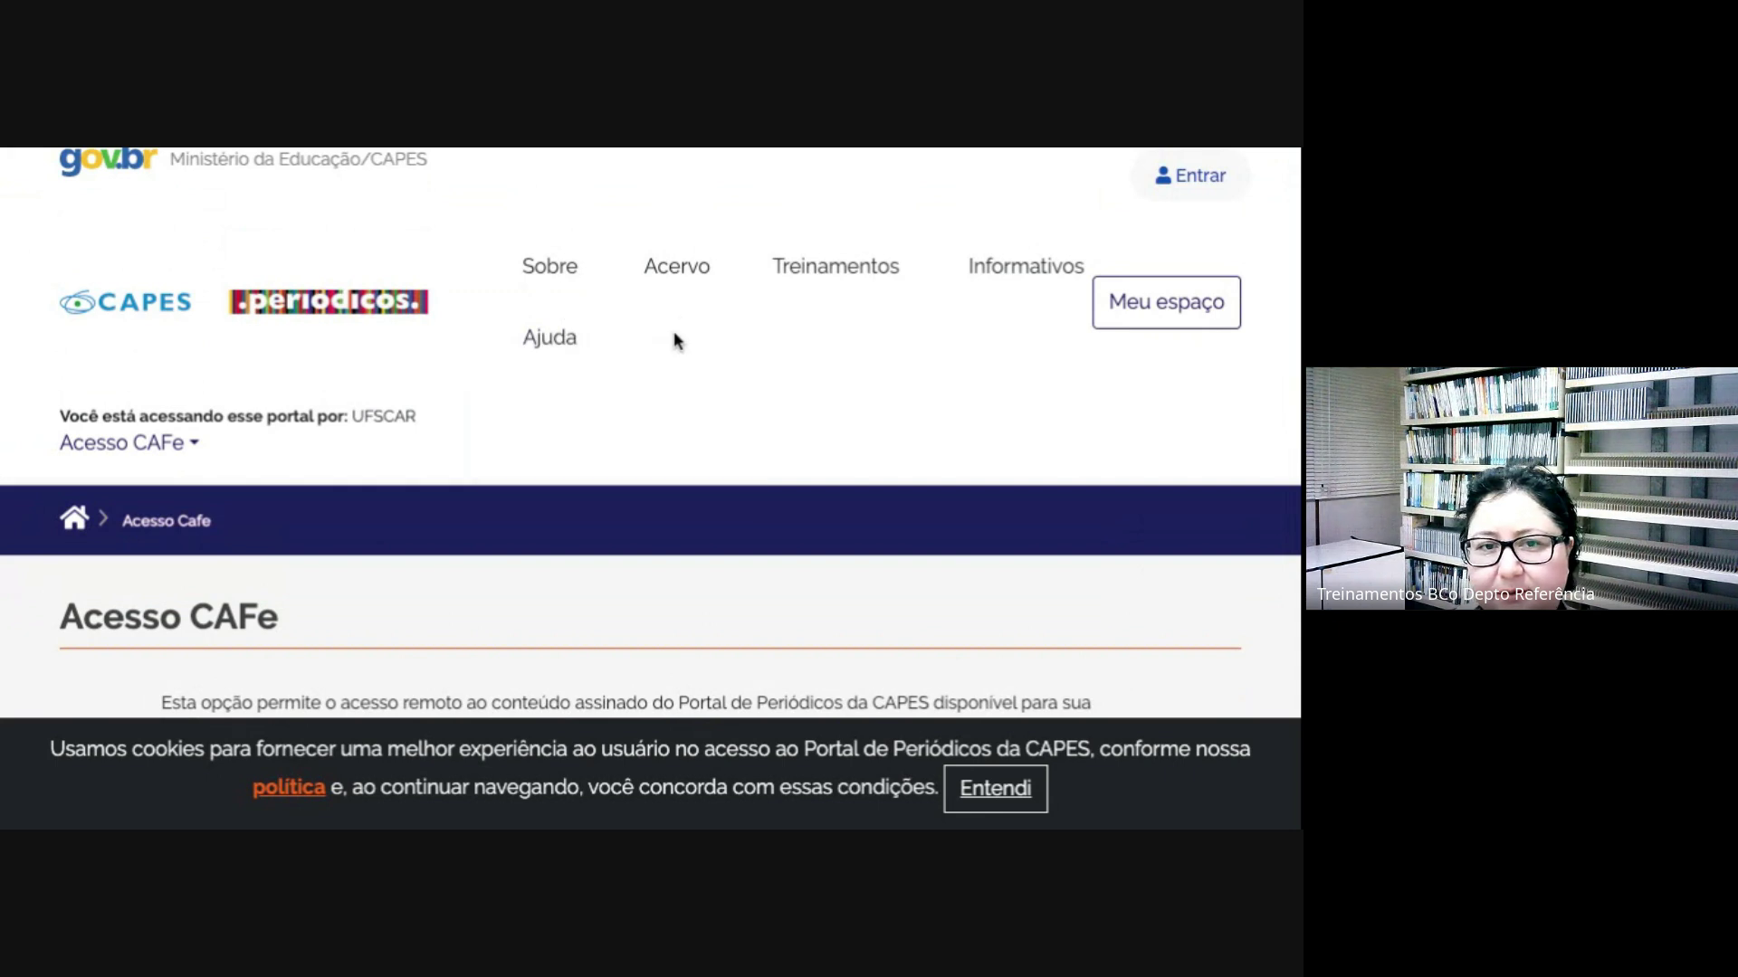
{"action": "left_click", "coordinate": [677, 266]}
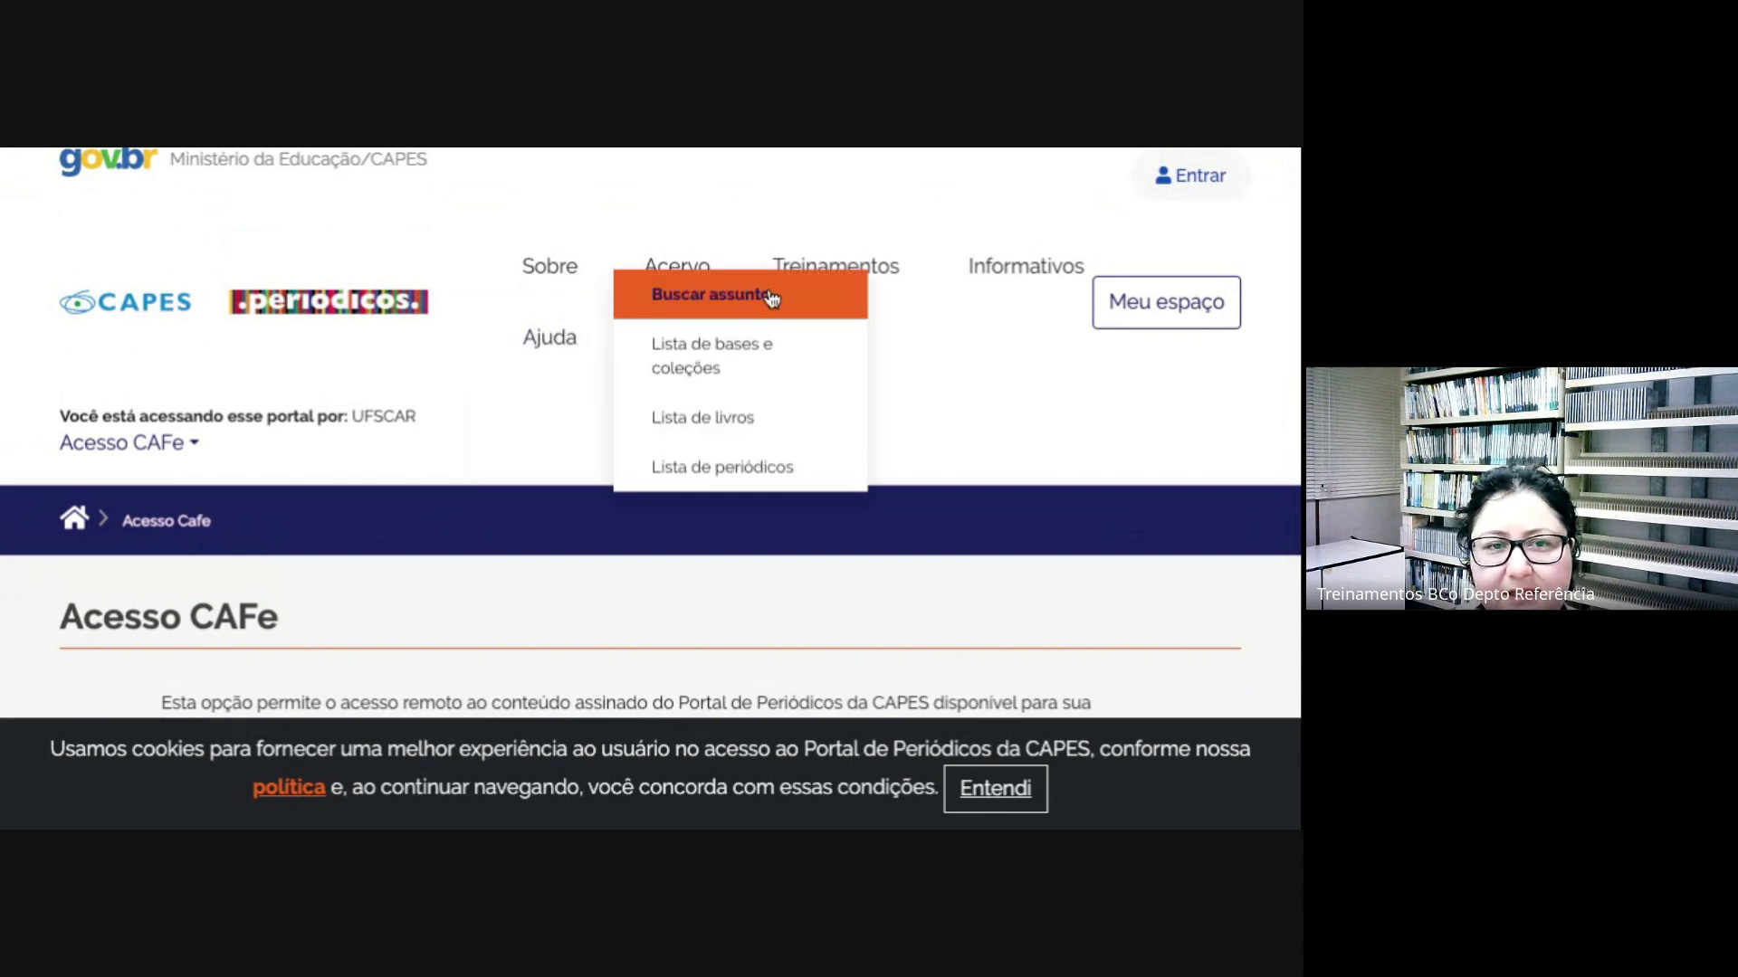
{"action": "left_click", "coordinate": [769, 296]}
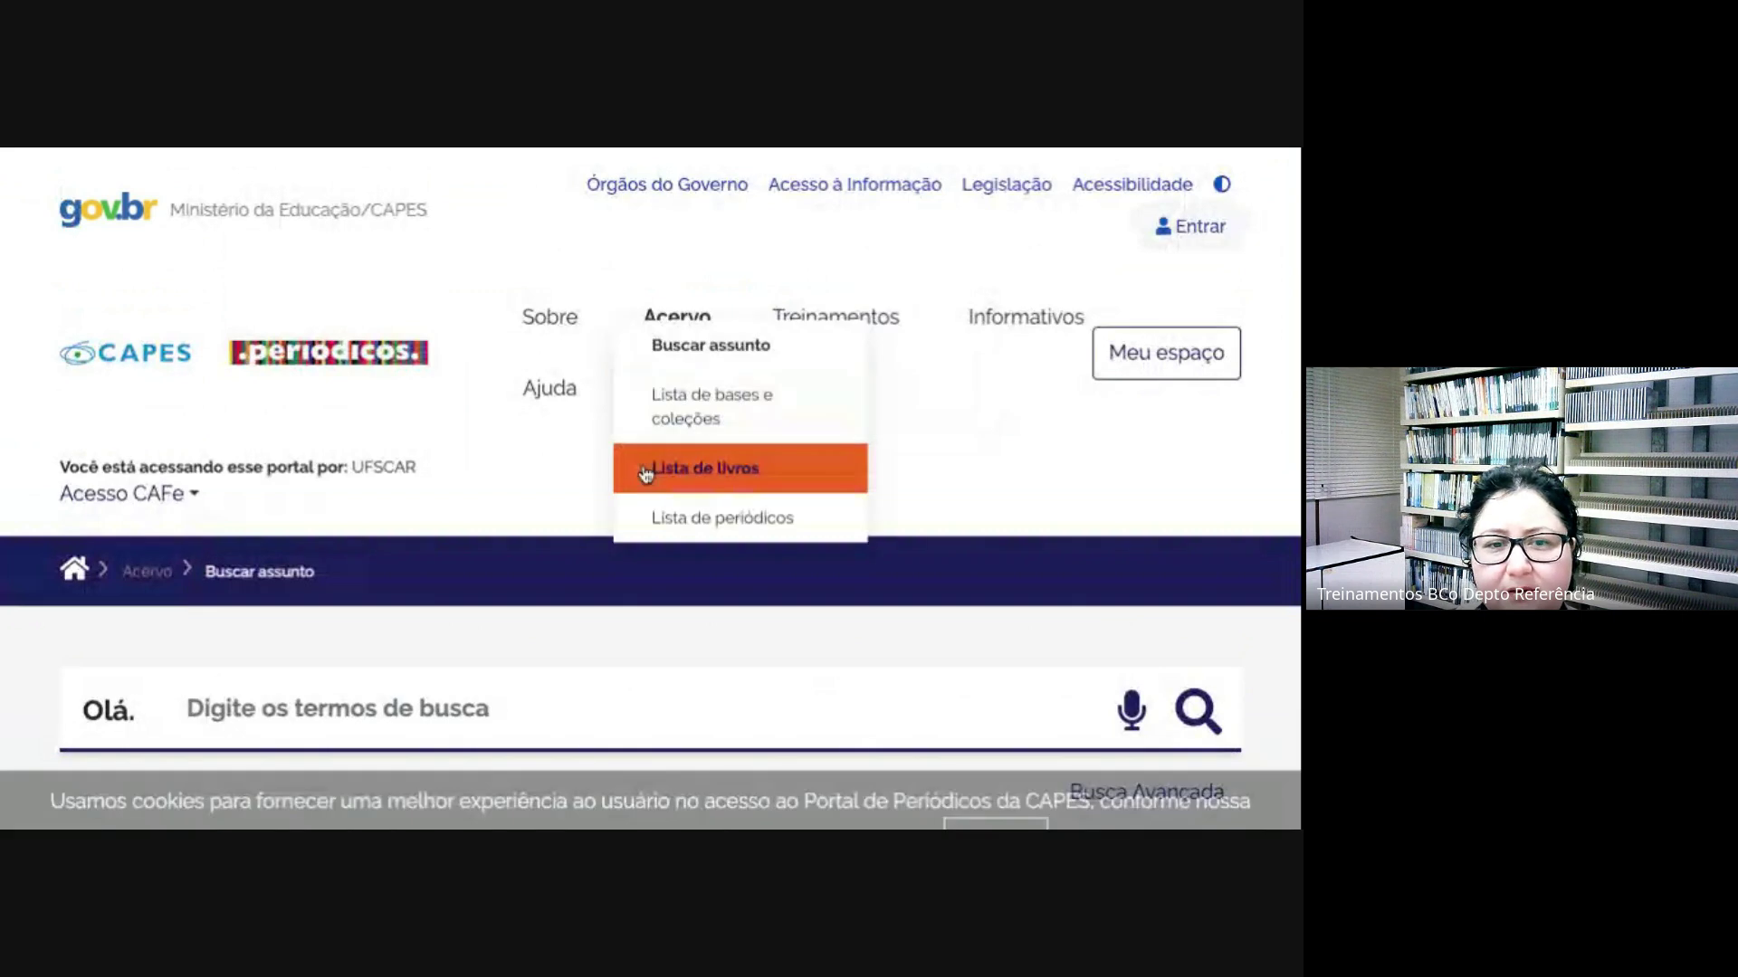
{"action": "scroll", "coordinate": [588, 602], "scroll_direction": "down", "scroll_amount": 2}
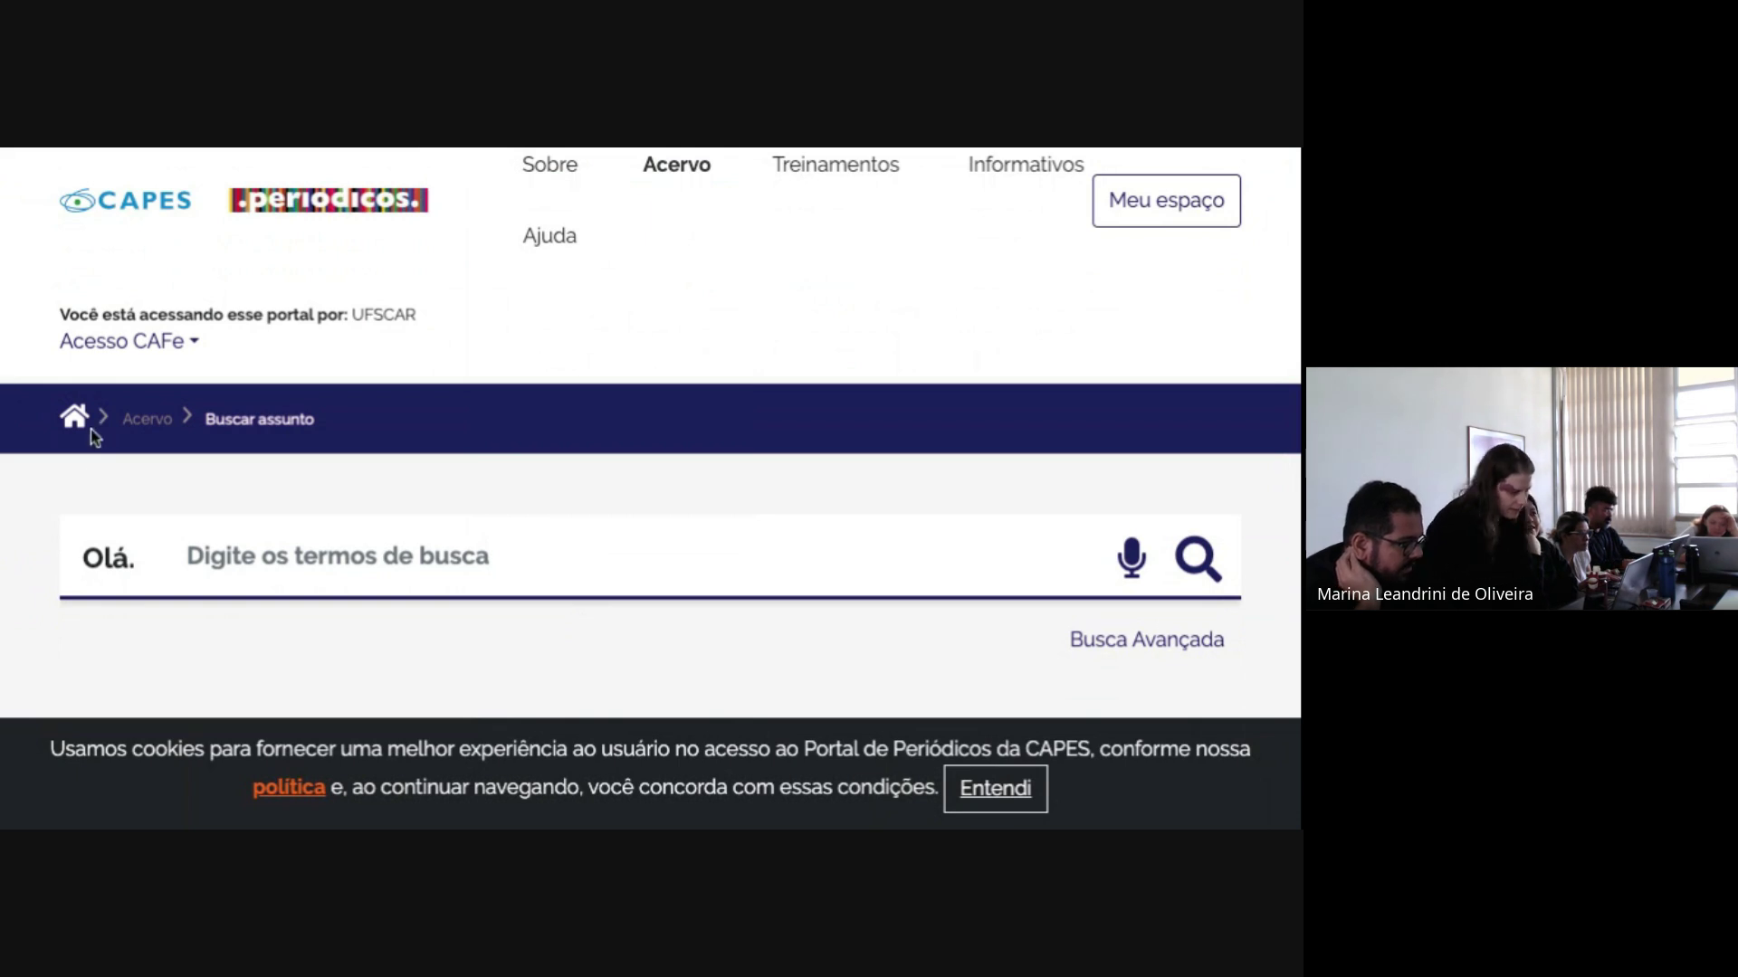
- Return to the portal's home page and enter "occupational therapy" as the search terms
{"action": "left_click", "coordinate": [76, 419]}
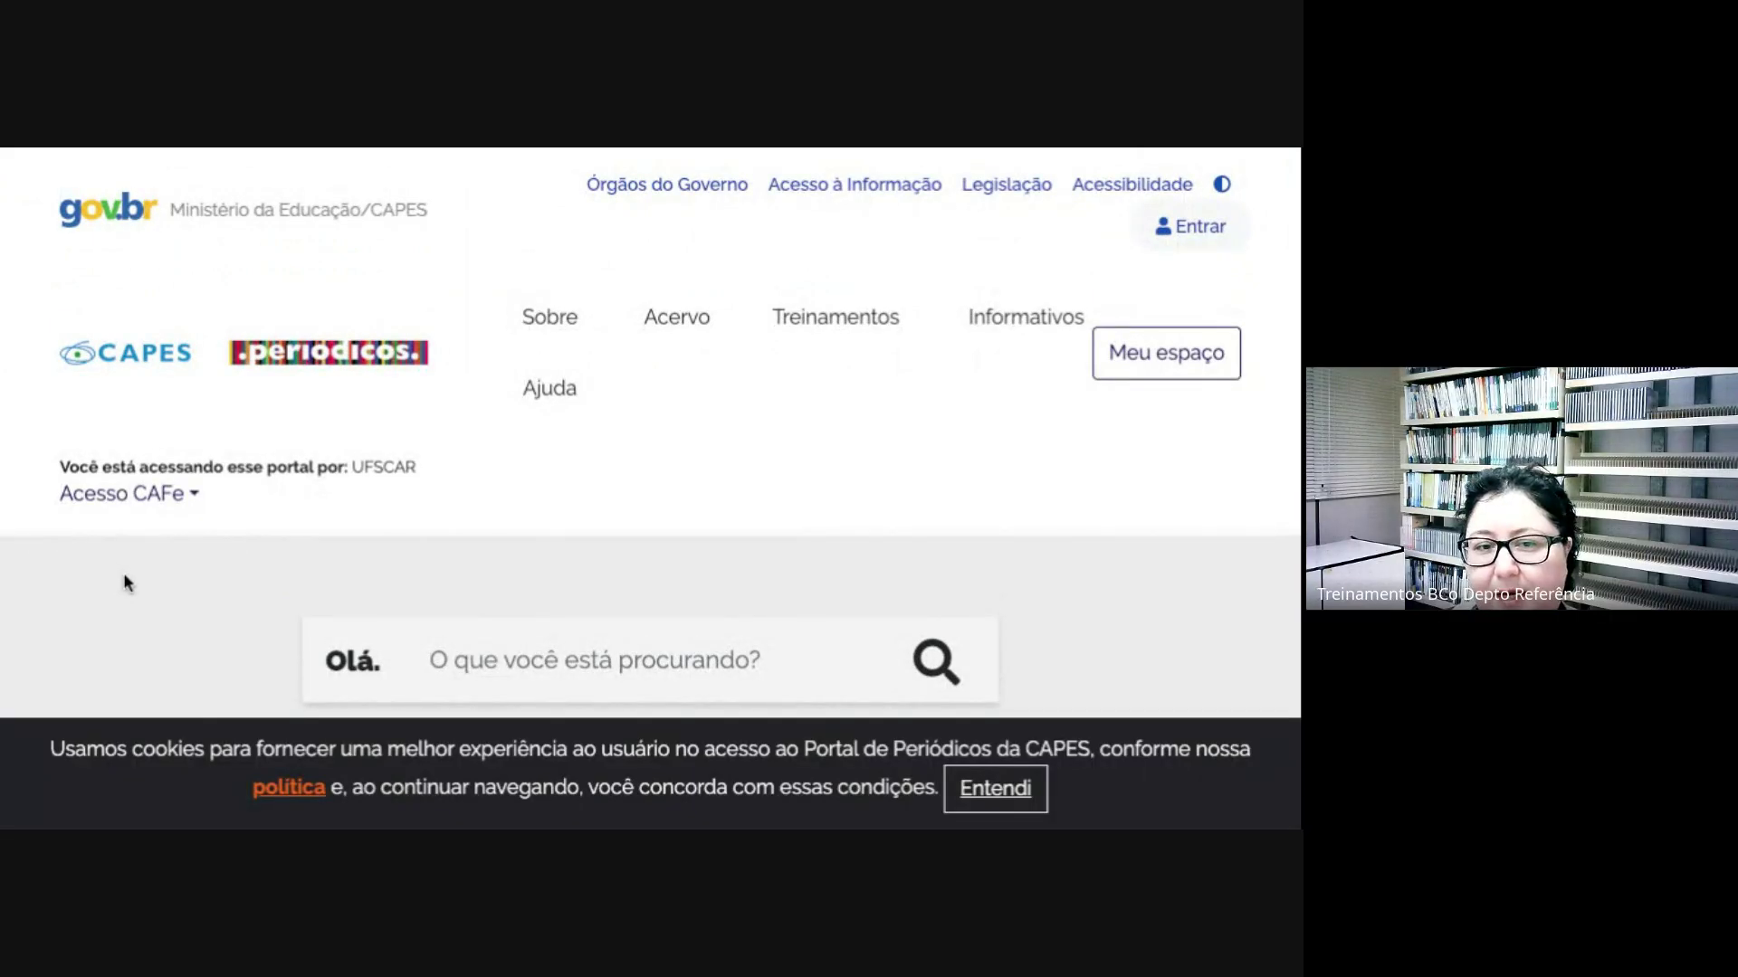
{"action": "scroll", "coordinate": [178, 590], "scroll_direction": "down", "scroll_amount": 2}
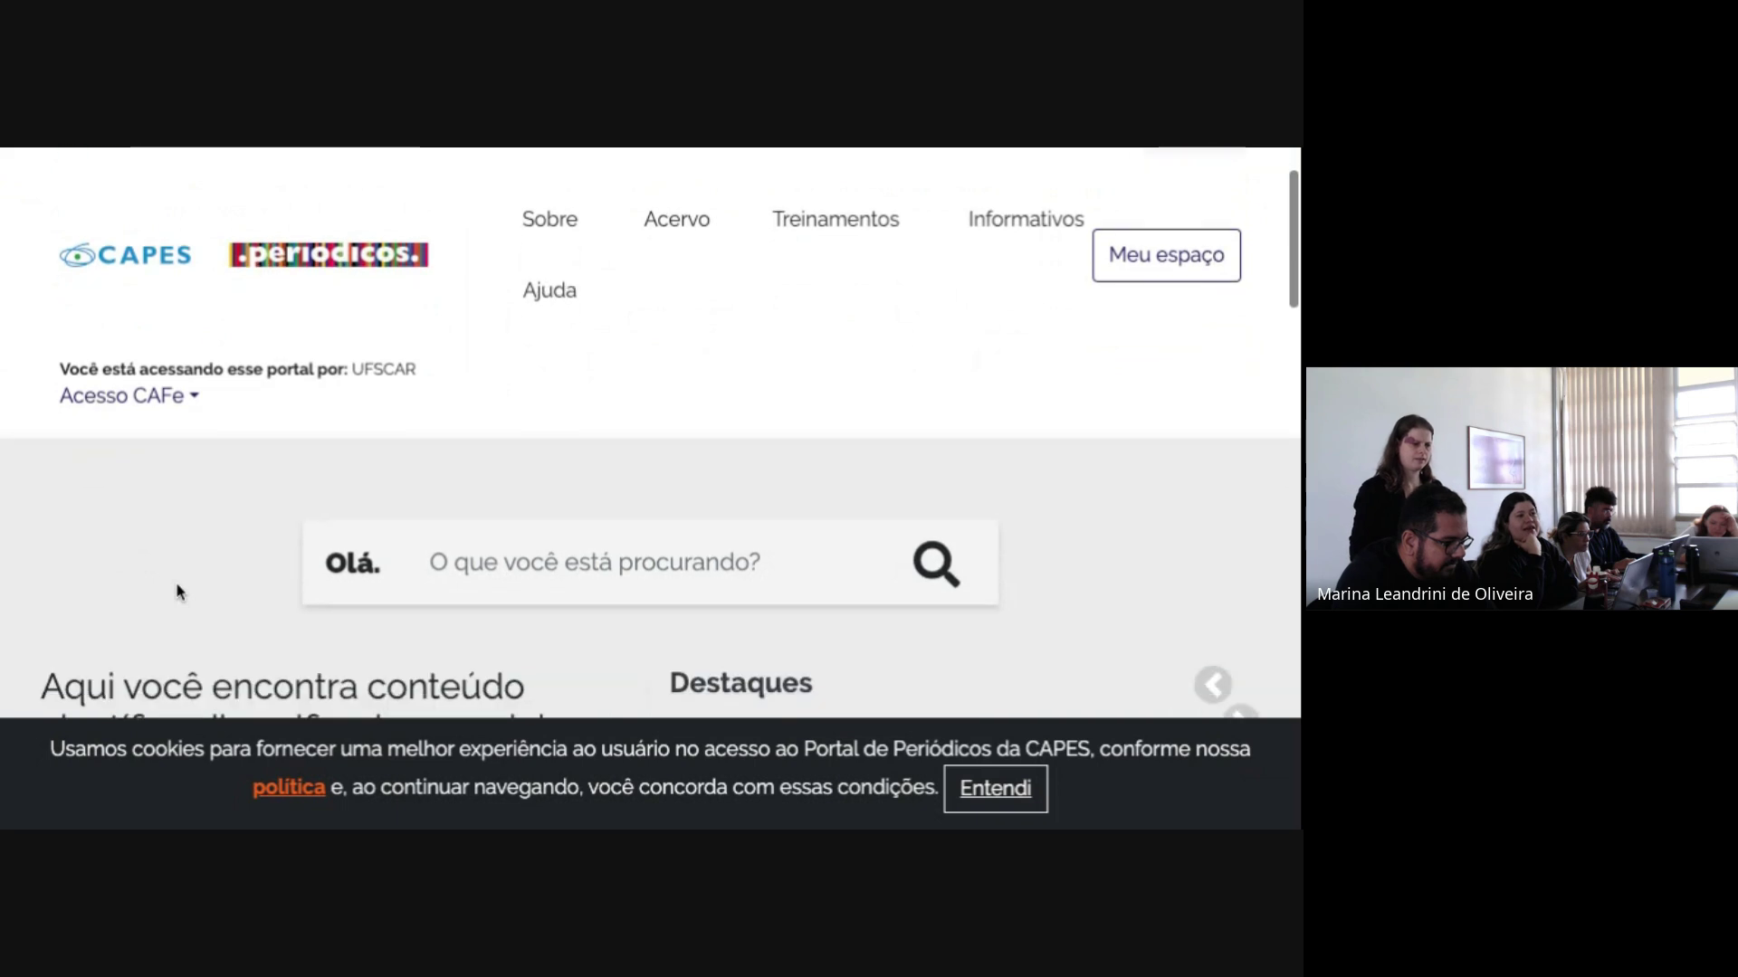
{"action": "left_click", "coordinate": [538, 565]}
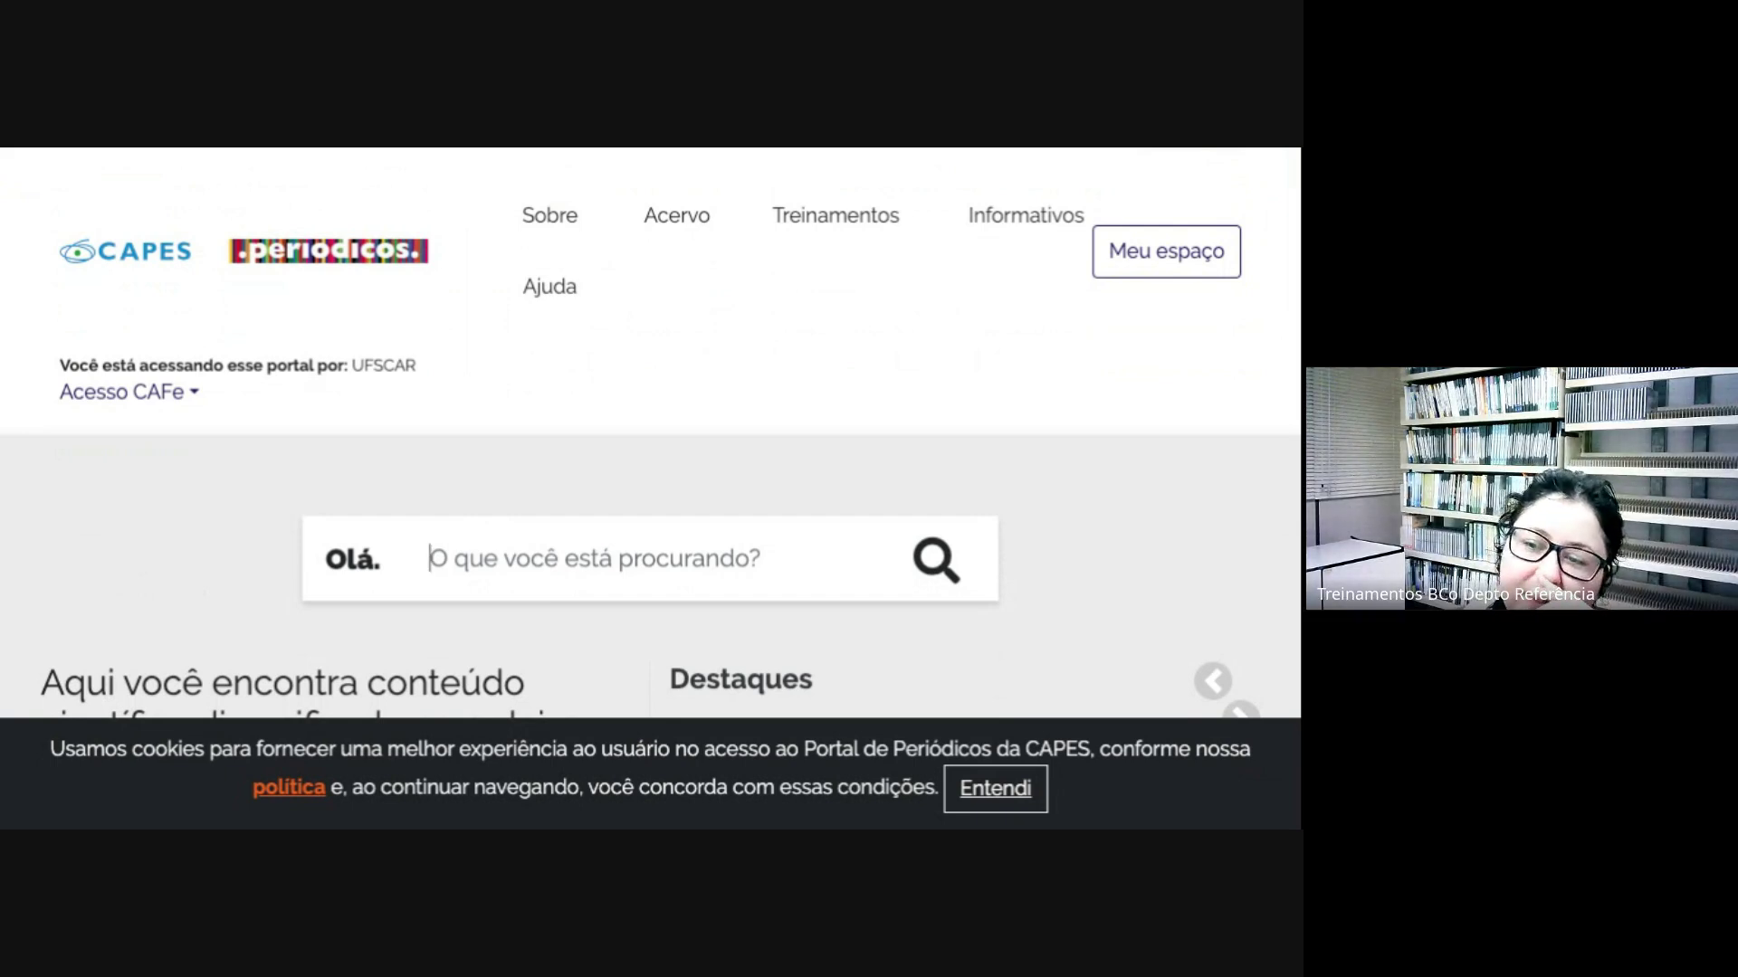
{"action": "type", "text": "occu"}
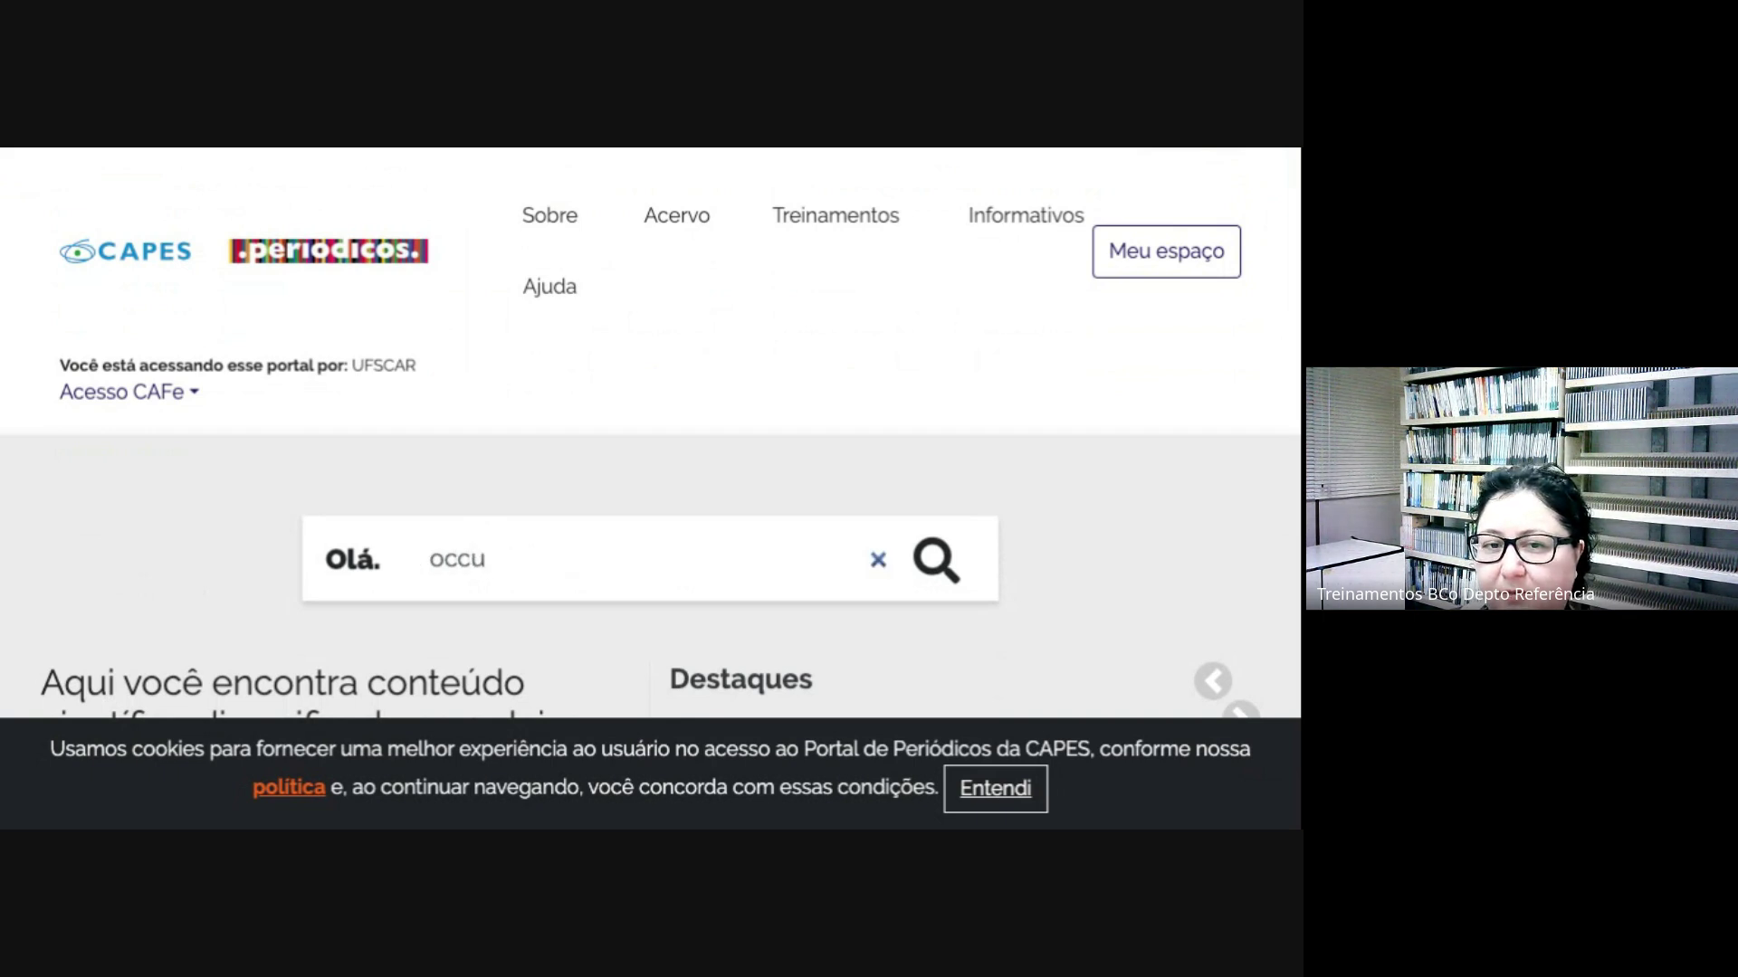
{"action": "type", "text": "pation"}
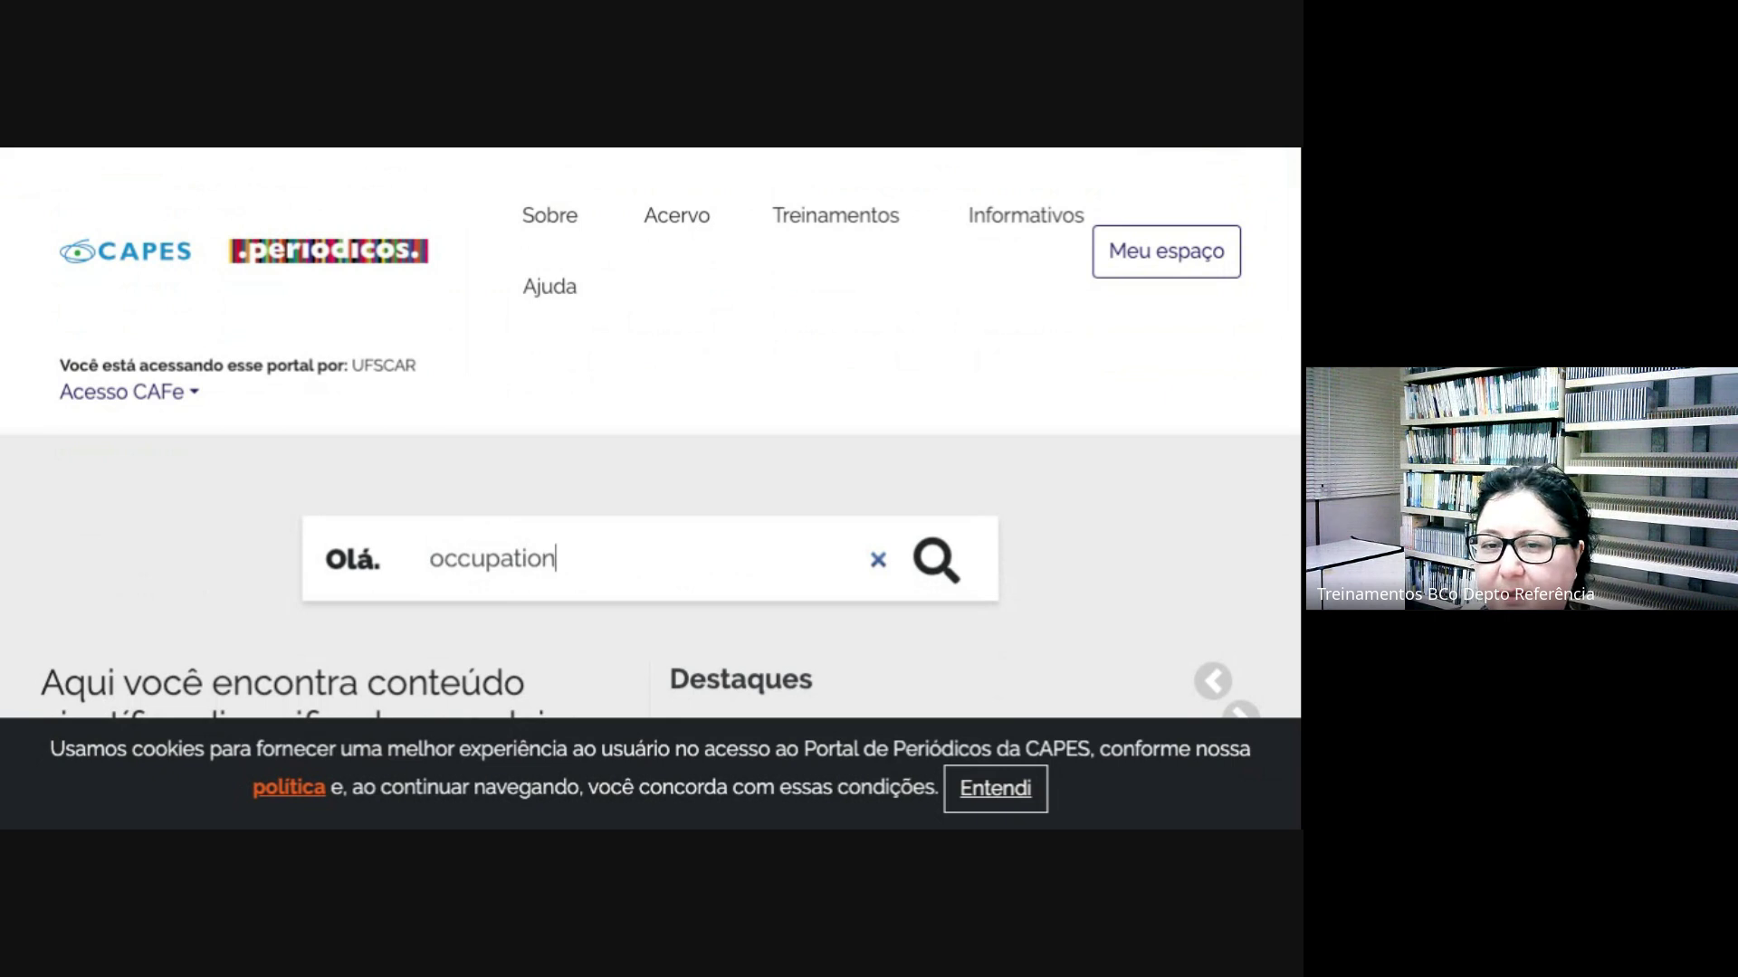
{"action": "type", "text": "a"}
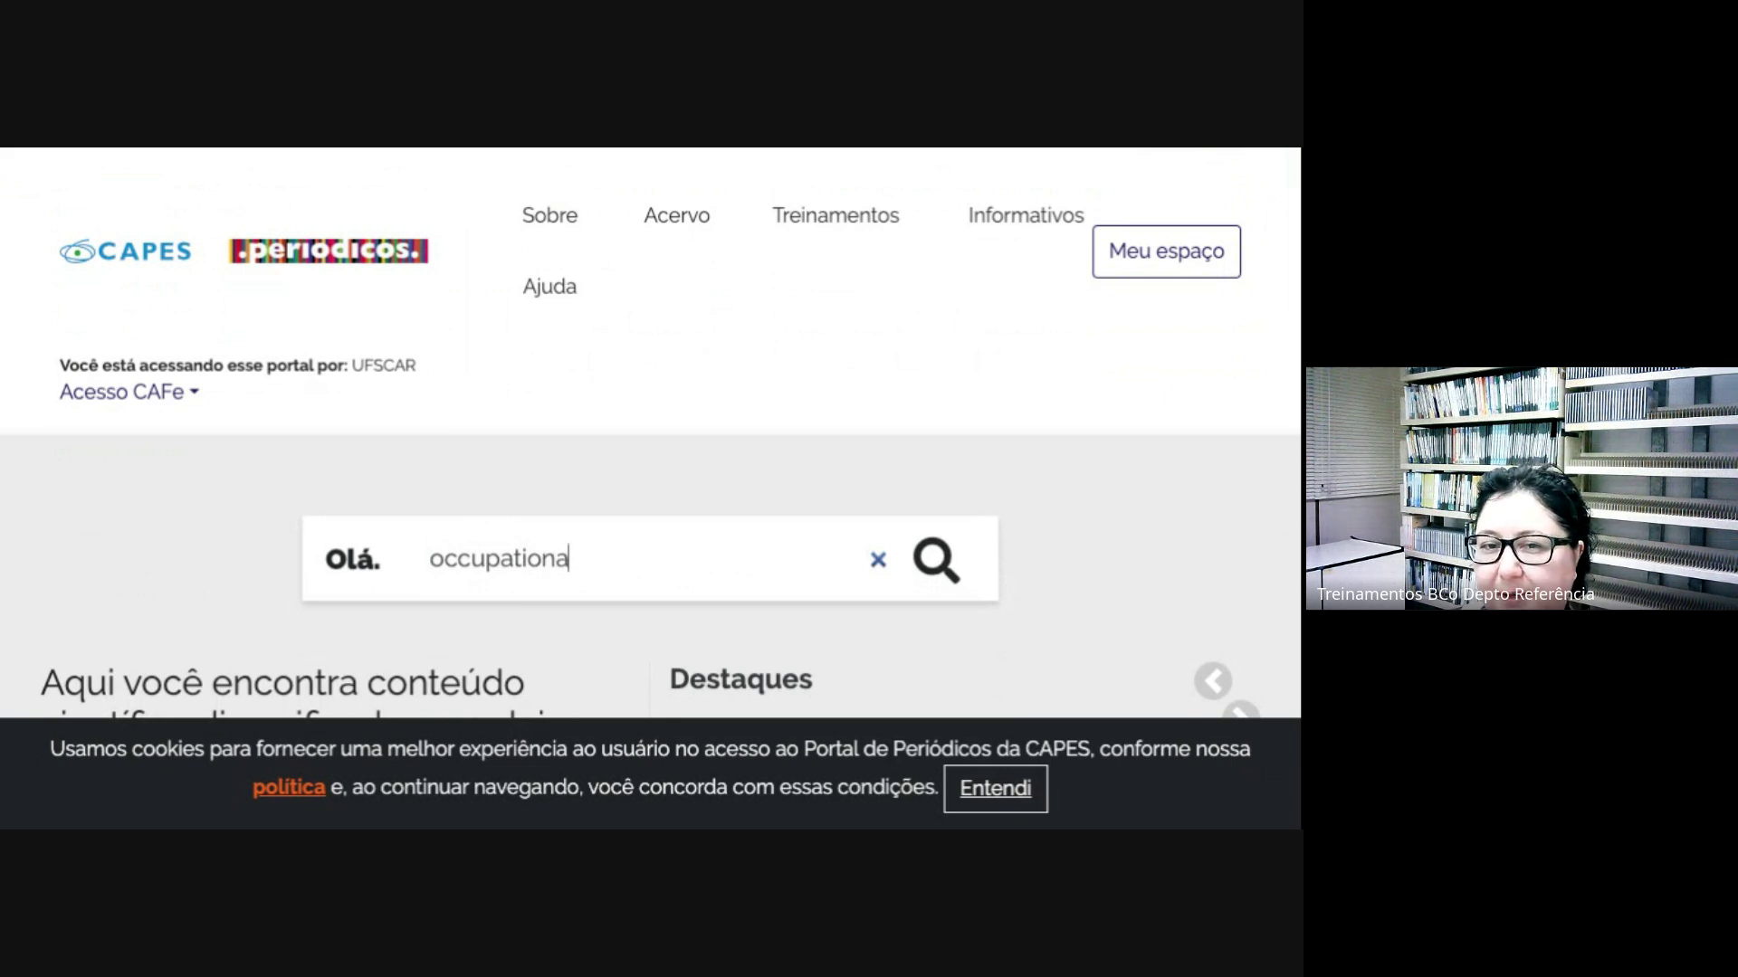
{"action": "type", "text": "l ther"}
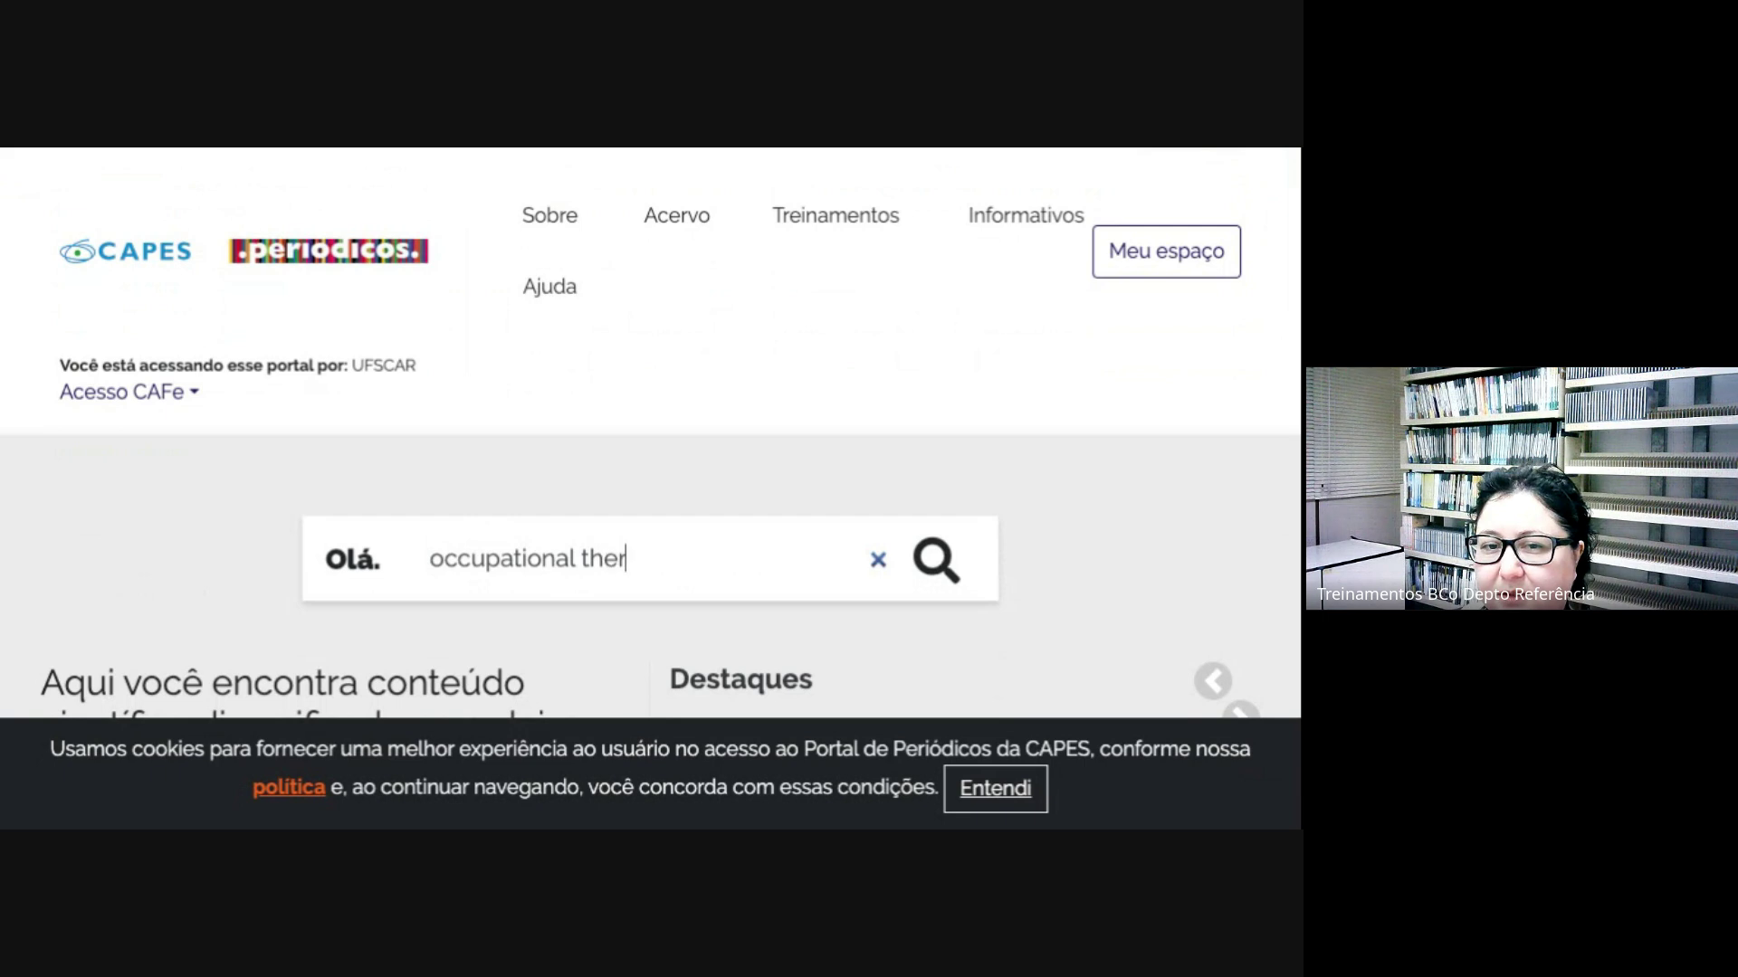
{"action": "type", "text": "apy"}
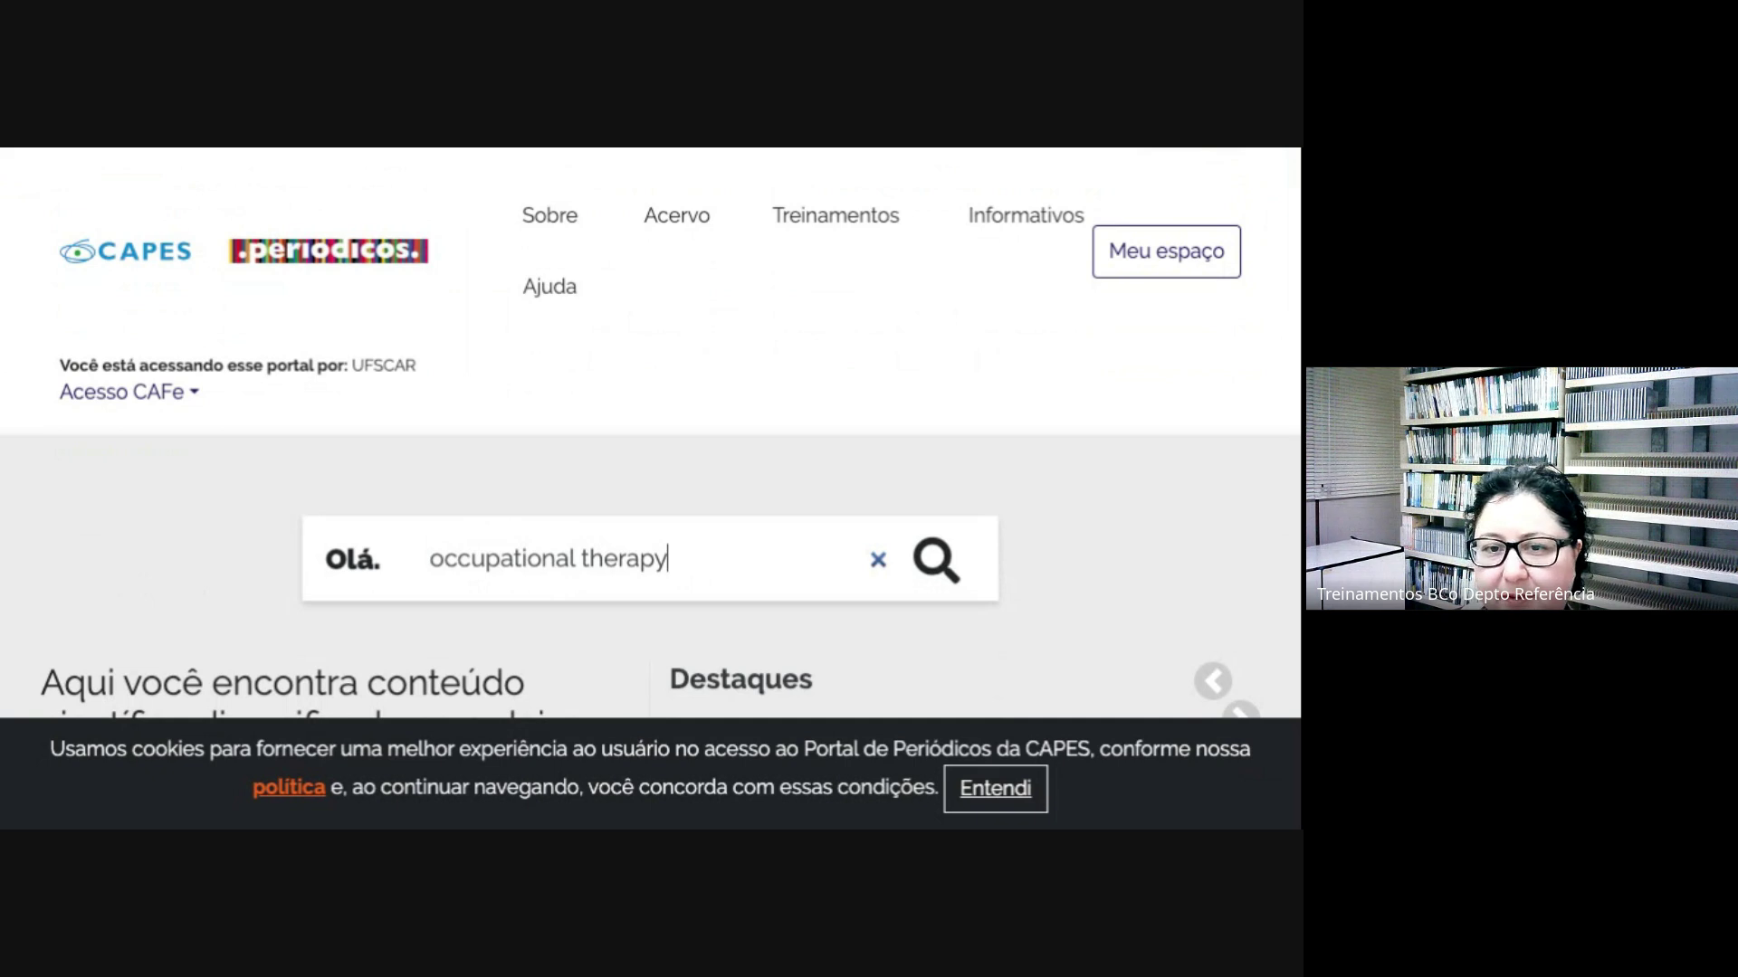
{"action": "key", "text": "Return"}
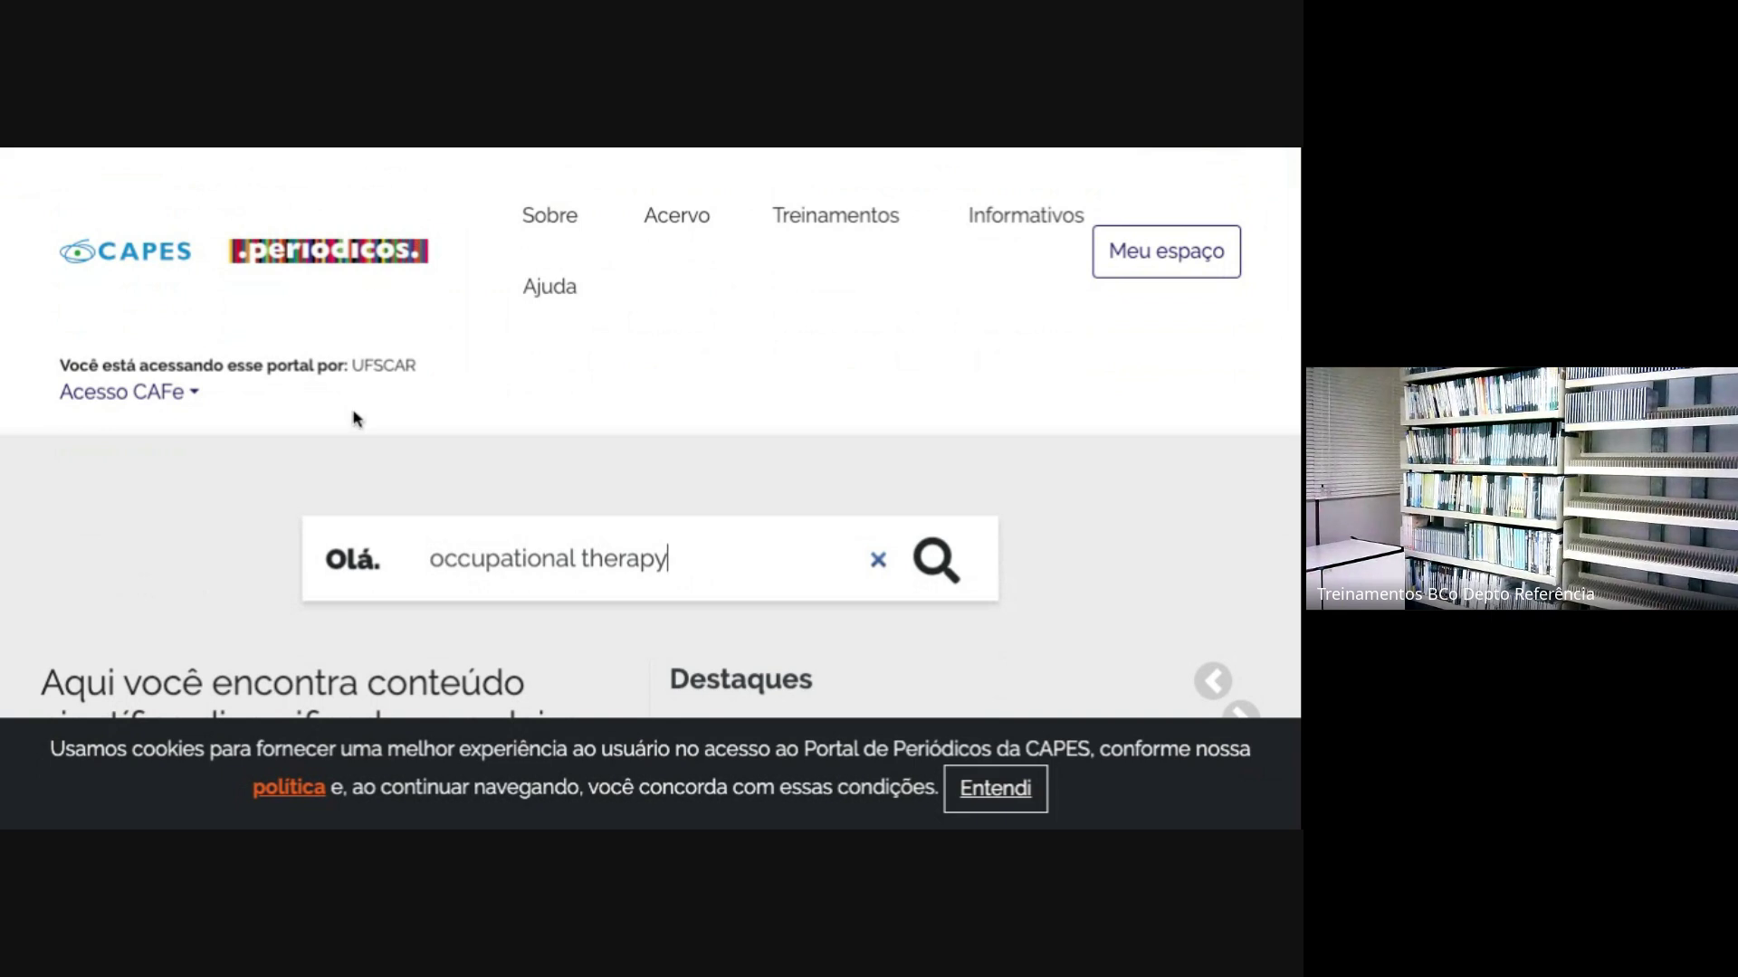
{"action": "left_click", "coordinate": [589, 151]}
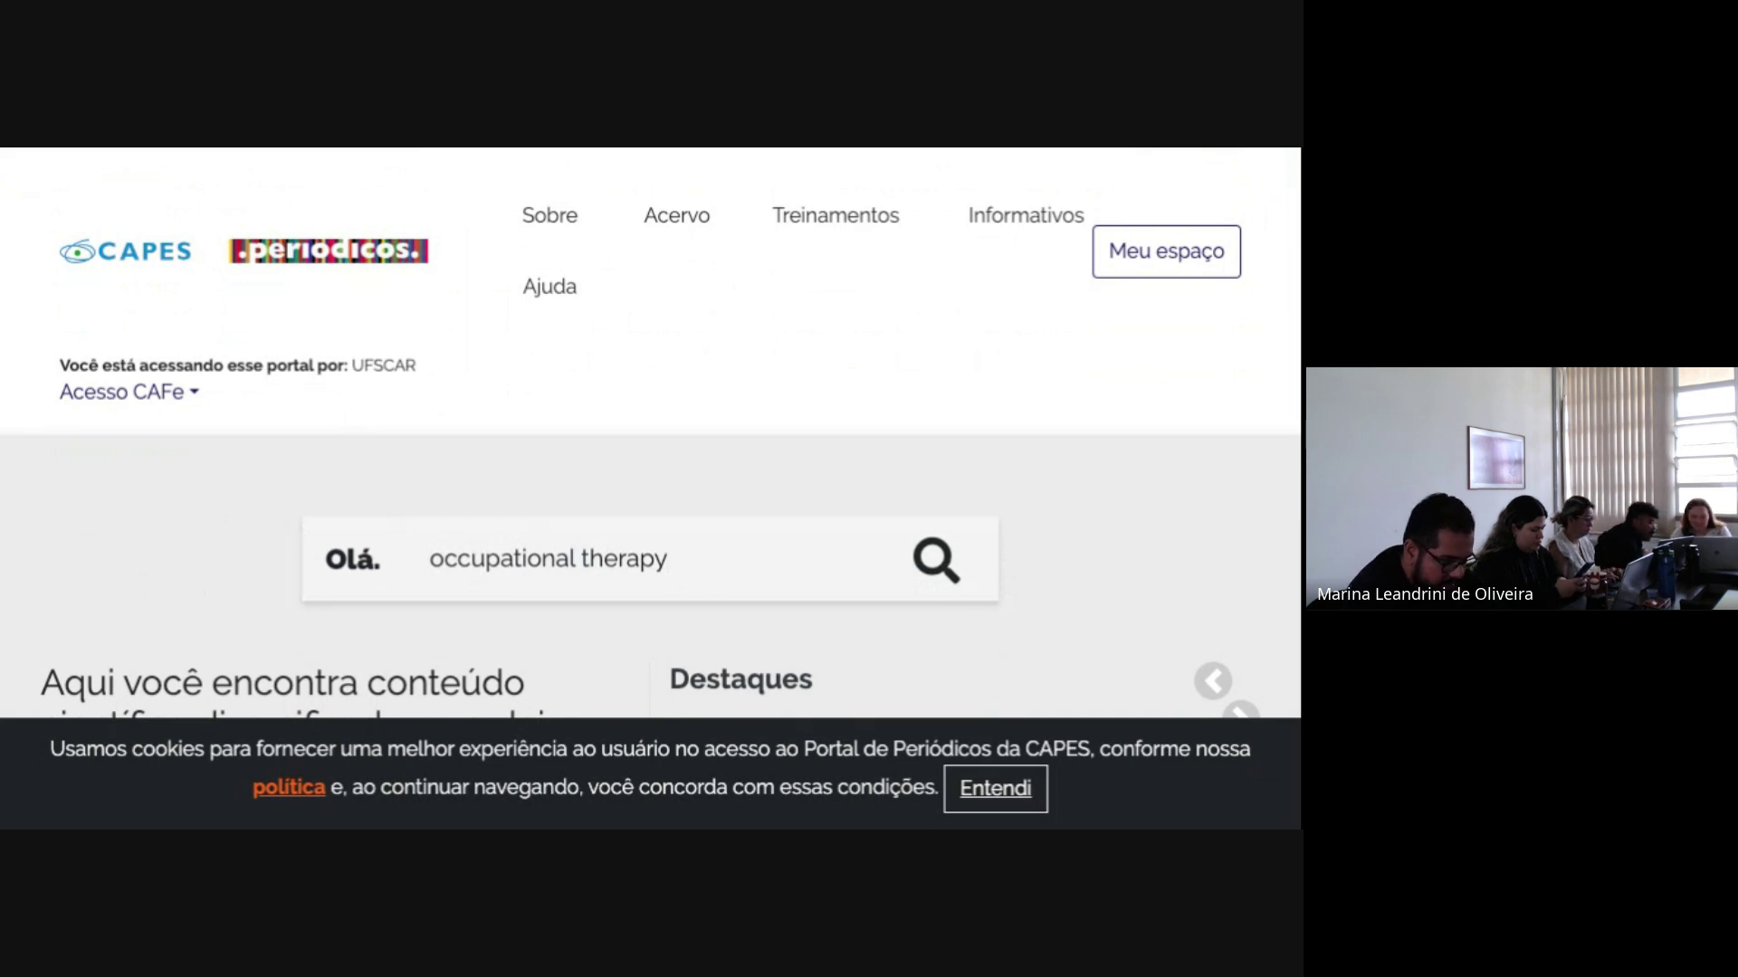
{"action": "left_click", "coordinate": [667, 559]}
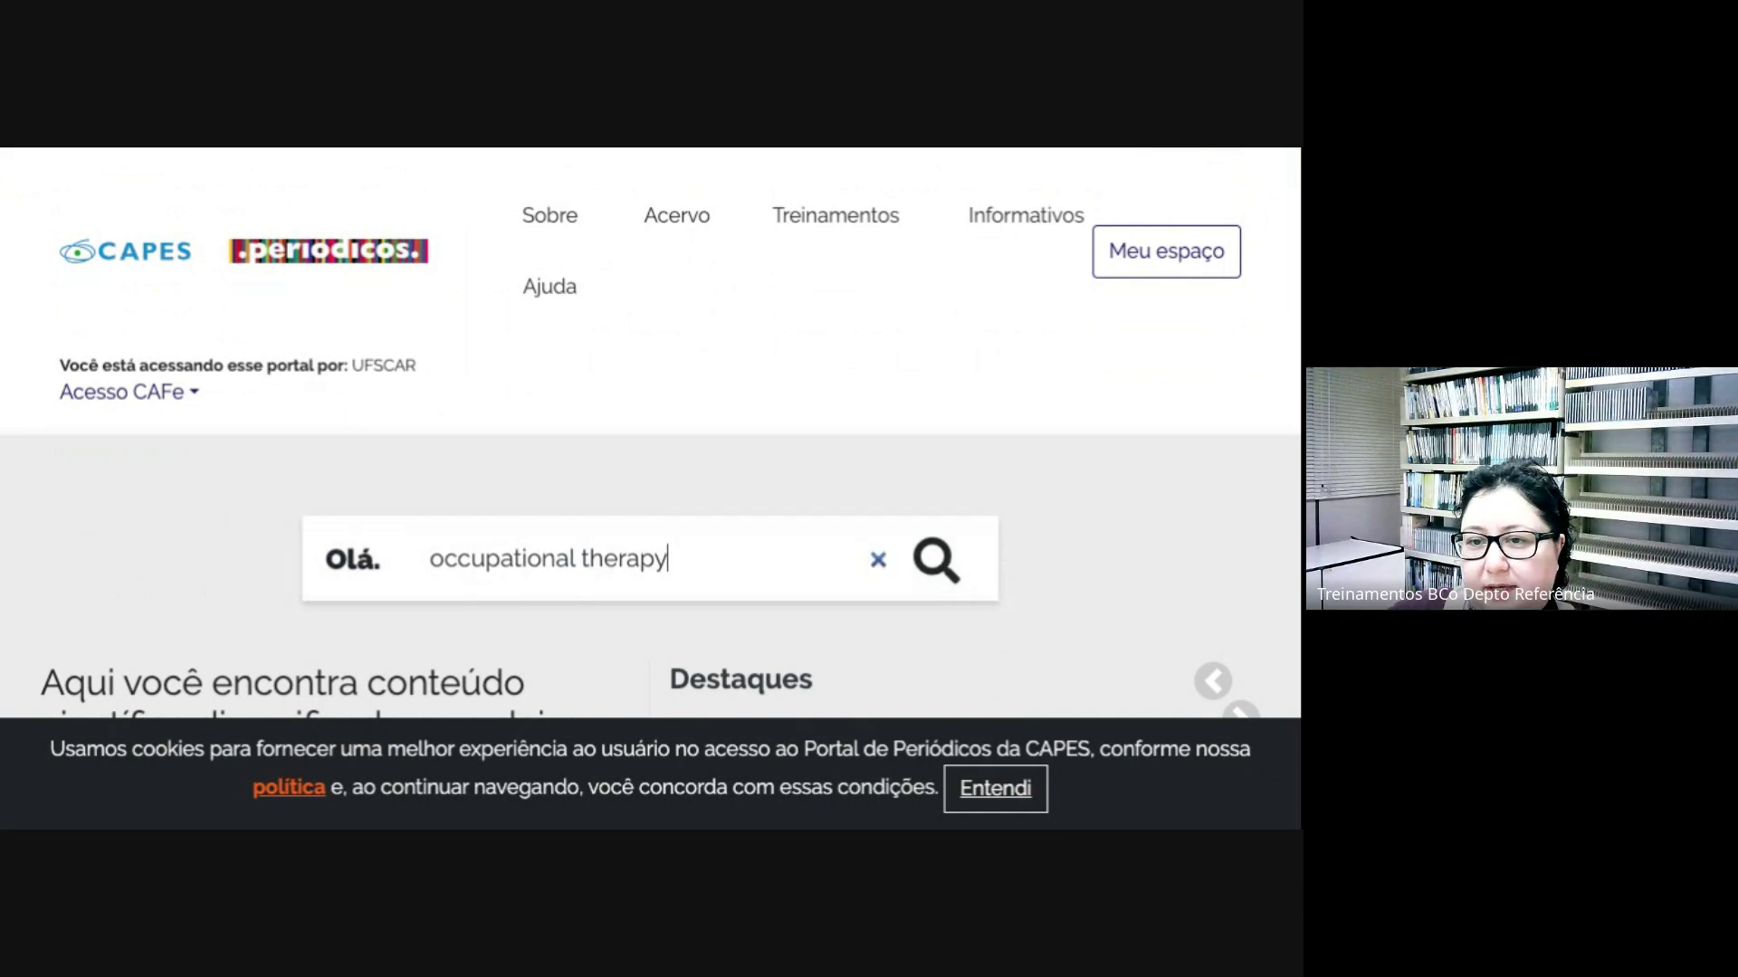
{"action": "left_click", "coordinate": [677, 215]}
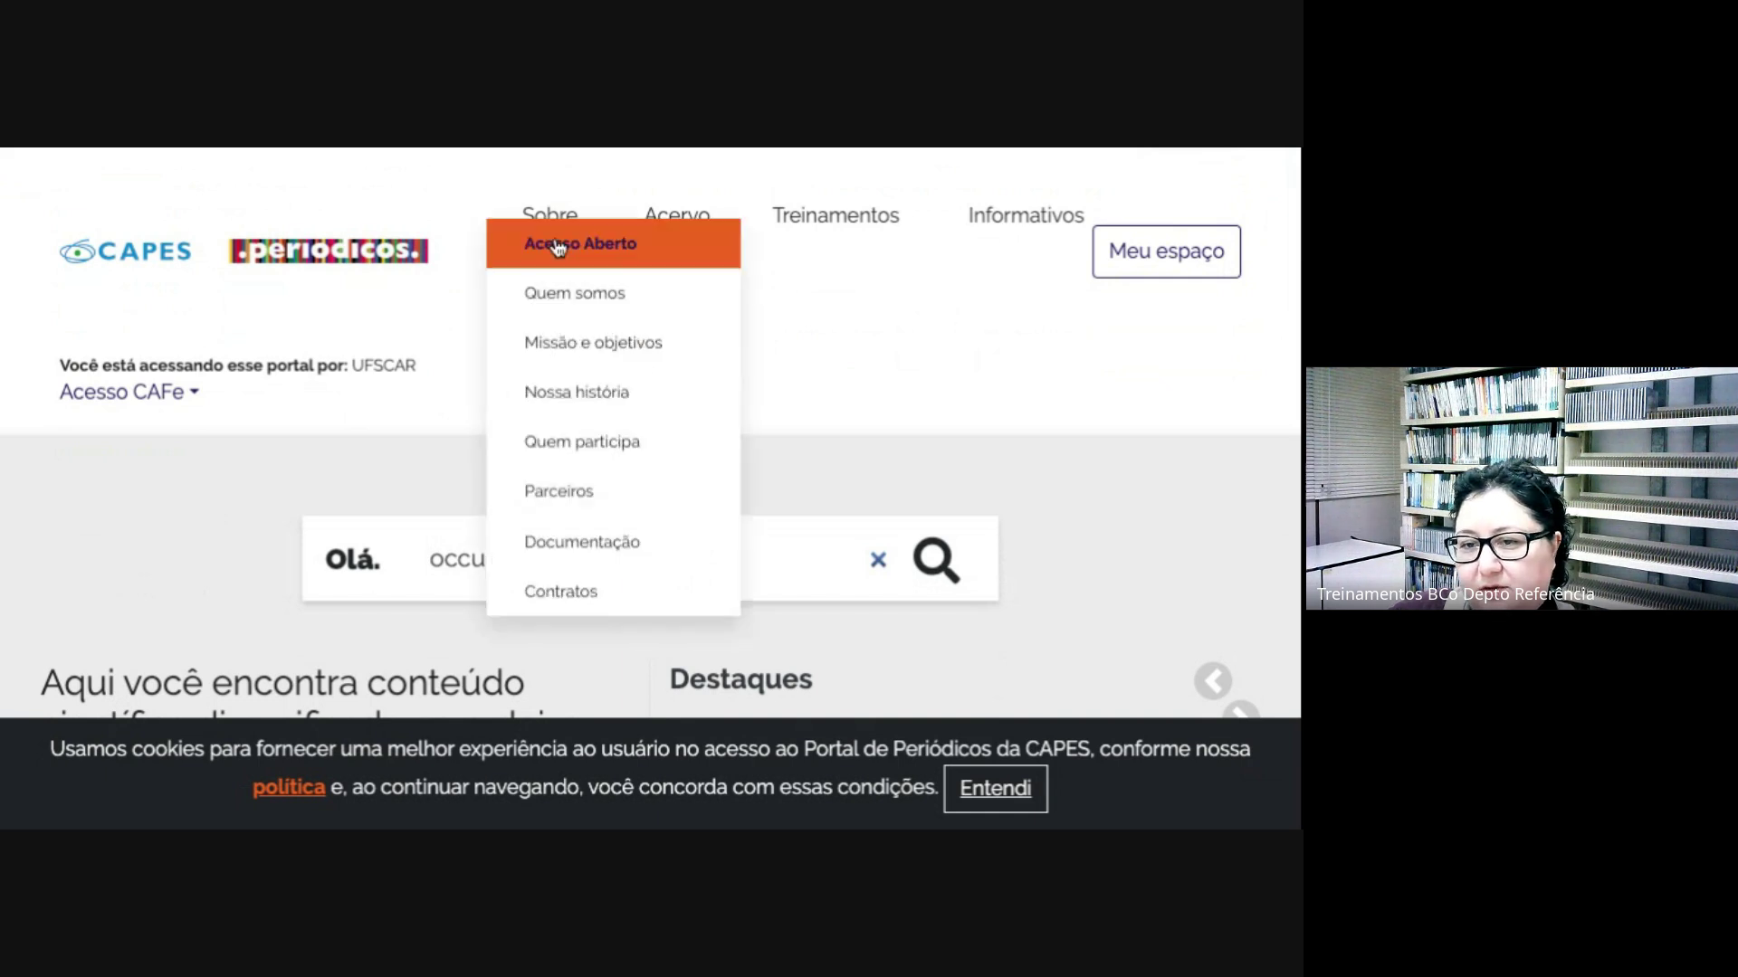
{"action": "left_click", "coordinate": [603, 156]}
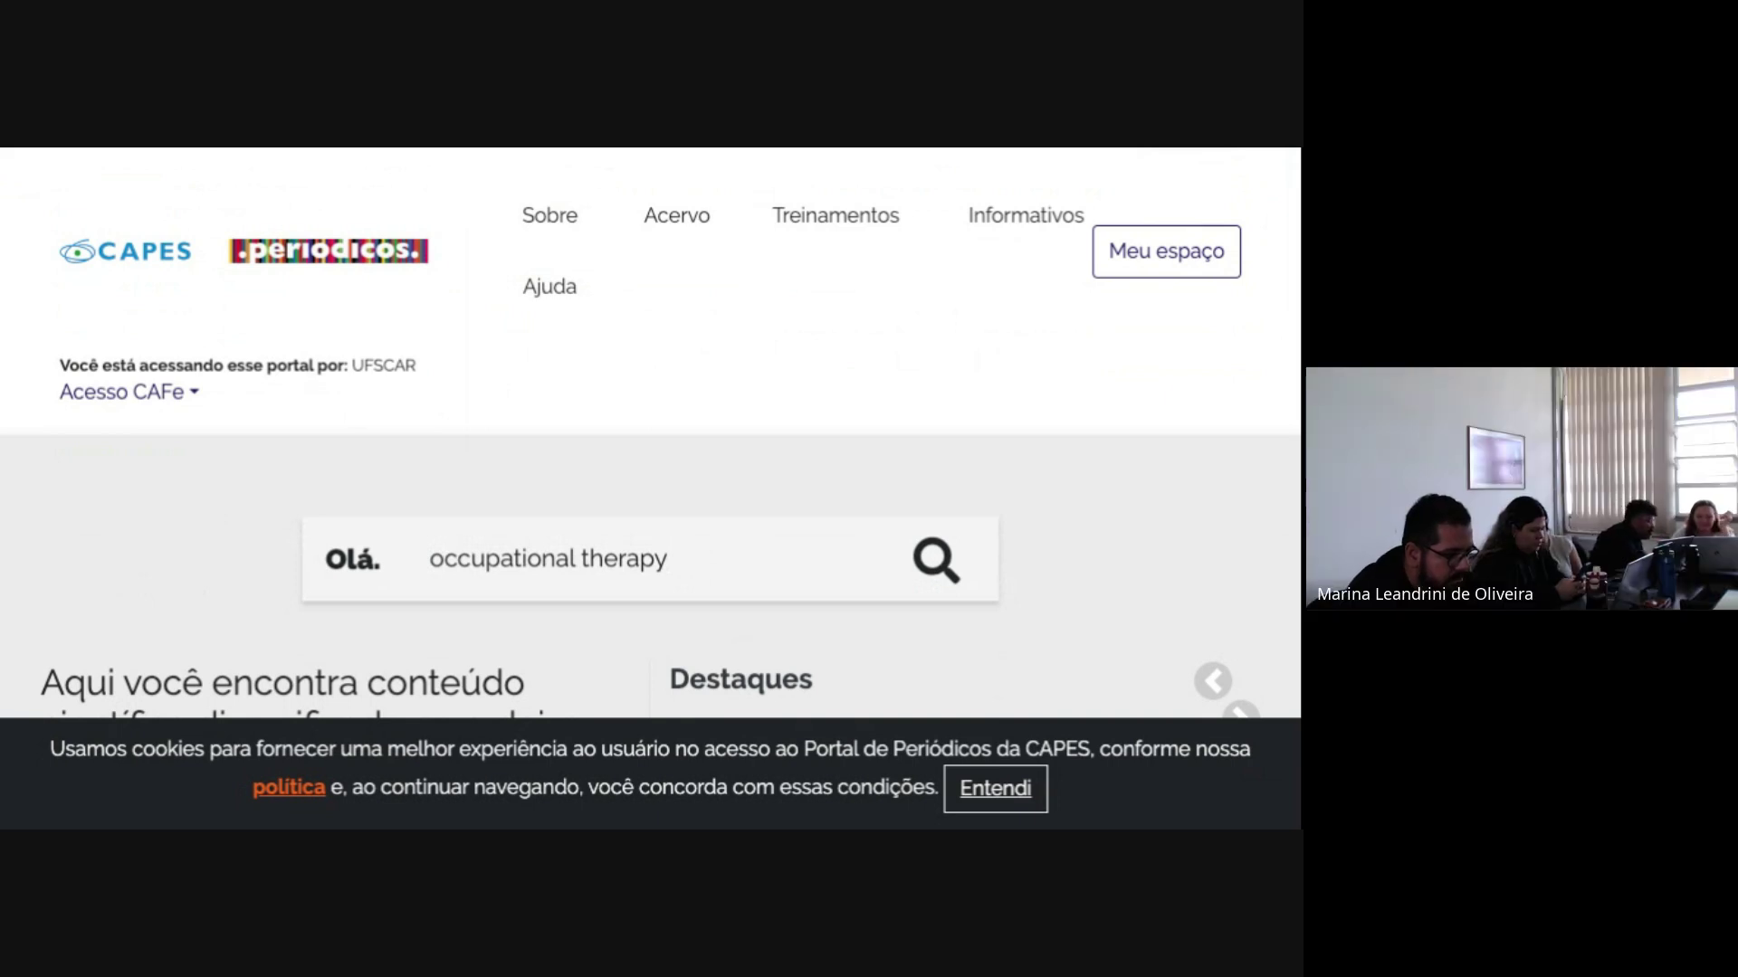
{"action": "mouse_move", "coordinate": [591, 431]}
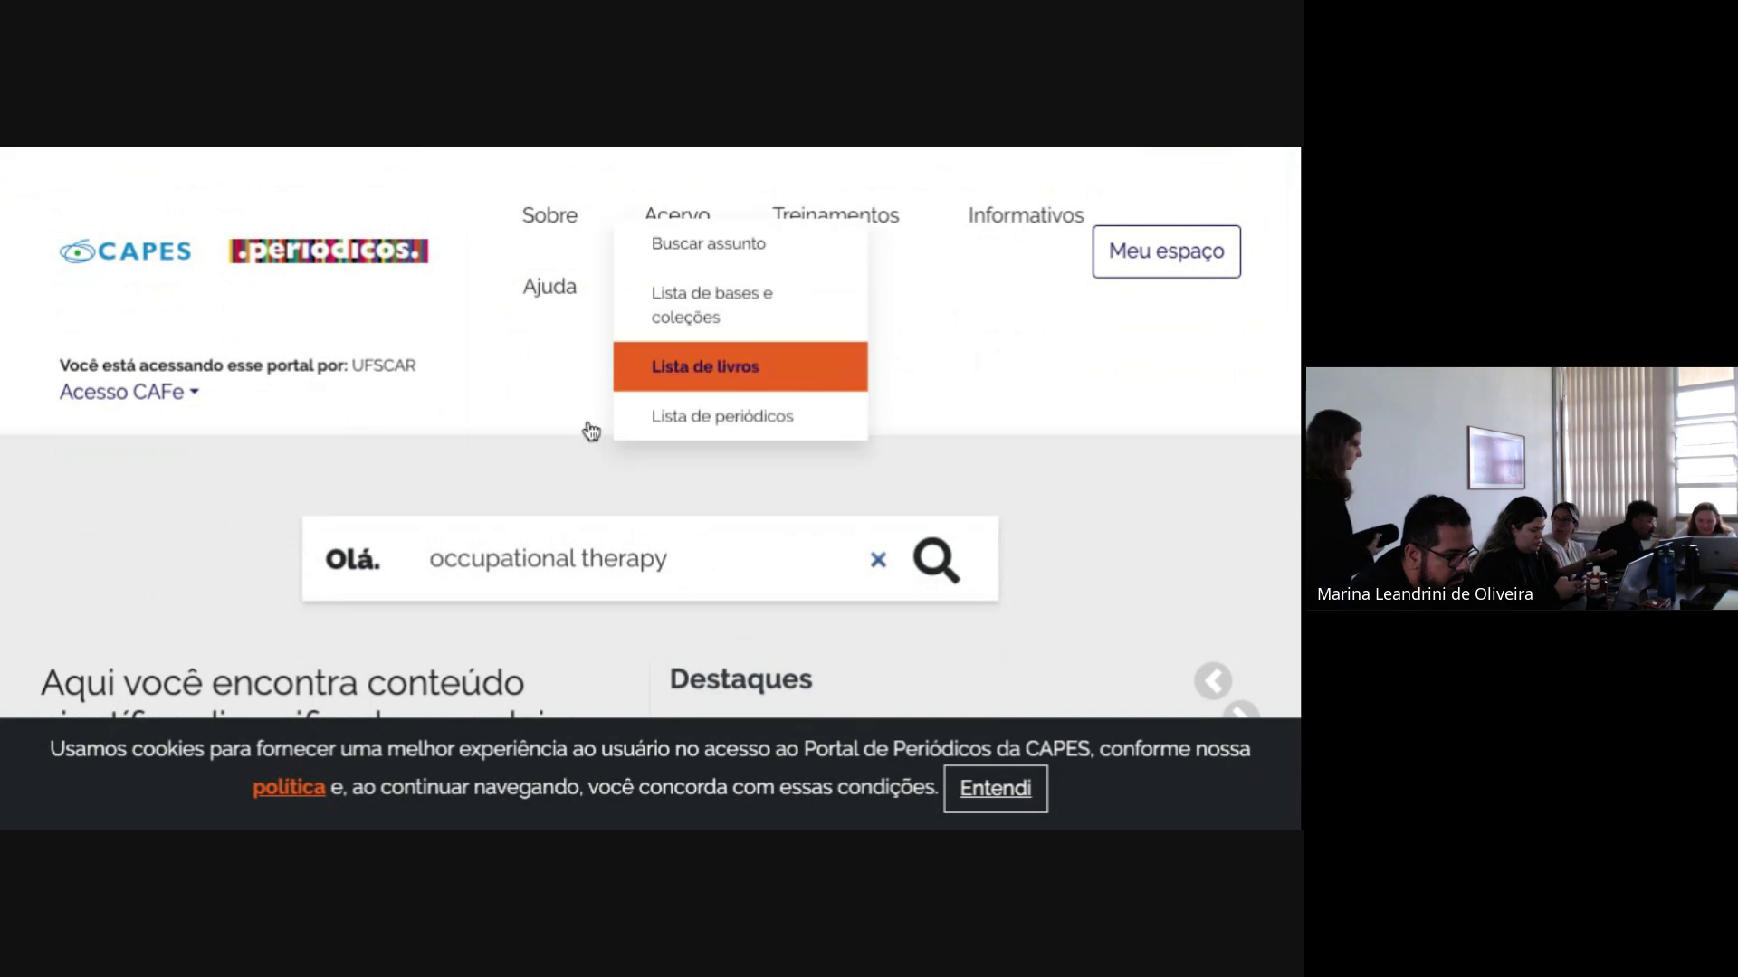
- Extend the home page search terms to "occupational therapy intersecionality"
{"action": "left_click", "coordinate": [699, 542]}
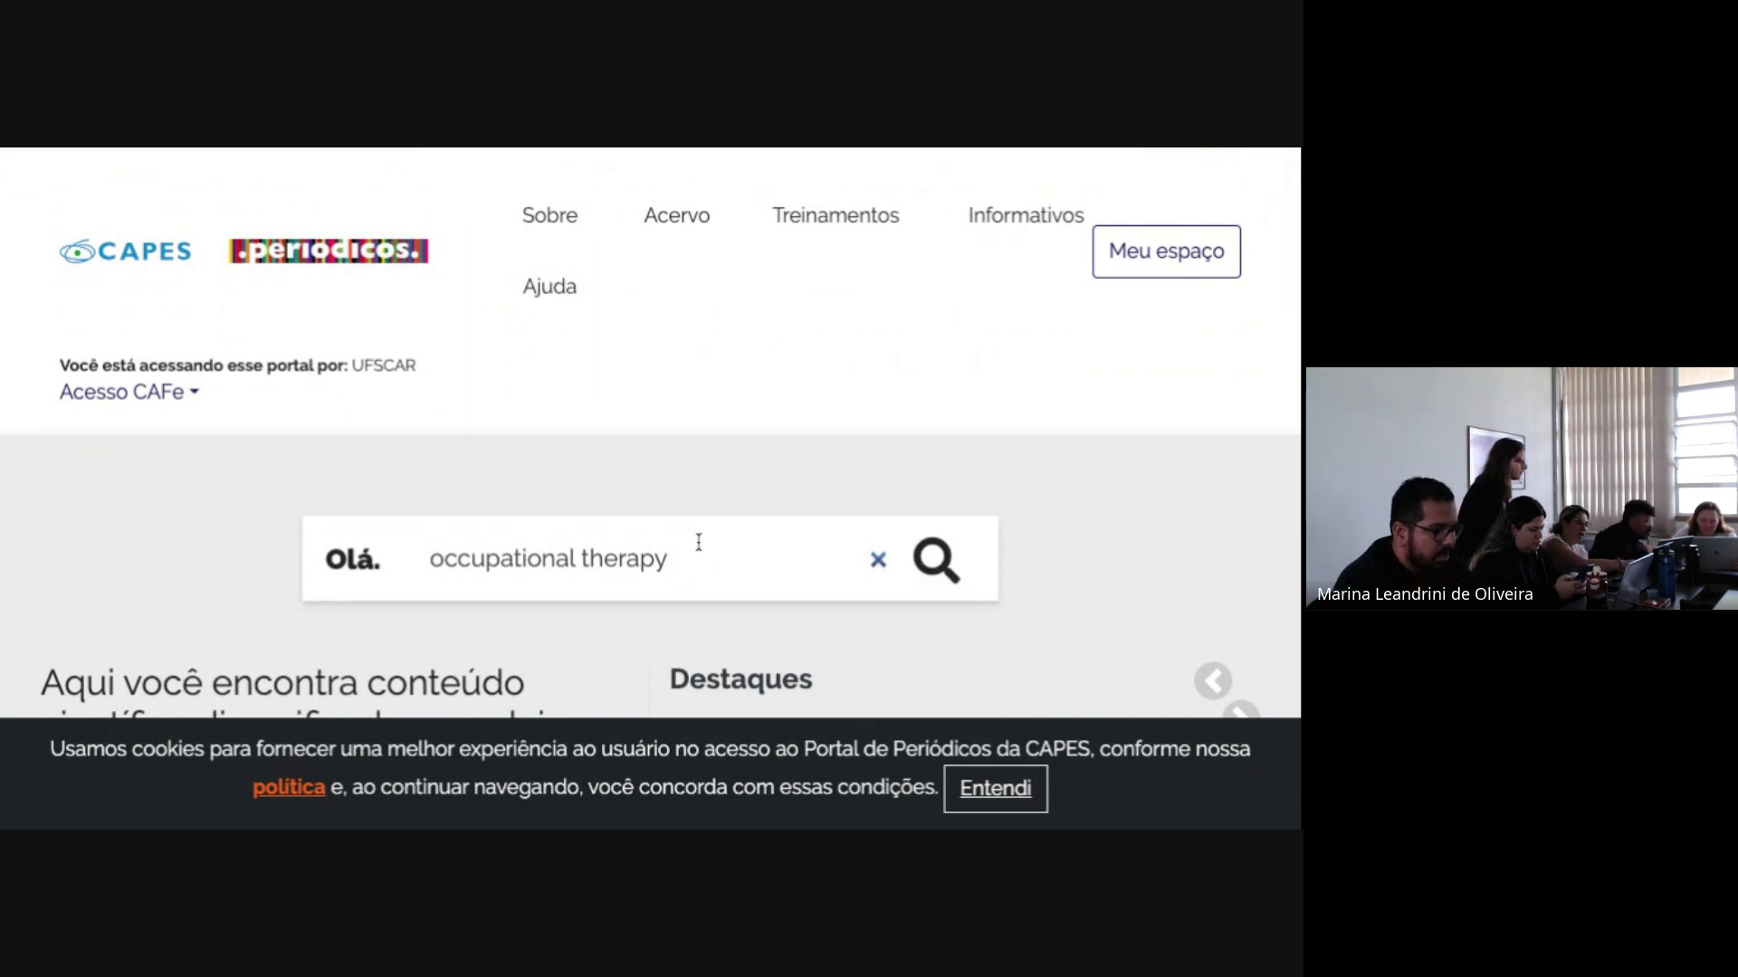
{"action": "type", "text": "and"}
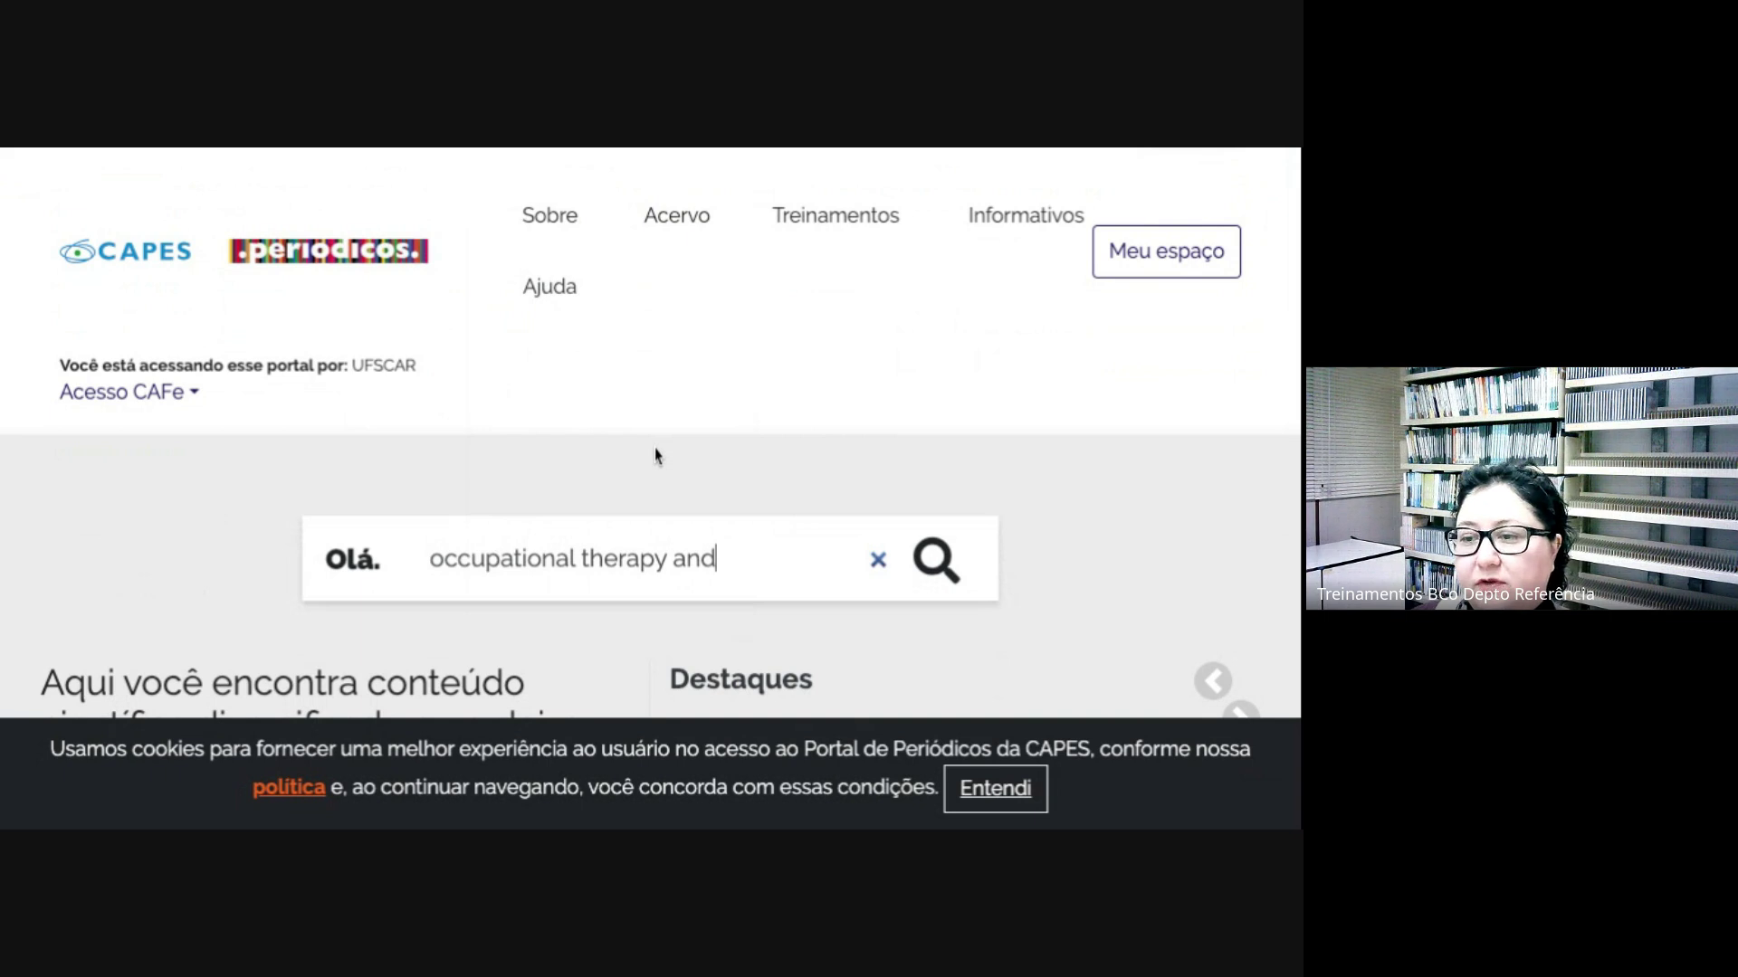
{"action": "key", "text": "BackSpace"}
{"action": "key", "text": "BackSpace"}
{"action": "key", "text": "BackSpace"}
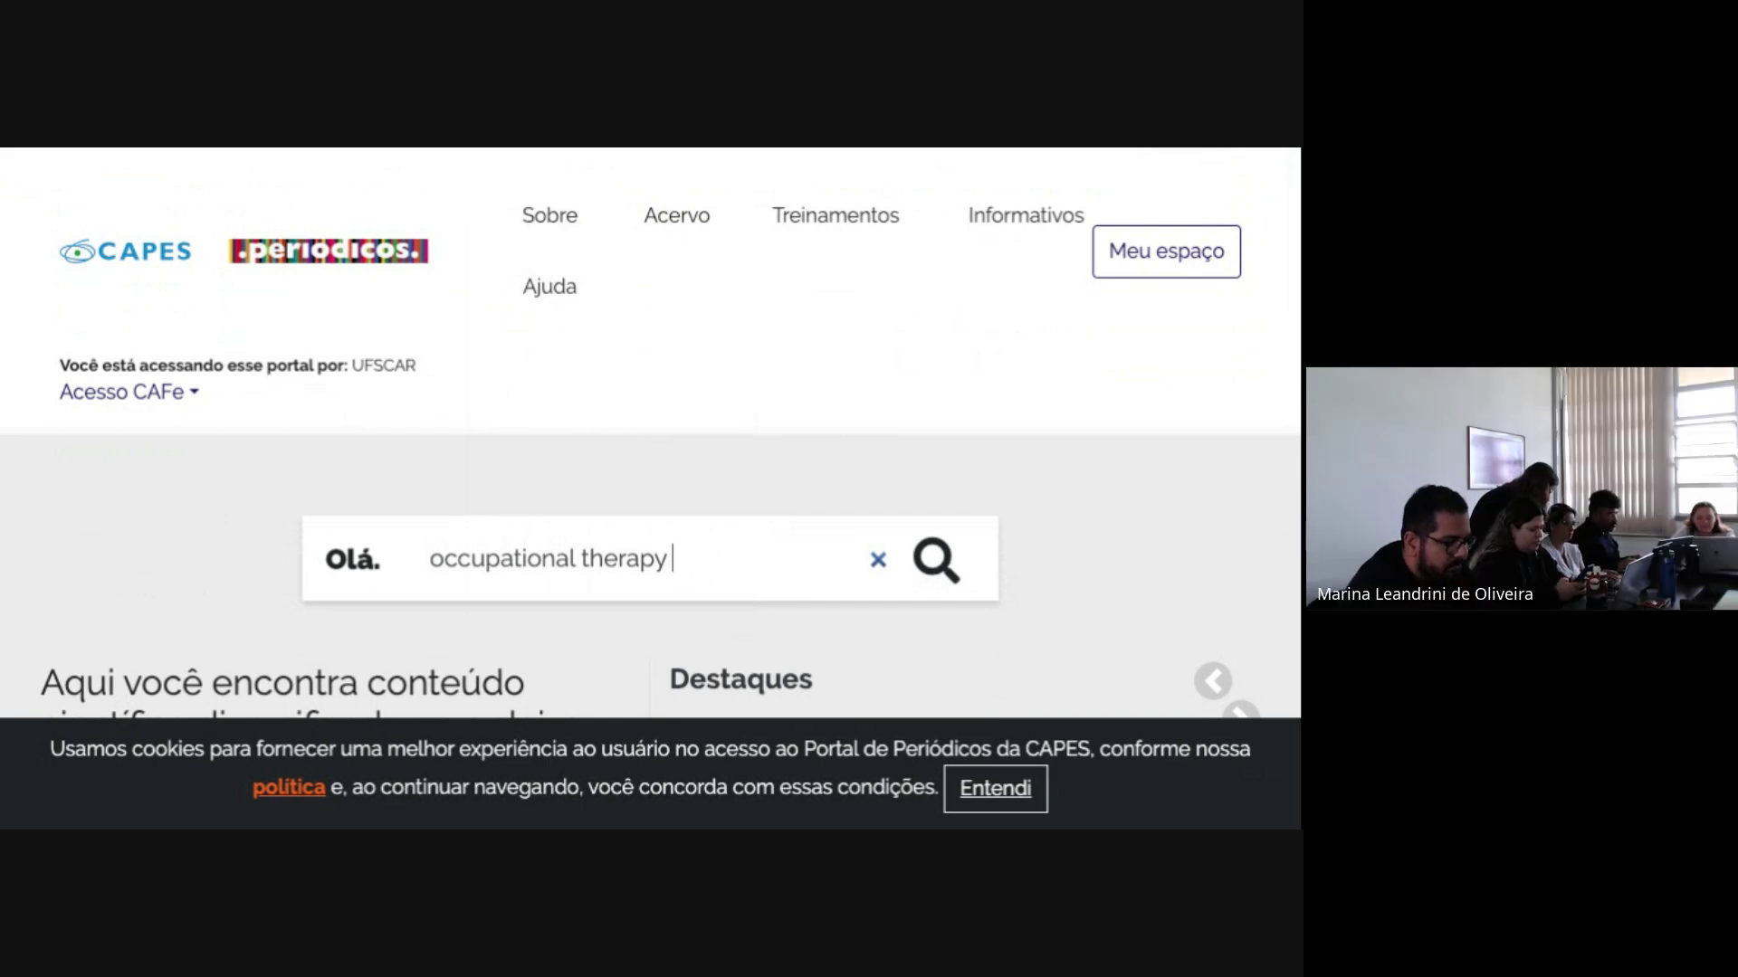
{"action": "type", "text": "inter"}
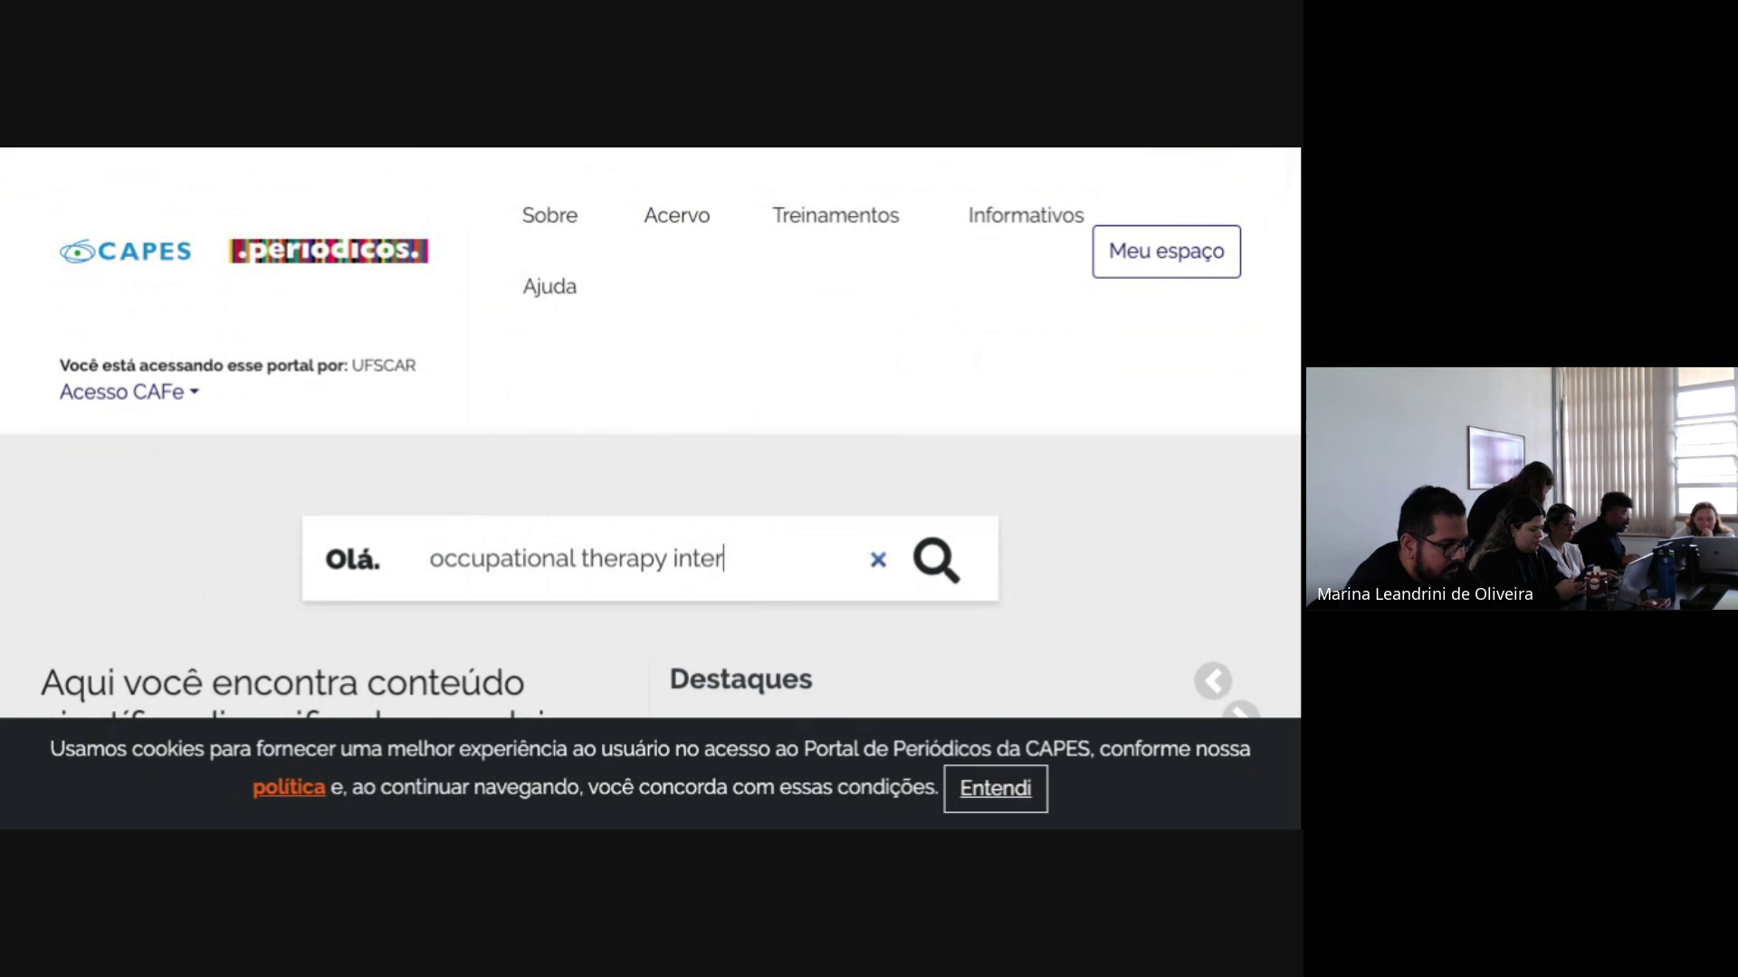
{"action": "type", "text": "sc"}
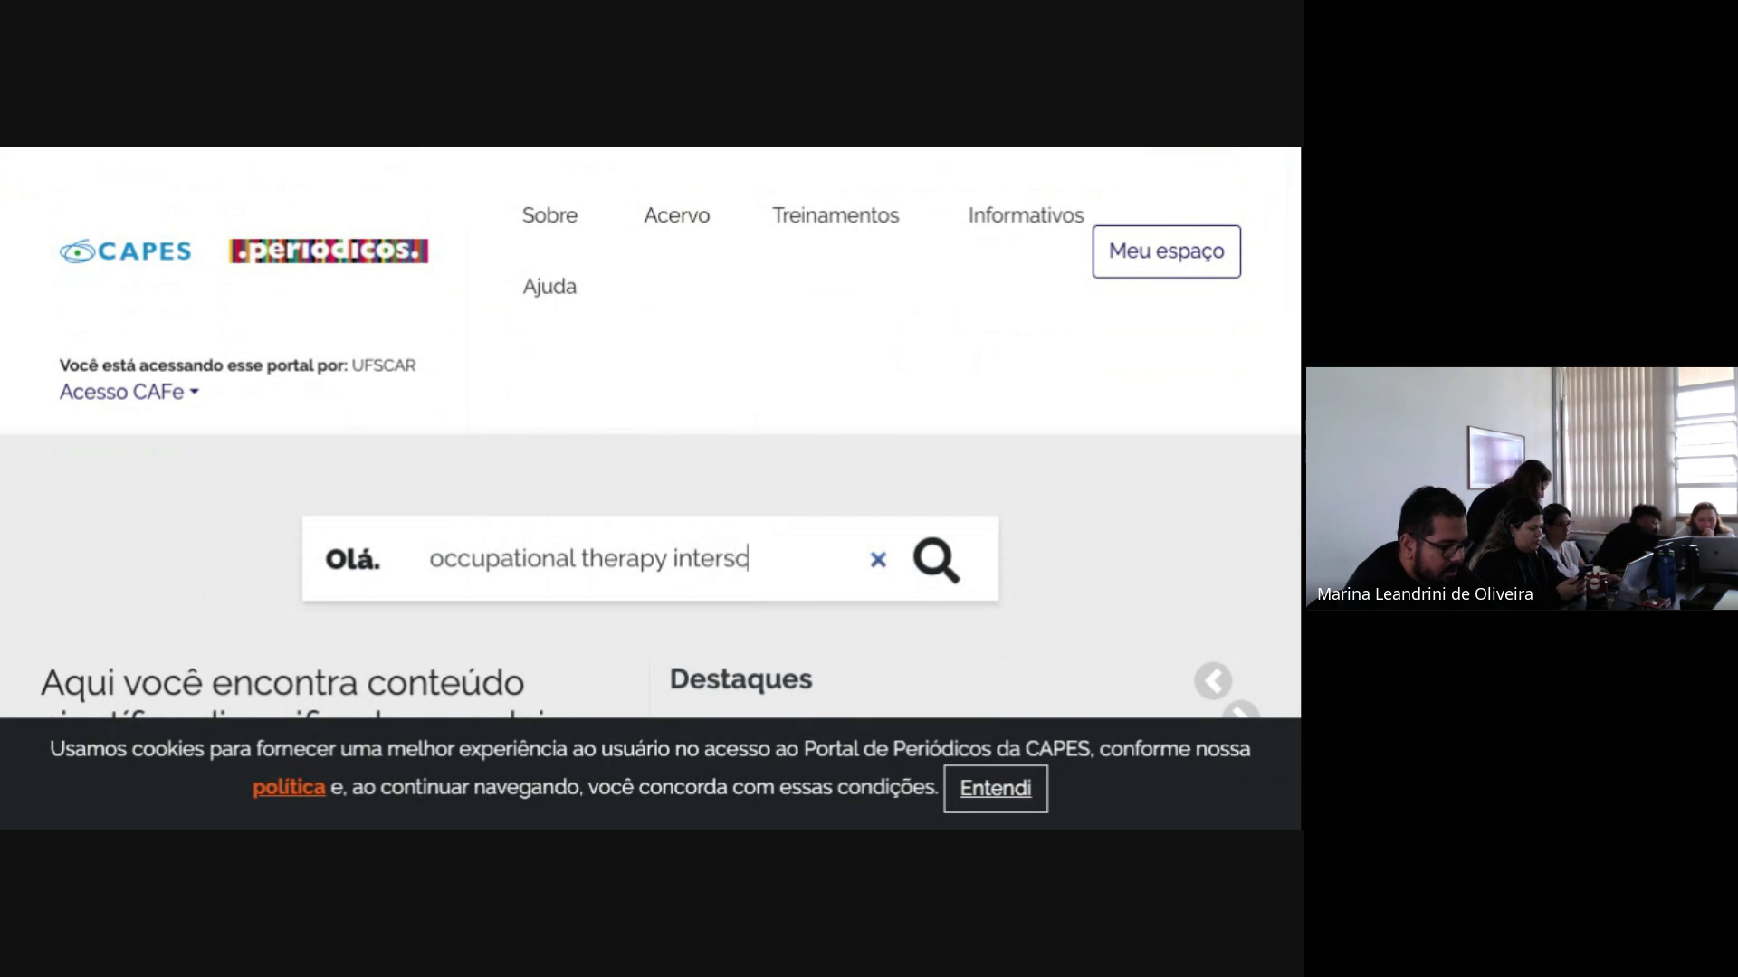
{"action": "key", "text": "BackSpace"}
{"action": "type", "text": "ec"}
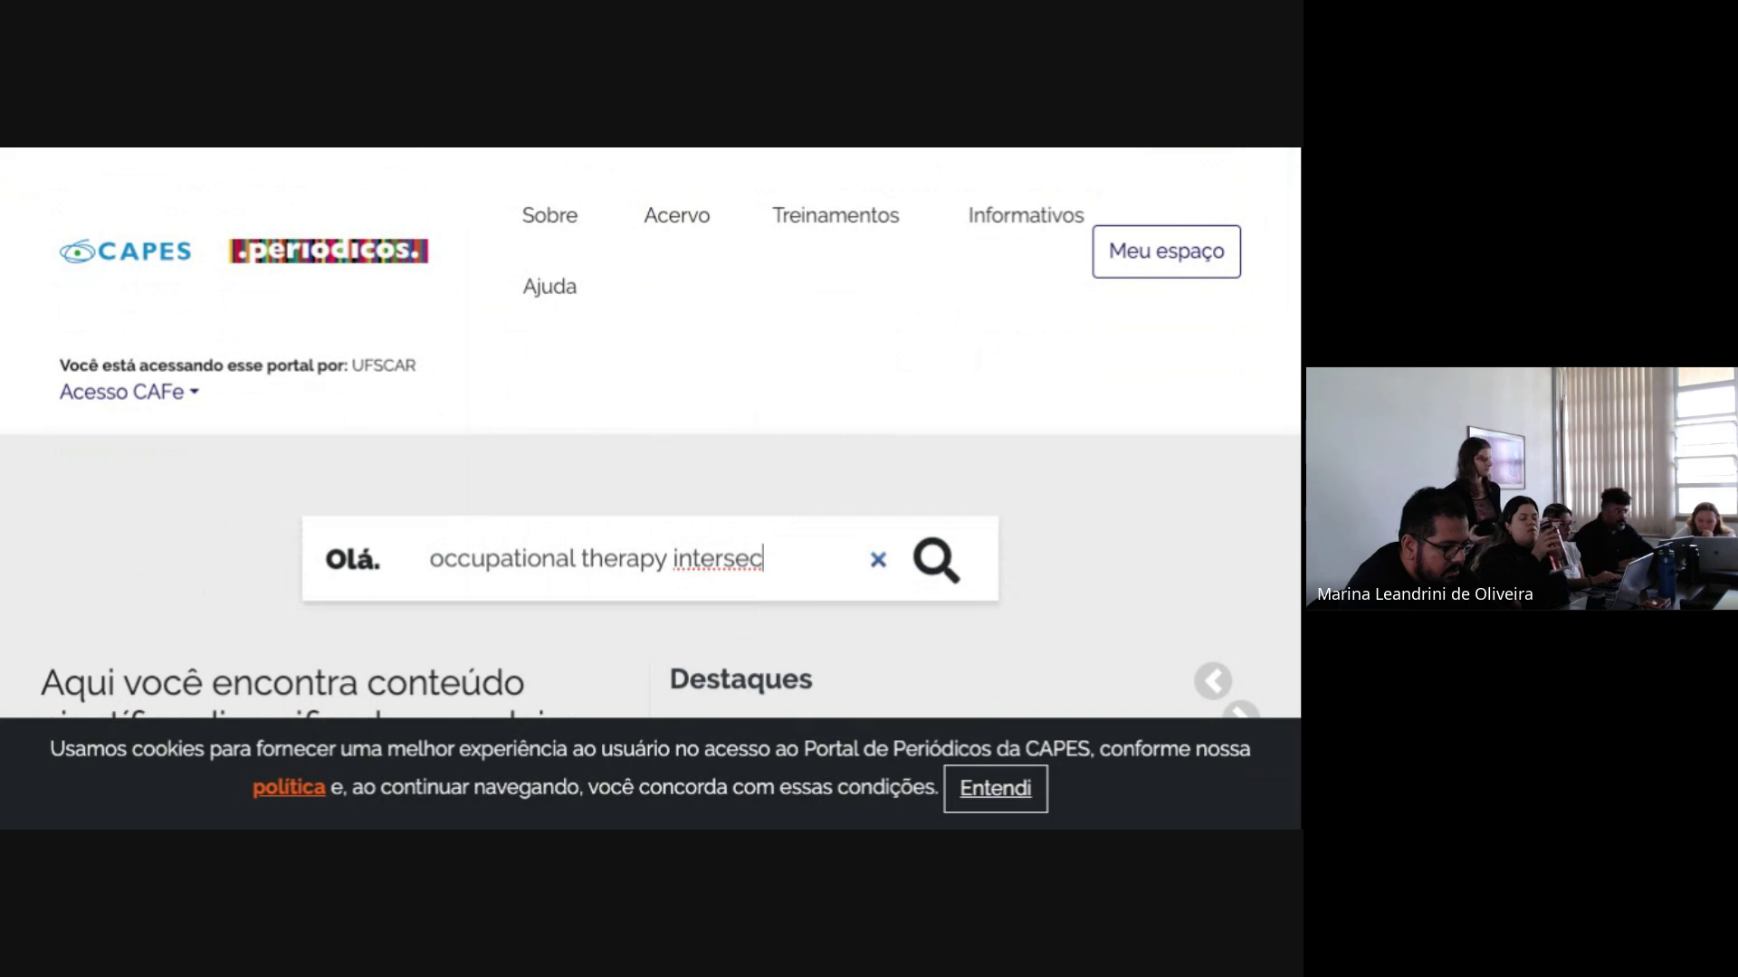
{"action": "type", "text": "iona"}
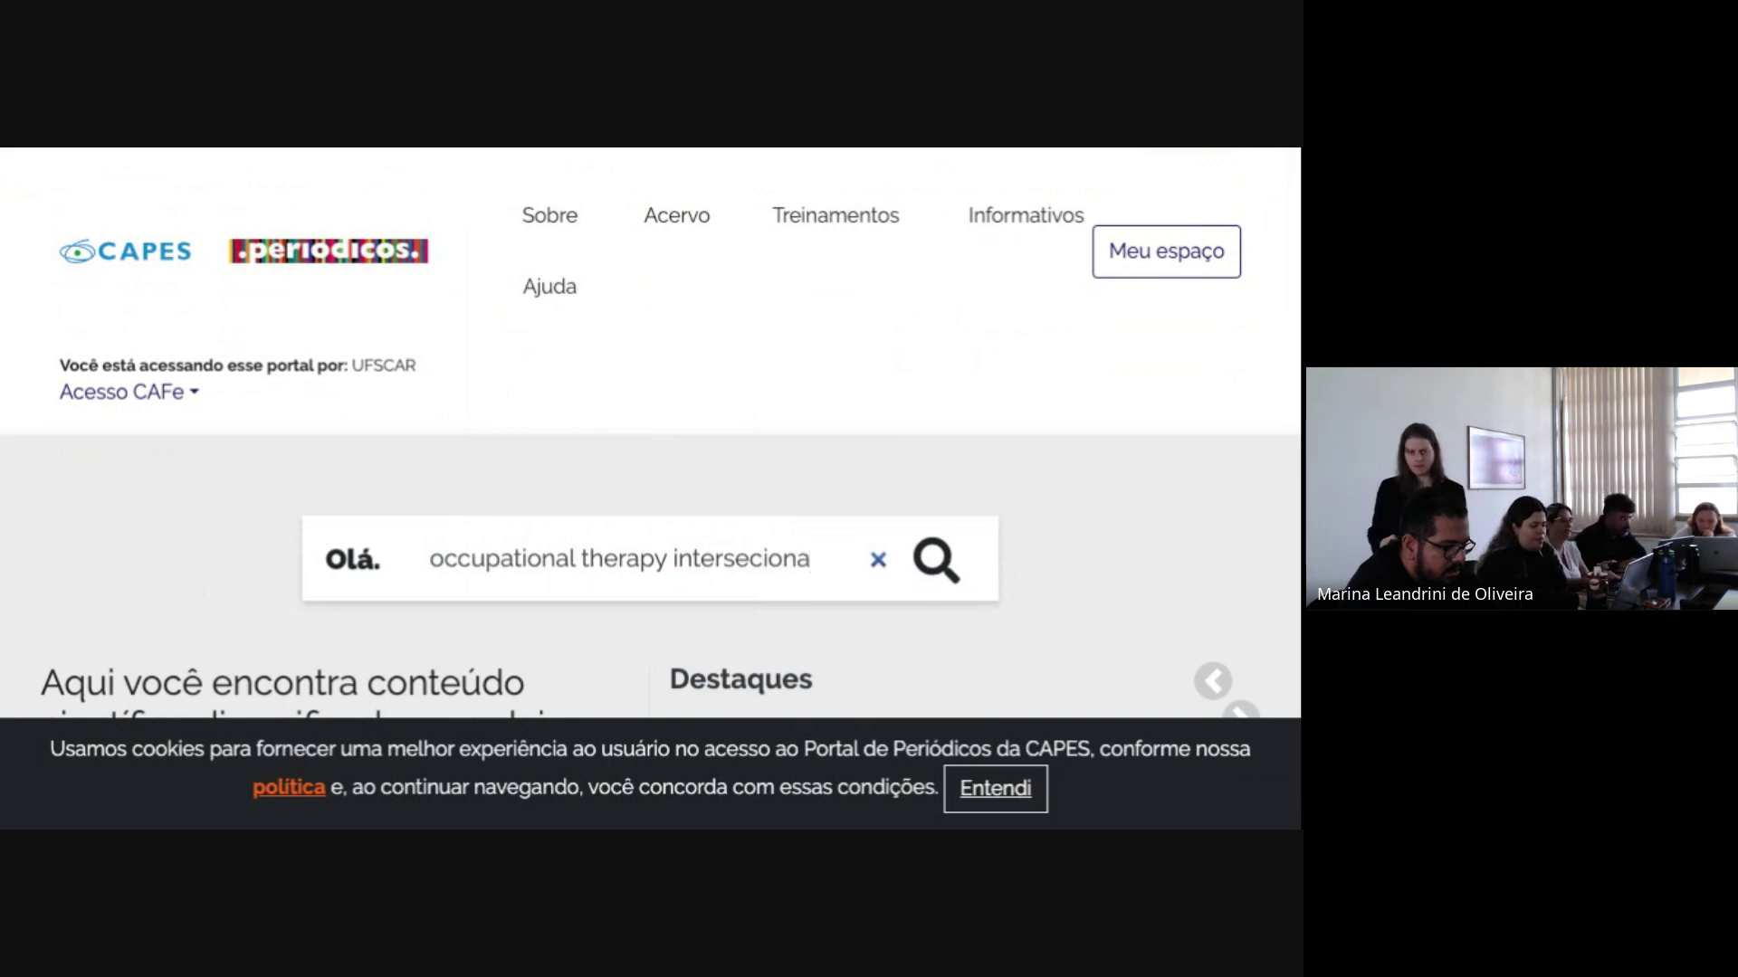
{"action": "type", "text": "lity"}
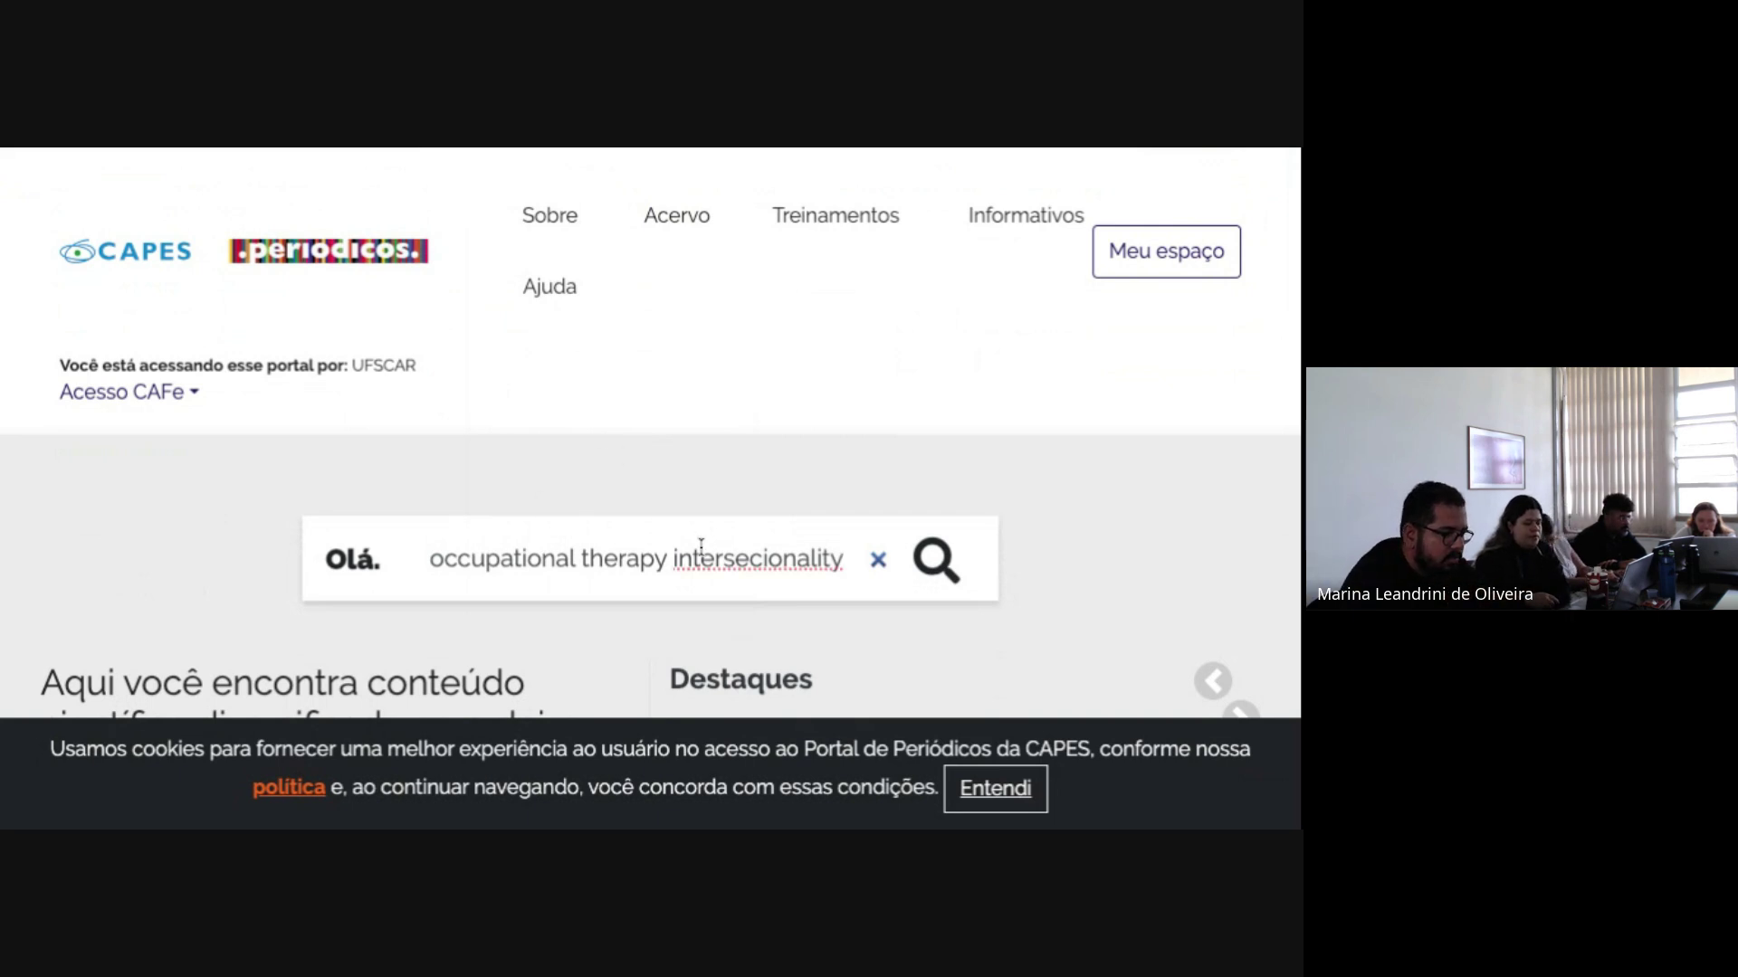
- Run the search for "occupational therapy intersecionality" and review the results page
{"action": "left_click", "coordinate": [751, 566]}
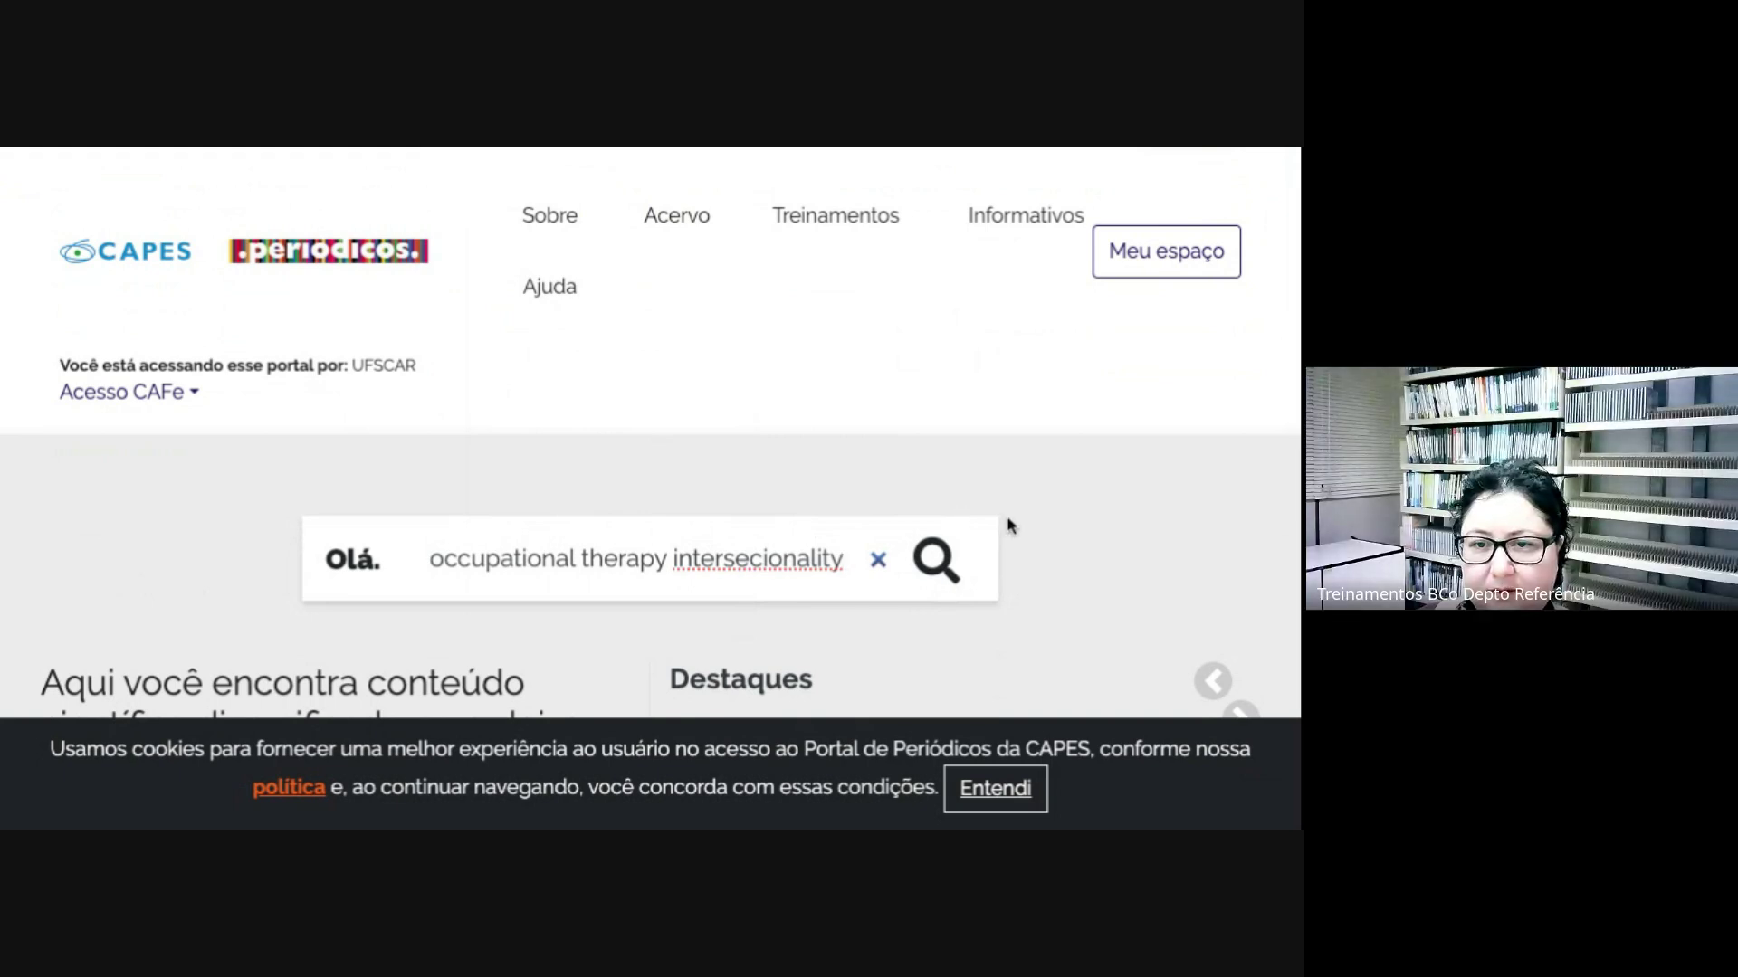
{"action": "left_click", "coordinate": [691, 152]}
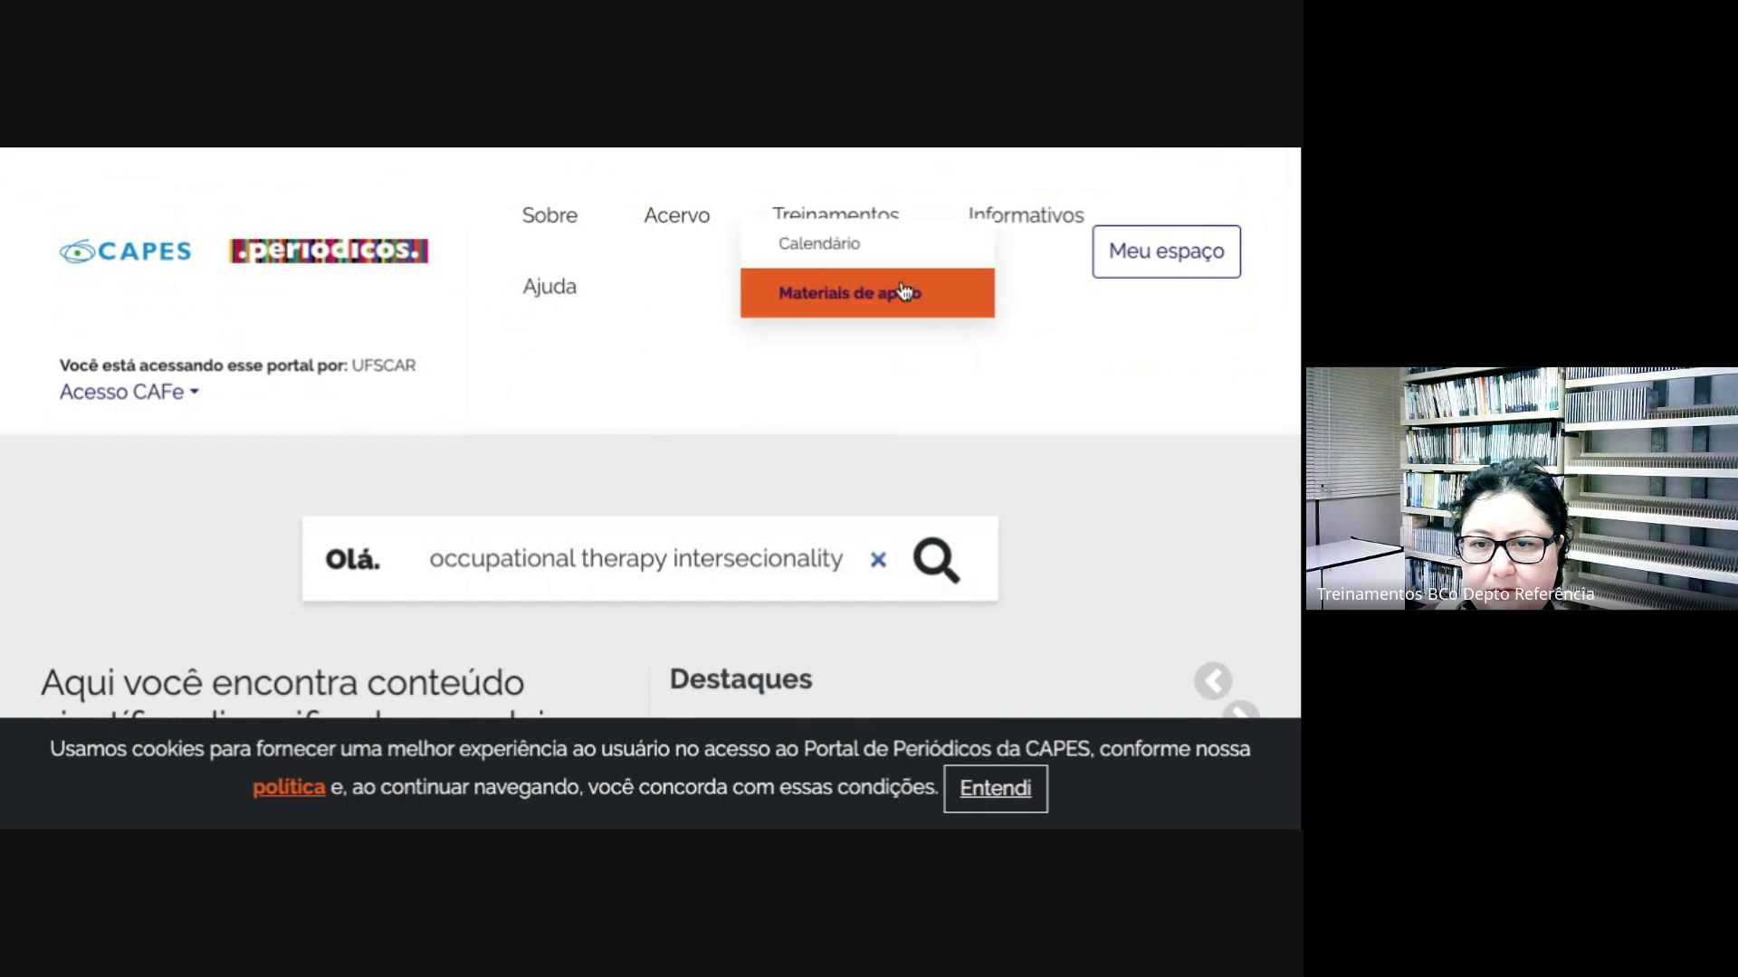
{"action": "left_click", "coordinate": [933, 564]}
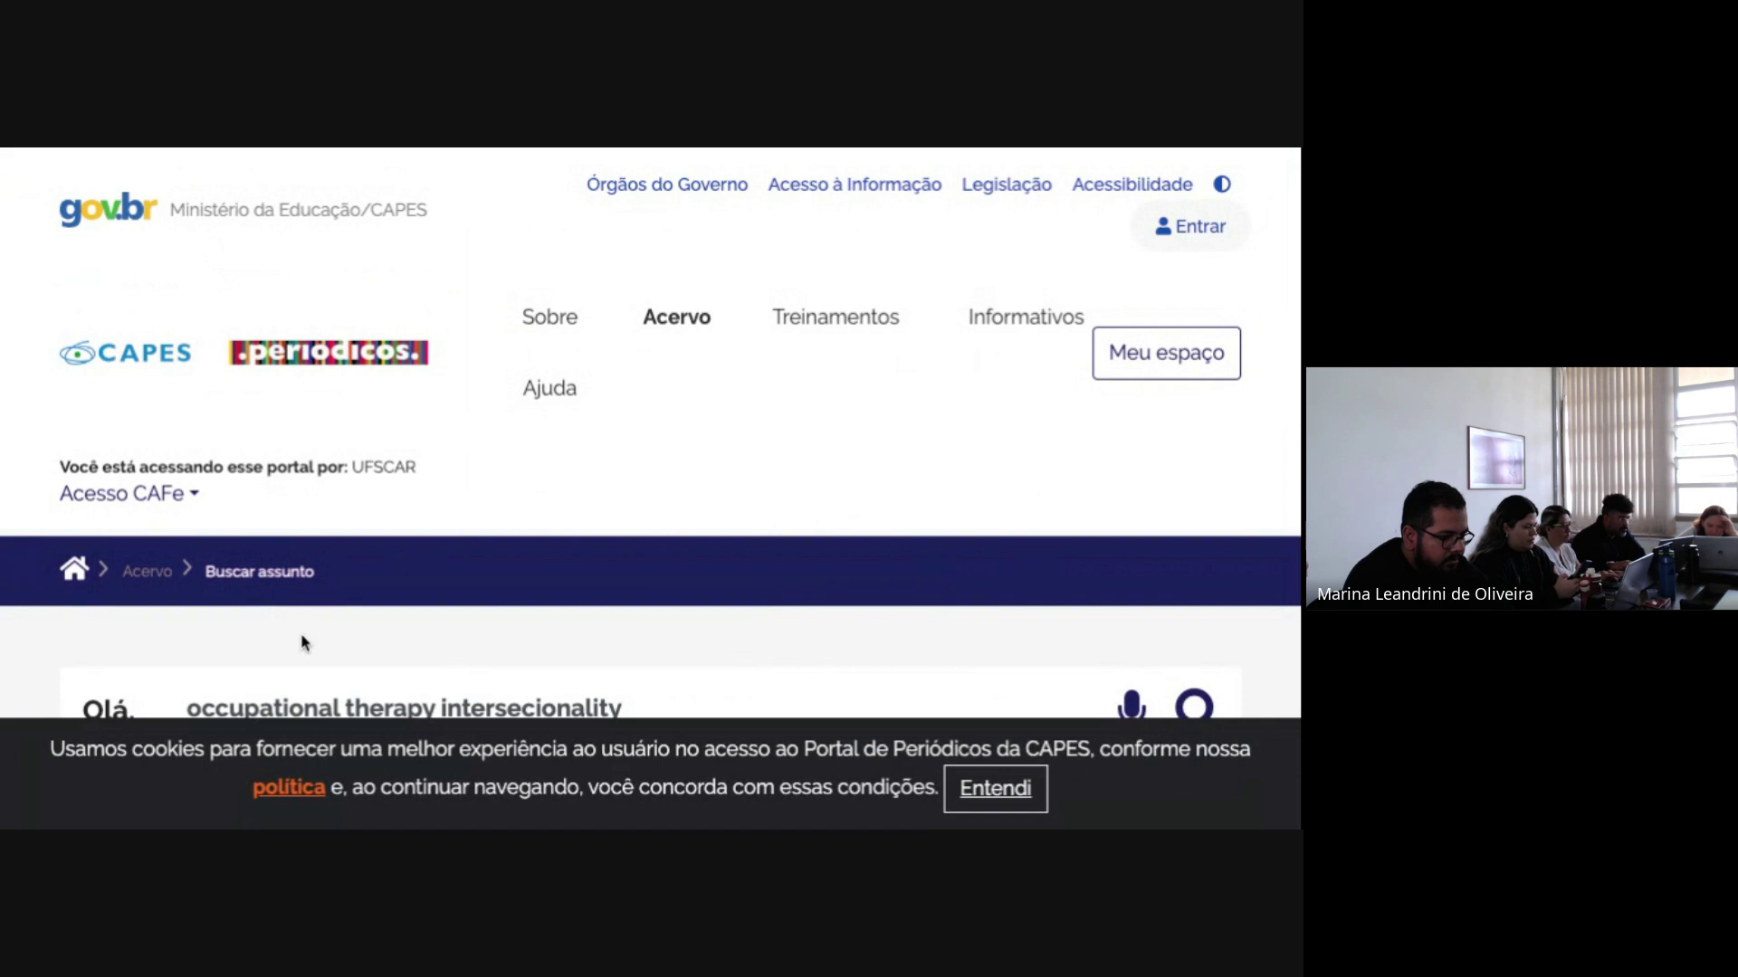
{"action": "scroll", "coordinate": [301, 632], "scroll_direction": "down", "scroll_amount": 3}
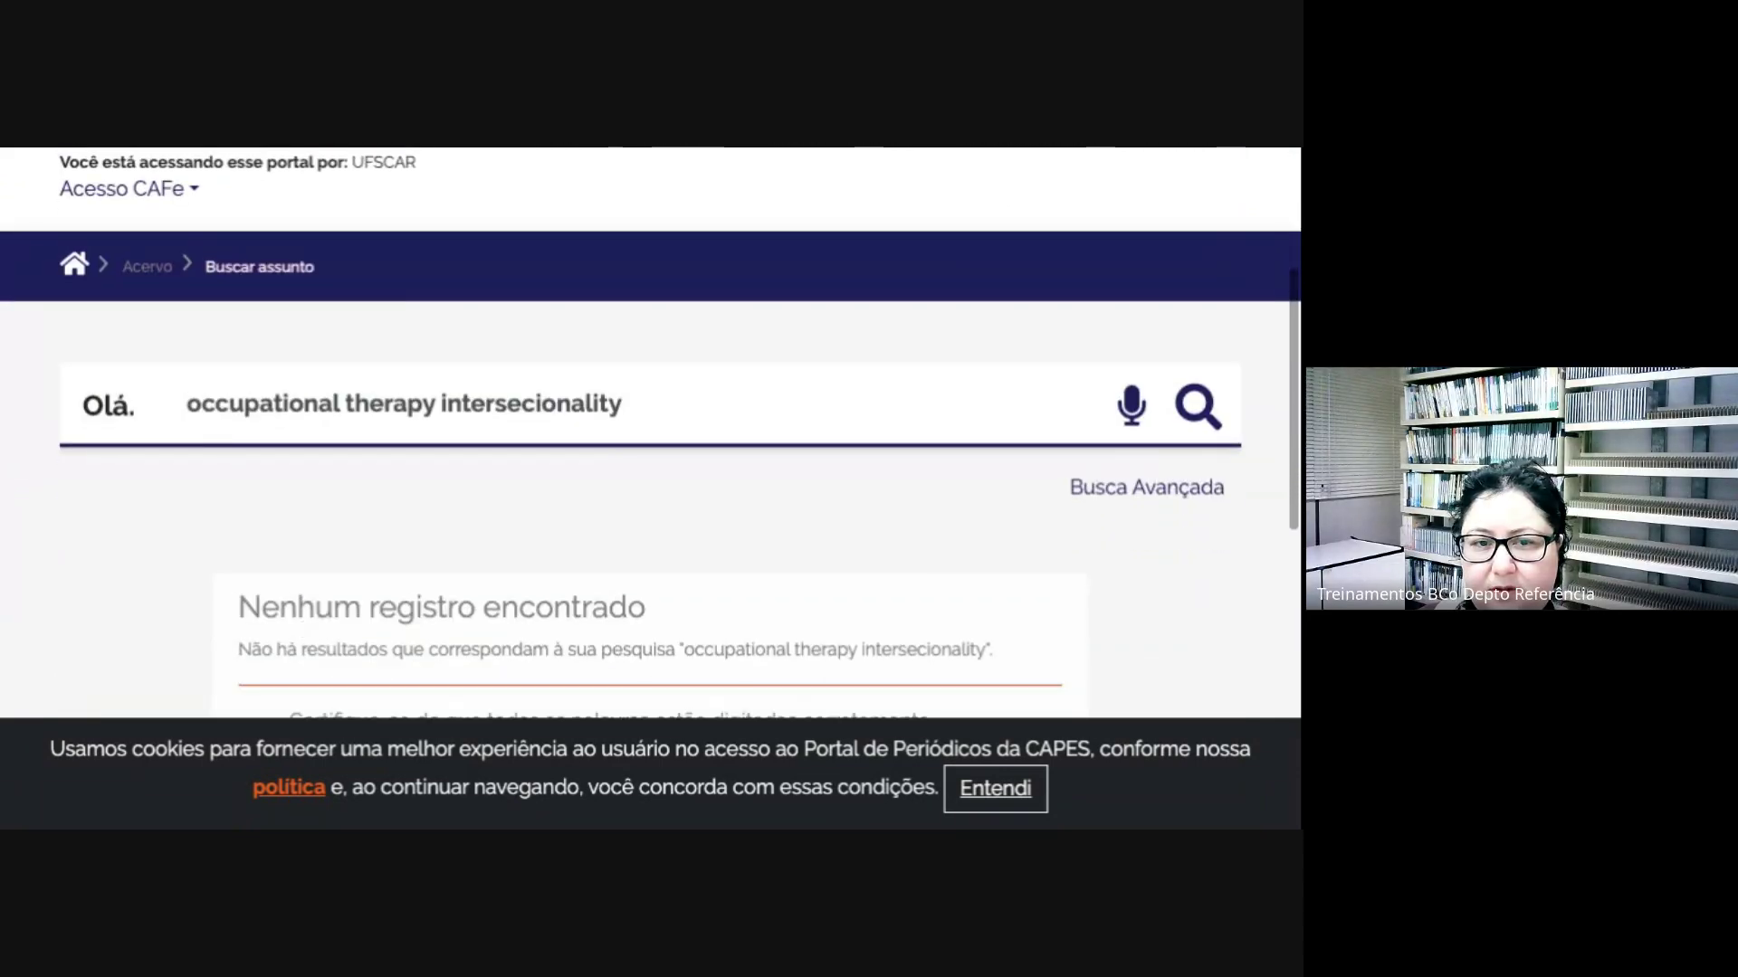
{"action": "scroll", "coordinate": [652, 432], "scroll_direction": "down", "scroll_amount": 2}
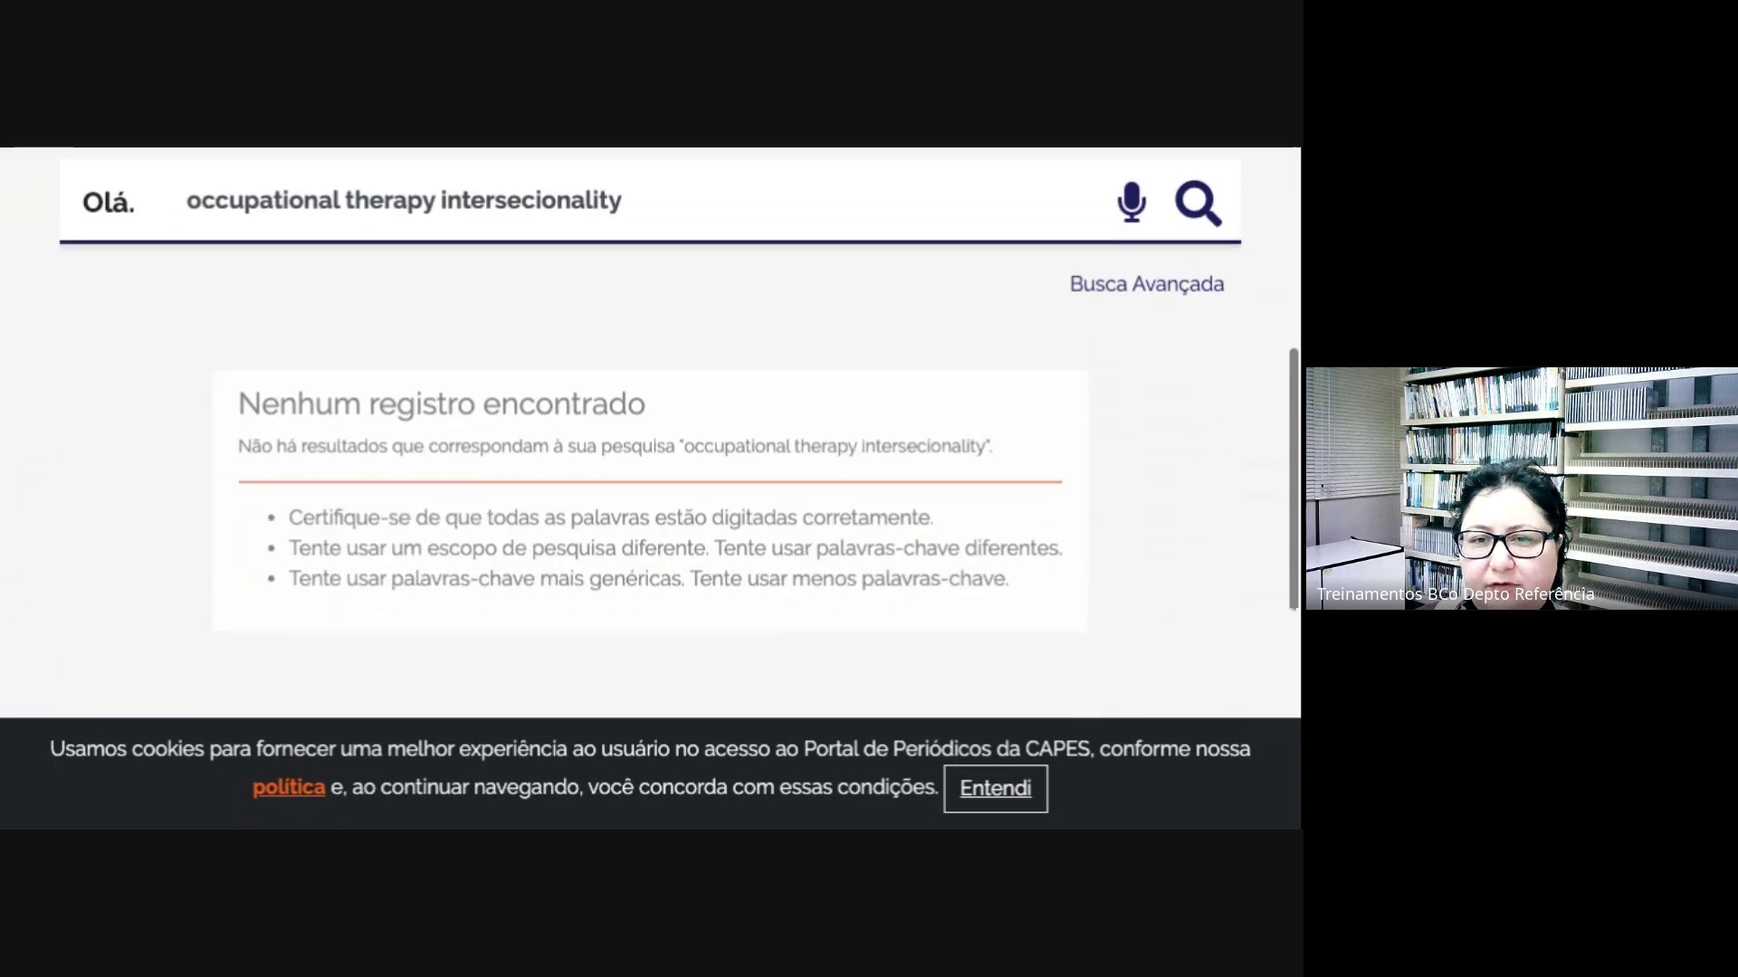
{"action": "scroll", "coordinate": [652, 433], "scroll_direction": "up", "scroll_amount": 1}
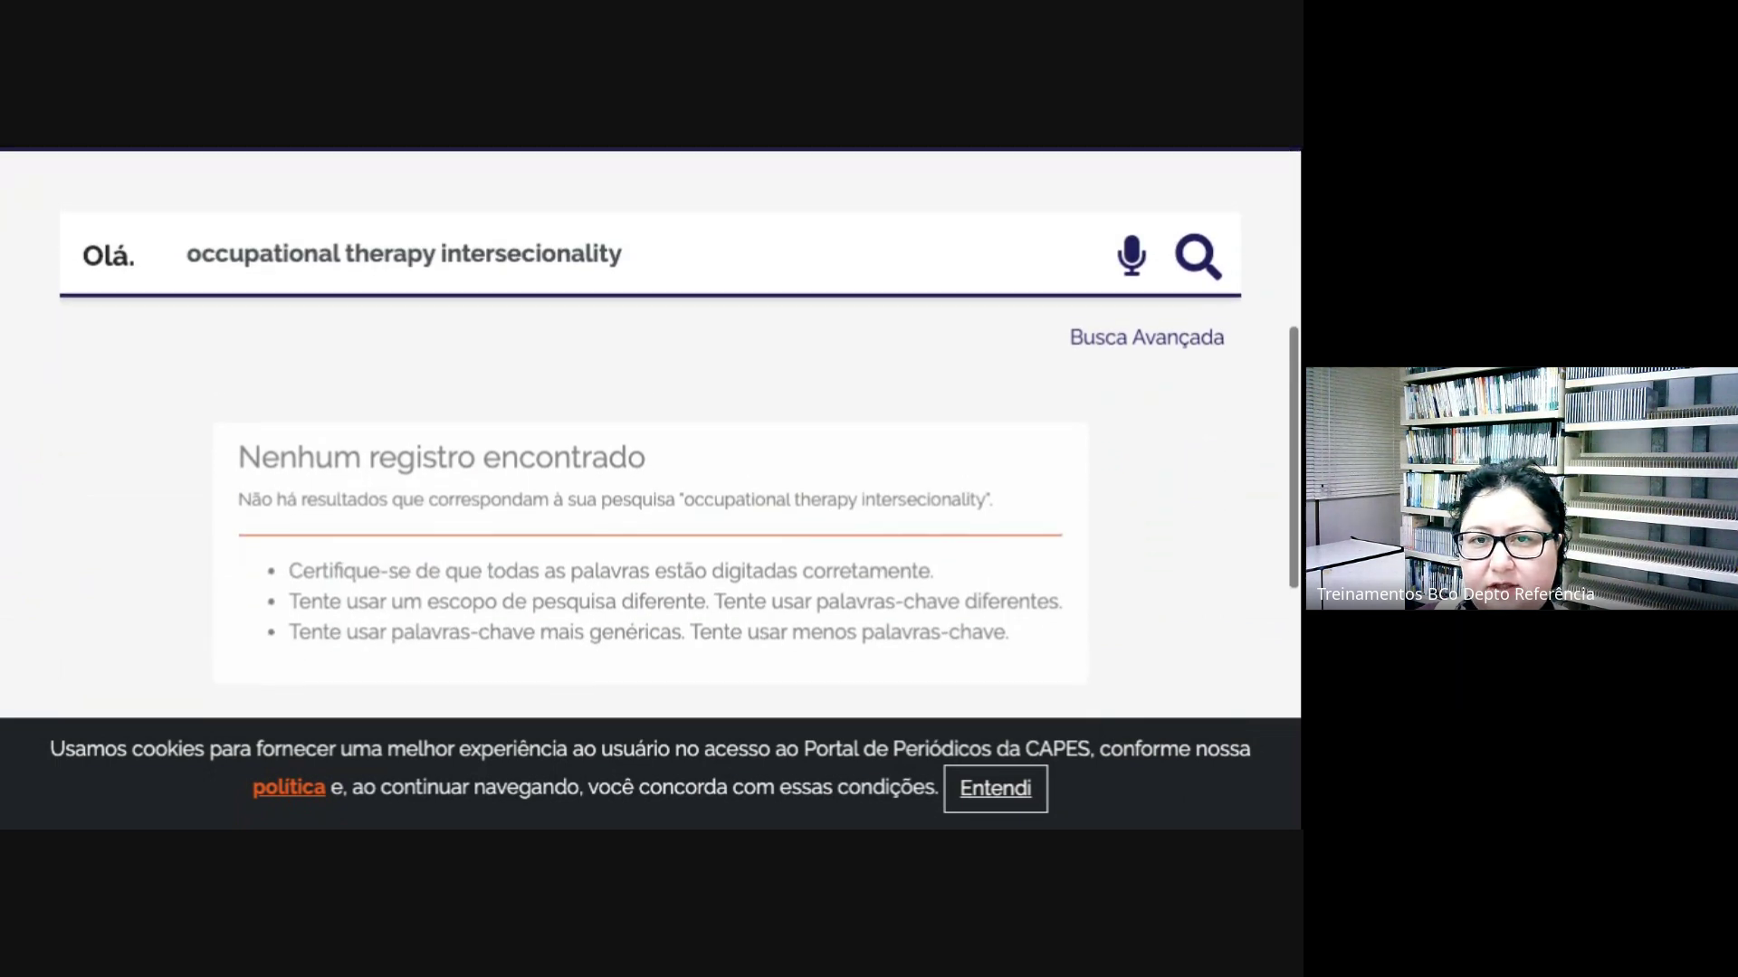
{"action": "scroll", "coordinate": [486, 440], "scroll_direction": "up", "scroll_amount": 3}
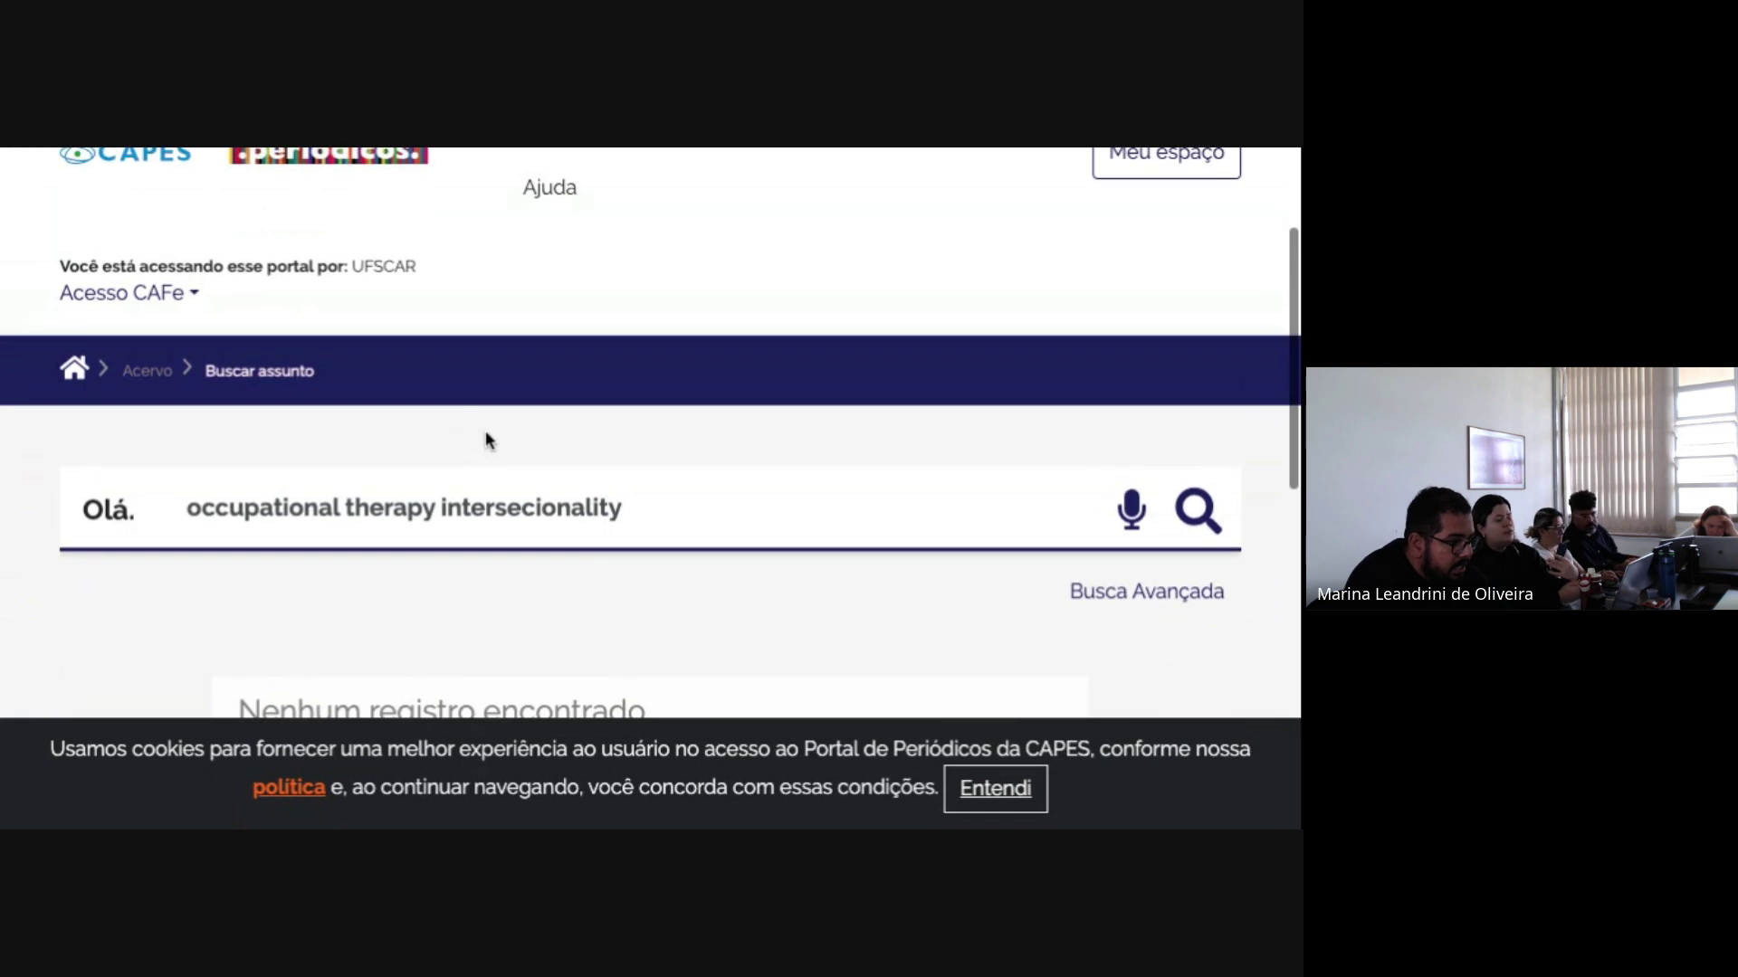
{"action": "scroll", "coordinate": [486, 441], "scroll_direction": "up", "scroll_amount": 1}
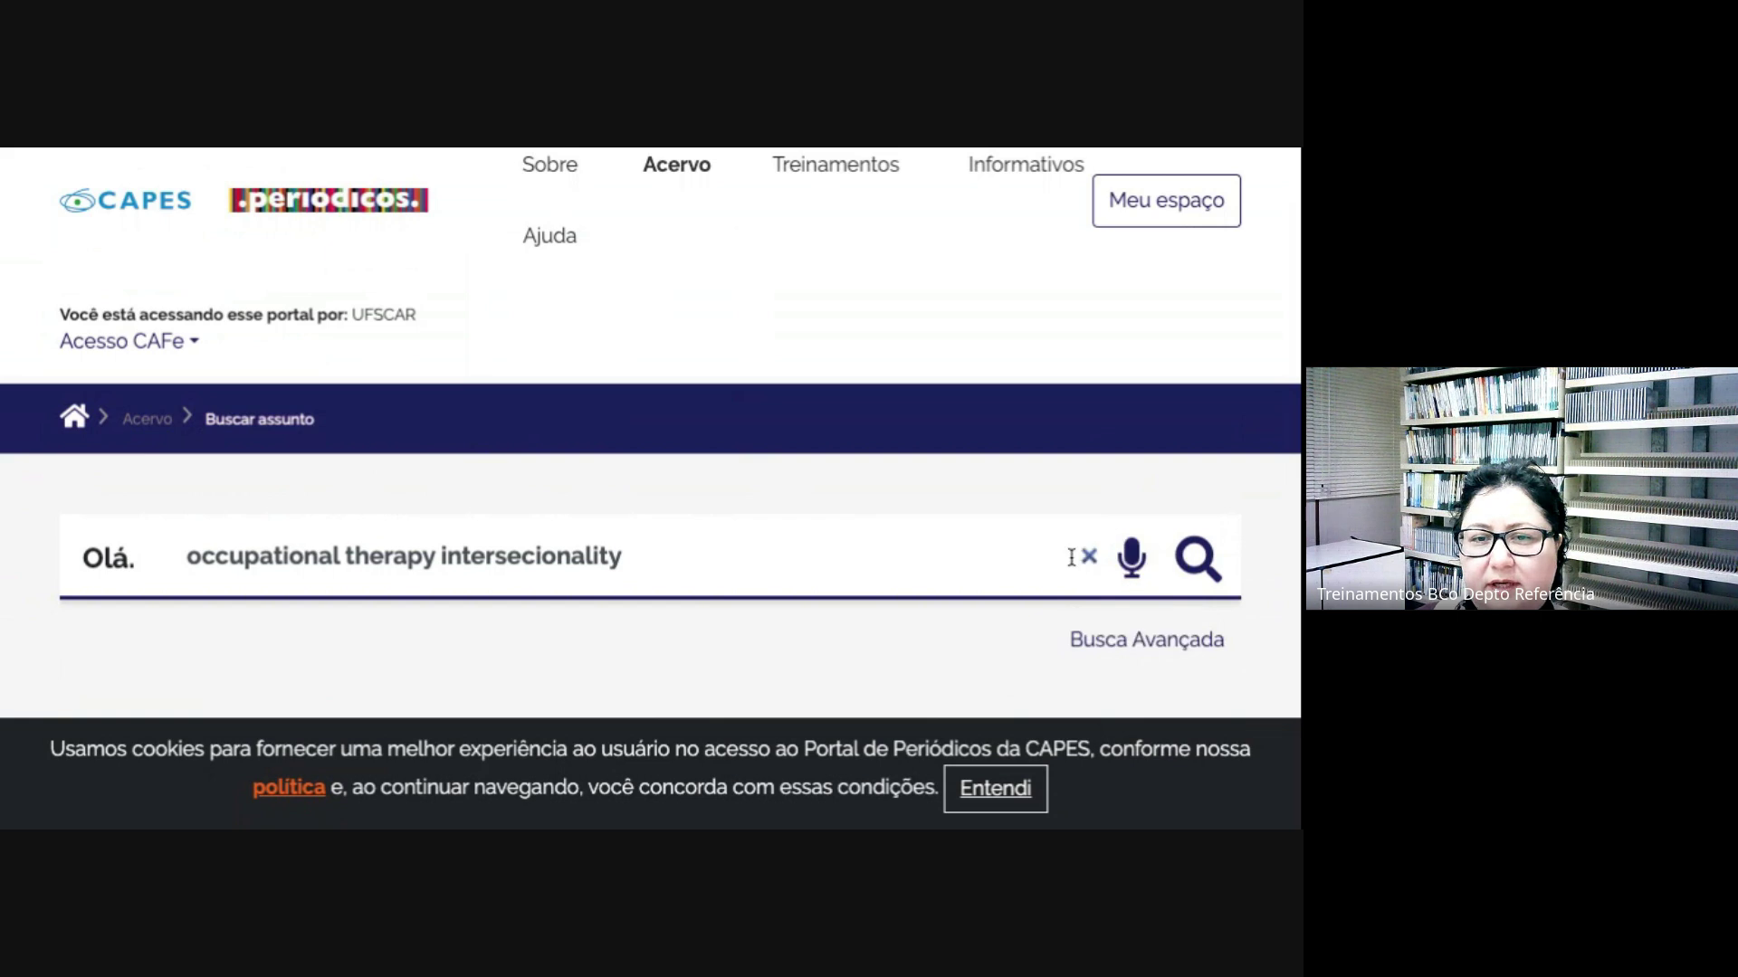
- Correct the misspelled search terms to "occupational therapy intersectionality" and run the search again
{"action": "left_click", "coordinate": [942, 556]}
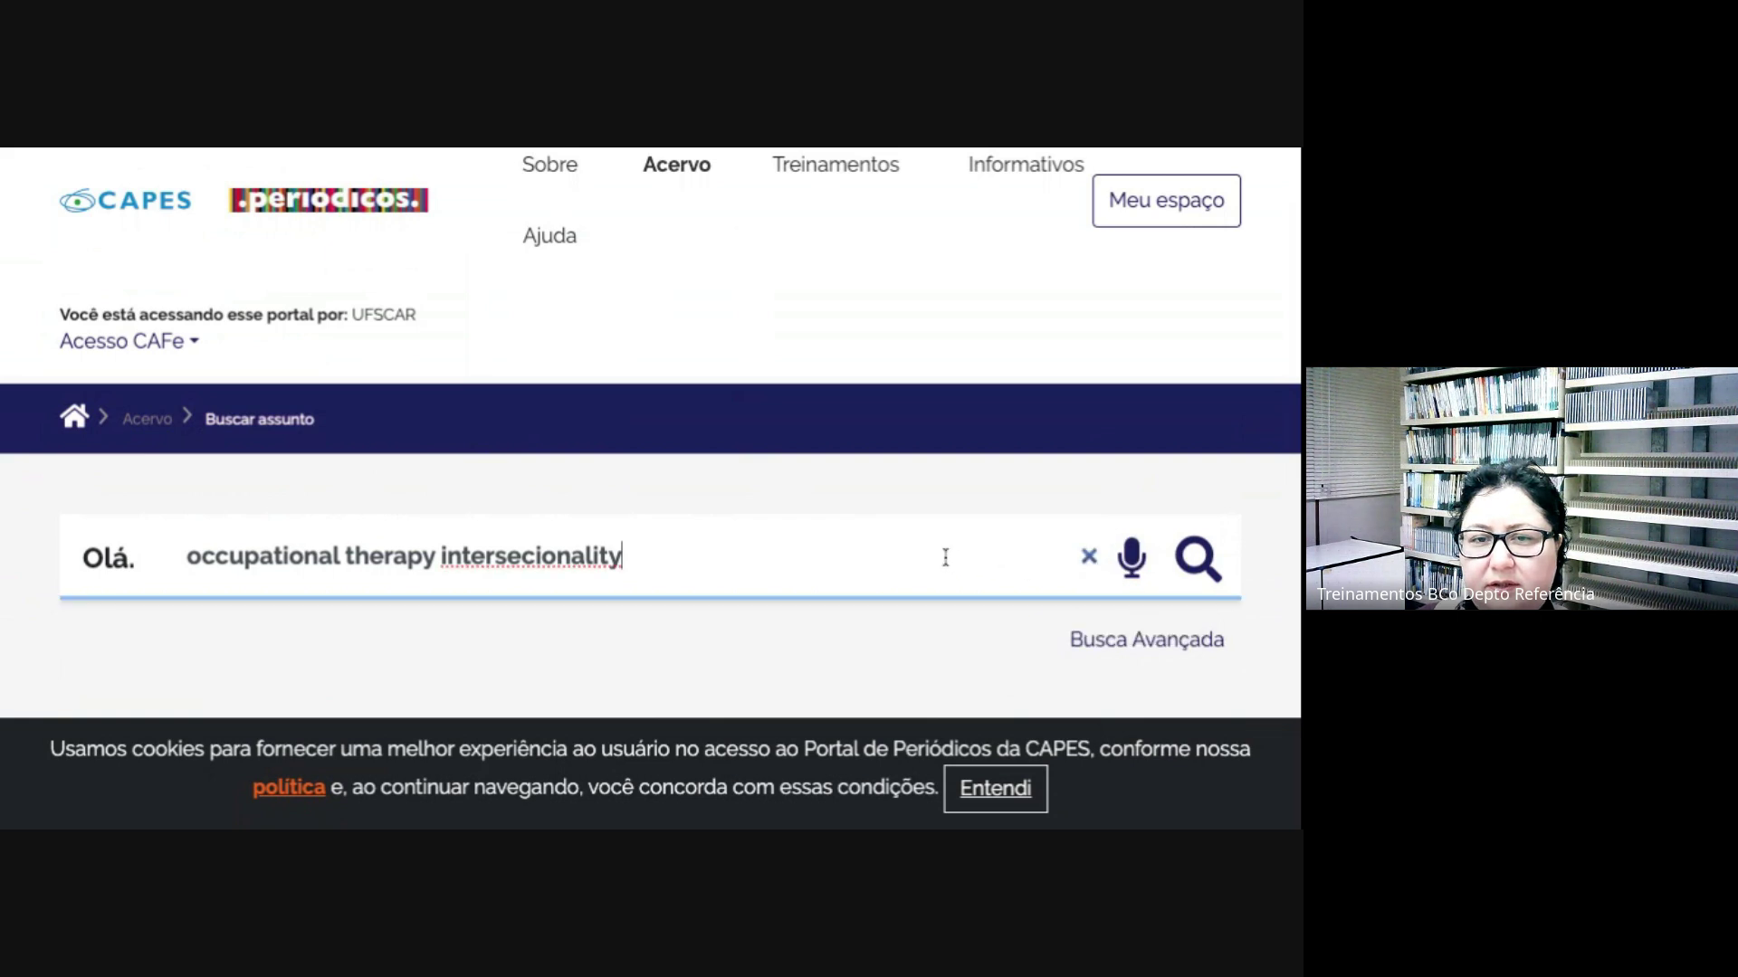
{"action": "left_click", "coordinate": [543, 555]}
{"action": "key", "text": "BackSpace"}
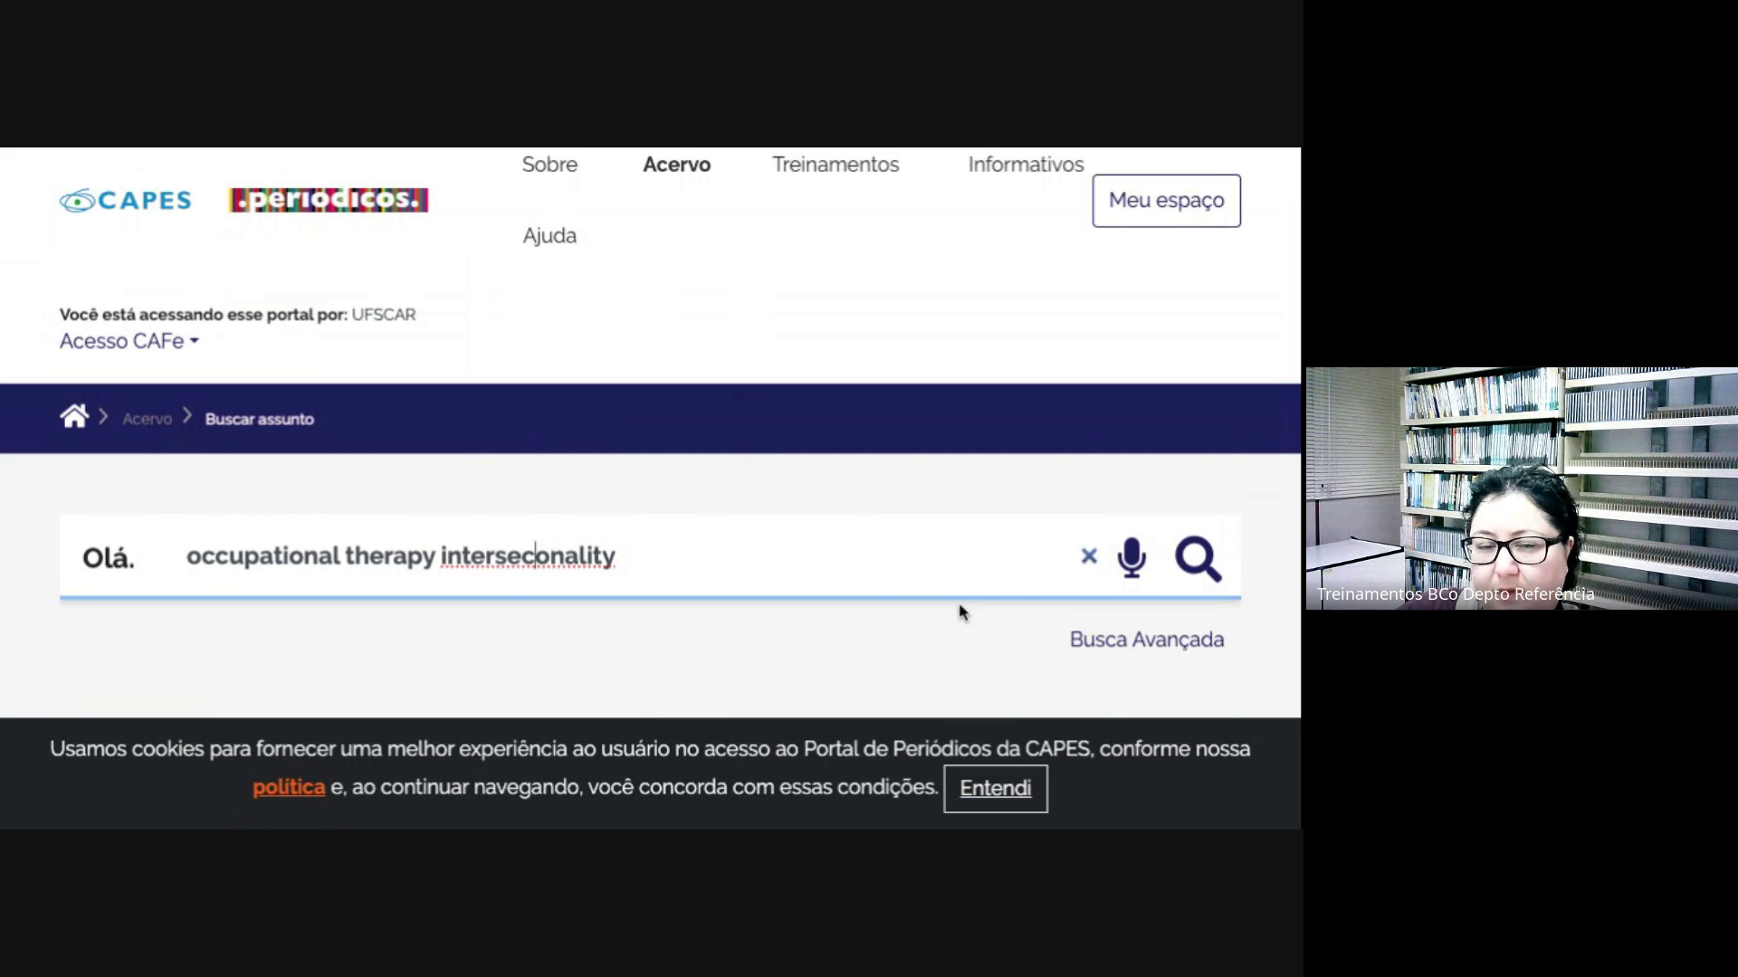
{"action": "type", "text": "ti"}
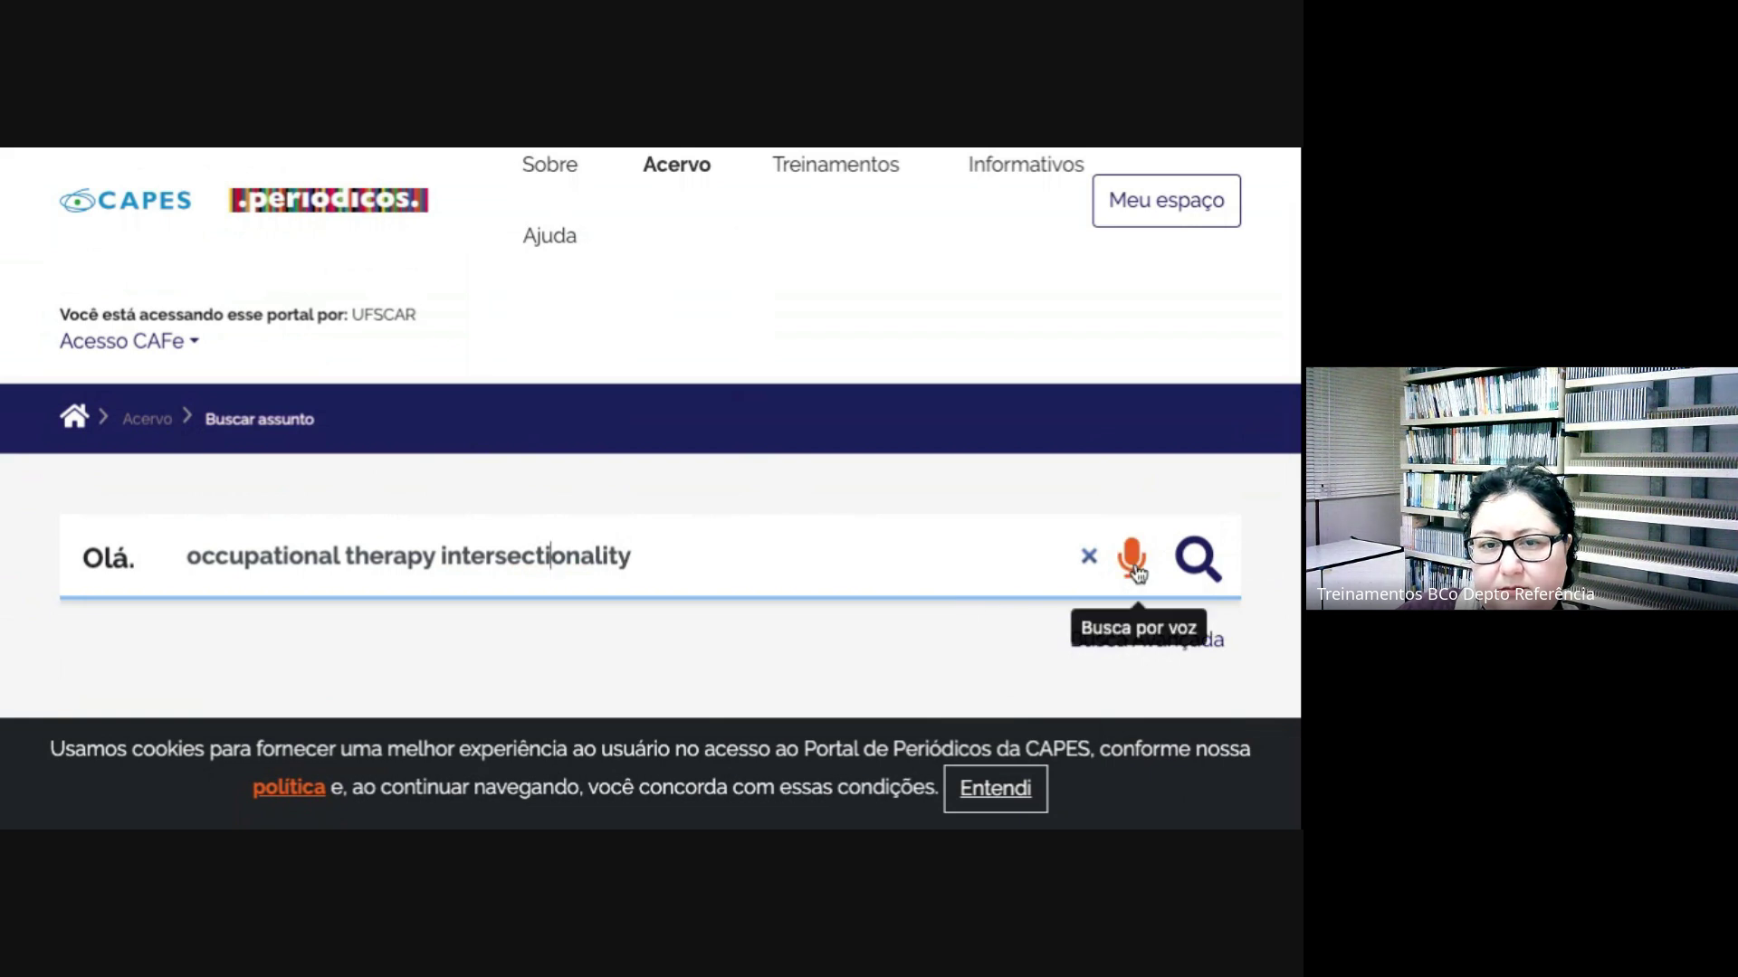
{"action": "left_click", "coordinate": [1183, 568]}
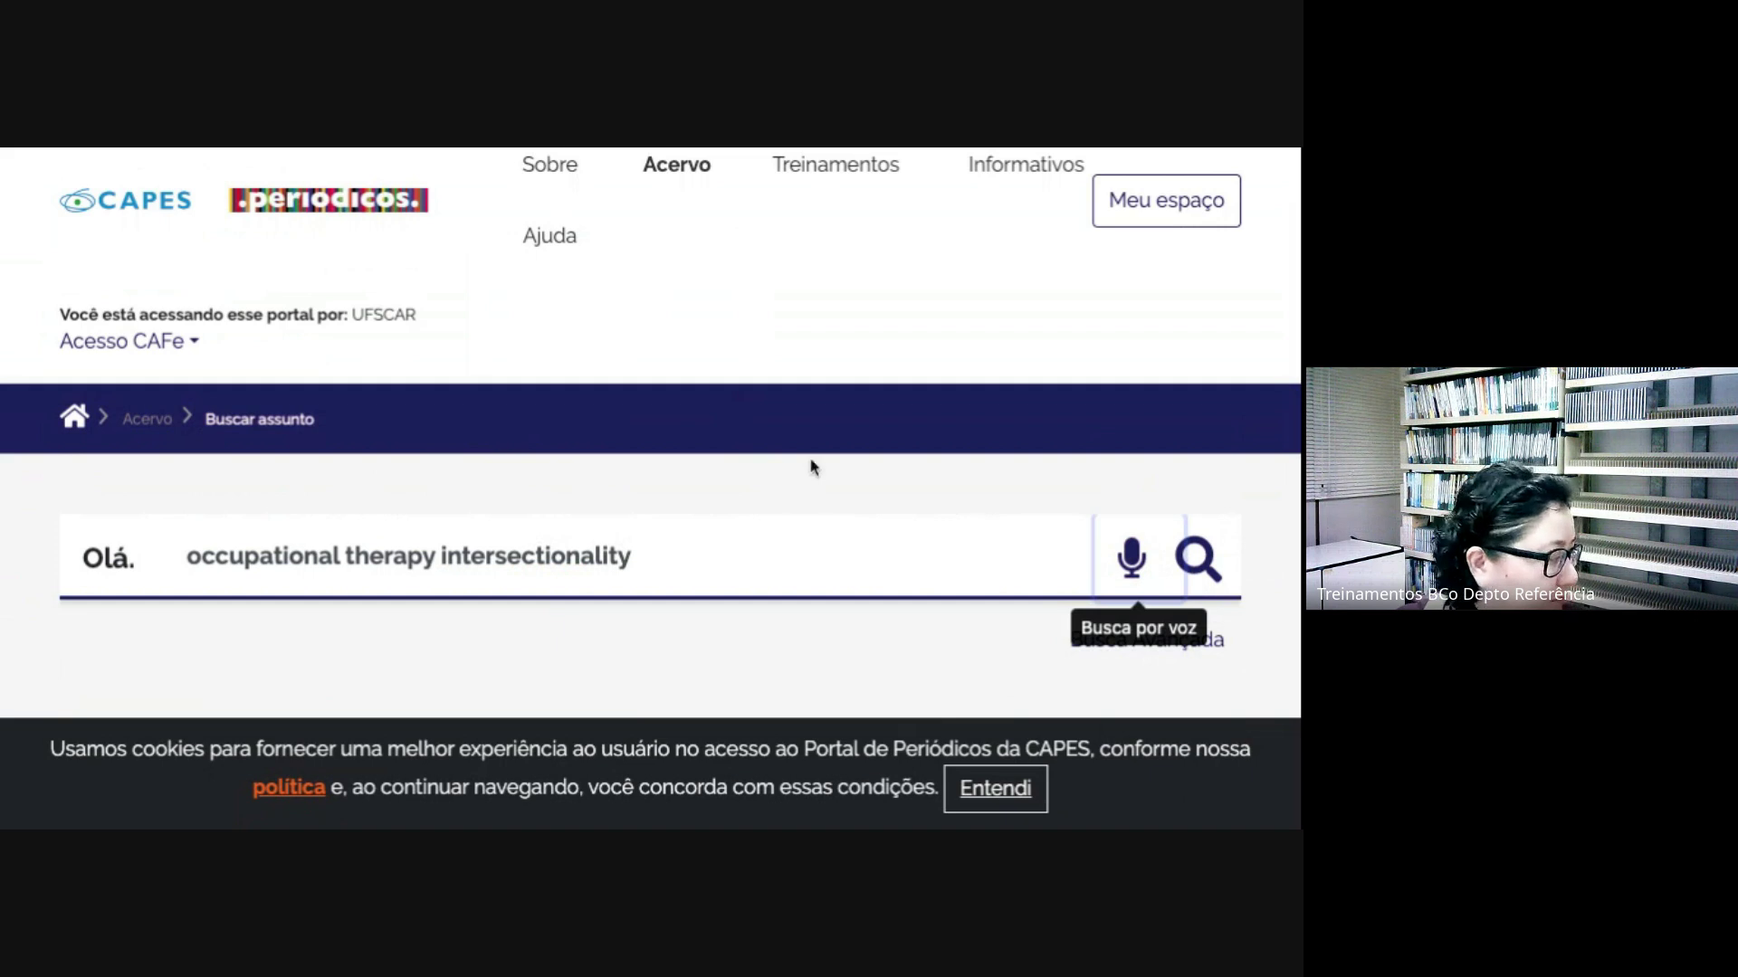
{"action": "left_click", "coordinate": [1207, 572]}
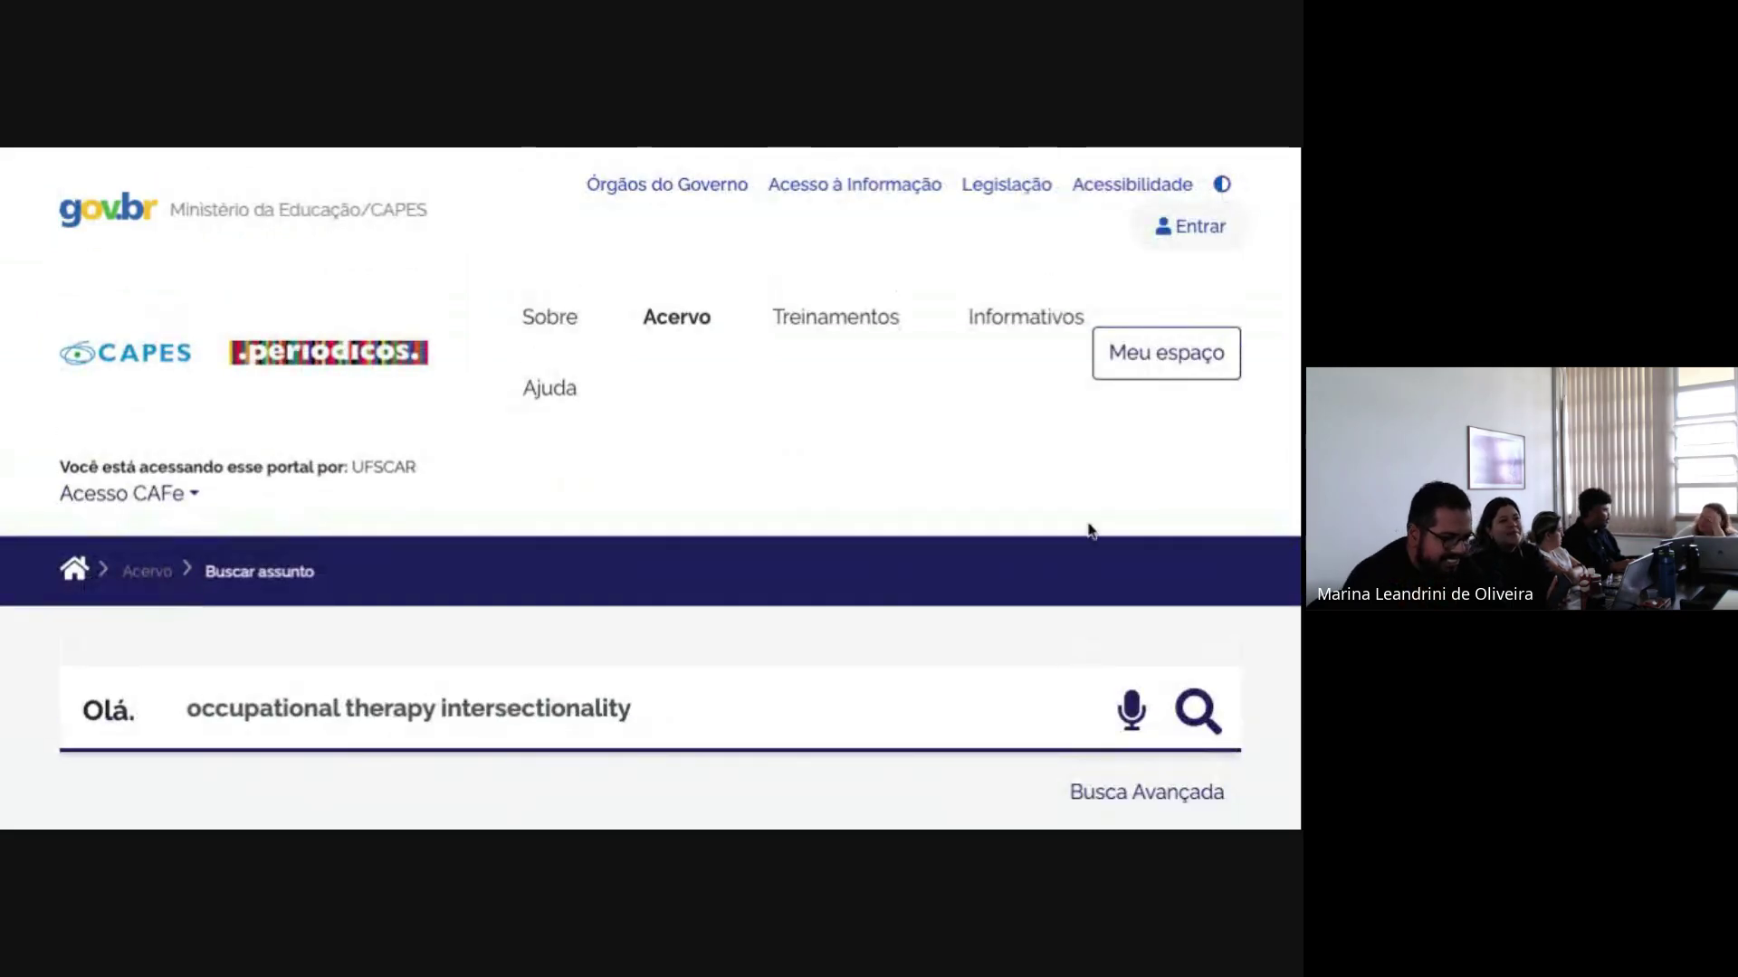
- Turn on the "Expandir meus resultados" option for the search and review the expanded results list
{"action": "scroll", "coordinate": [1027, 541], "scroll_direction": "down", "scroll_amount": 5}
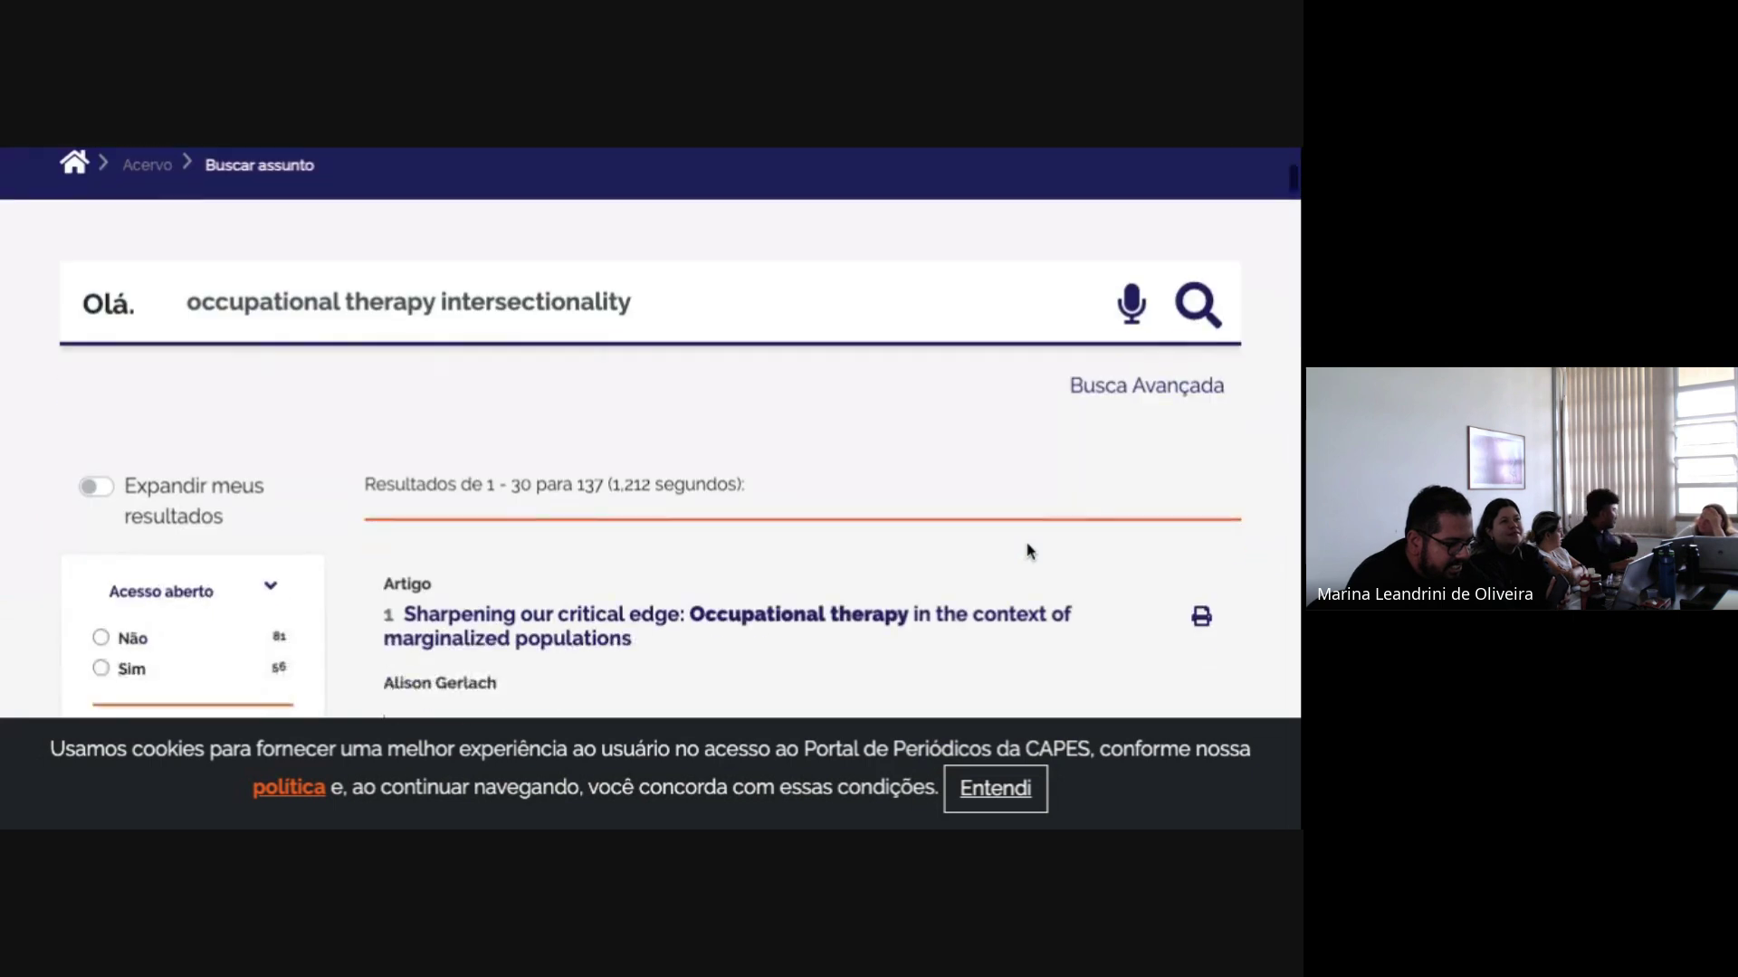
{"action": "scroll", "coordinate": [788, 507], "scroll_direction": "down", "scroll_amount": 3}
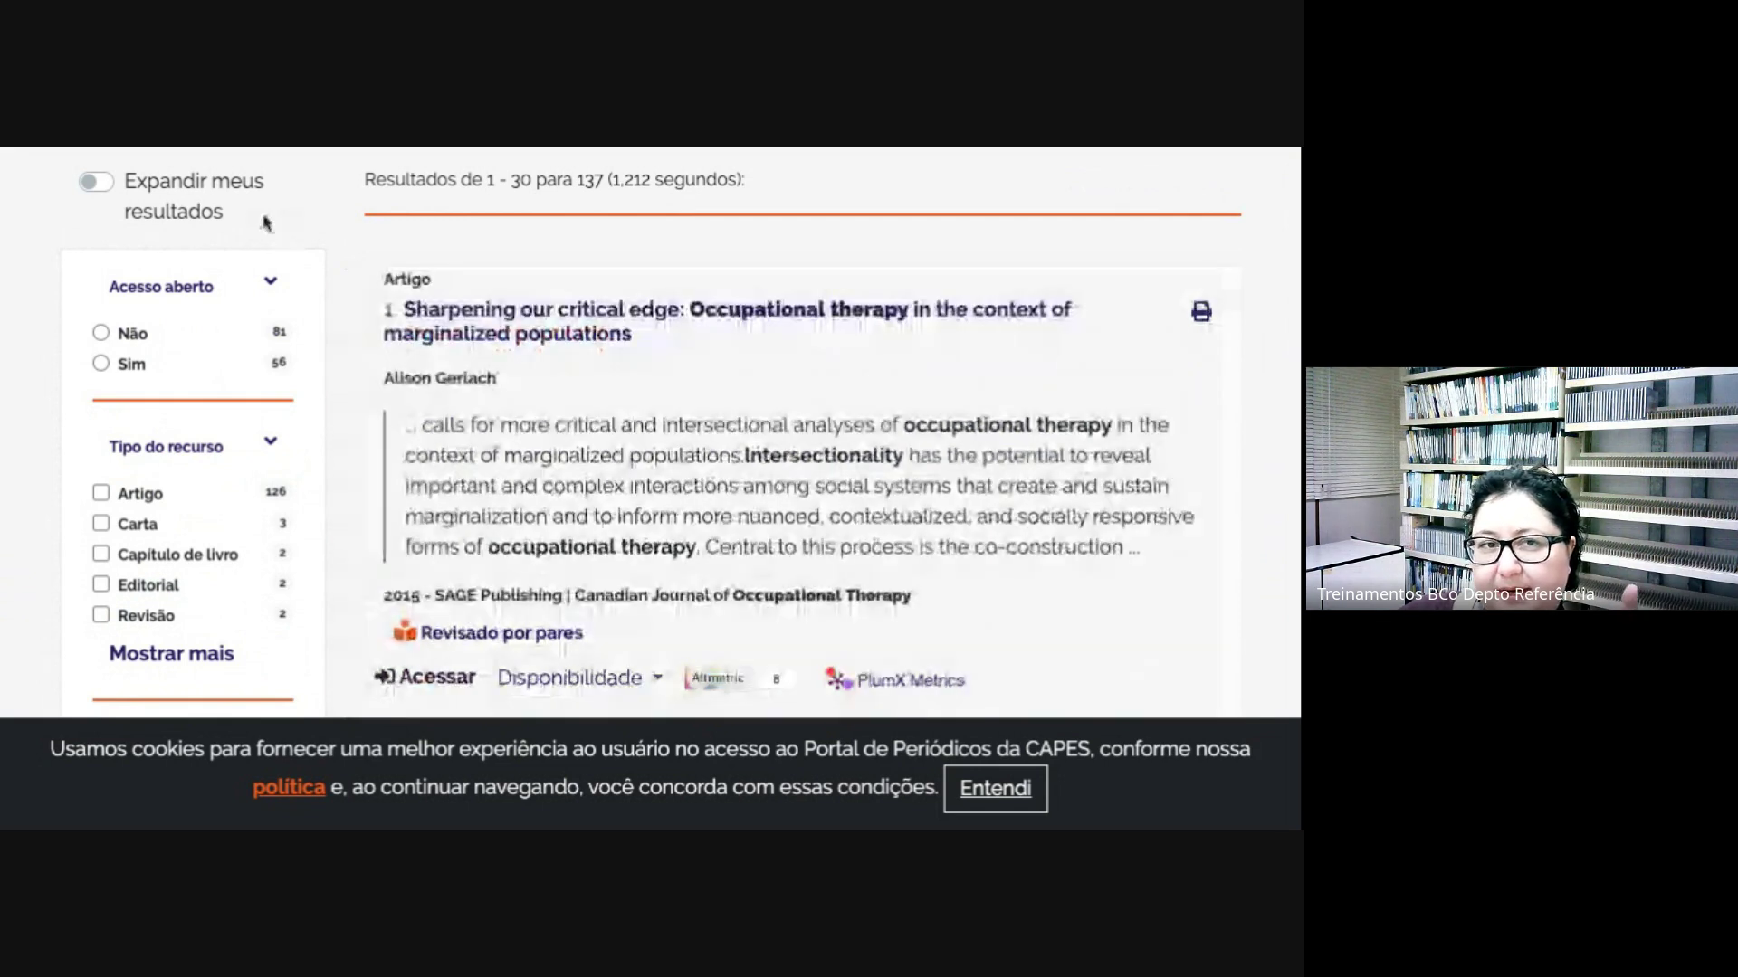
{"action": "left_click", "coordinate": [109, 187]}
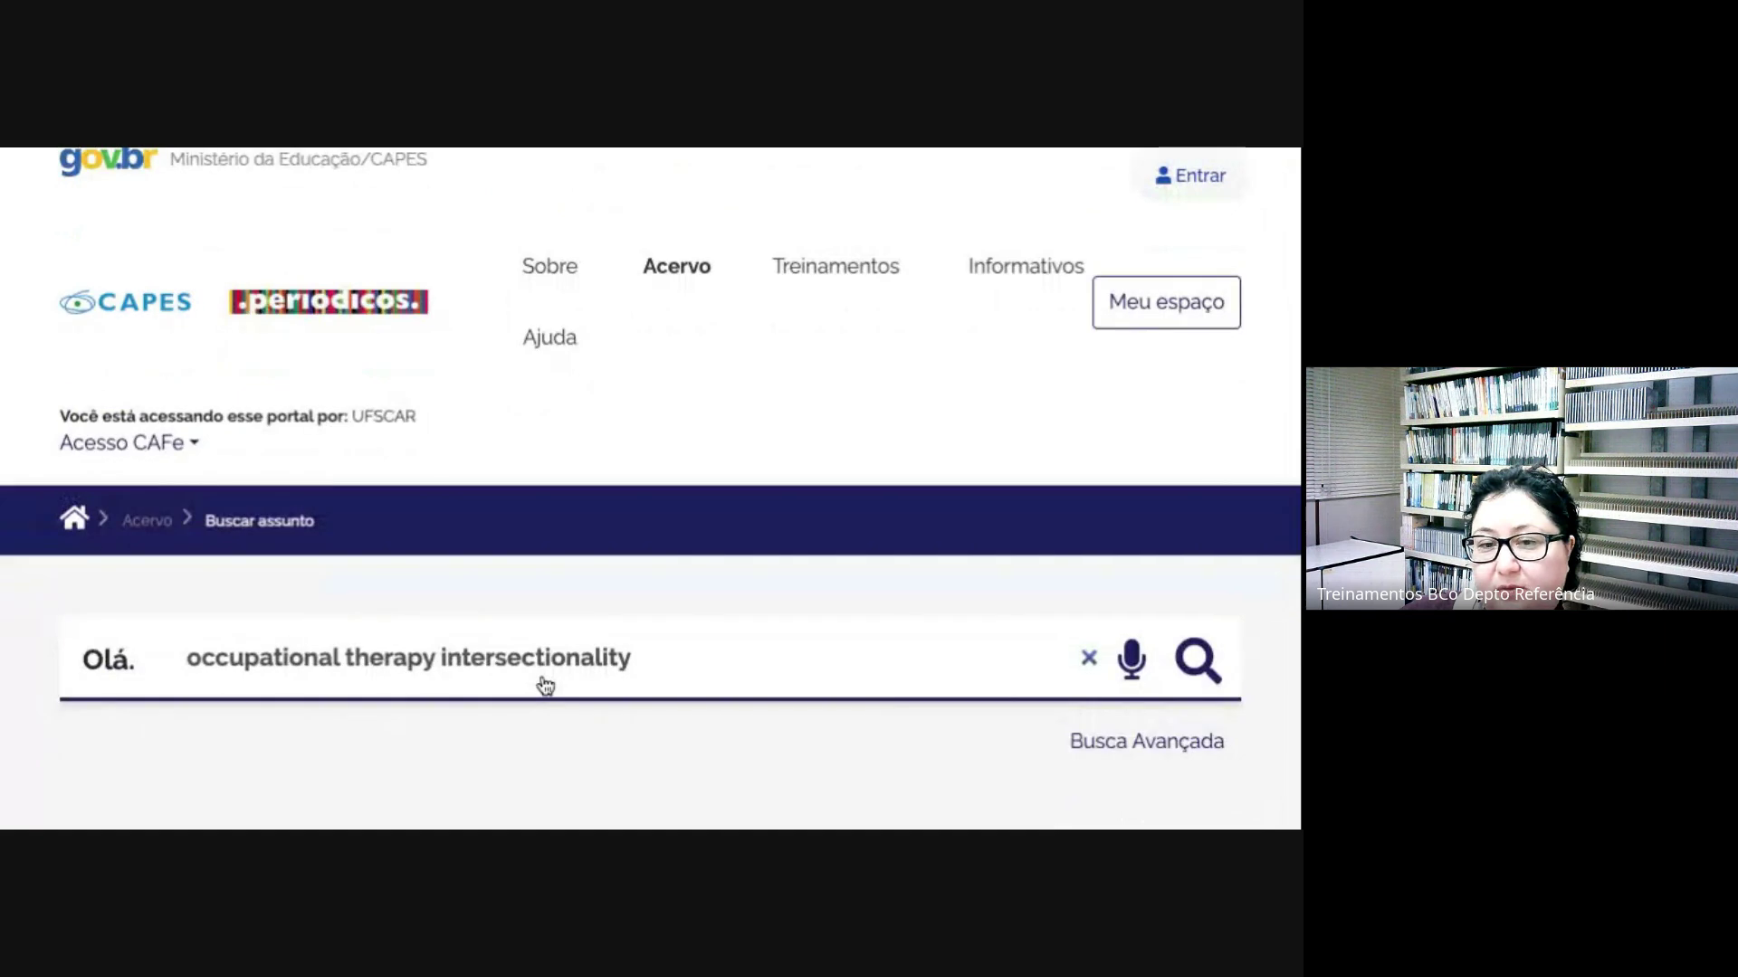
{"action": "scroll", "coordinate": [652, 670], "scroll_direction": "down", "scroll_amount": 1}
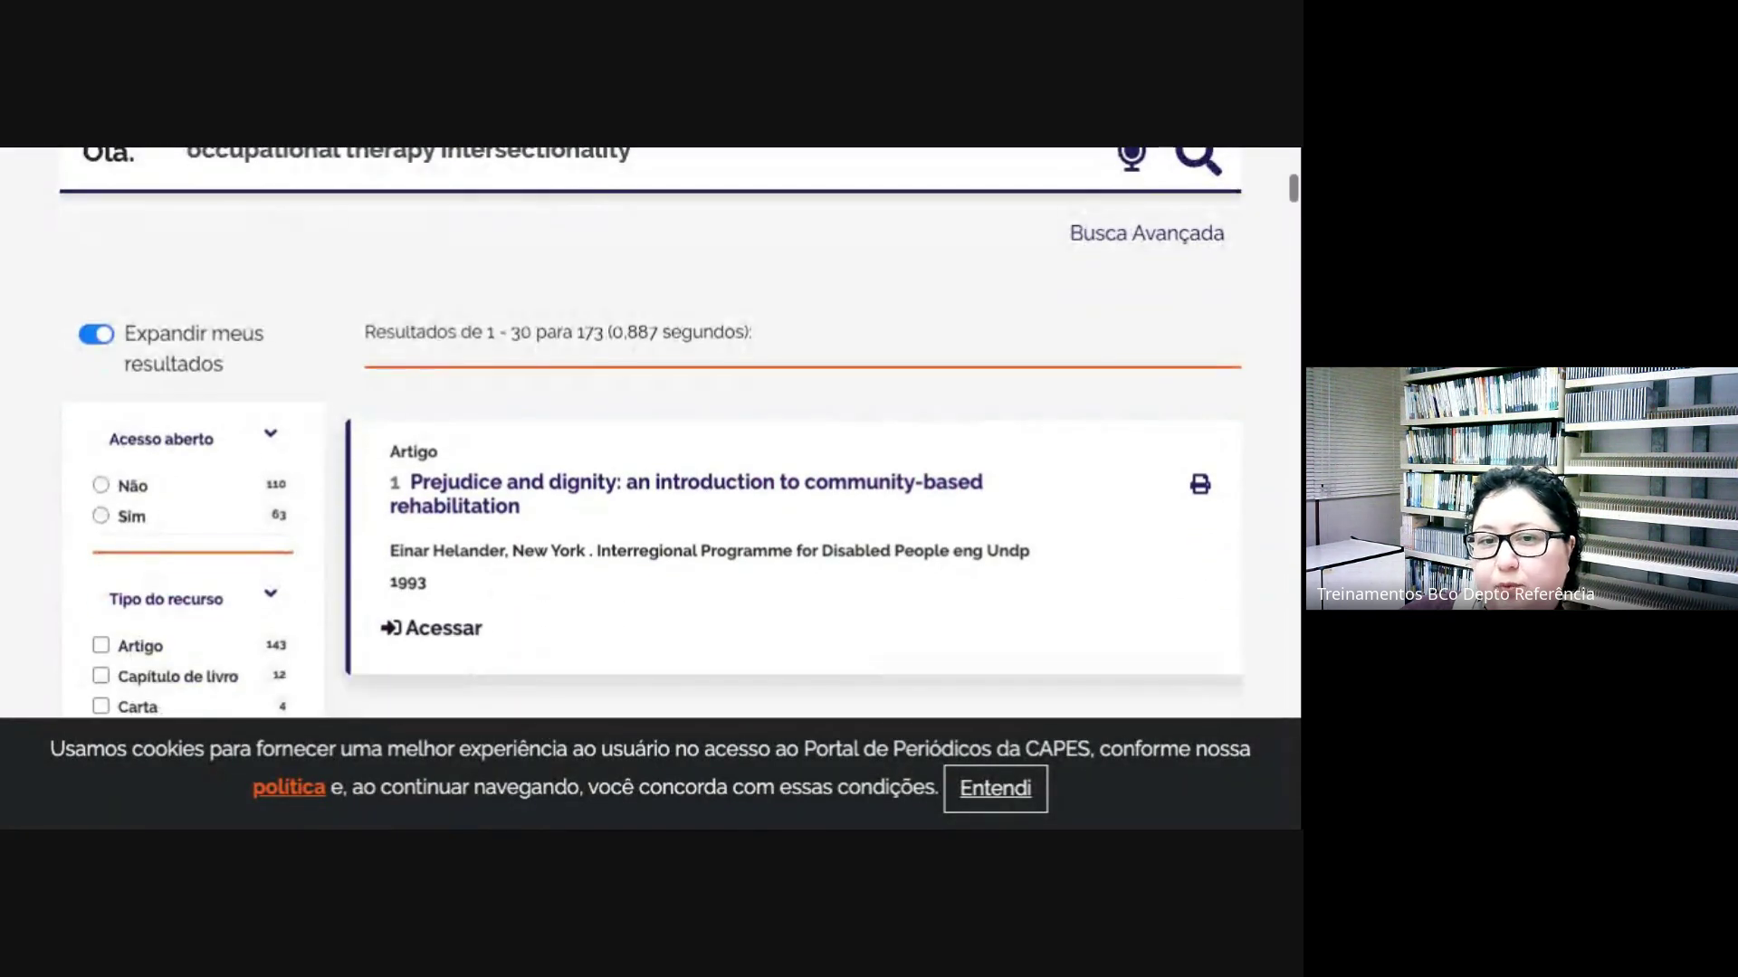
{"action": "scroll", "coordinate": [652, 670], "scroll_direction": "down", "scroll_amount": 2}
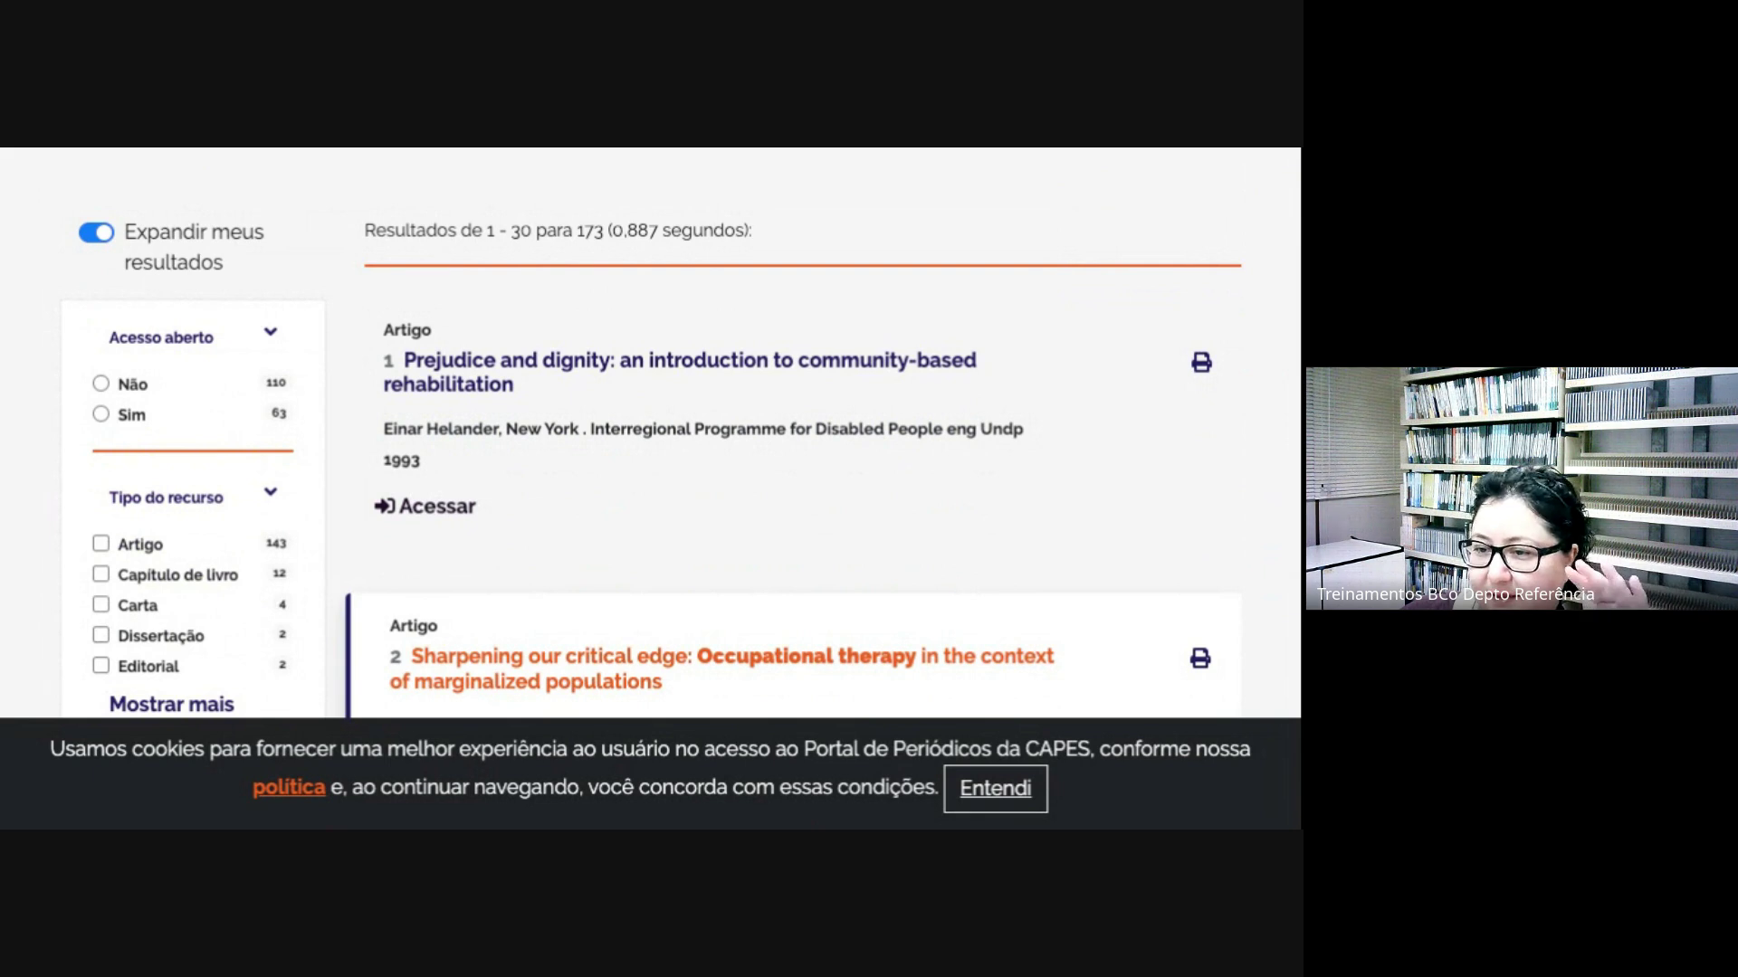
{"action": "scroll", "coordinate": [543, 634], "scroll_direction": "down", "scroll_amount": 1}
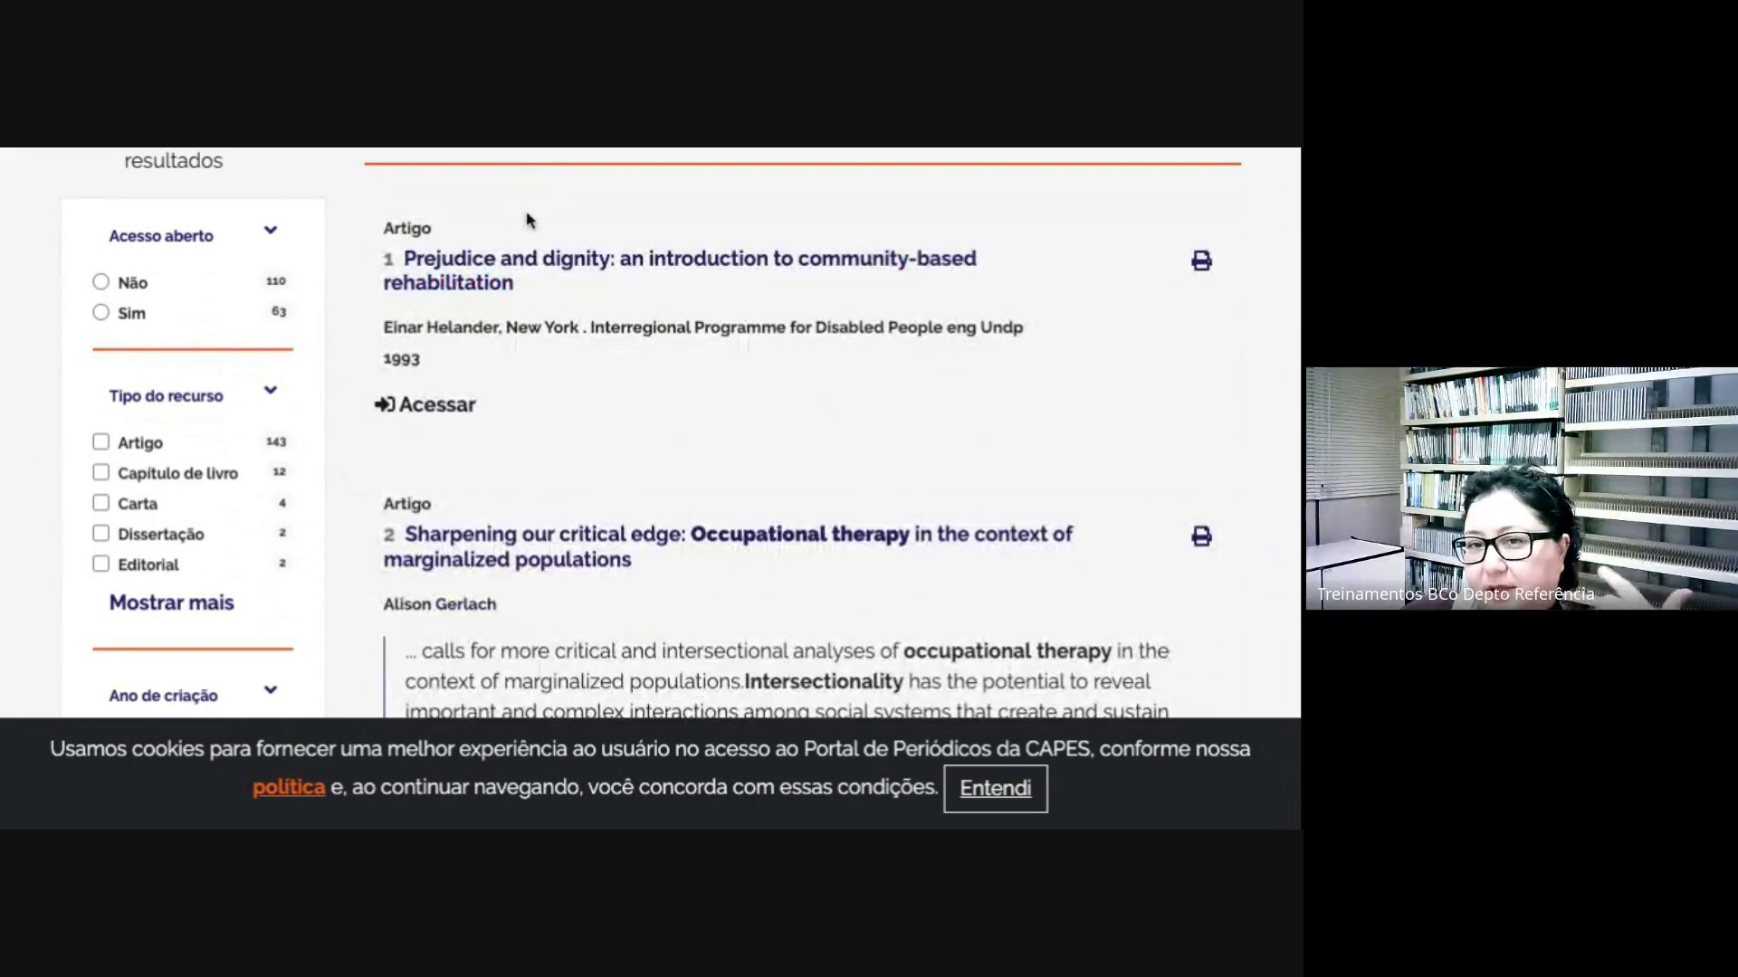
- Return to the portal's home page and open the collection's journal list (Lista de periódicos)
{"action": "scroll", "coordinate": [353, 201], "scroll_direction": "up", "scroll_amount": 2}
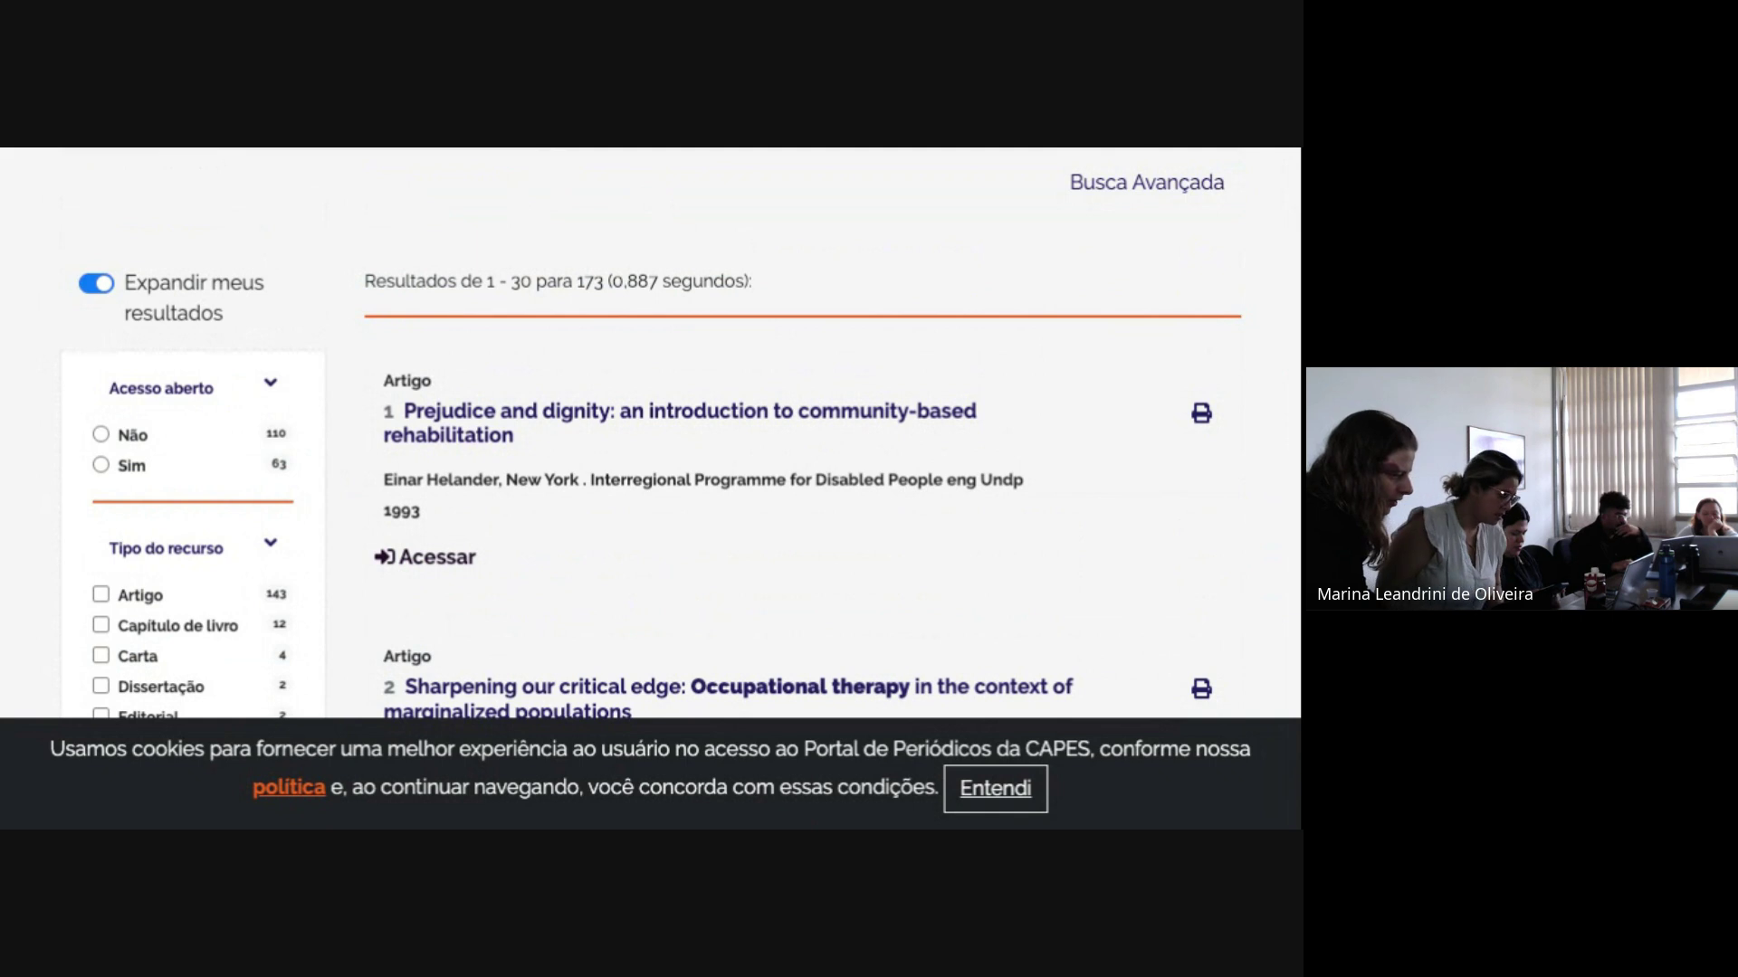
{"action": "scroll", "coordinate": [602, 410], "scroll_direction": "up", "scroll_amount": 5}
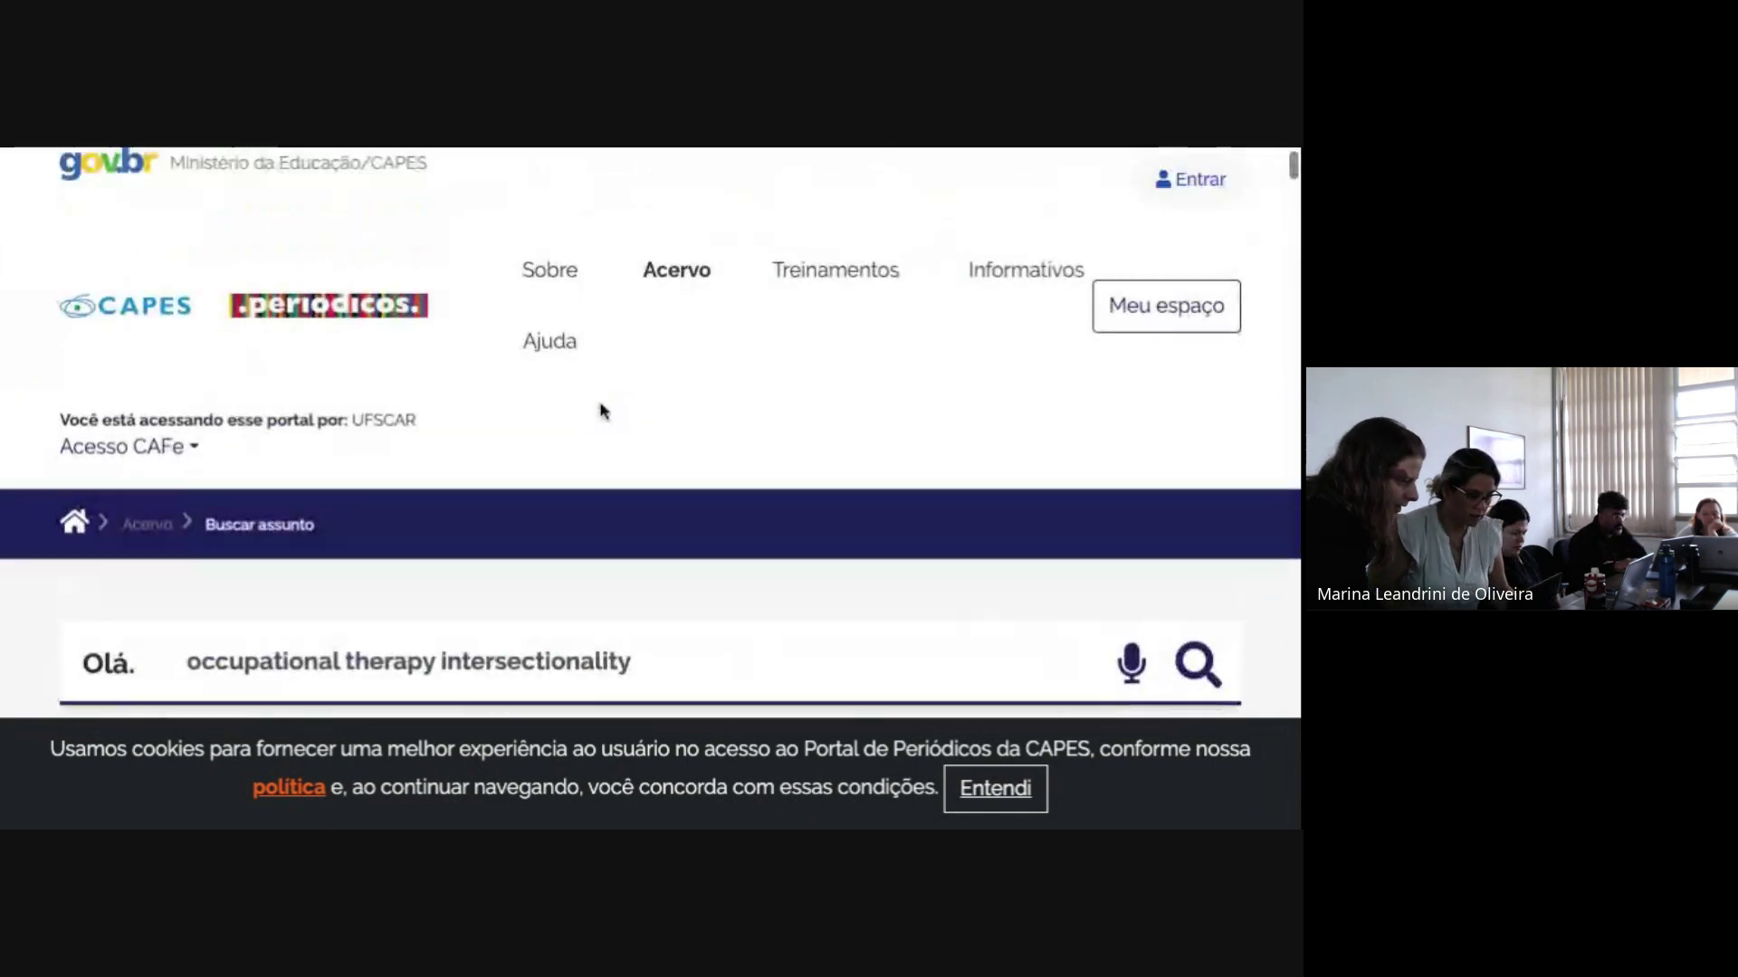
{"action": "scroll", "coordinate": [600, 410], "scroll_direction": "up", "scroll_amount": 1}
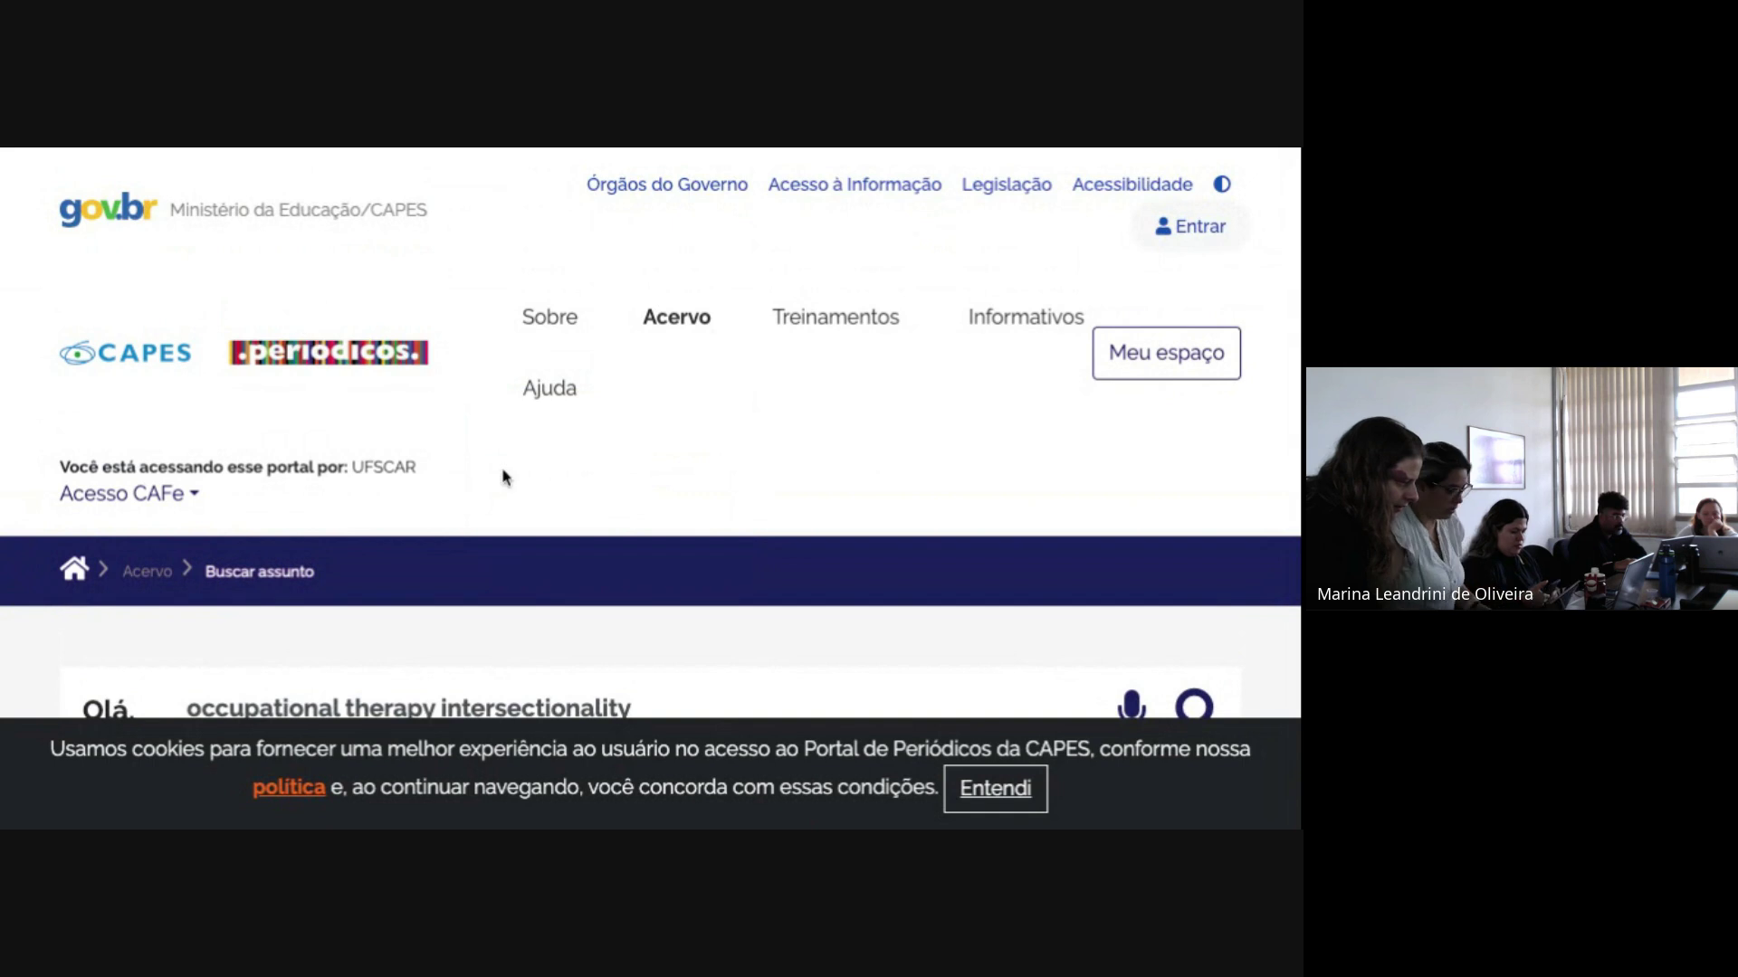
{"action": "scroll", "coordinate": [504, 477], "scroll_direction": "down", "scroll_amount": 5}
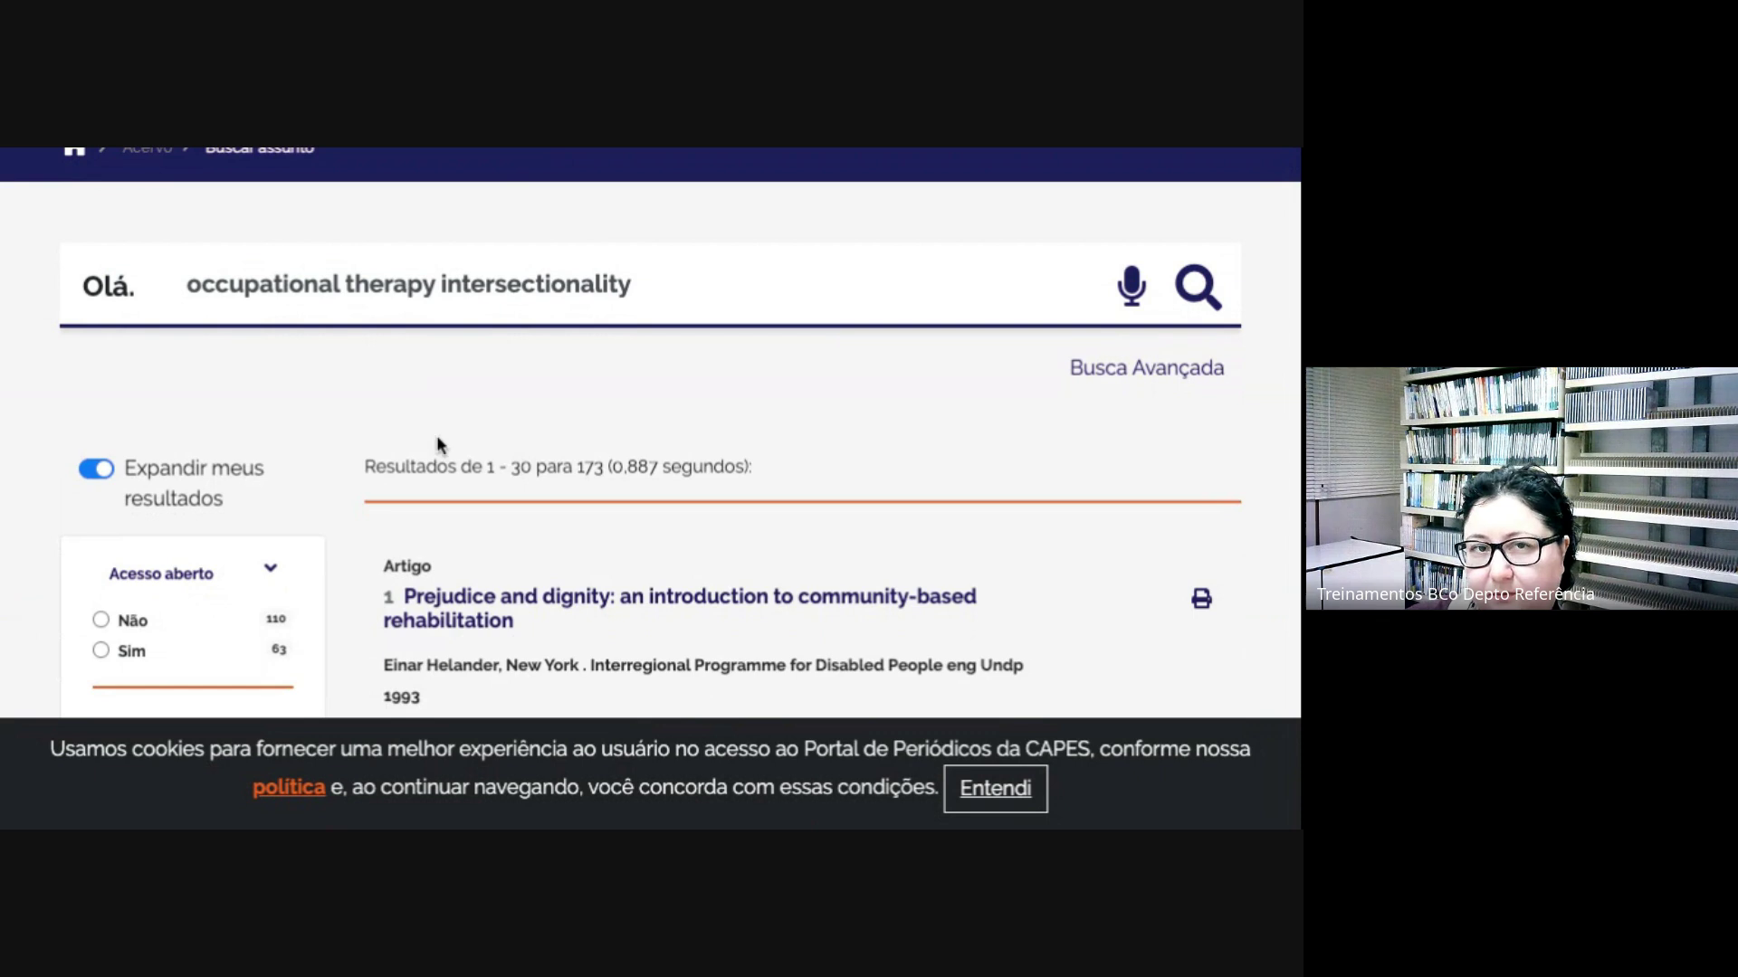
{"action": "scroll", "coordinate": [438, 446], "scroll_direction": "up", "scroll_amount": 5}
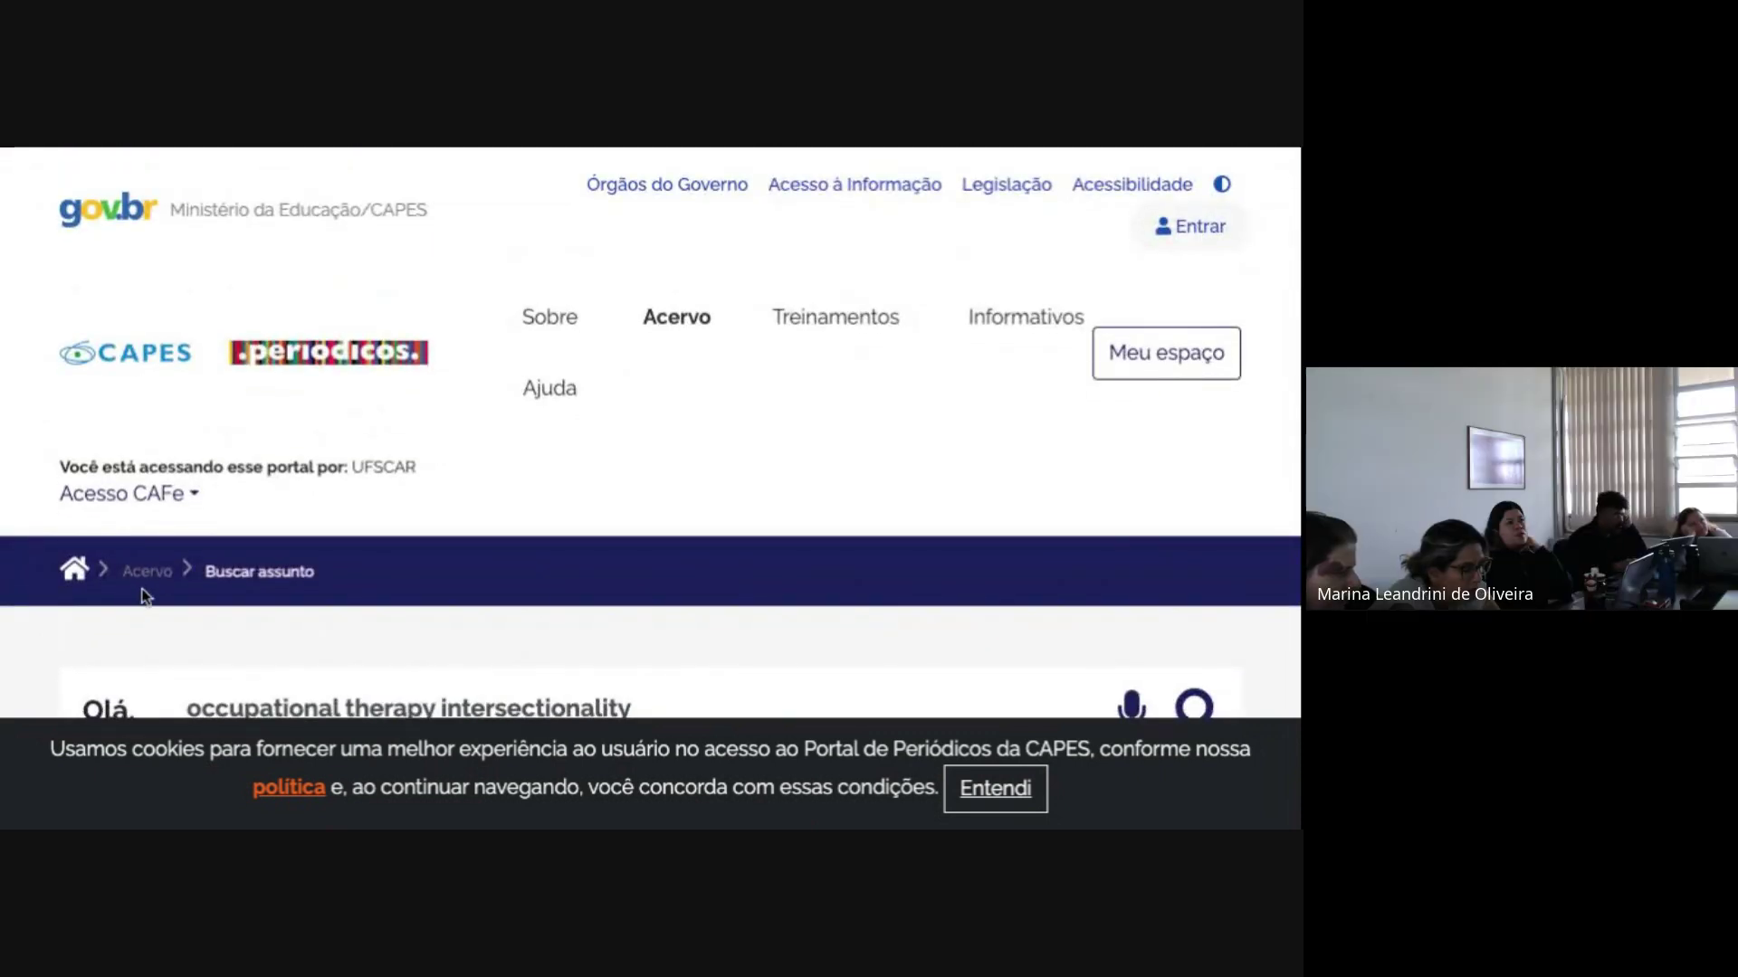
{"action": "left_click", "coordinate": [75, 572]}
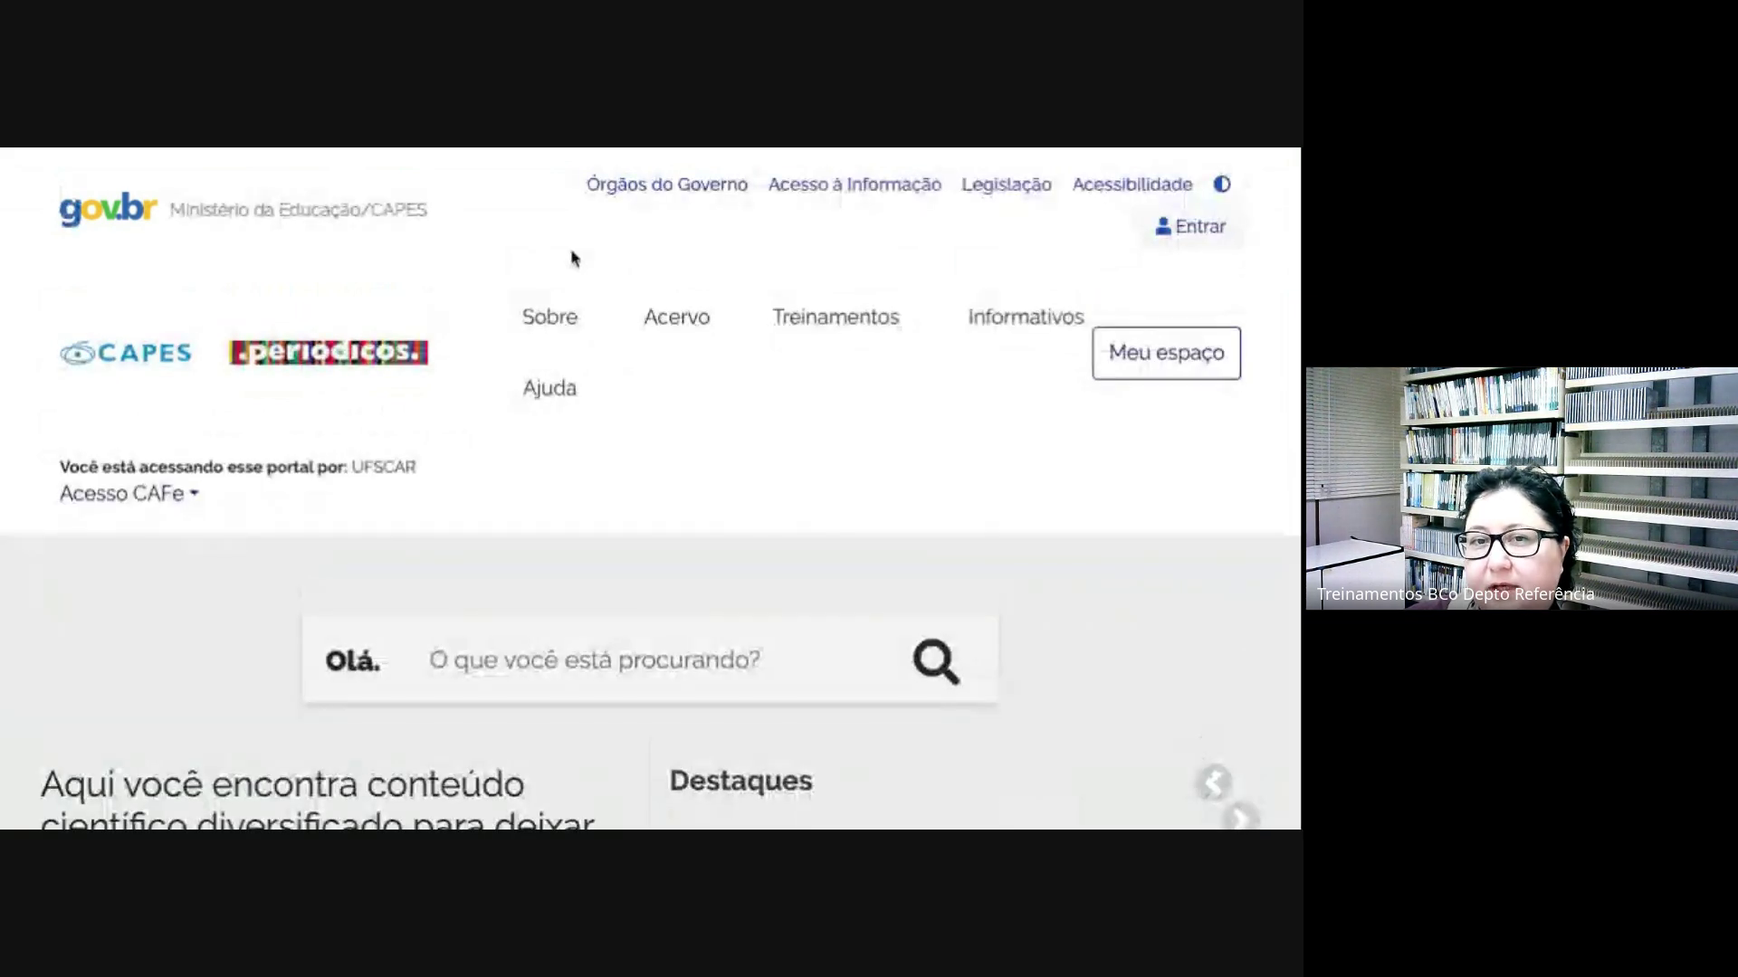
{"action": "left_click", "coordinate": [671, 314]}
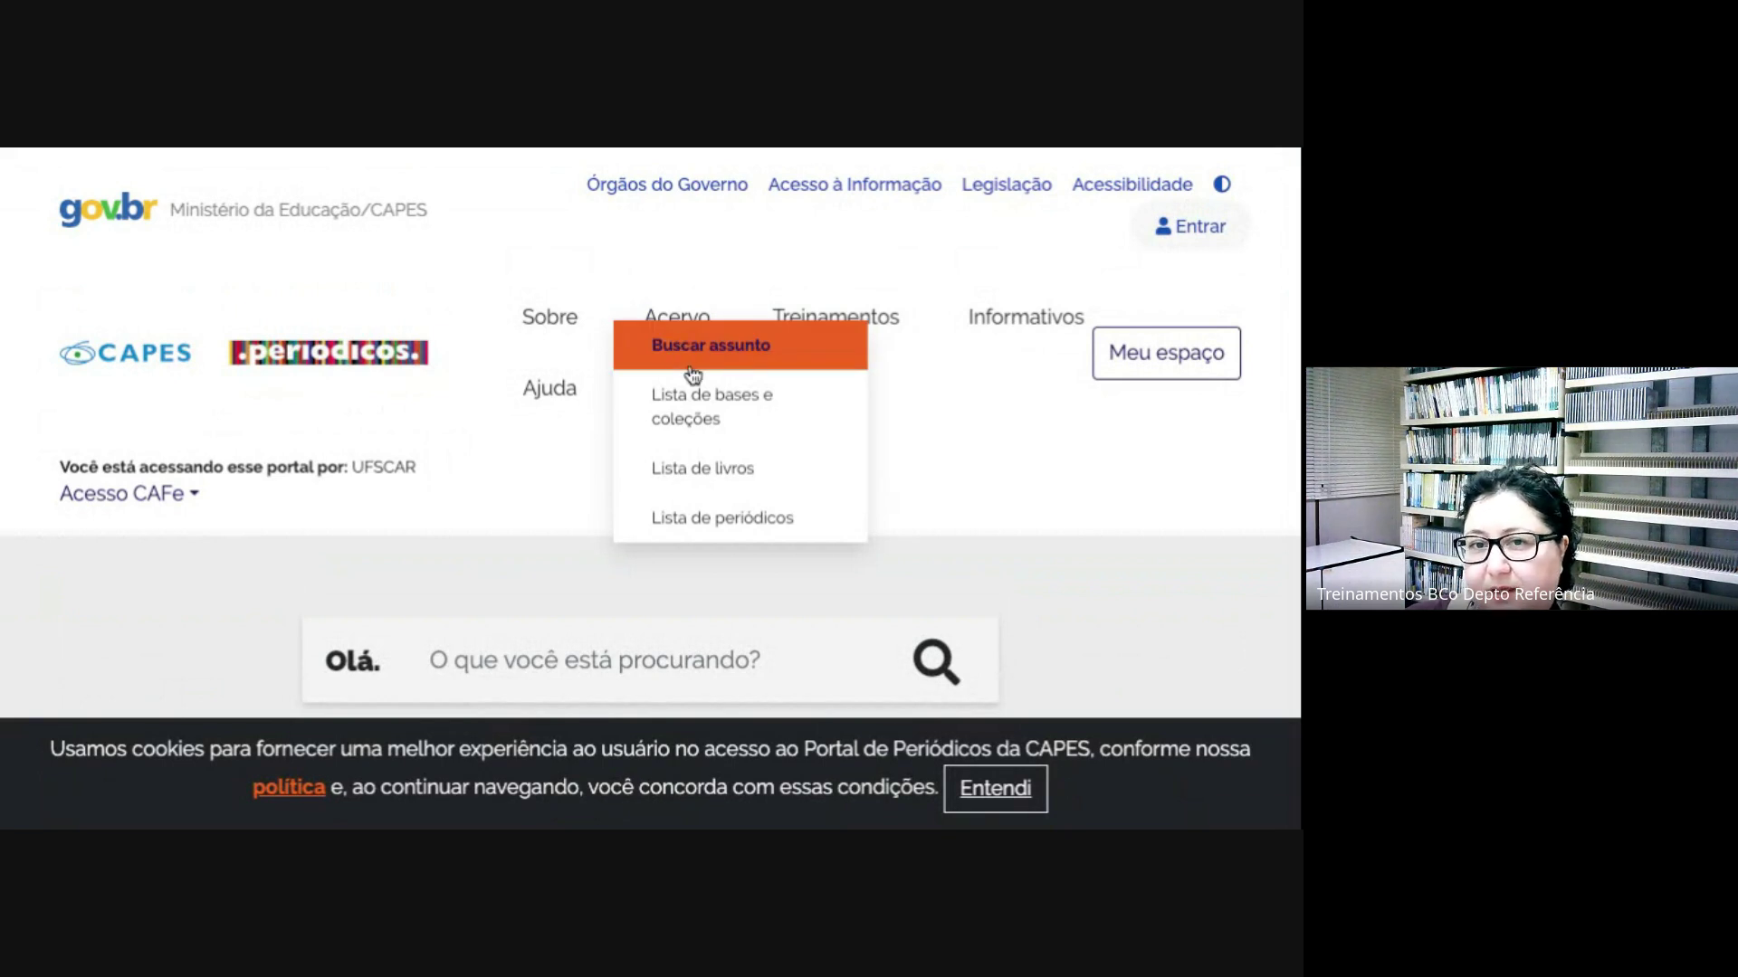
{"action": "left_click", "coordinate": [716, 523]}
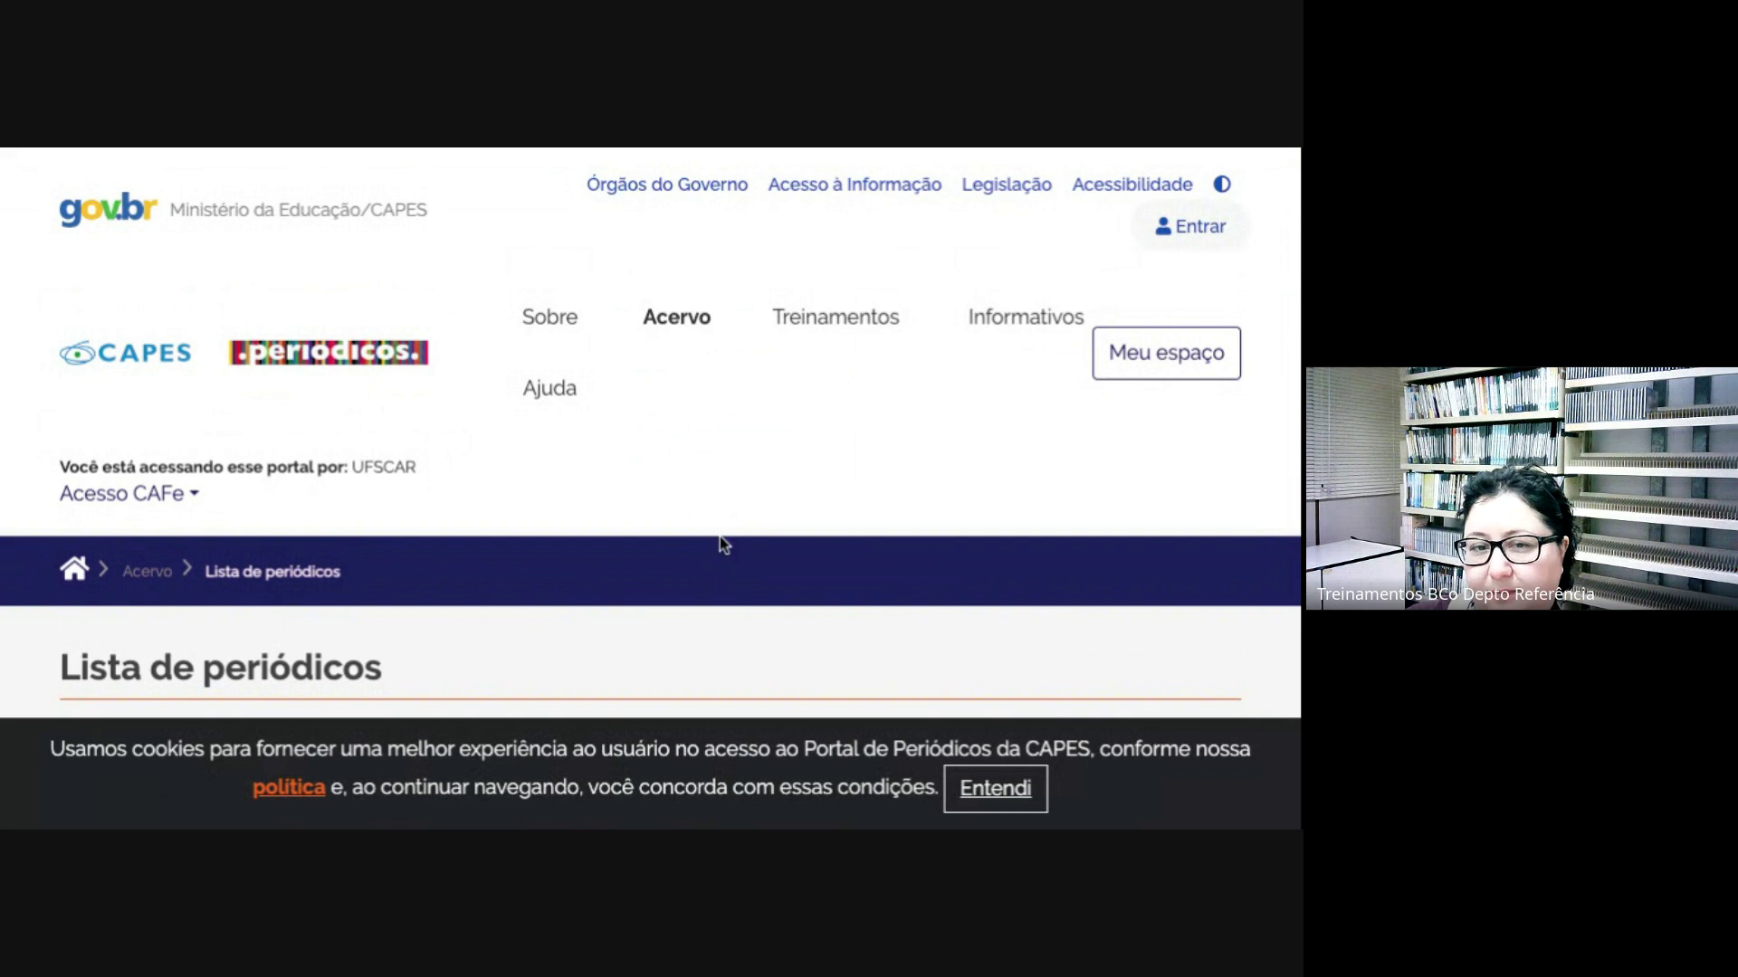
- Accept the cookie notice on the journal list page to clear the view of the title search form
{"action": "scroll", "coordinate": [729, 556], "scroll_direction": "down", "scroll_amount": 5}
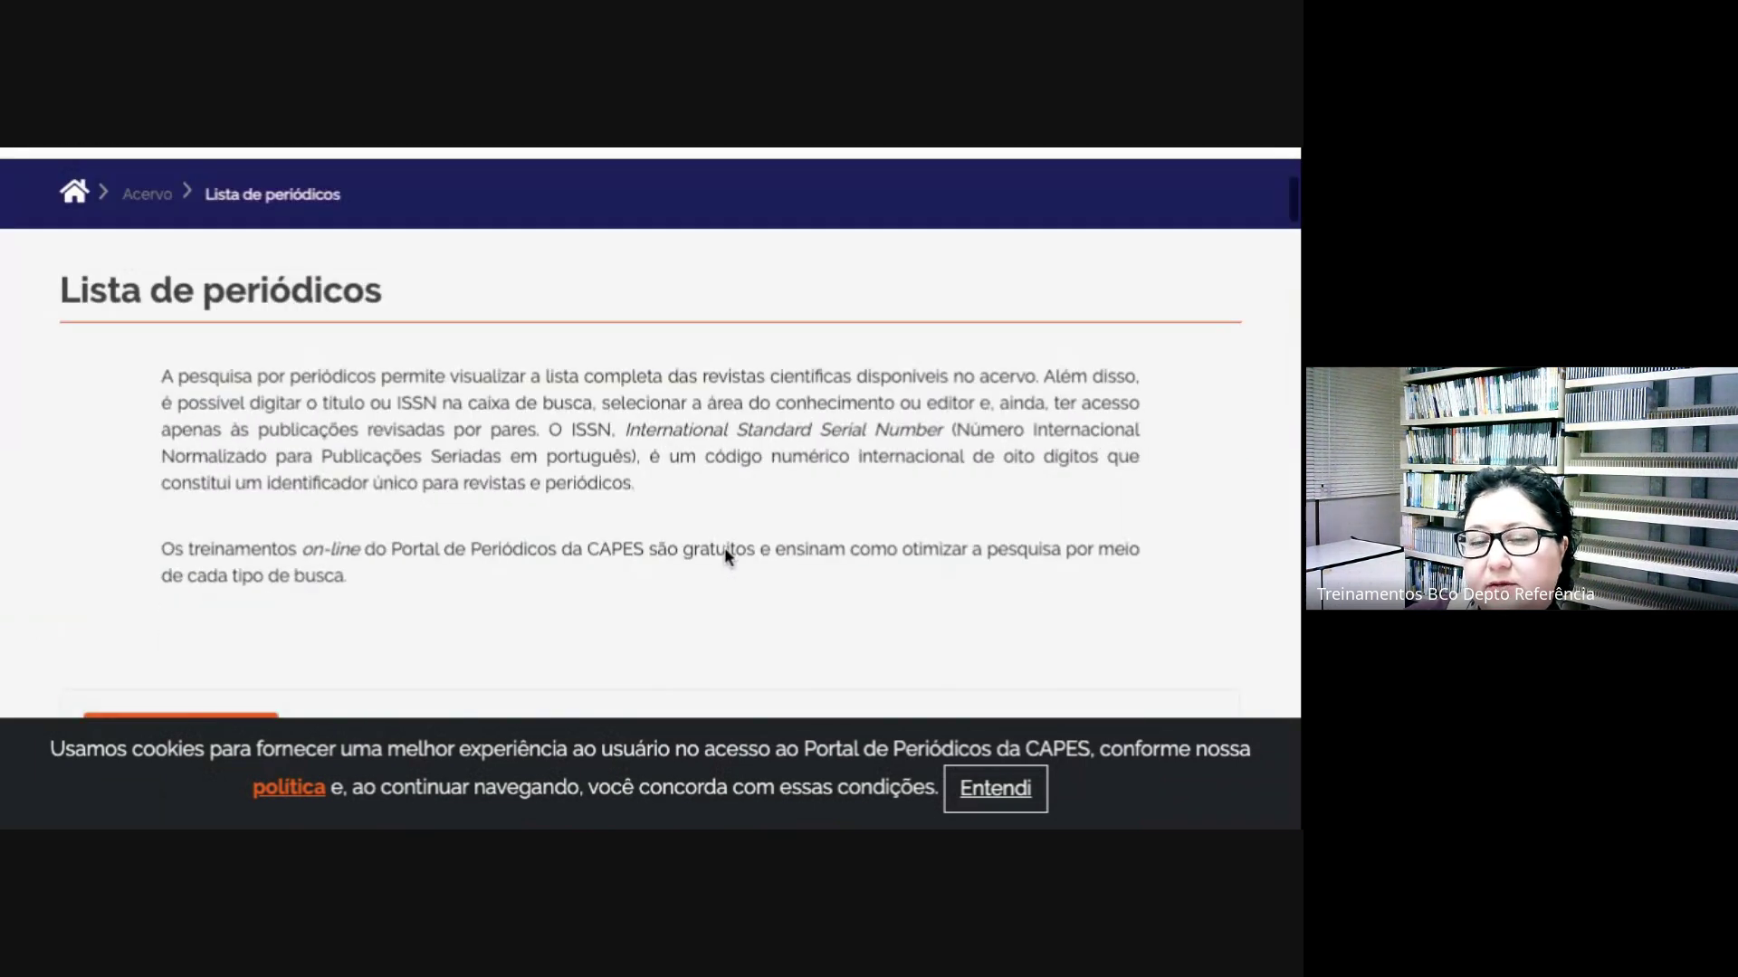
{"action": "scroll", "coordinate": [730, 556], "scroll_direction": "down", "scroll_amount": 3}
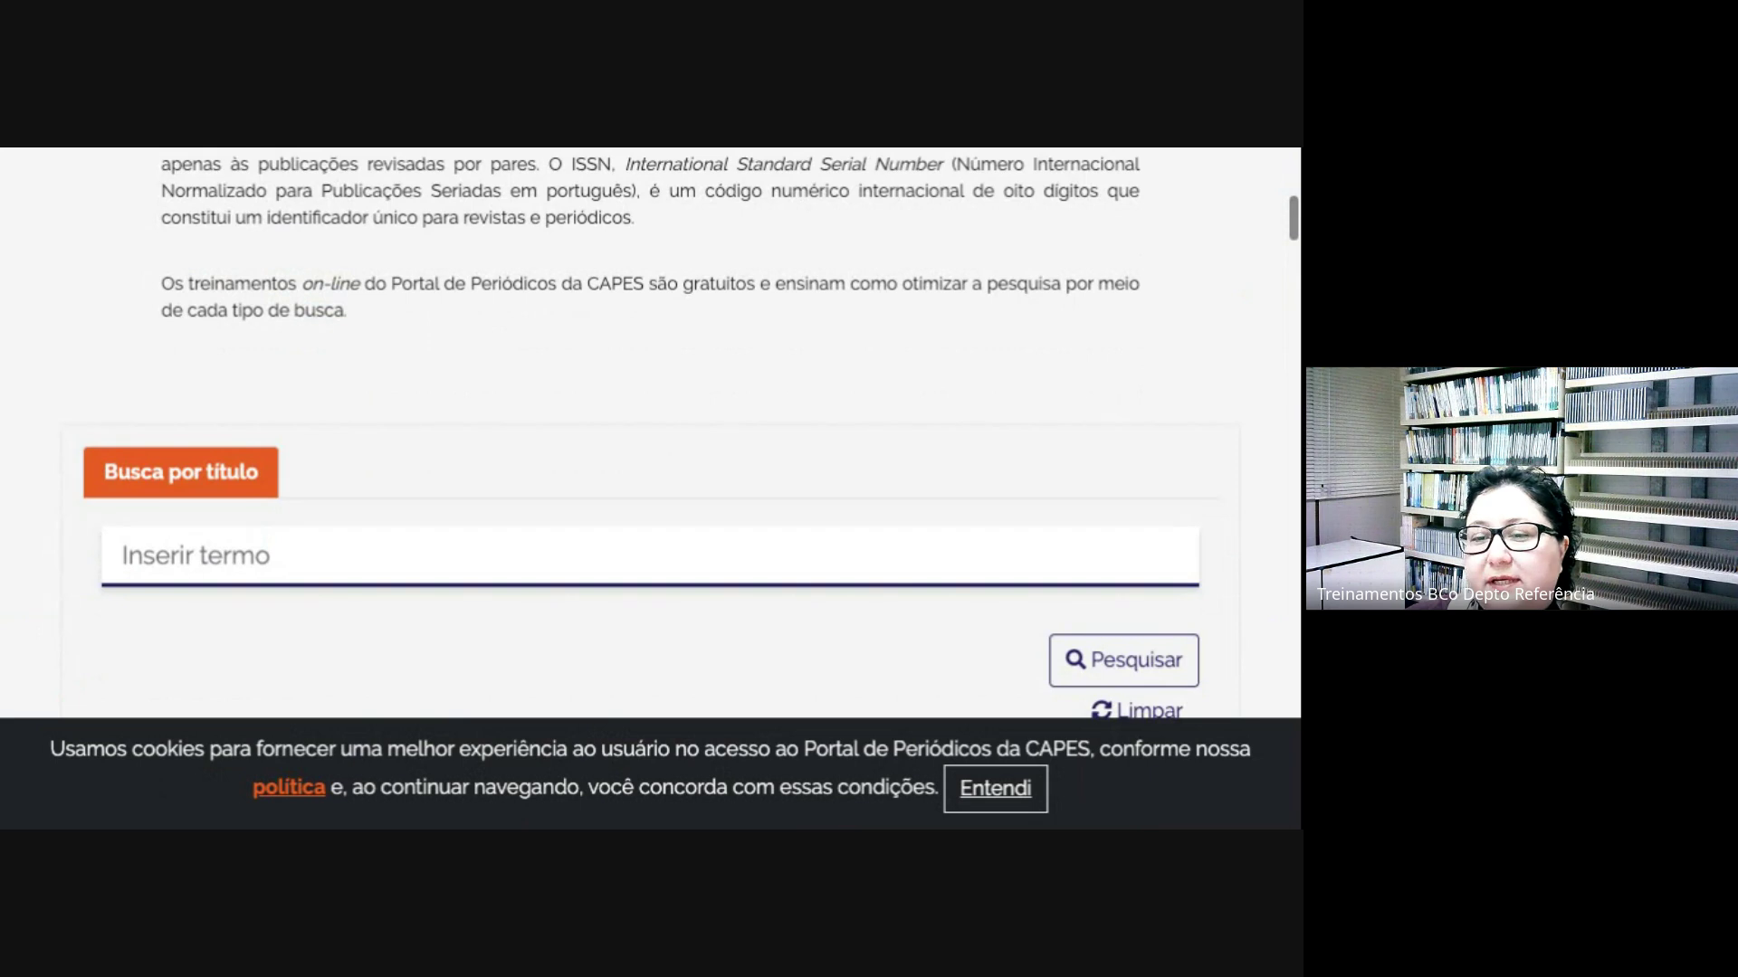
{"action": "left_click", "coordinate": [995, 789]}
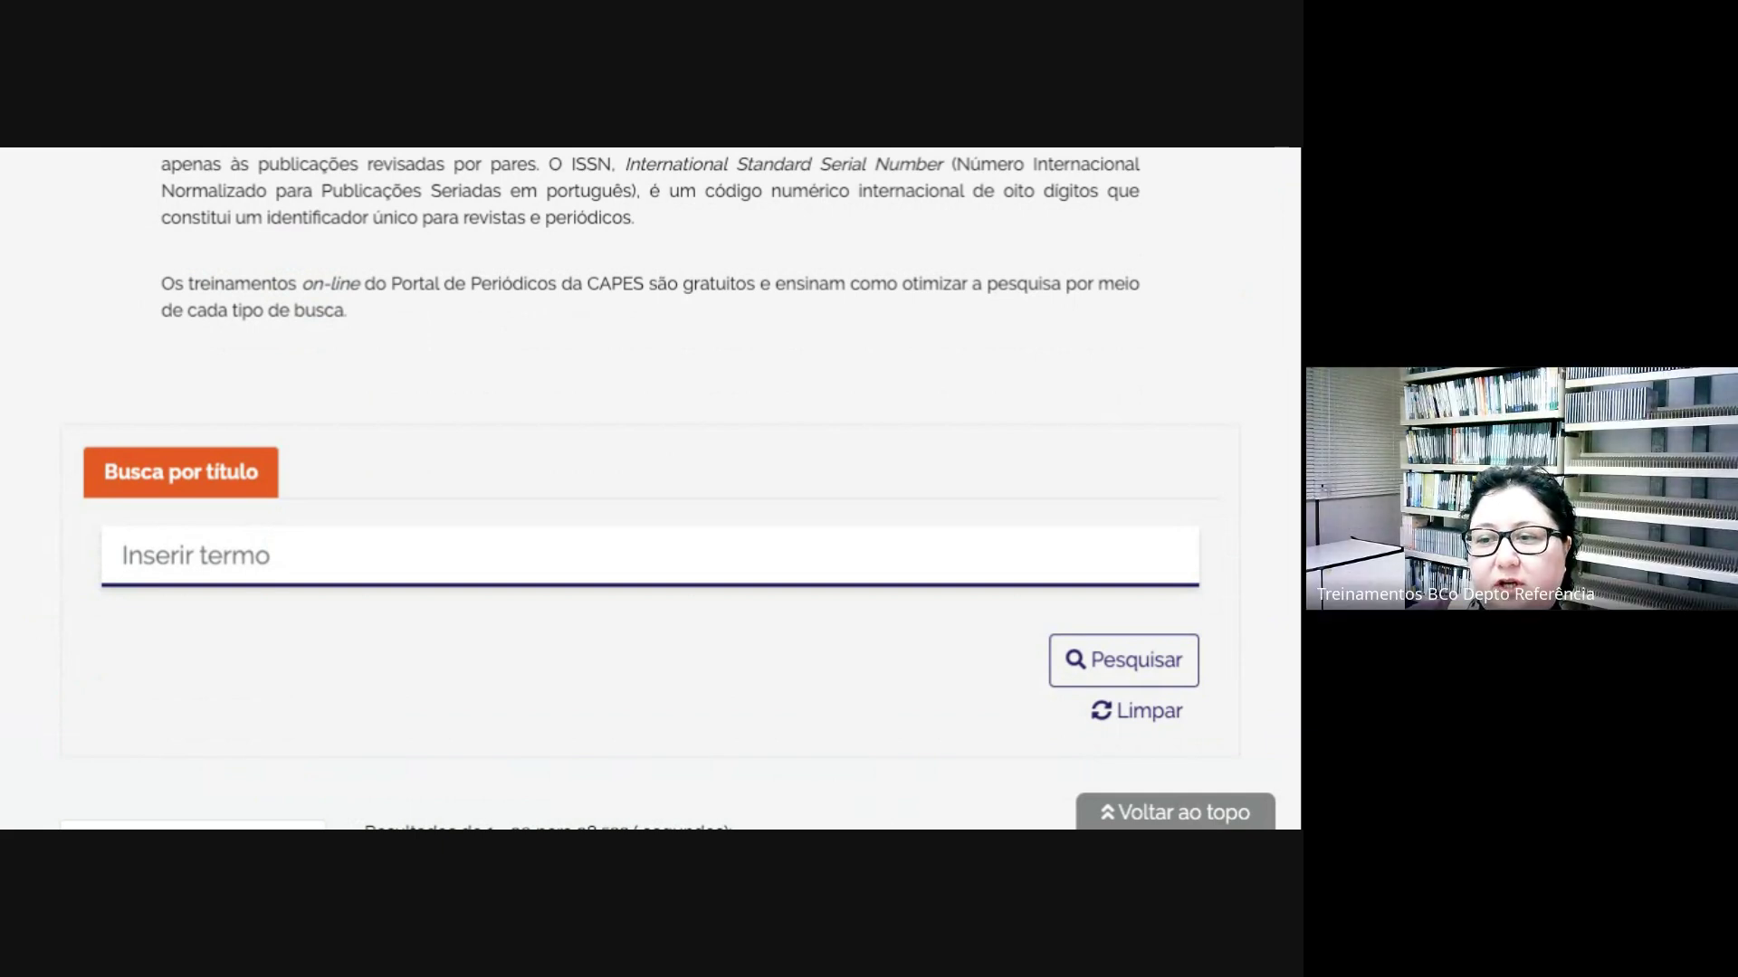
- Search the journal list by title for the quoted phrase "occupational therapy" and review the matching journals
{"action": "left_click", "coordinate": [579, 559]}
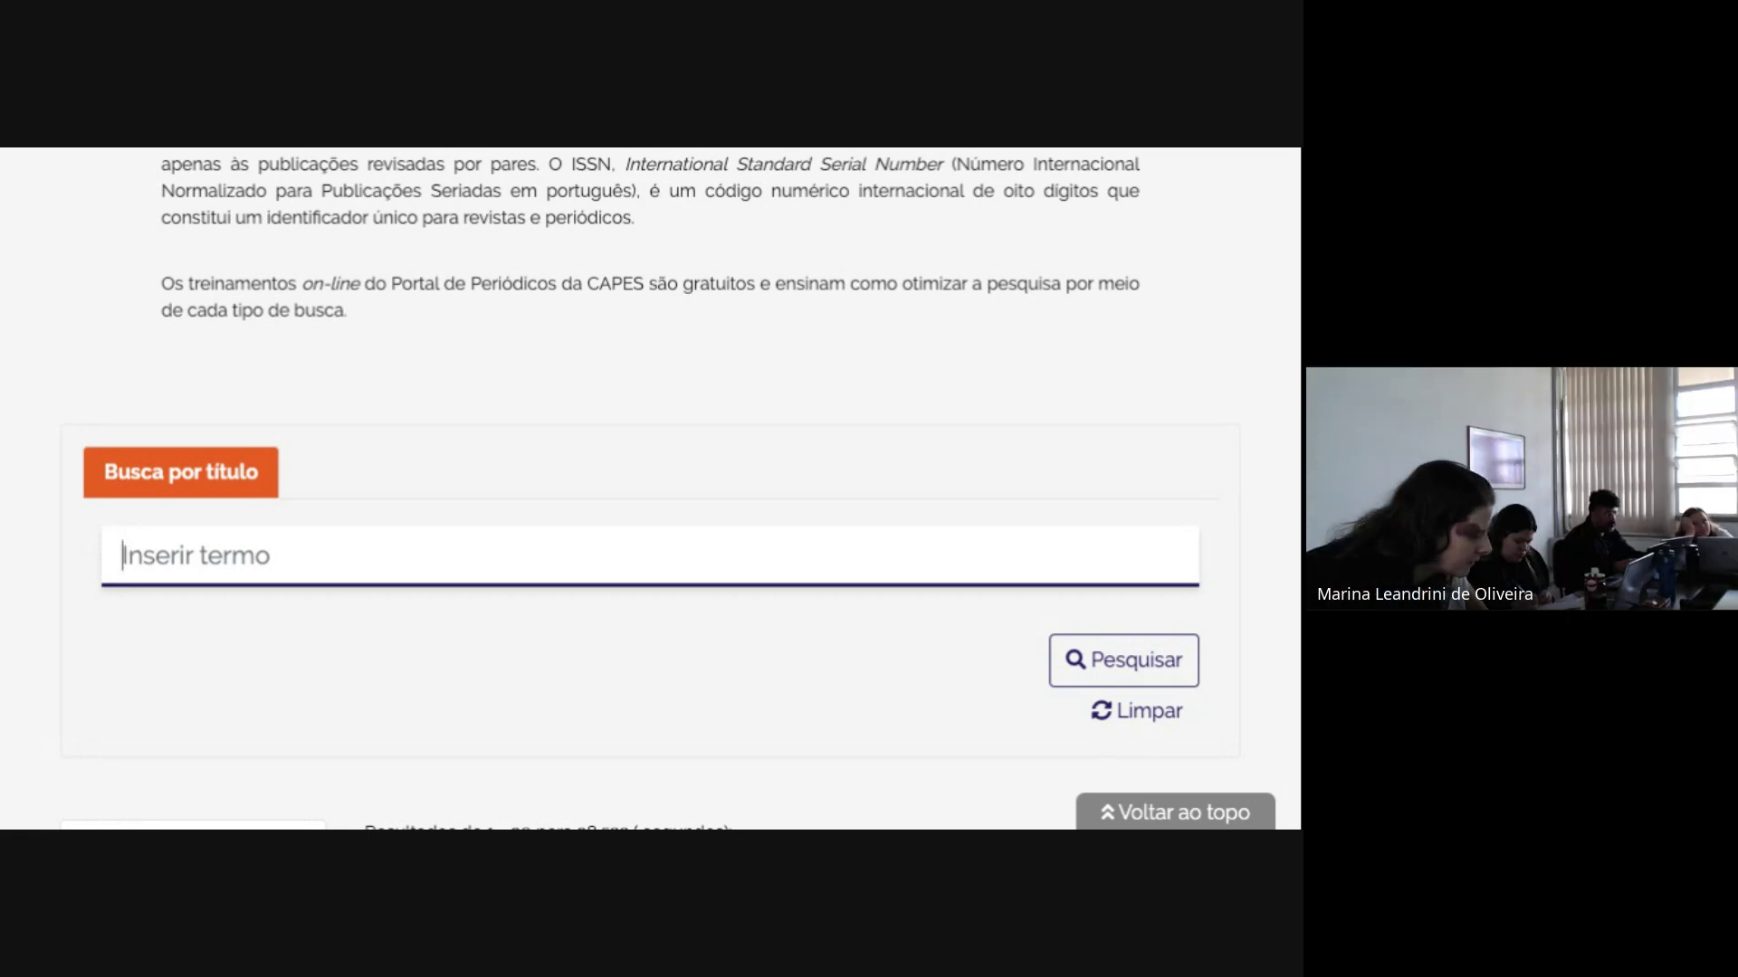
{"action": "type", "text": "1"}
{"action": "type", "text": "o"}
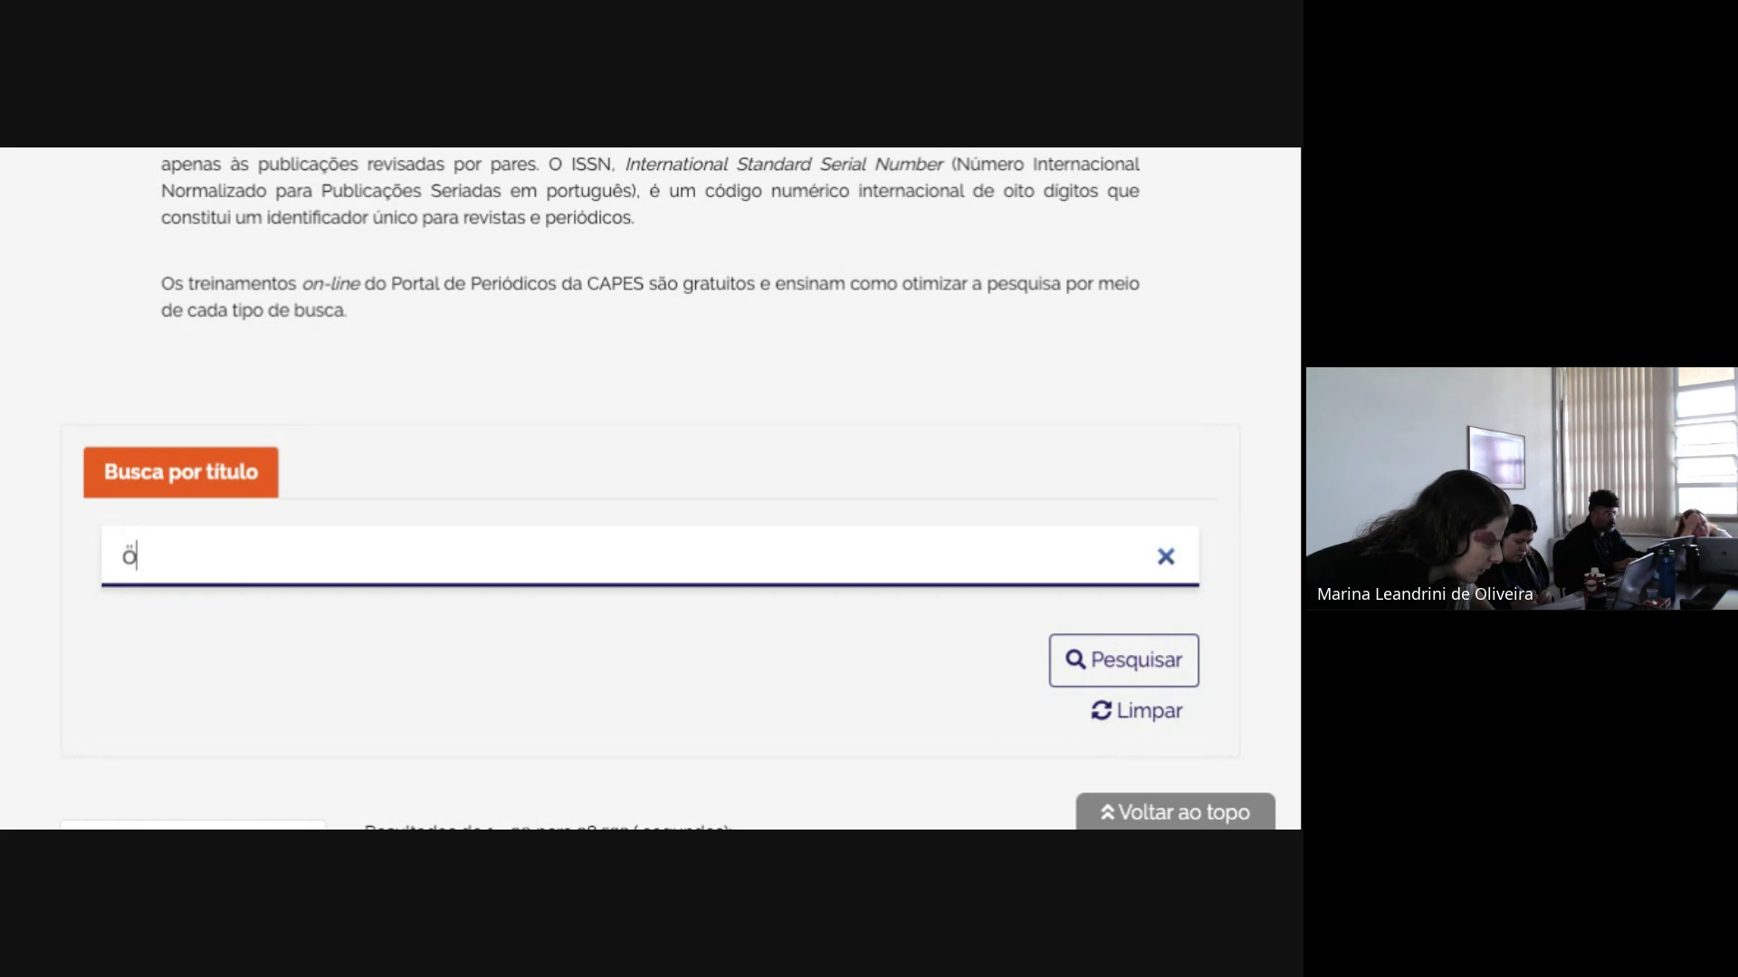
{"action": "key", "text": "BackSpace"}
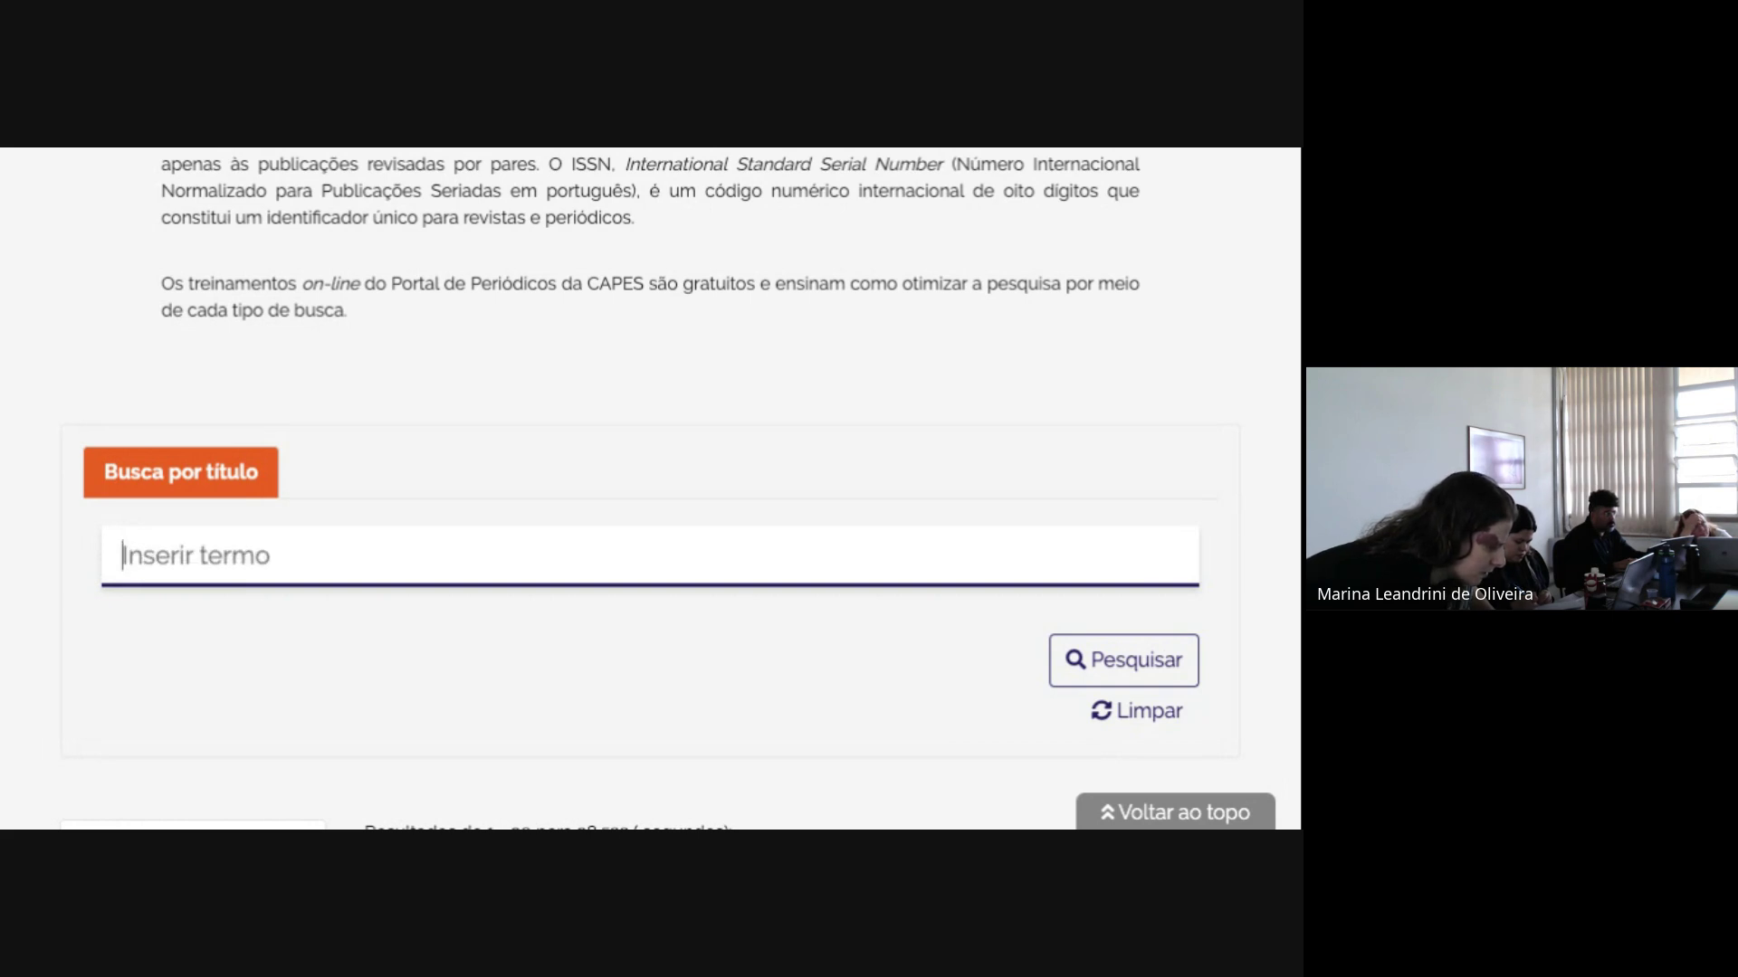
{"action": "type", "text": "1occ"}
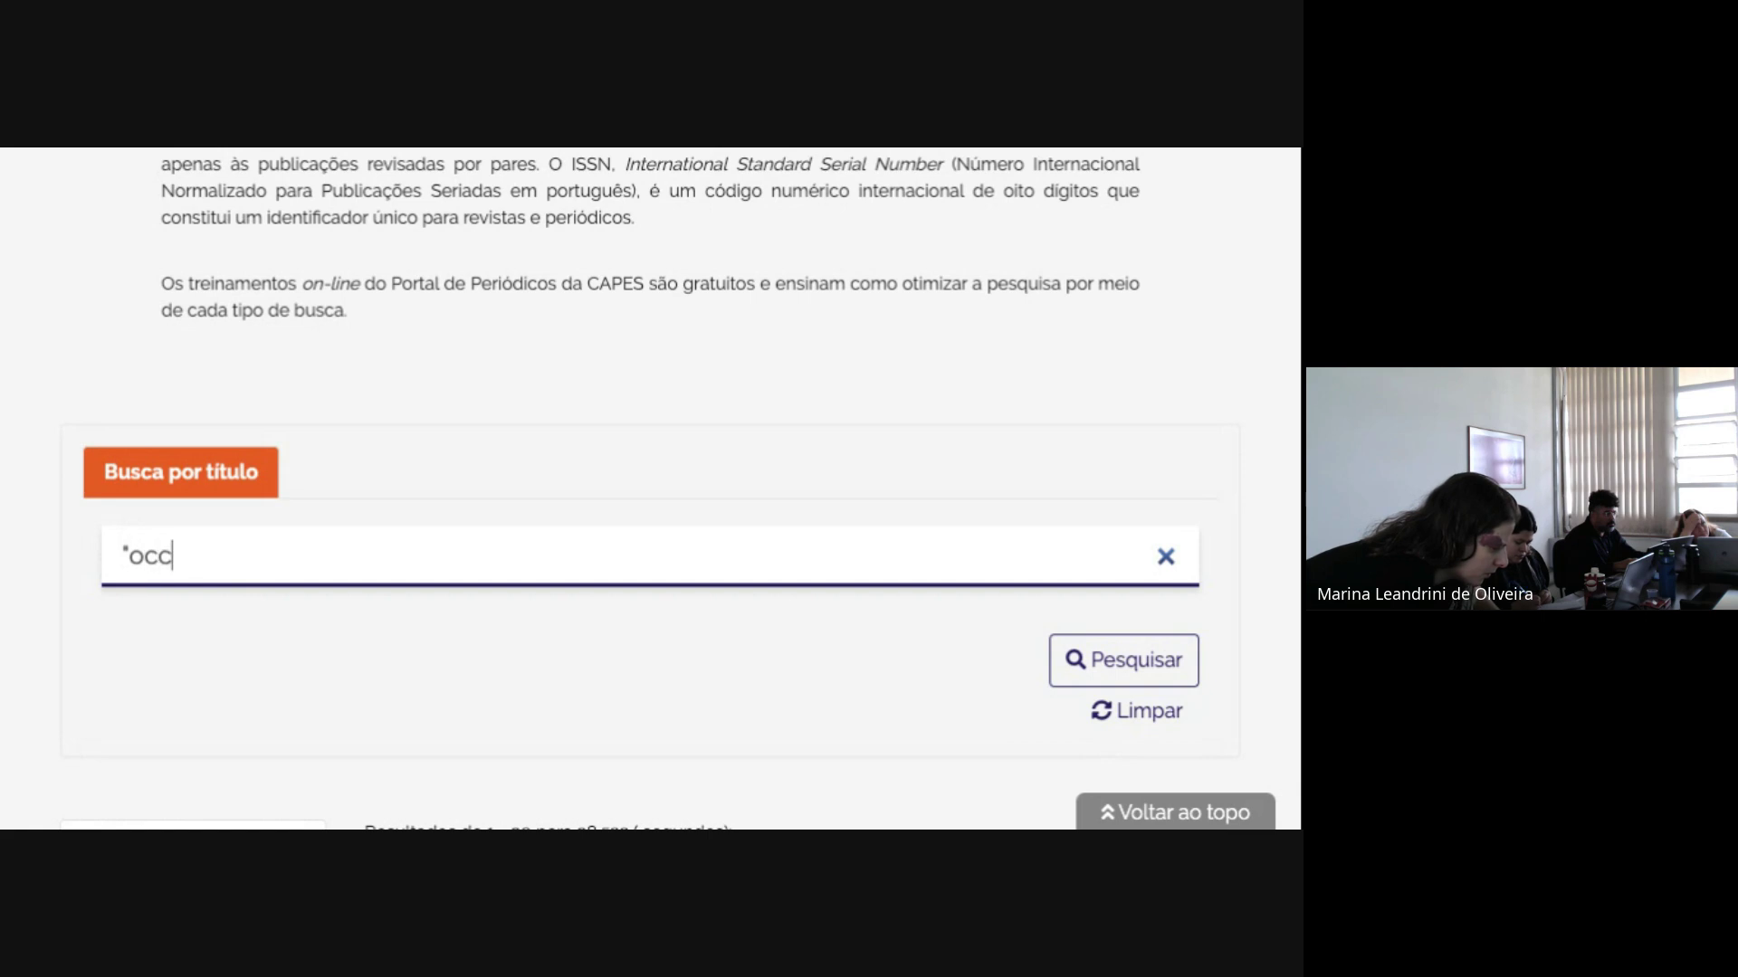
{"action": "type", "text": "upati"}
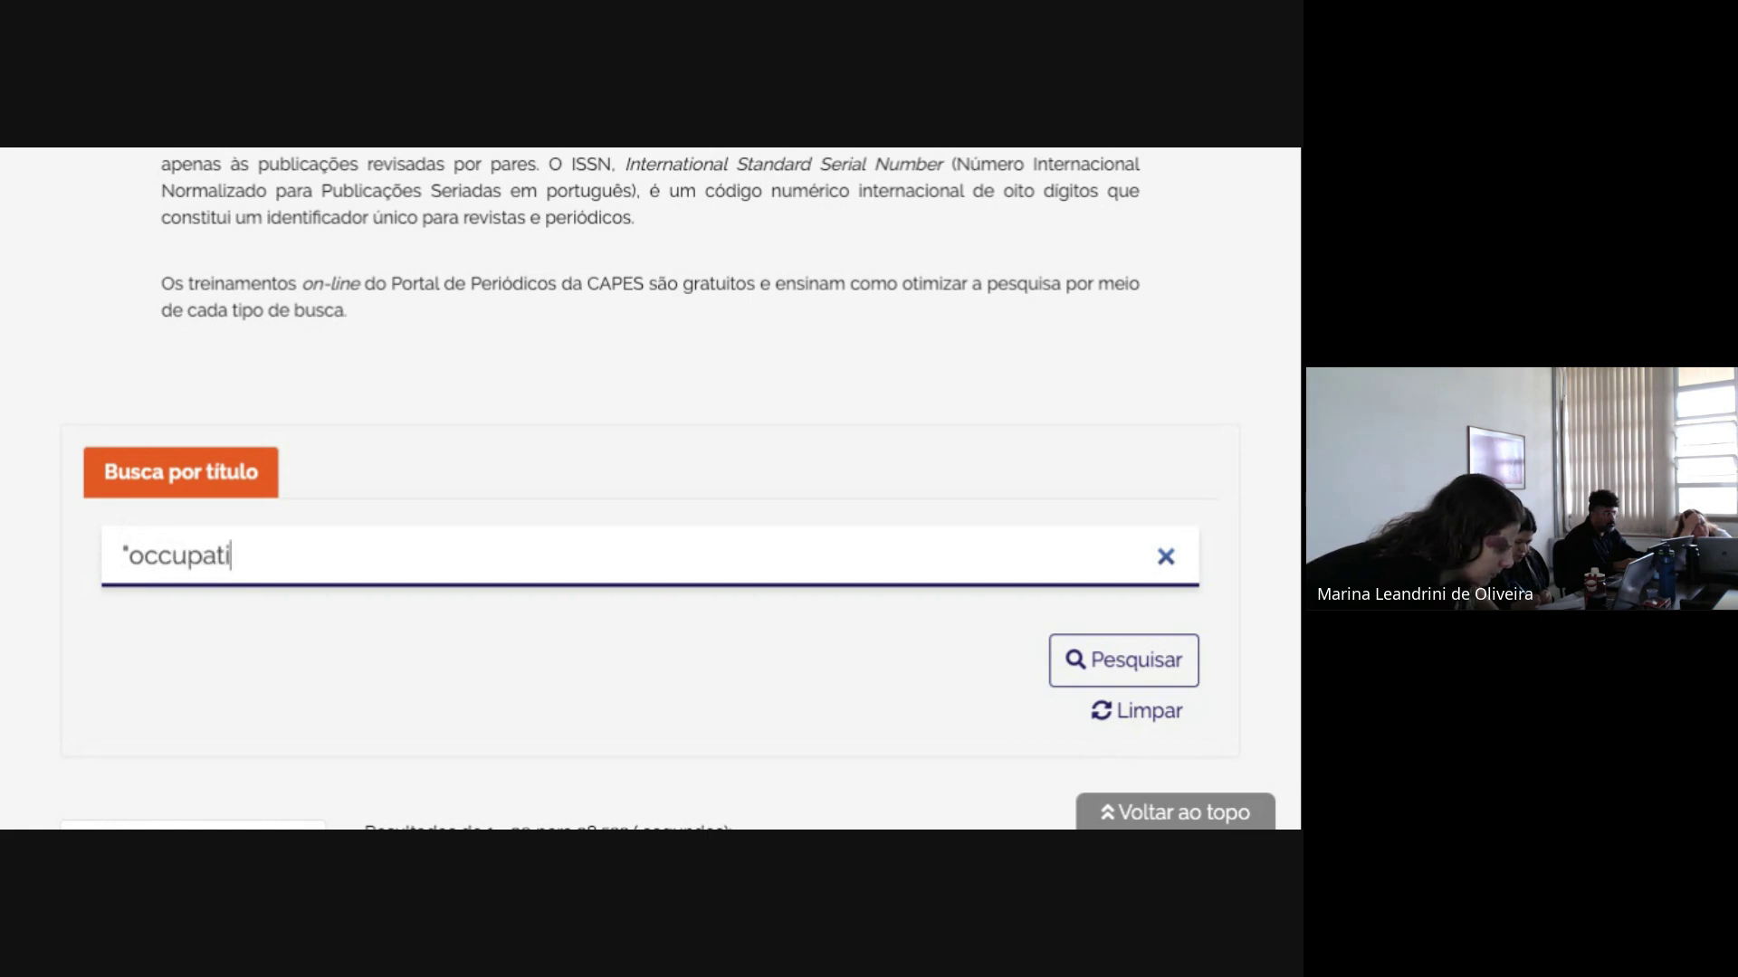
{"action": "type", "text": "onal th"}
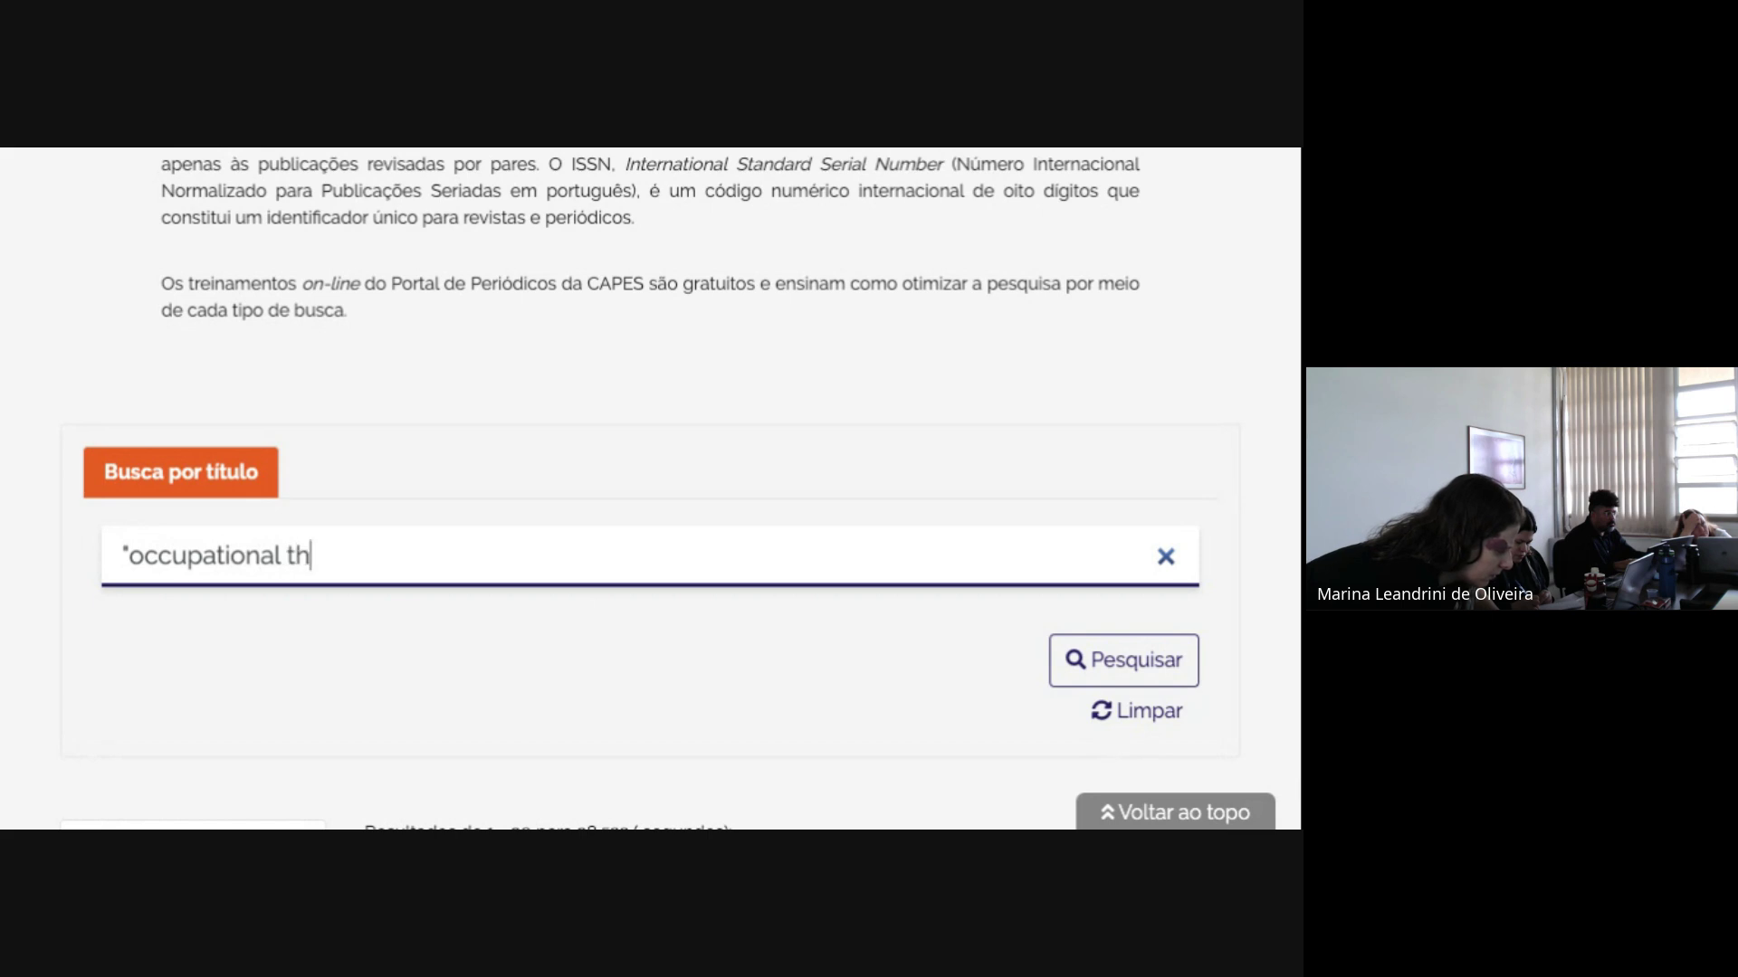
{"action": "type", "text": "erapy\""}
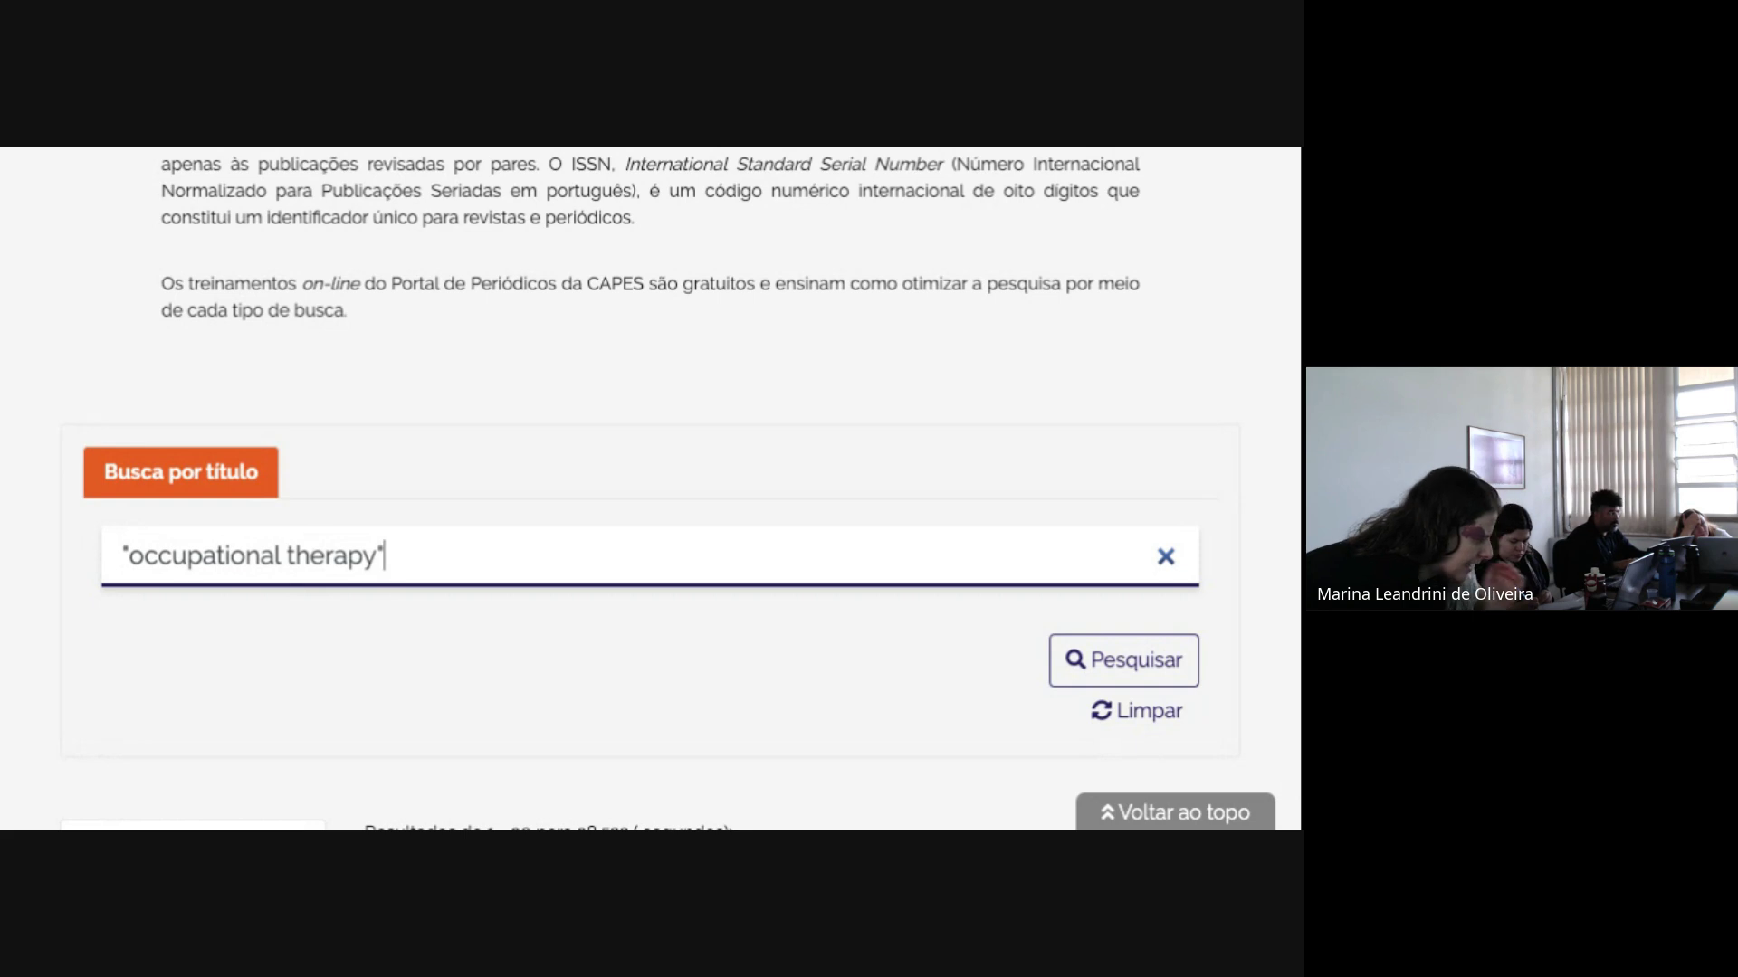
{"action": "left_click", "coordinate": [1140, 663]}
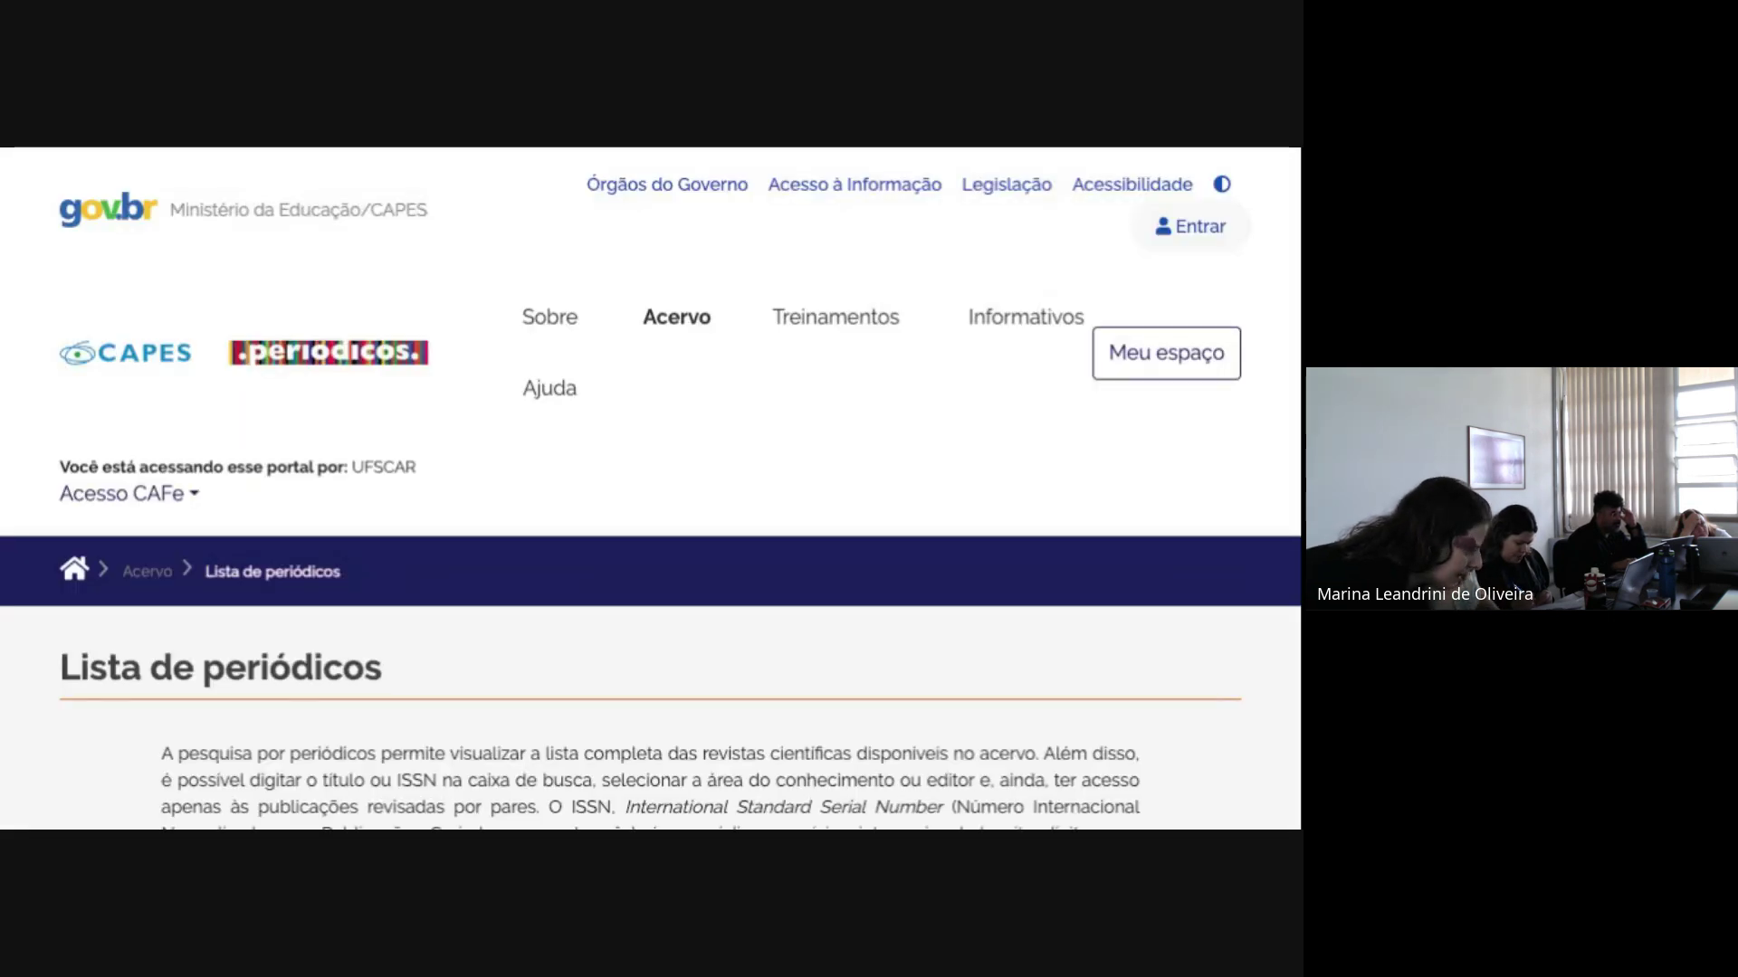
{"action": "scroll", "coordinate": [791, 614], "scroll_direction": "down", "scroll_amount": 5}
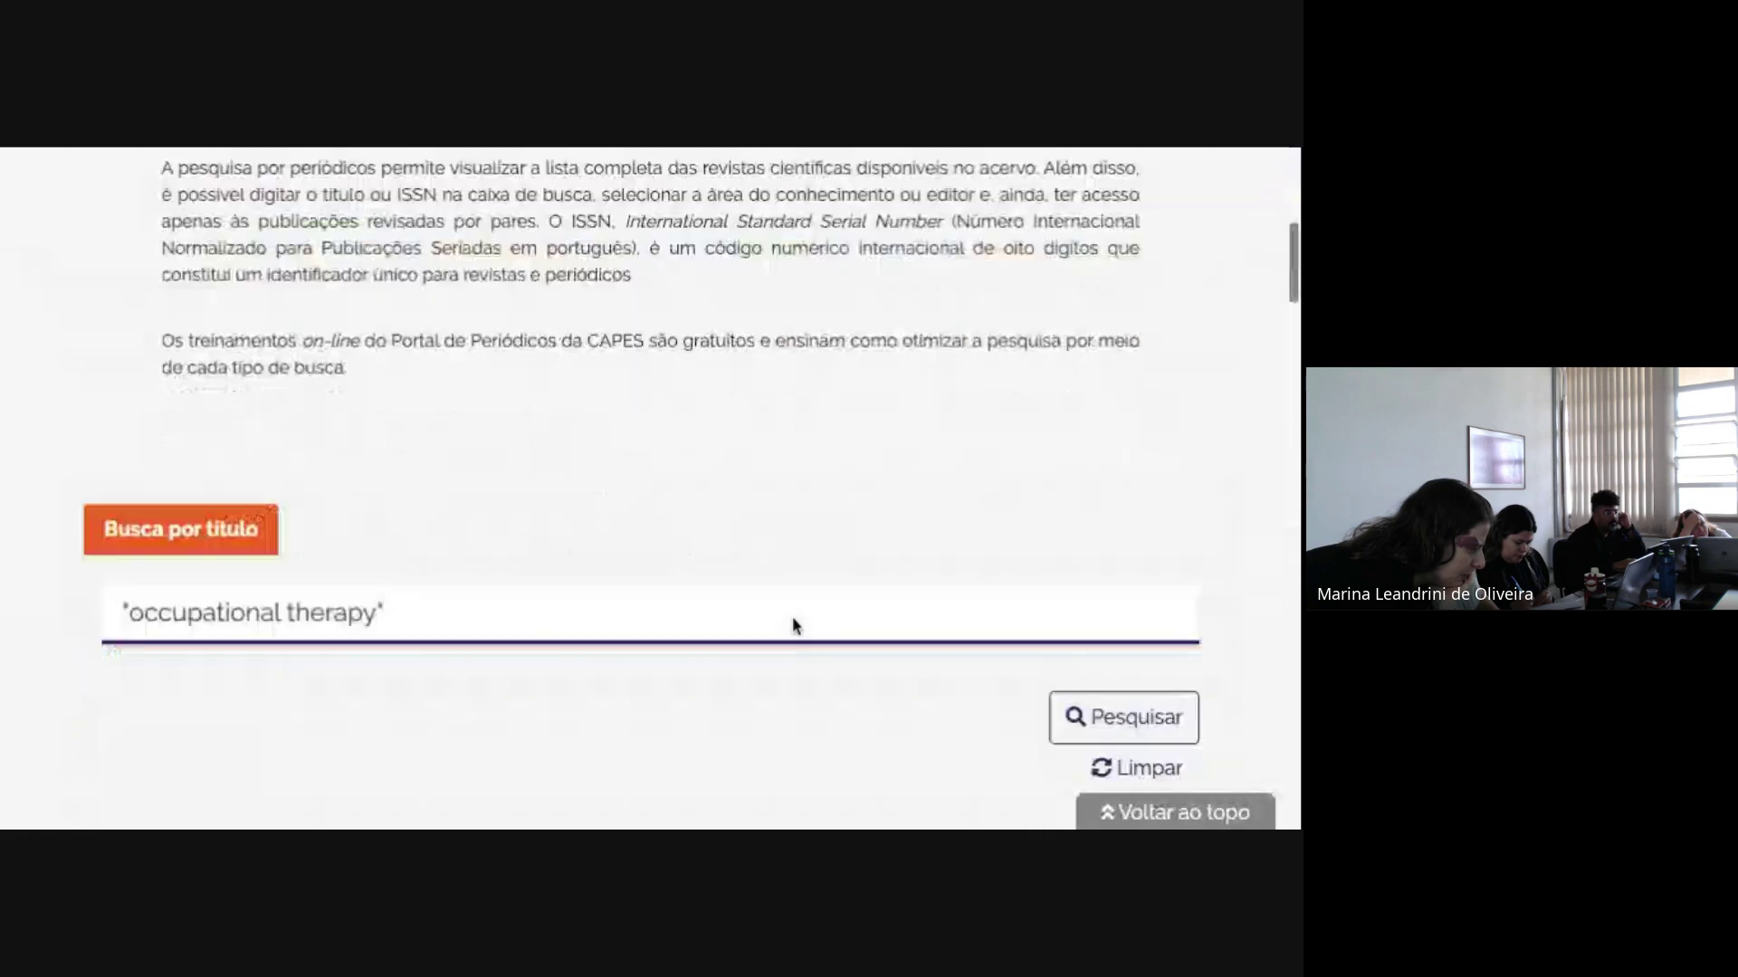
{"action": "scroll", "coordinate": [791, 626], "scroll_direction": "down", "scroll_amount": 6}
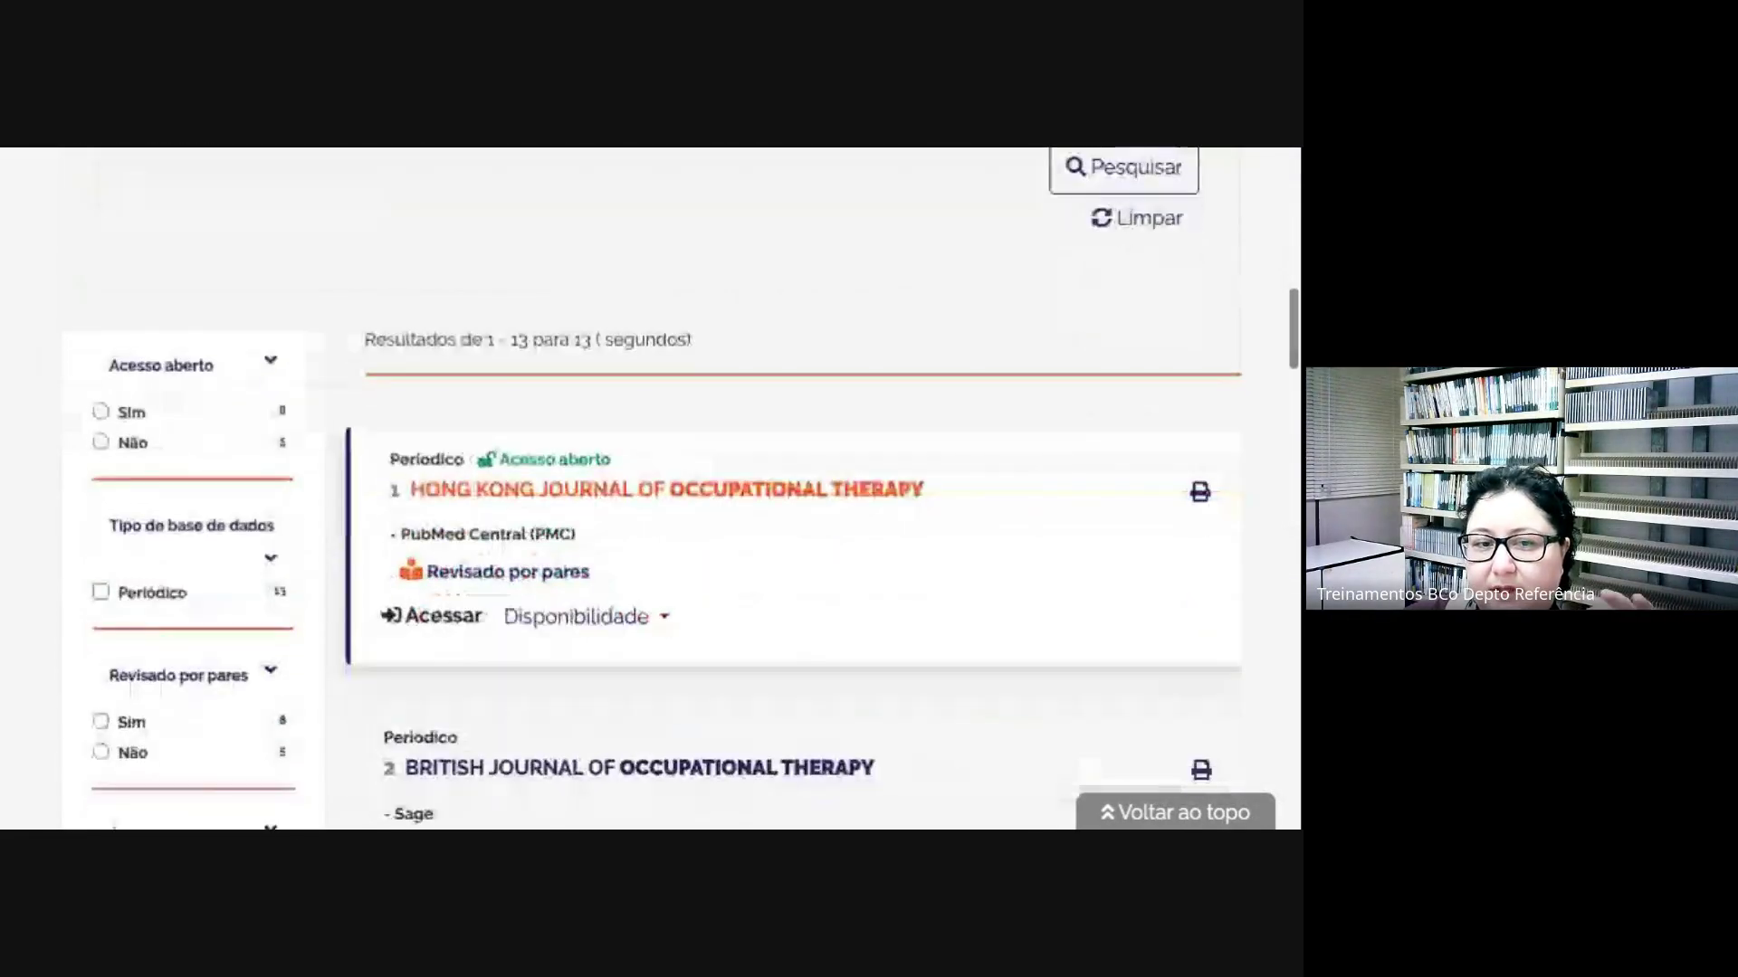
{"action": "scroll", "coordinate": [605, 469], "scroll_direction": "down", "scroll_amount": 1}
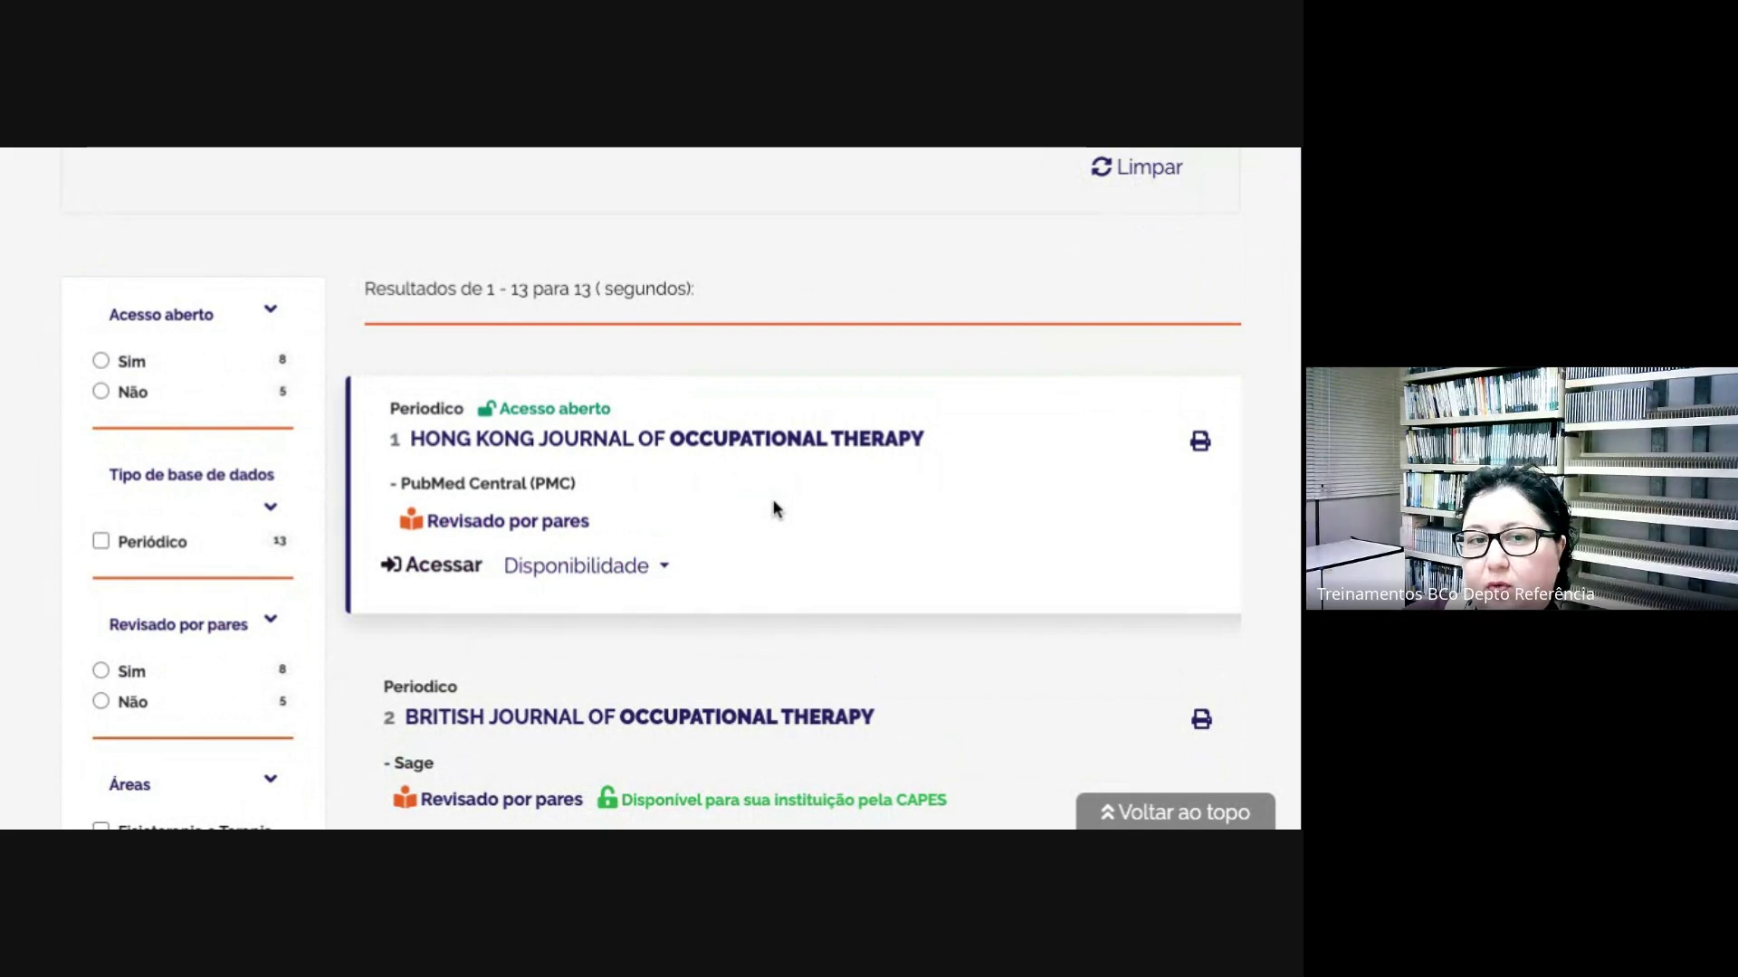
{"action": "scroll", "coordinate": [774, 509], "scroll_direction": "down", "scroll_amount": 3}
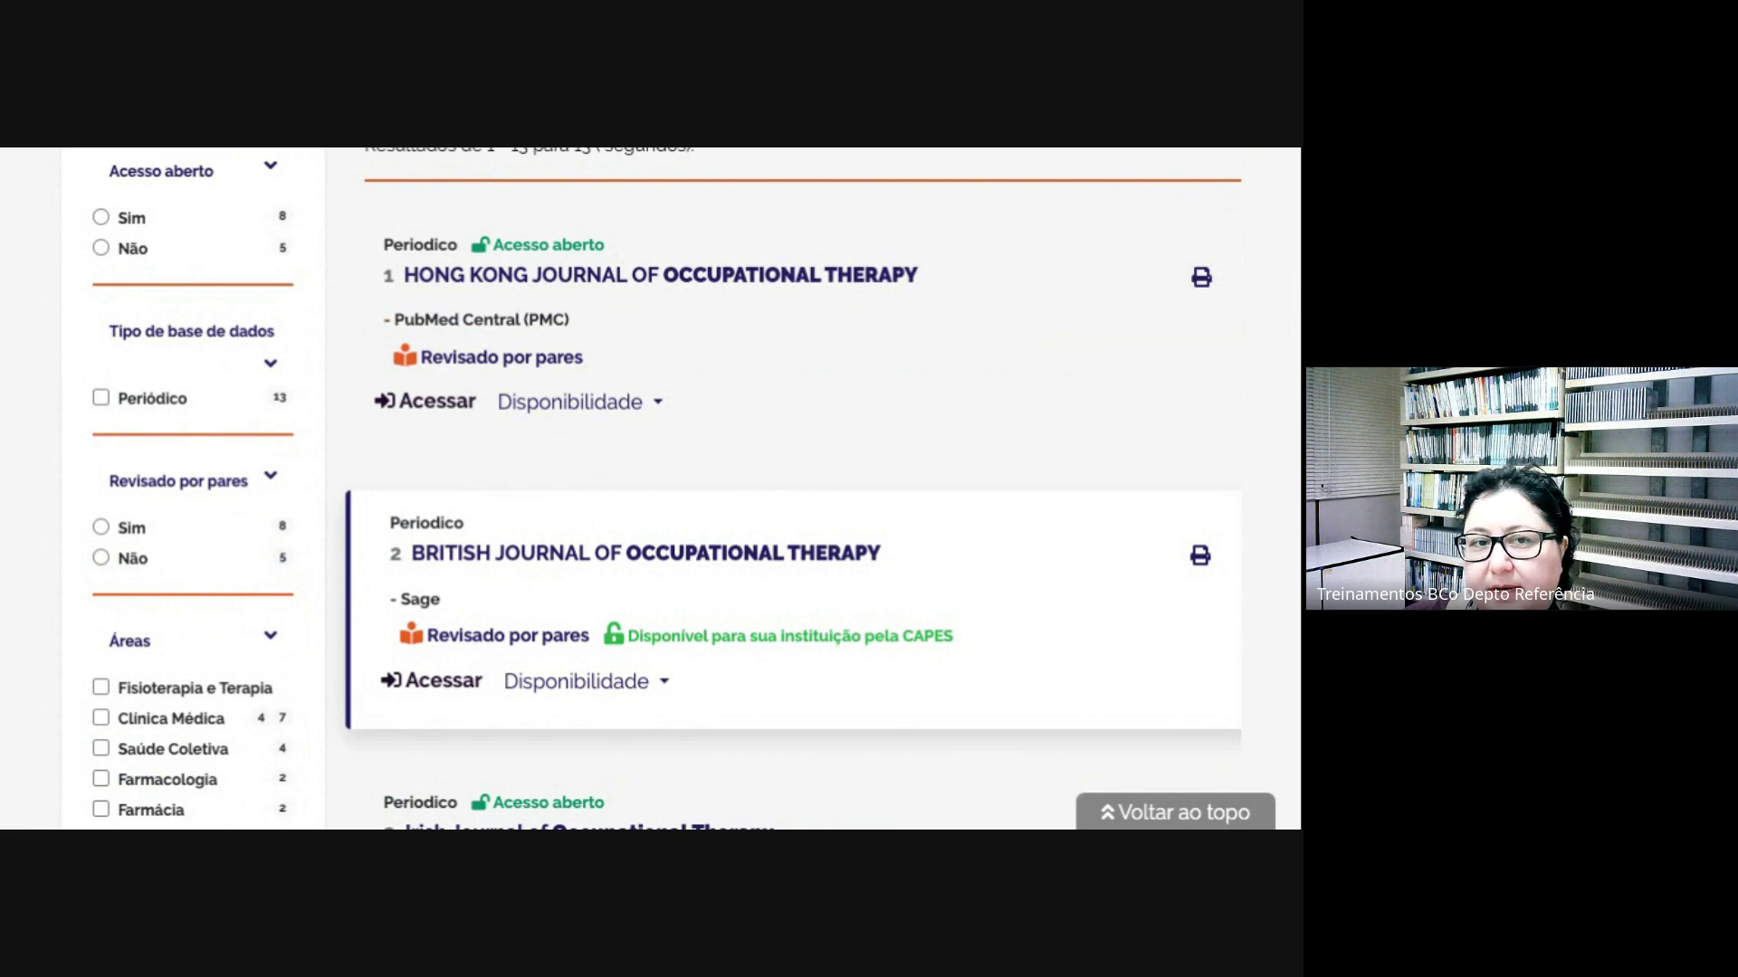
{"action": "scroll", "coordinate": [695, 489], "scroll_direction": "down", "scroll_amount": 2}
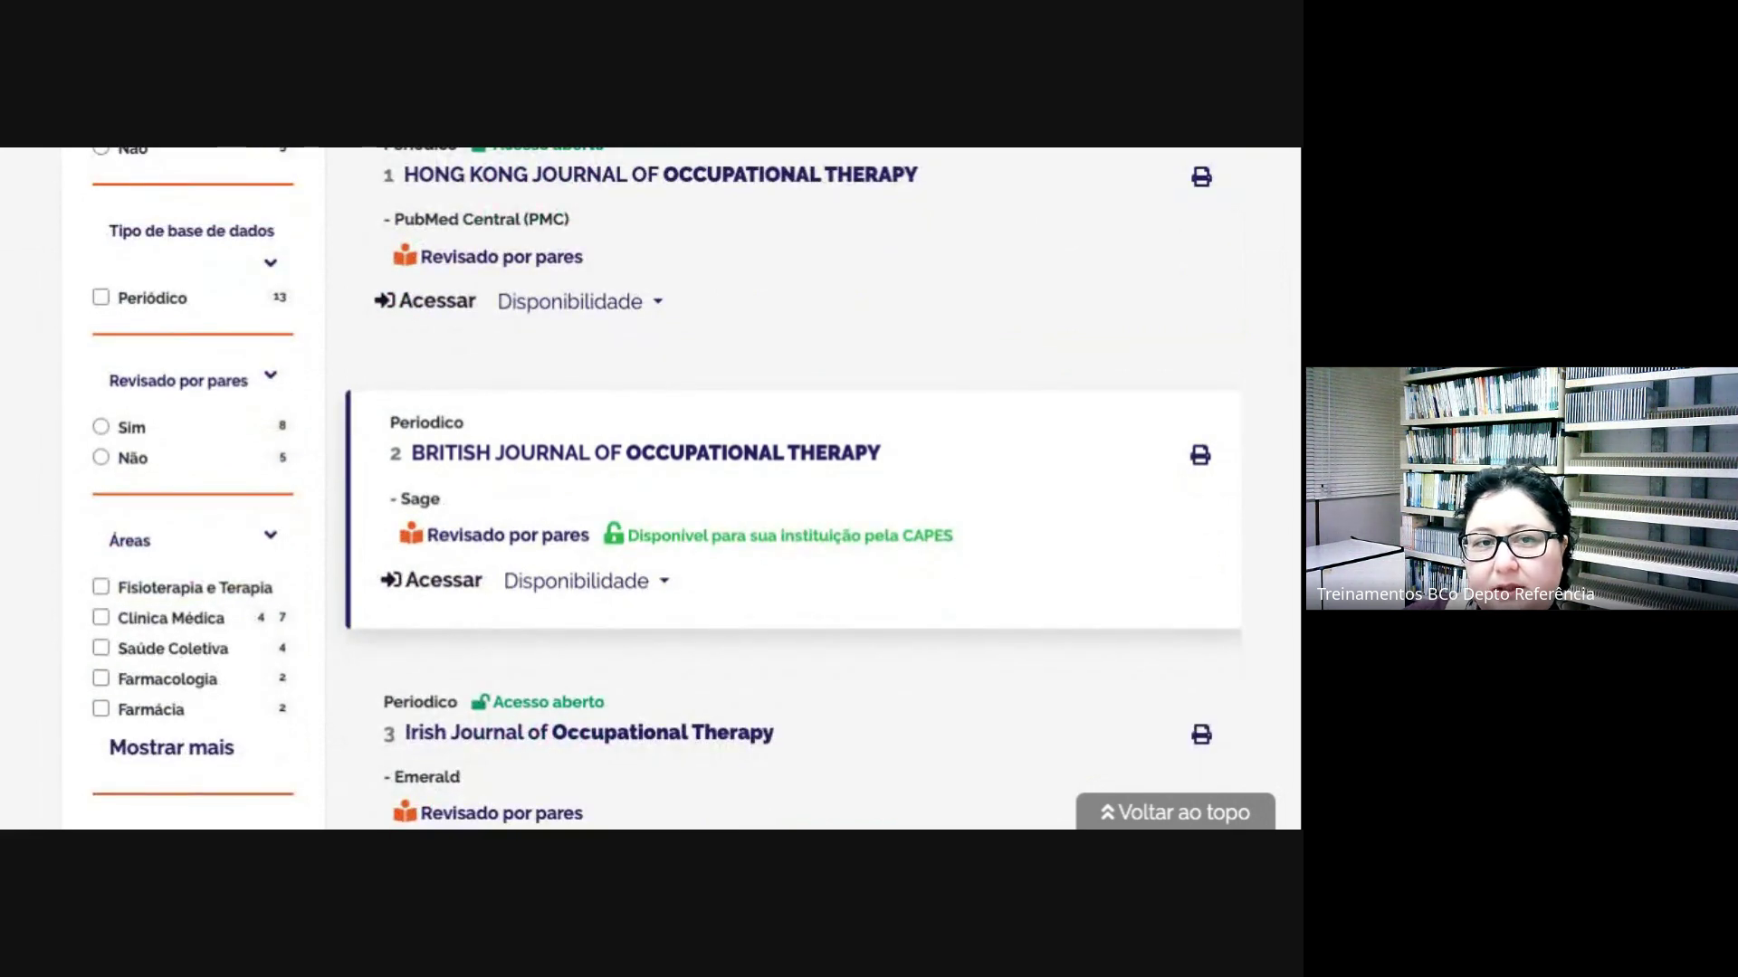
- Examine the listed occupational therapy journals, checking each one's publisher, peer-review label and access status
{"action": "scroll", "coordinate": [695, 488], "scroll_direction": "down", "scroll_amount": 3}
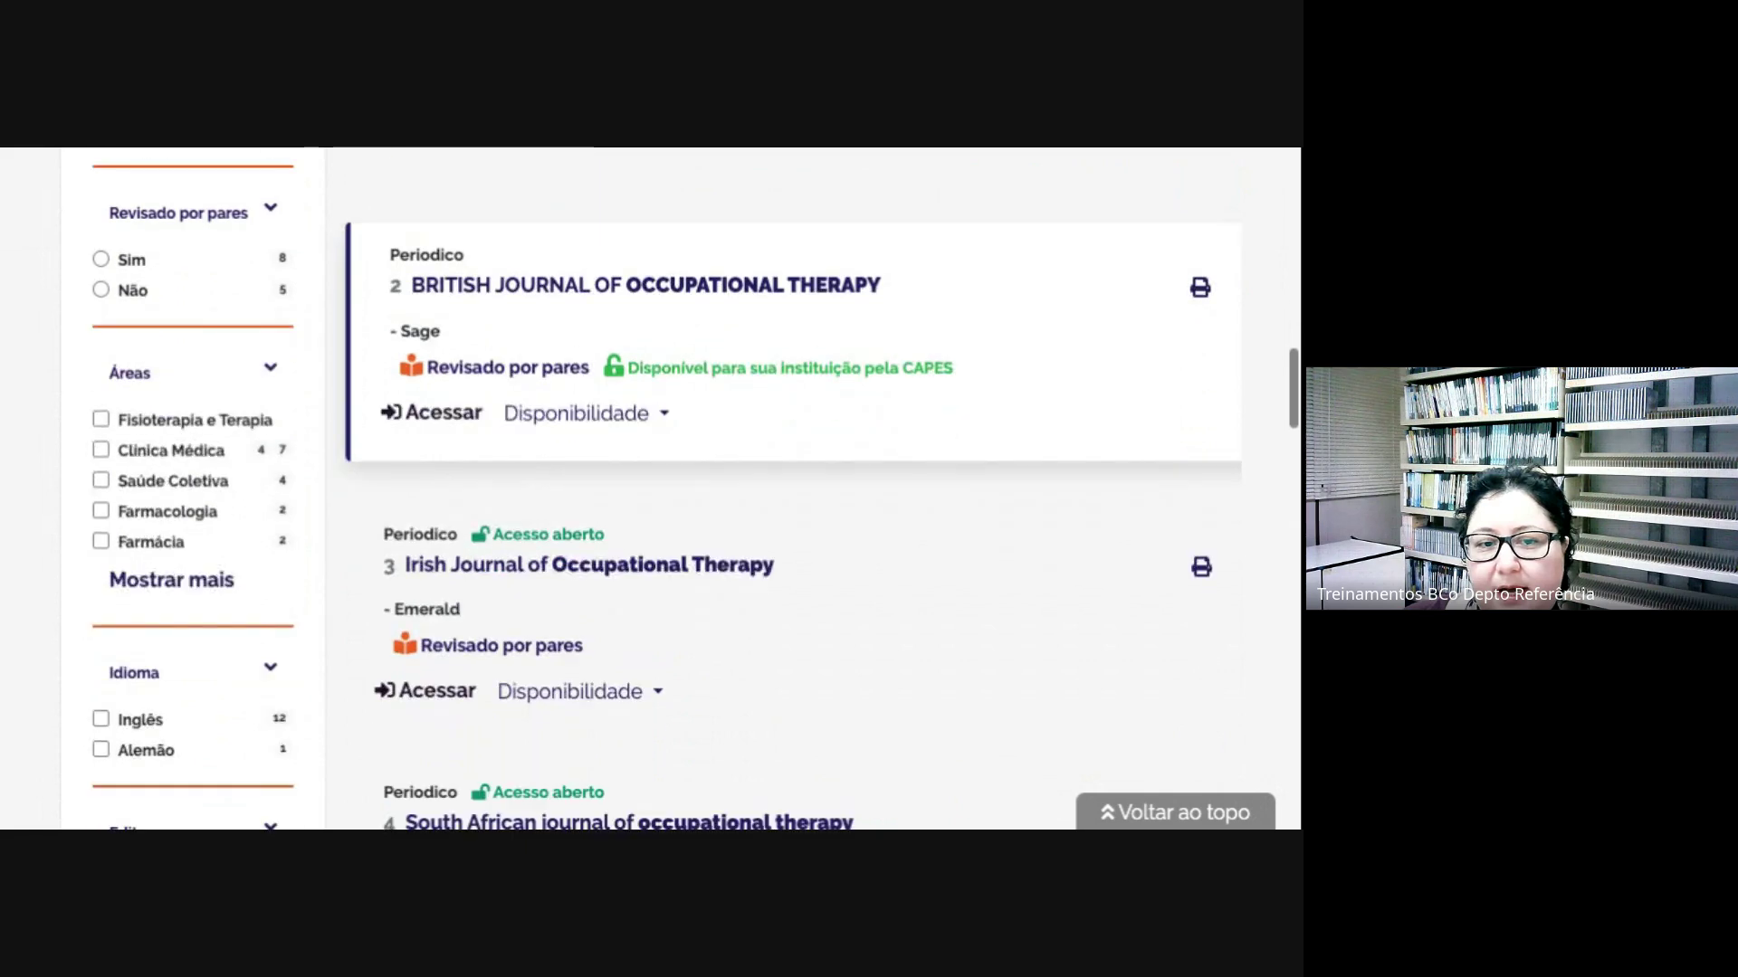
{"action": "scroll", "coordinate": [588, 496], "scroll_direction": "down", "scroll_amount": 1}
{"action": "scroll", "coordinate": [588, 496], "scroll_direction": "down", "scroll_amount": 2}
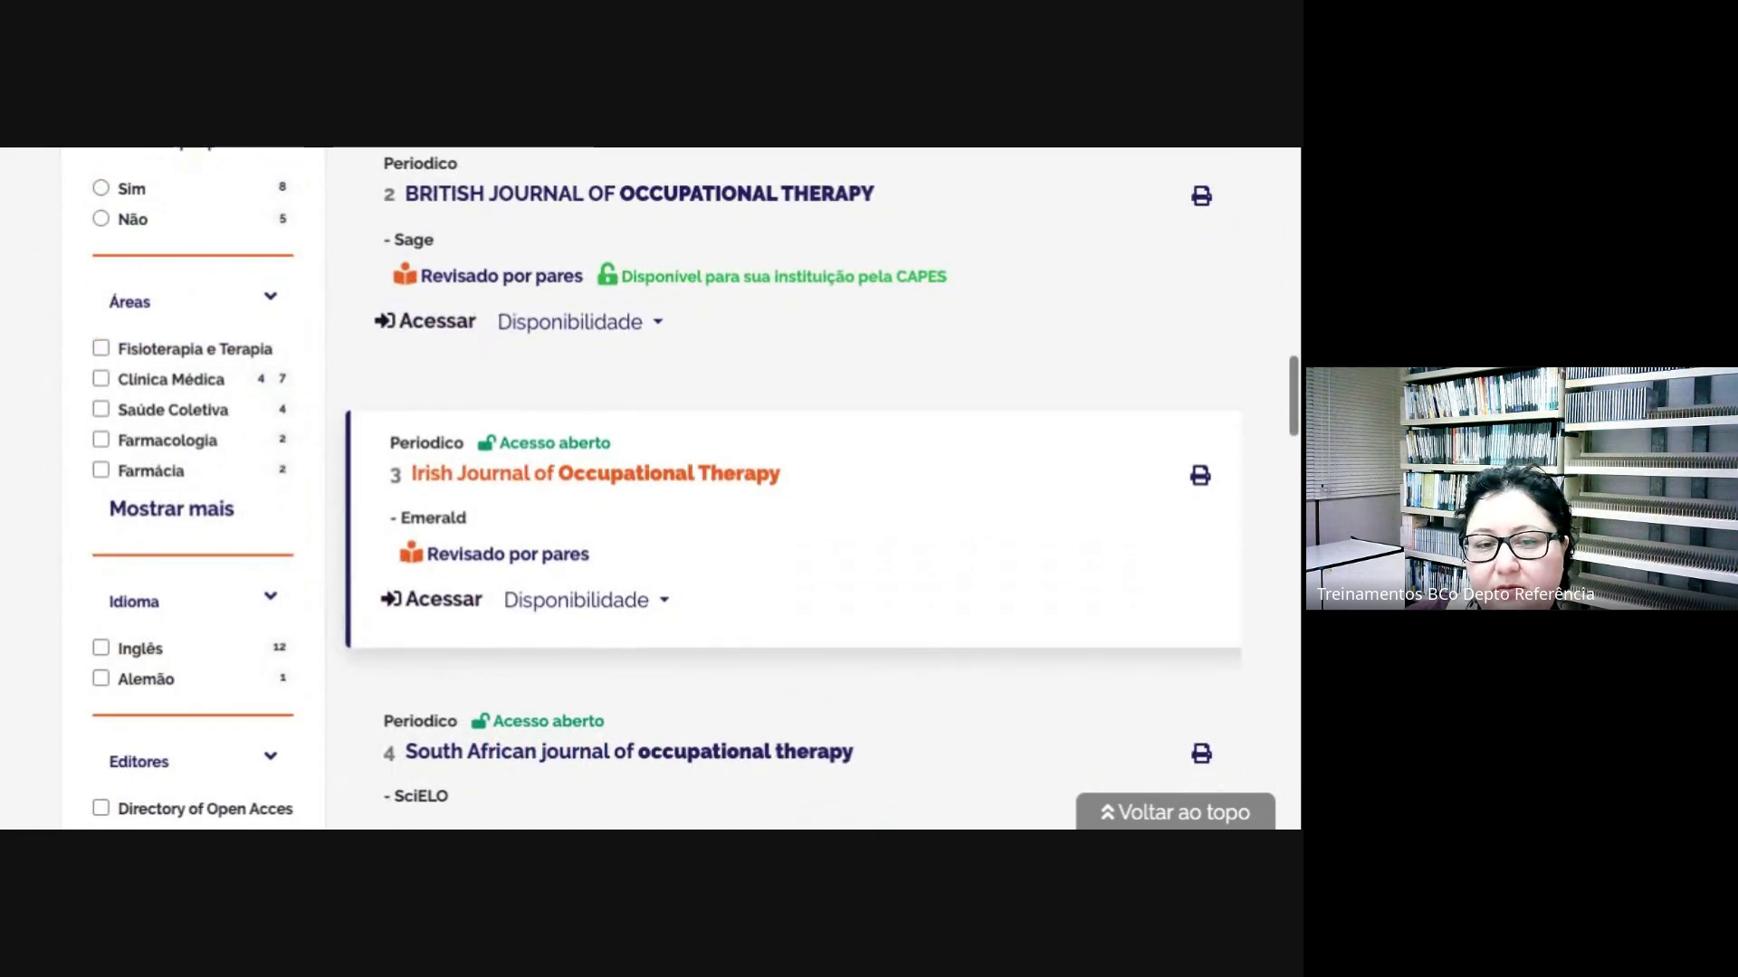
{"action": "scroll", "coordinate": [588, 496], "scroll_direction": "down", "scroll_amount": 4}
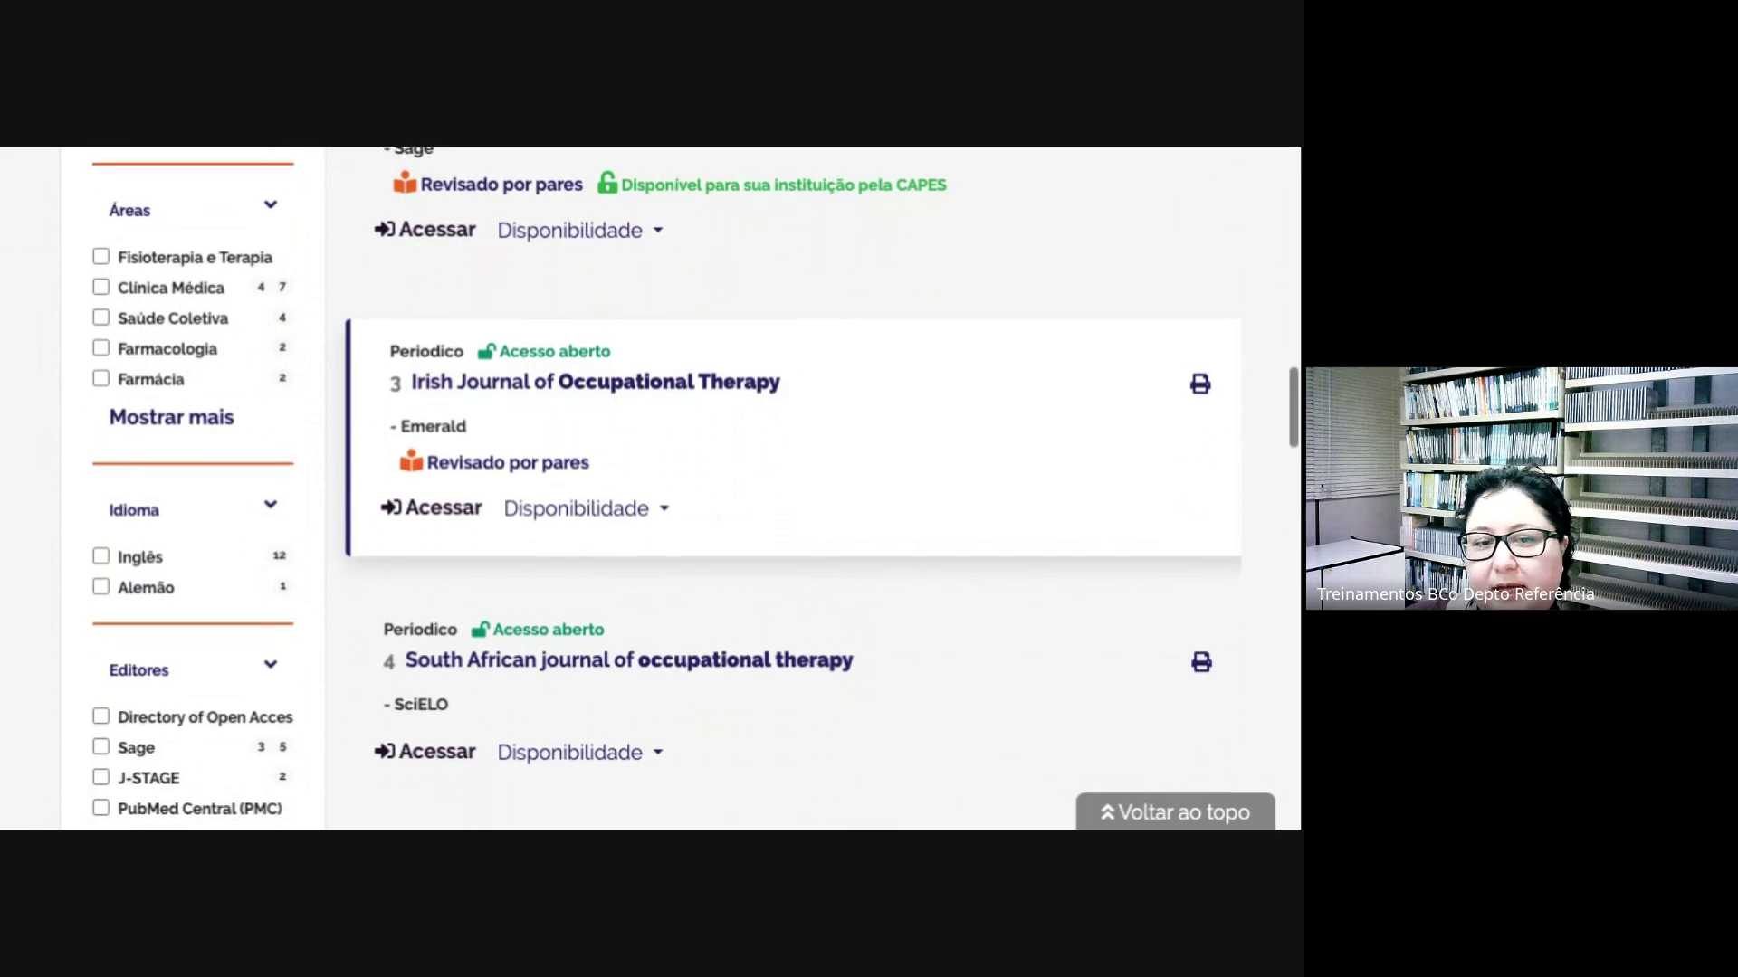
{"action": "scroll", "coordinate": [695, 489], "scroll_direction": "down", "scroll_amount": 3}
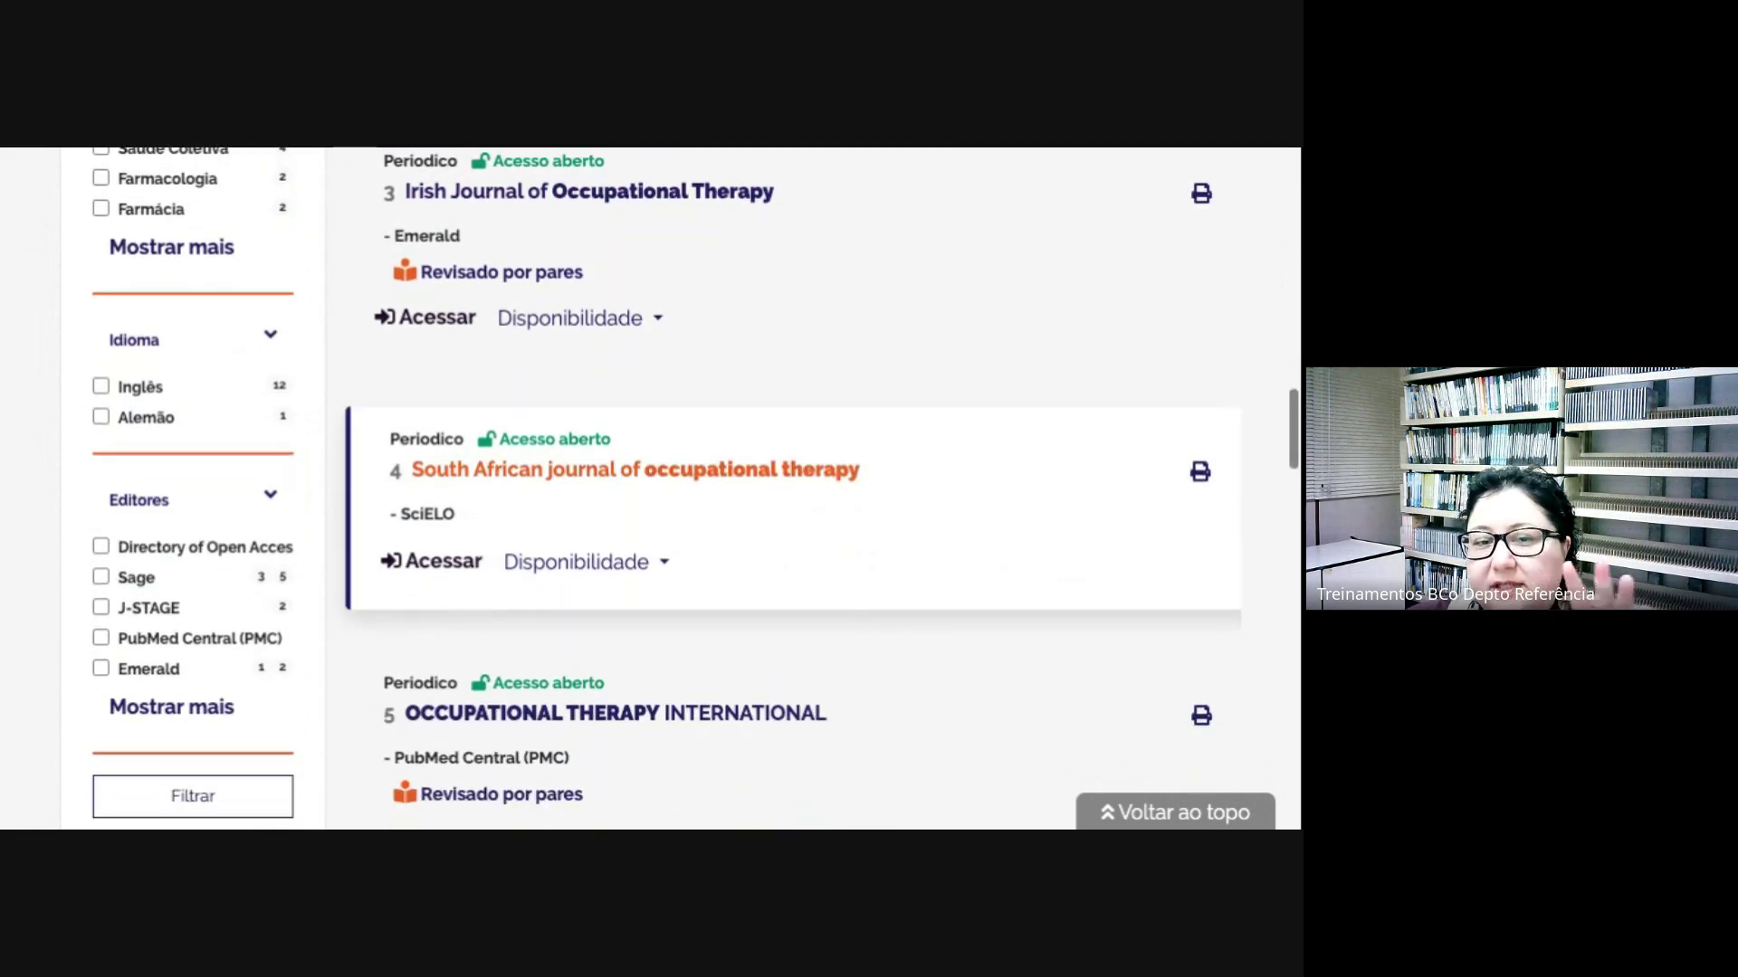
{"action": "scroll", "coordinate": [695, 489], "scroll_direction": "down", "scroll_amount": 7}
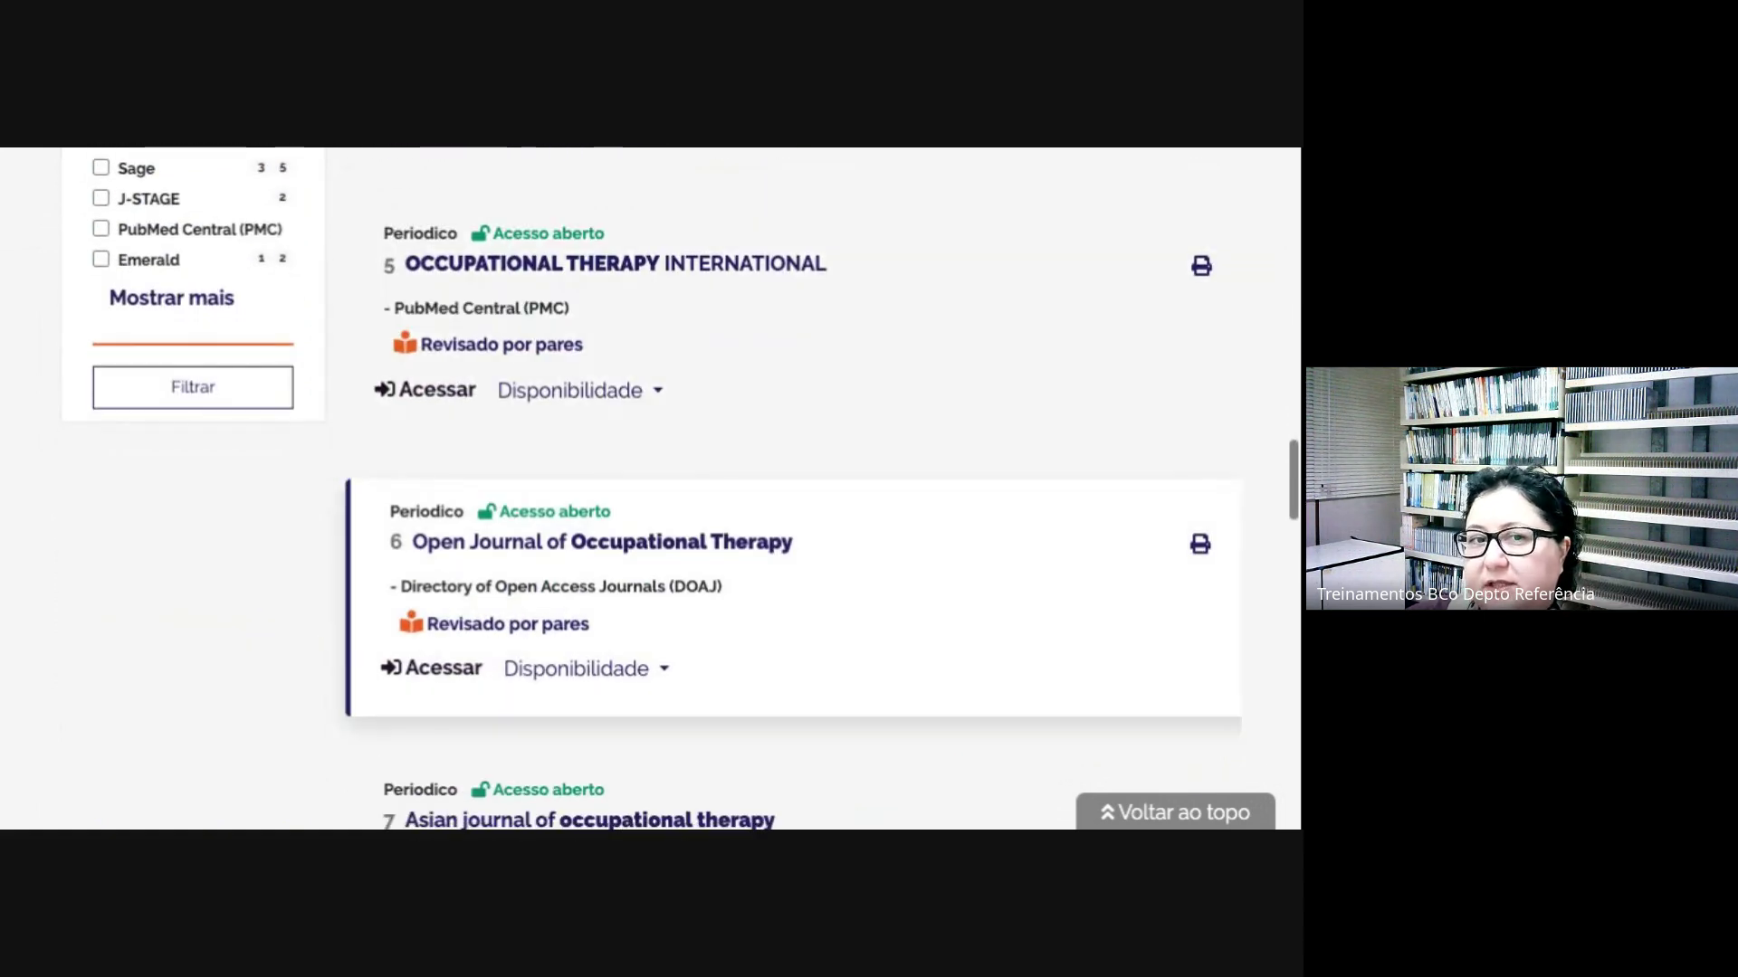
{"action": "scroll", "coordinate": [682, 488], "scroll_direction": "down", "scroll_amount": 4}
{"action": "scroll", "coordinate": [681, 489], "scroll_direction": "down", "scroll_amount": 8}
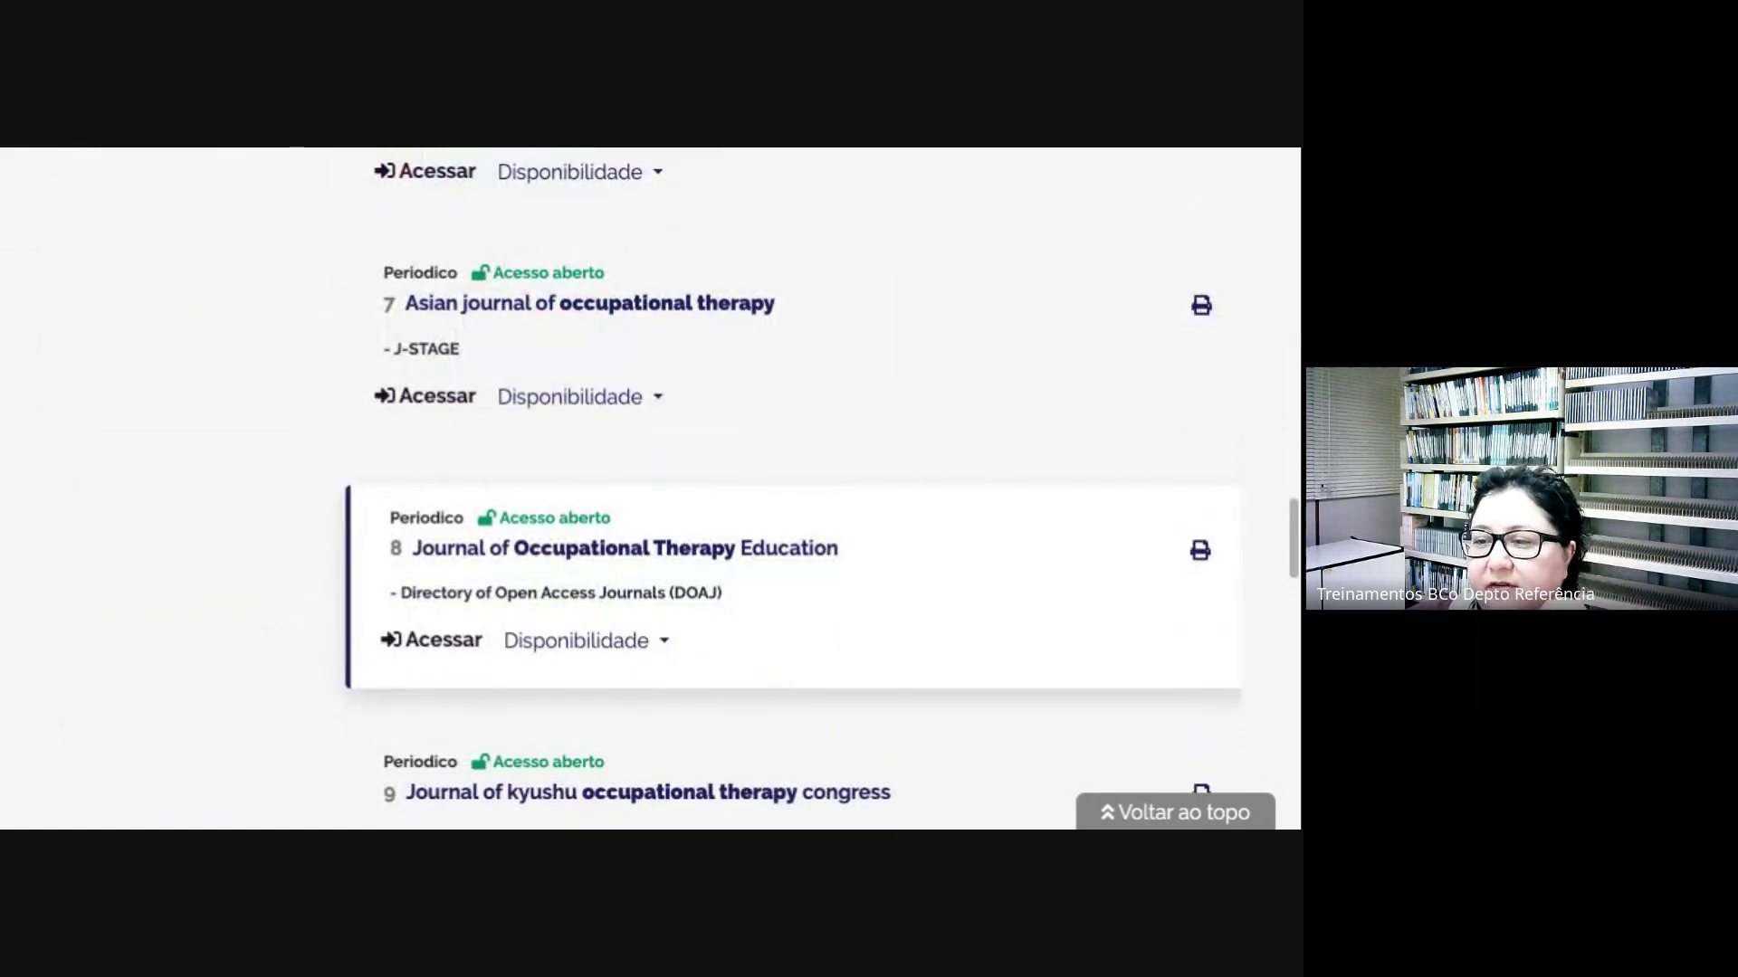
{"action": "scroll", "coordinate": [682, 489], "scroll_direction": "down", "scroll_amount": 3}
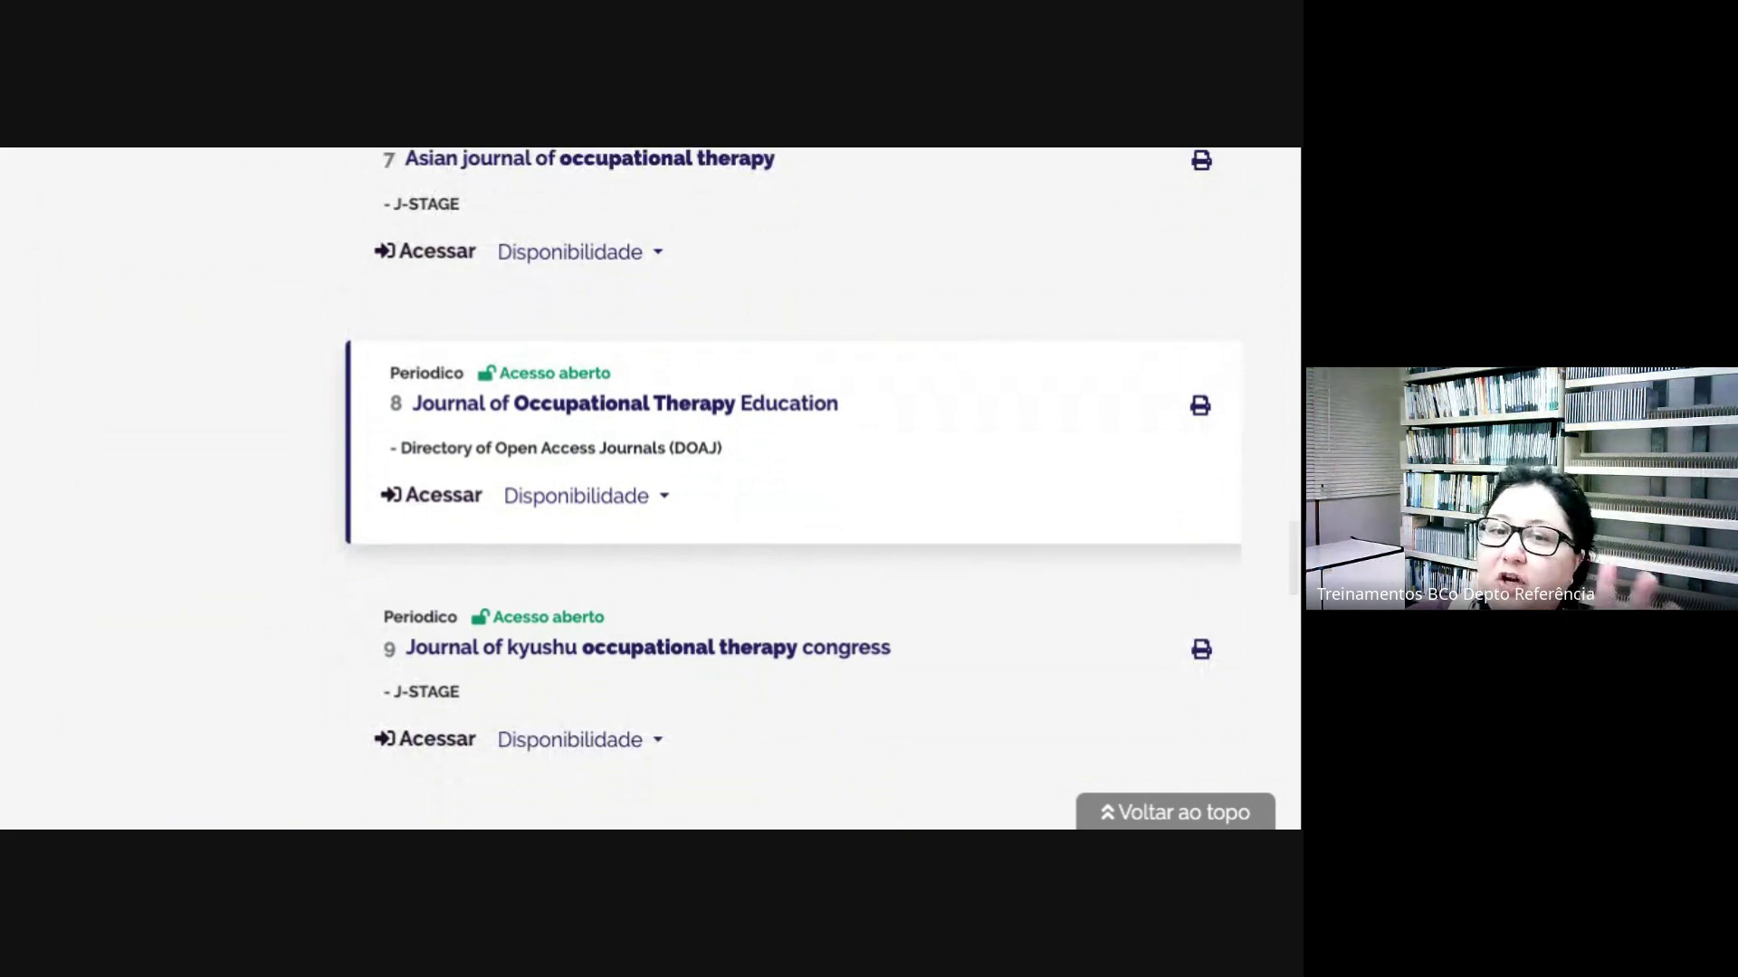
{"action": "scroll", "coordinate": [681, 488], "scroll_direction": "down", "scroll_amount": 5}
{"action": "scroll", "coordinate": [776, 556], "scroll_direction": "down", "scroll_amount": 4}
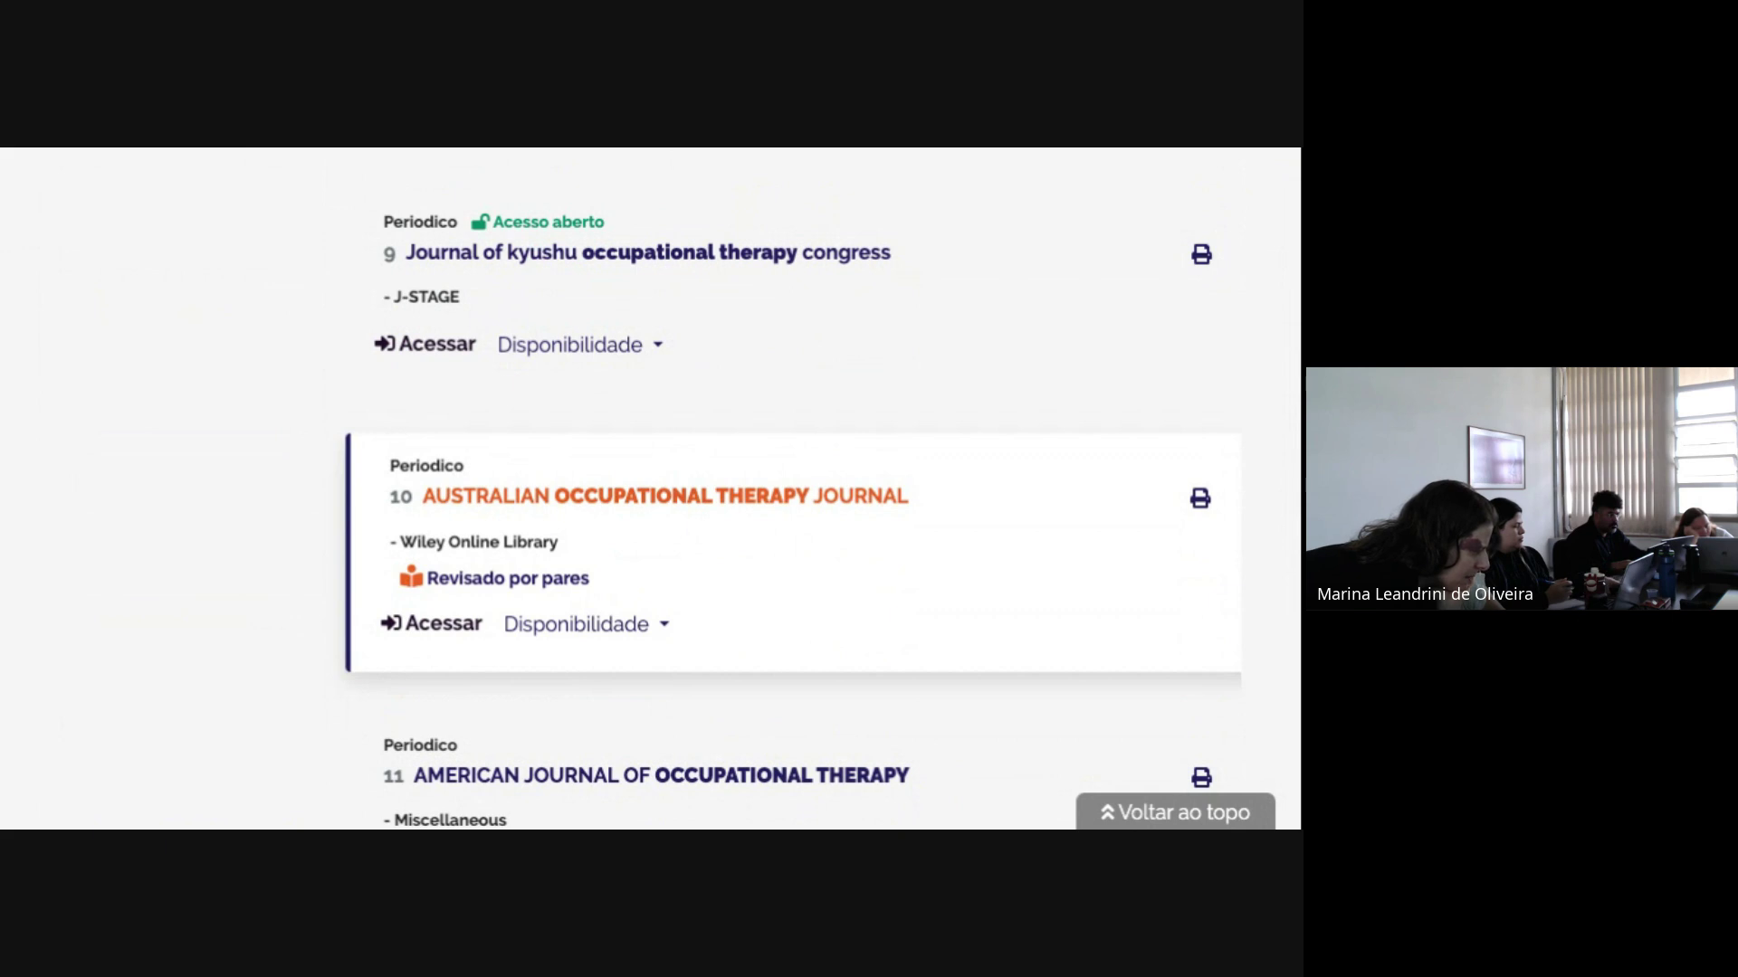
- Open the record of the Australian Occupational Therapy Journal and access the journal's page on Wiley Online Library
{"action": "scroll", "coordinate": [761, 543], "scroll_direction": "down", "scroll_amount": 1}
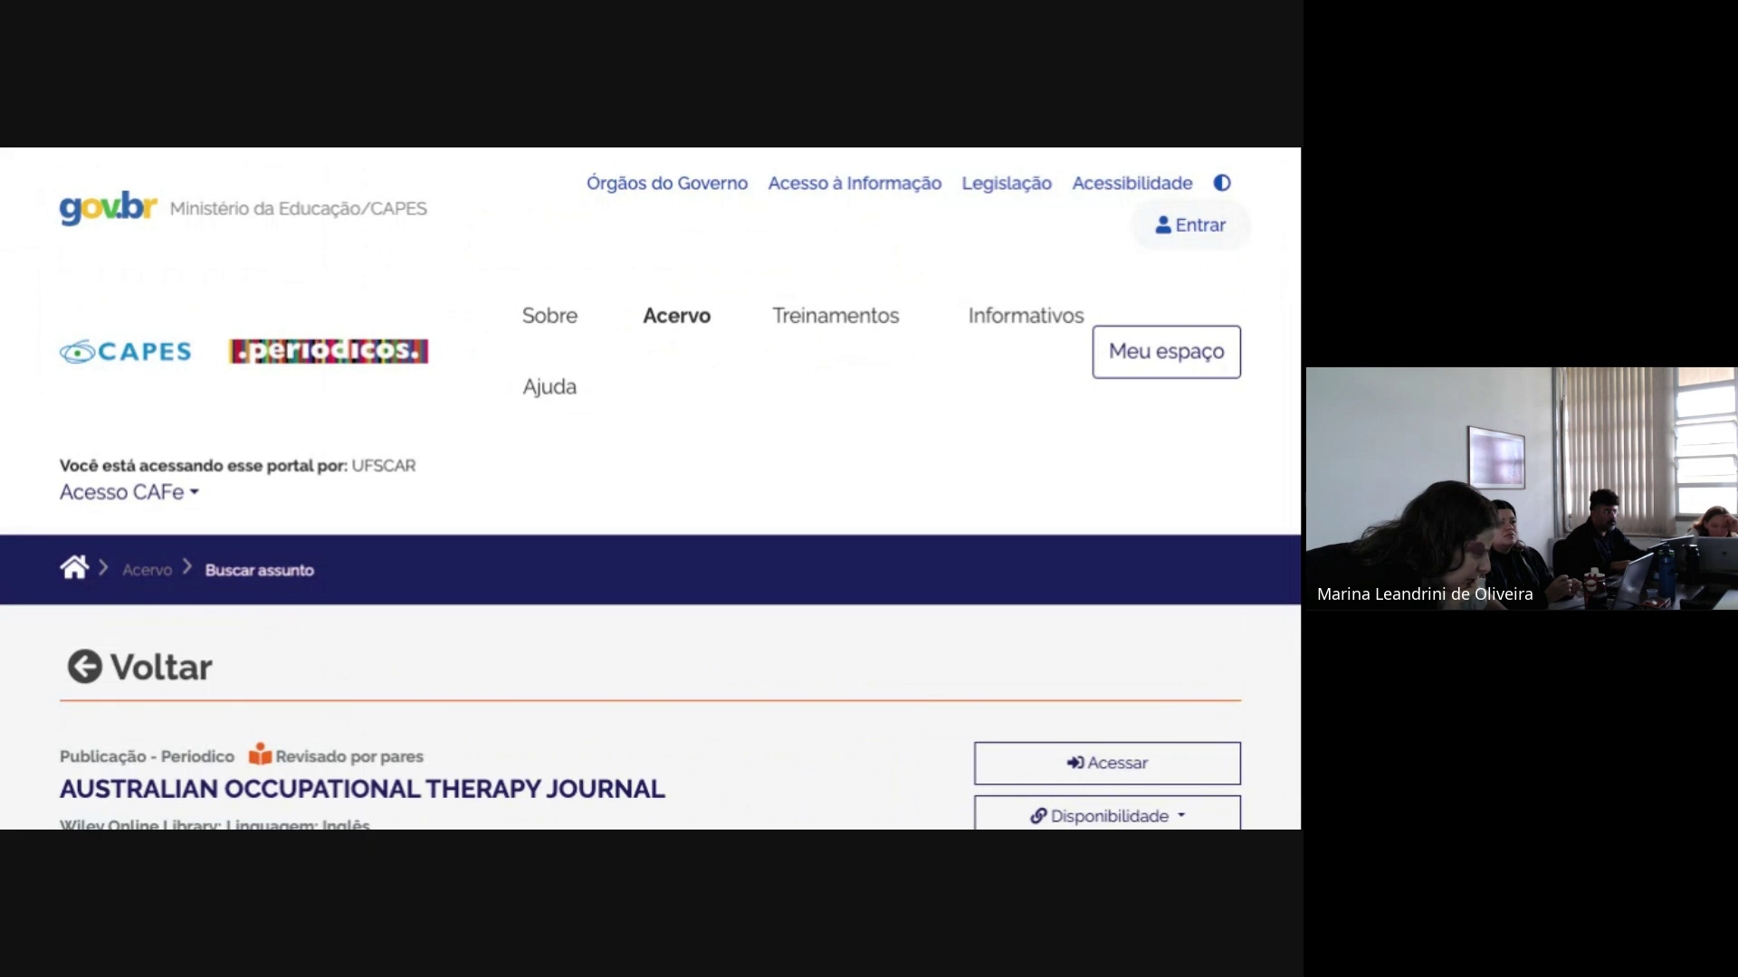
{"action": "scroll", "coordinate": [650, 489], "scroll_direction": "down", "scroll_amount": 3}
{"action": "scroll", "coordinate": [650, 489], "scroll_direction": "down", "scroll_amount": 1}
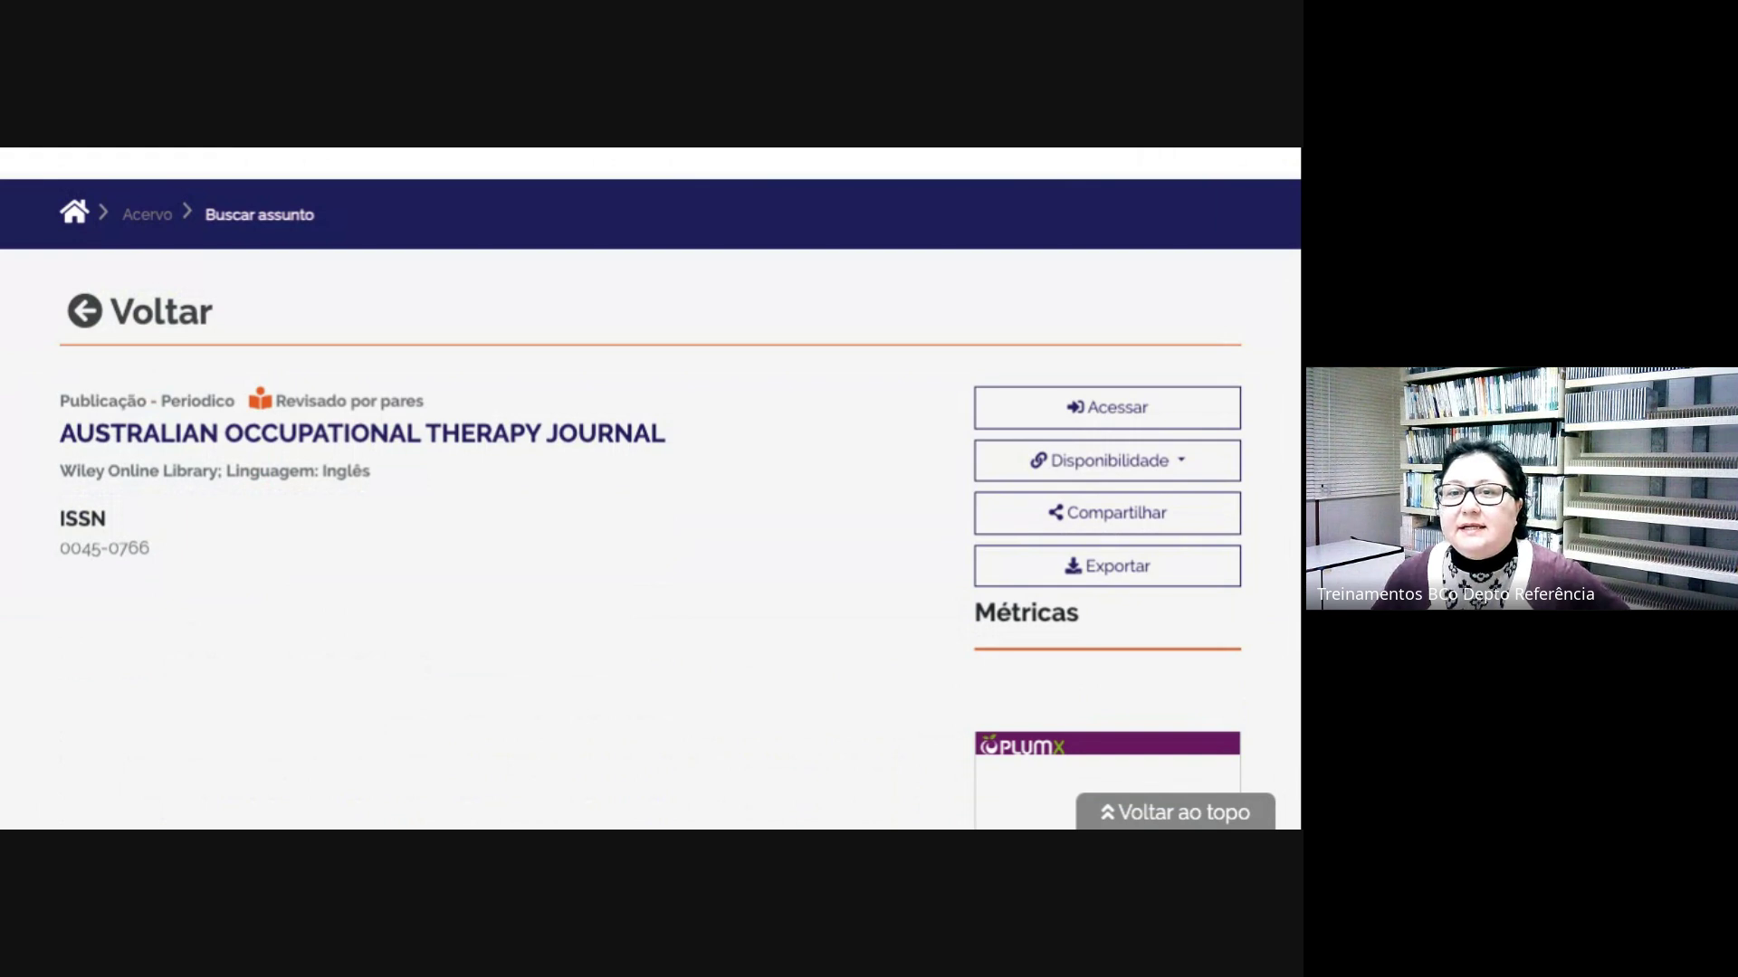
{"action": "scroll", "coordinate": [941, 399], "scroll_direction": "down", "scroll_amount": 1}
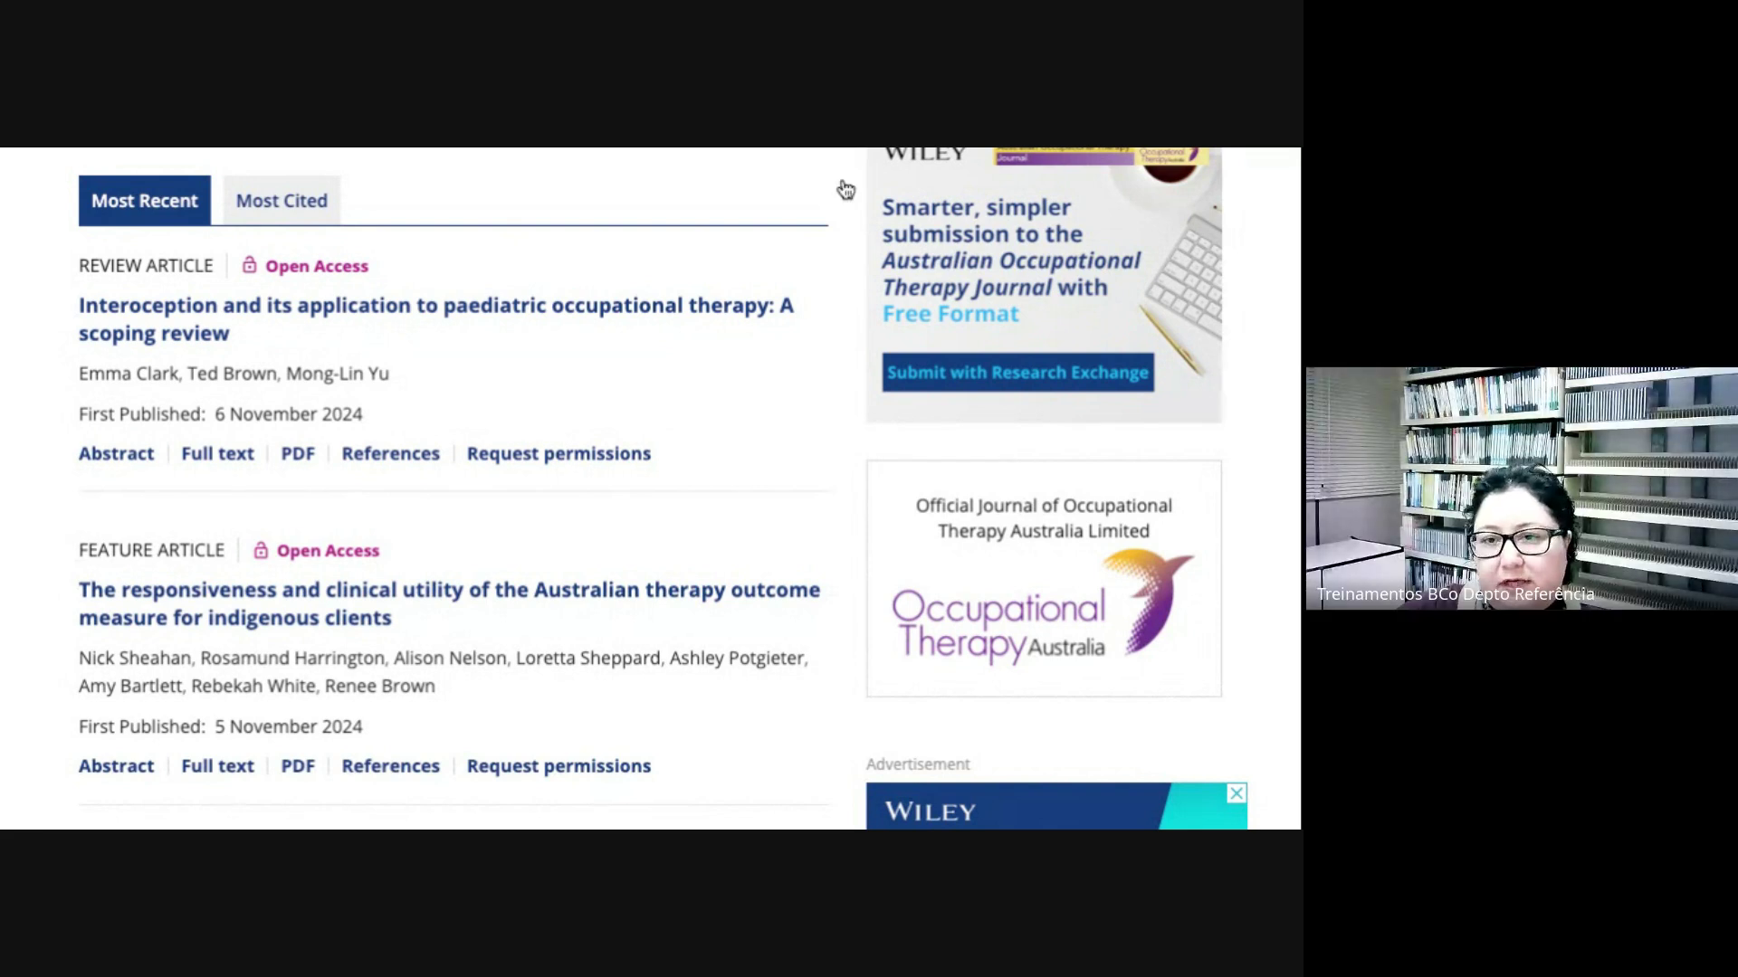
- Look through the most recent articles on the Australian Occupational Therapy Journal page and their access labels
{"action": "scroll", "coordinate": [767, 355], "scroll_direction": "up", "scroll_amount": 1}
{"action": "scroll", "coordinate": [767, 354], "scroll_direction": "up", "scroll_amount": 1}
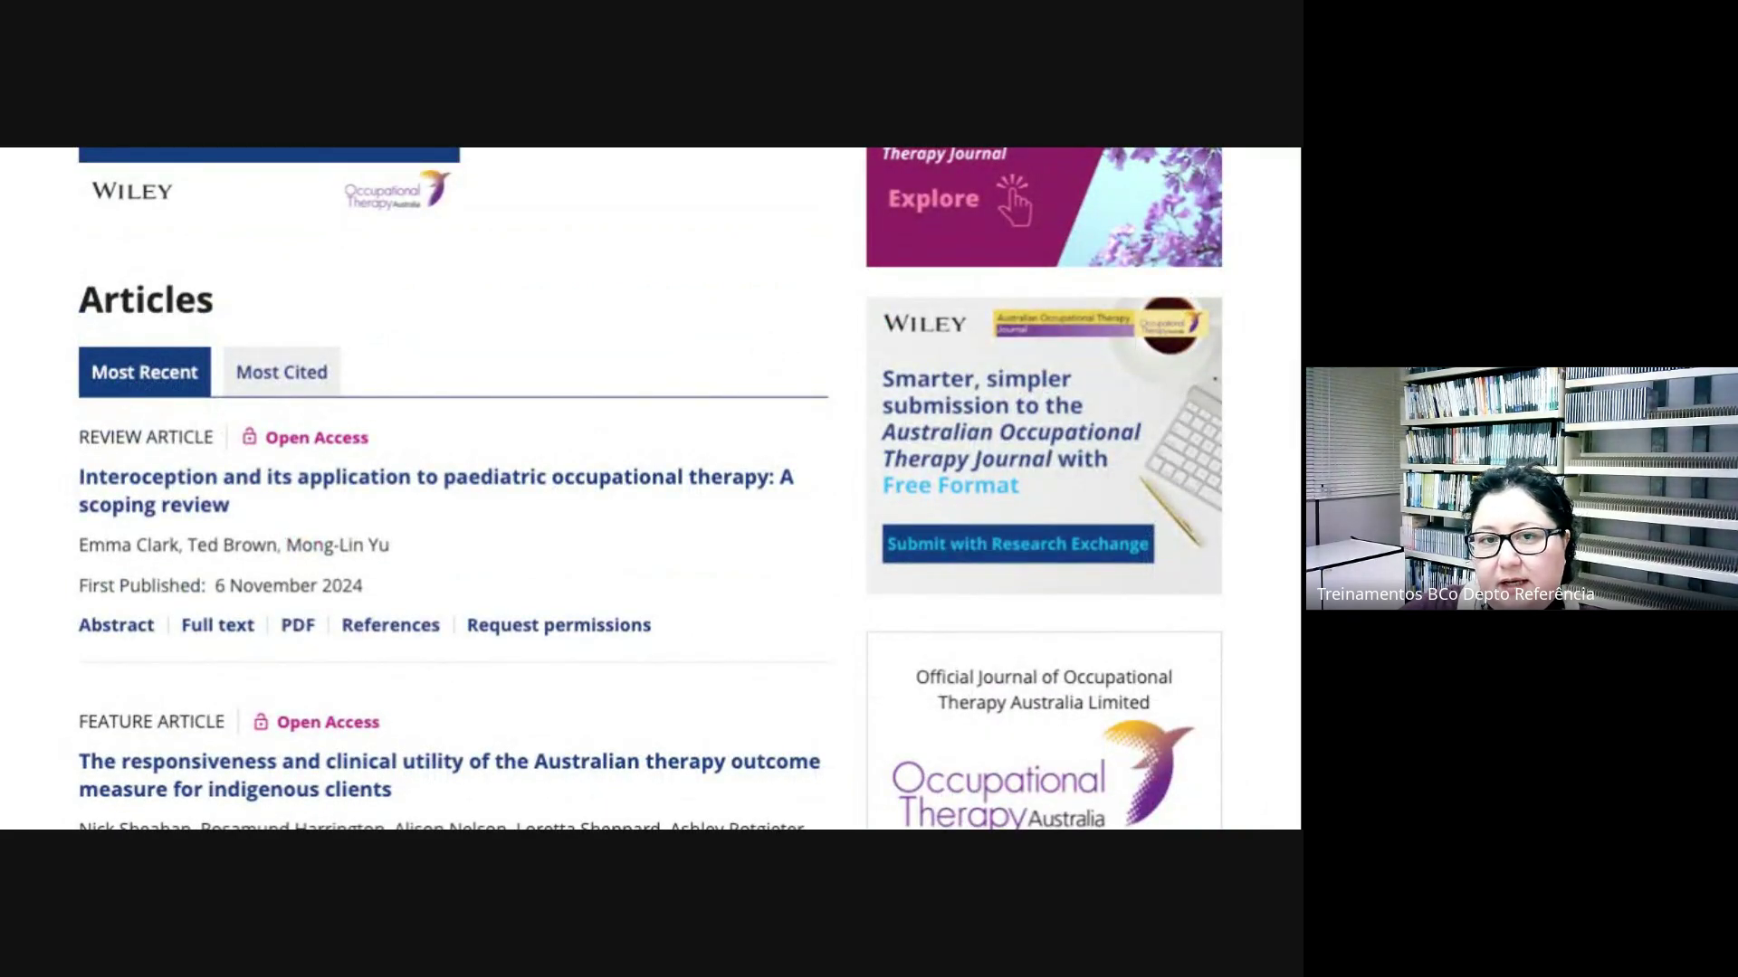
{"action": "scroll", "coordinate": [650, 489], "scroll_direction": "down", "scroll_amount": 1}
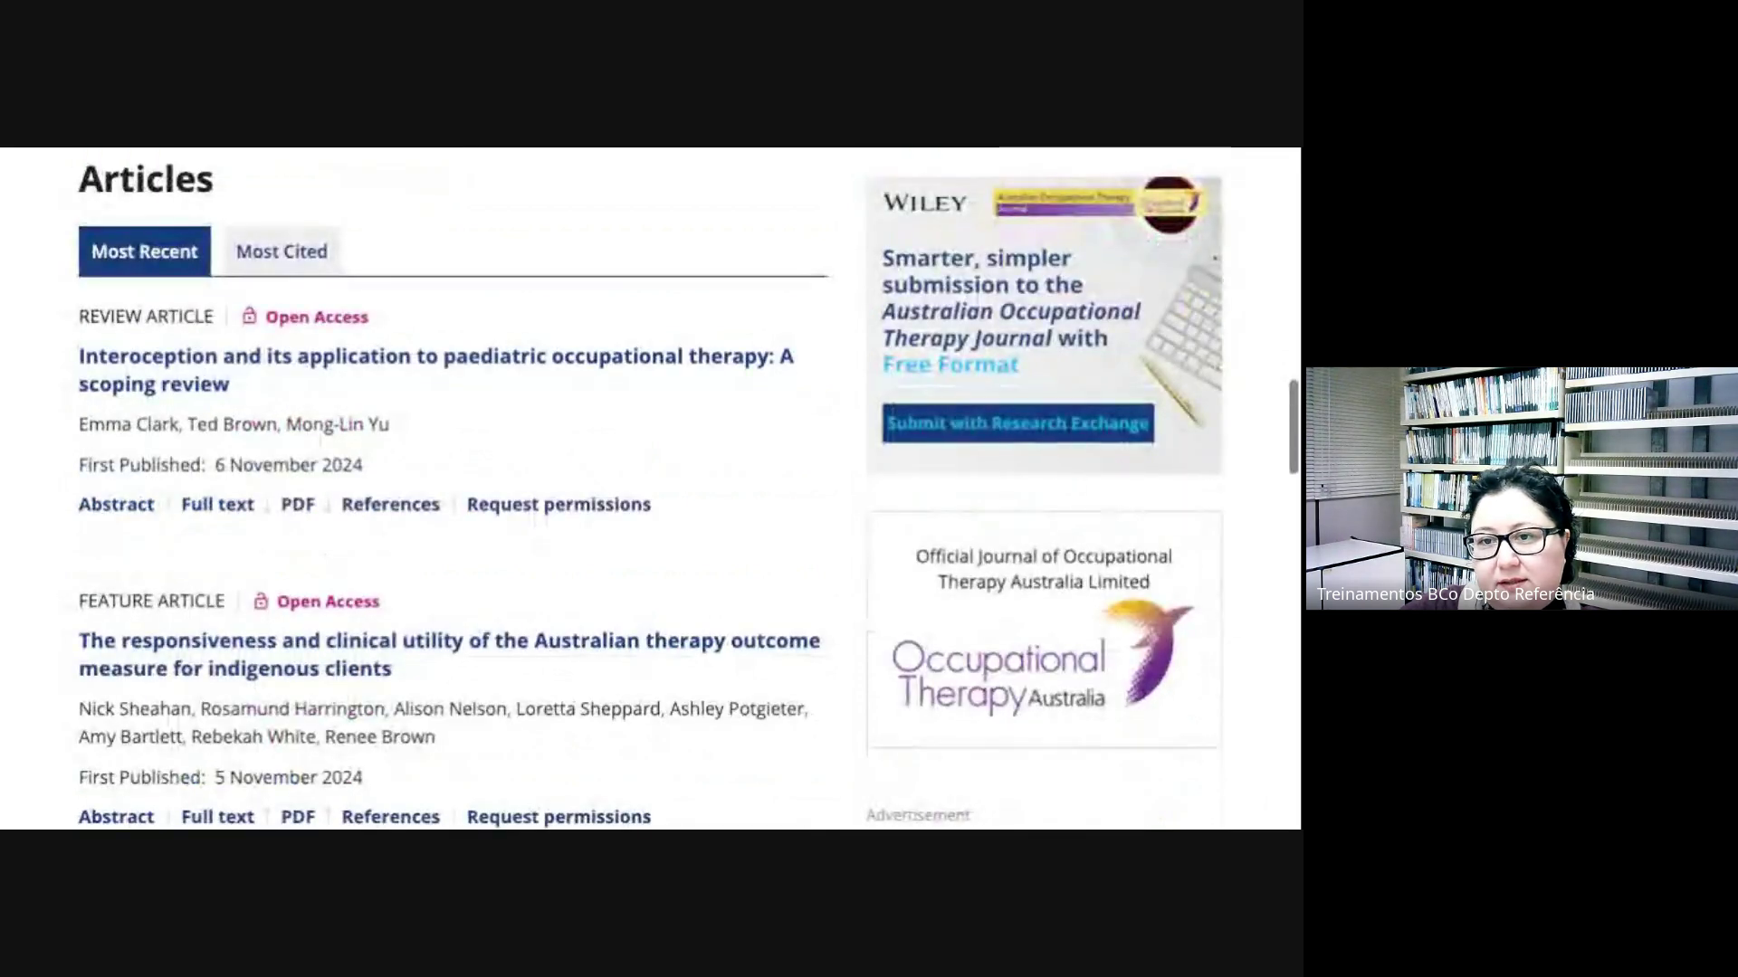
{"action": "scroll", "coordinate": [650, 489], "scroll_direction": "down", "scroll_amount": 2}
{"action": "scroll", "coordinate": [649, 489], "scroll_direction": "down", "scroll_amount": 3}
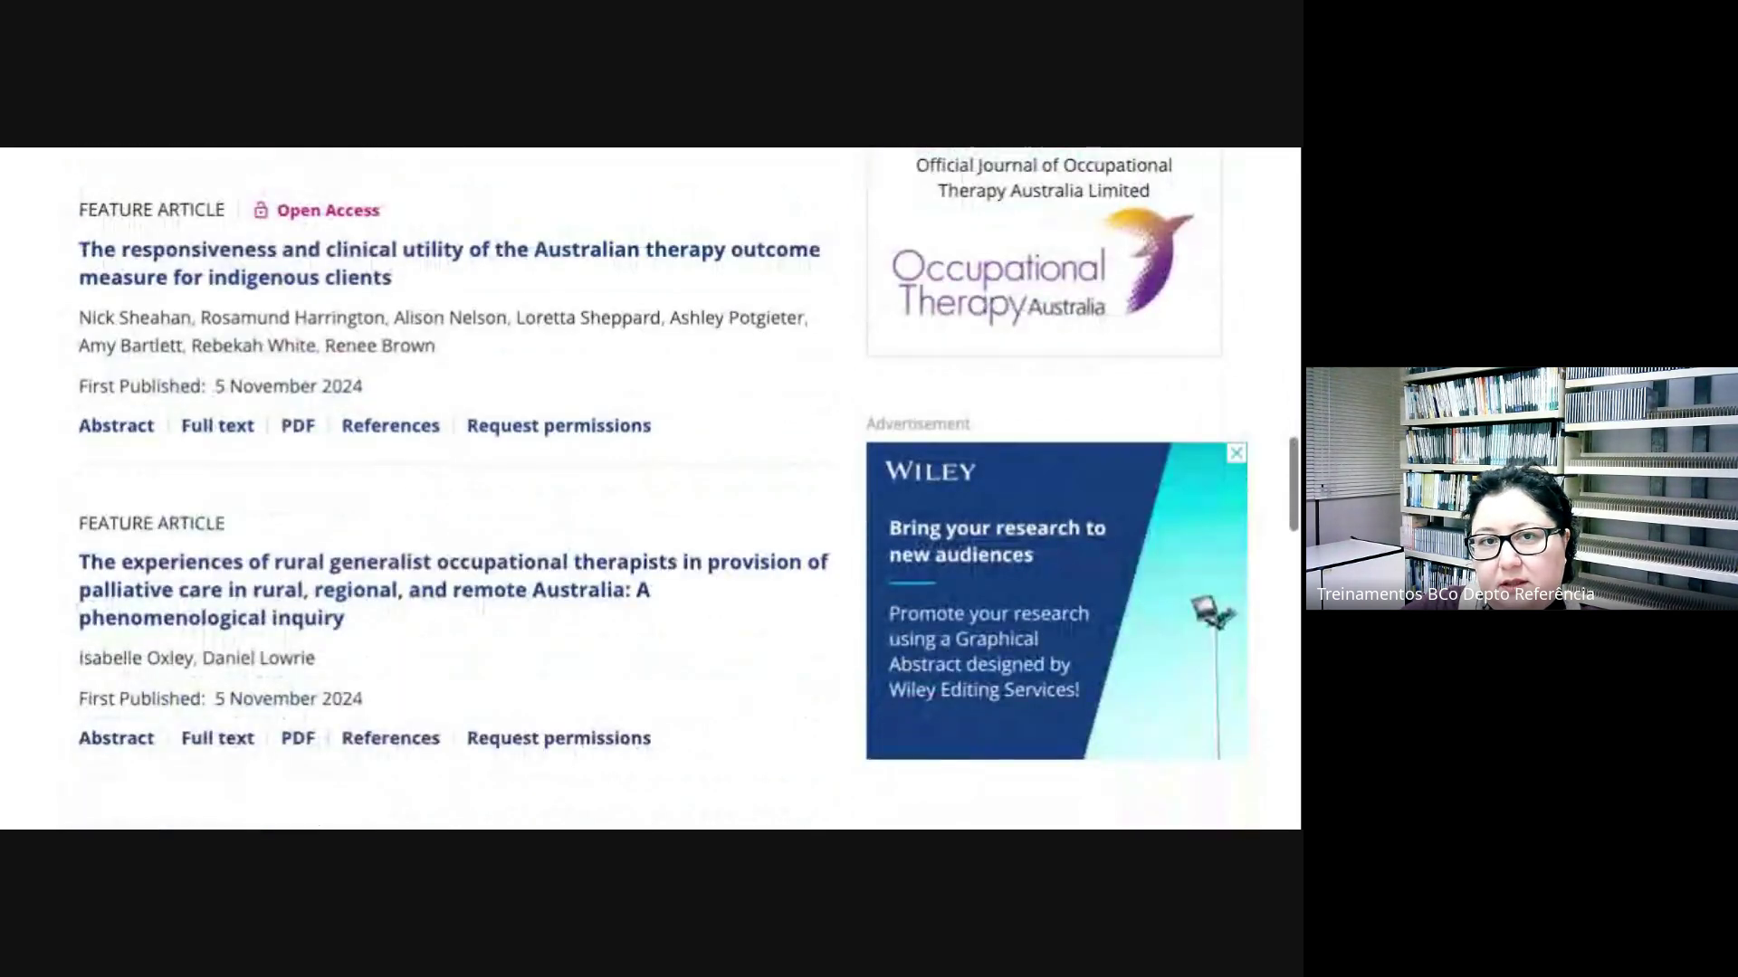
{"action": "scroll", "coordinate": [650, 488], "scroll_direction": "down", "scroll_amount": 2}
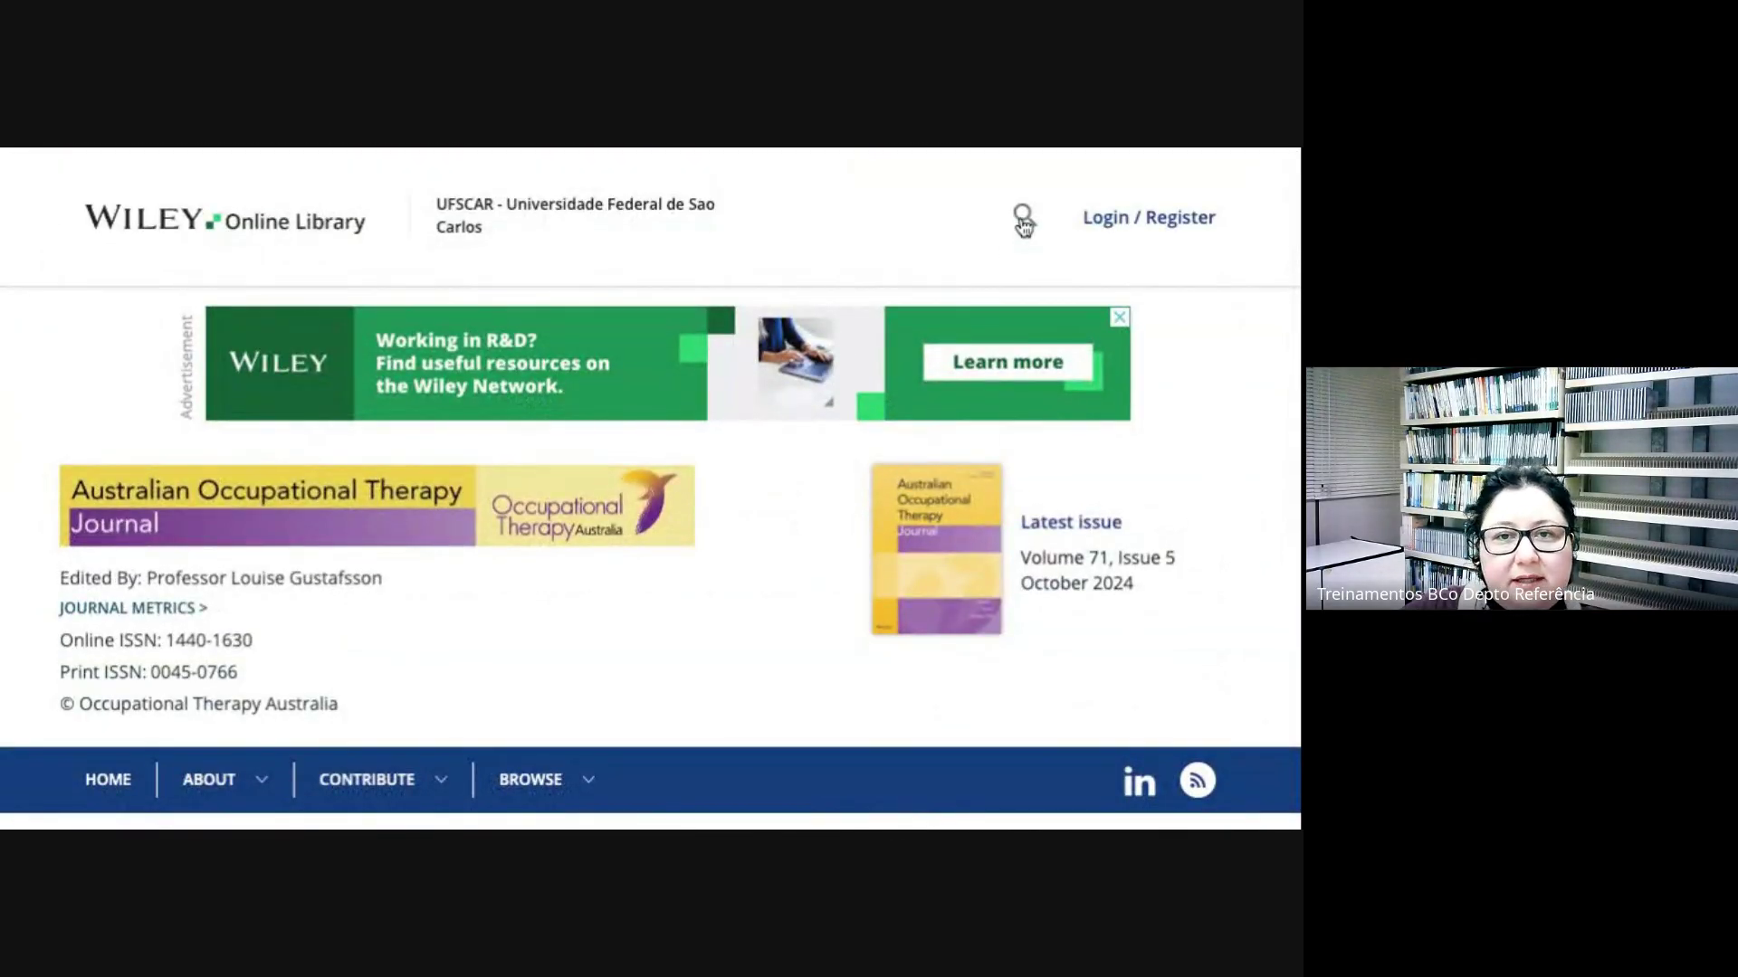
- Search within this journal for "social participation" plus the author's surname and review the top matching article
{"action": "left_click", "coordinate": [1023, 222]}
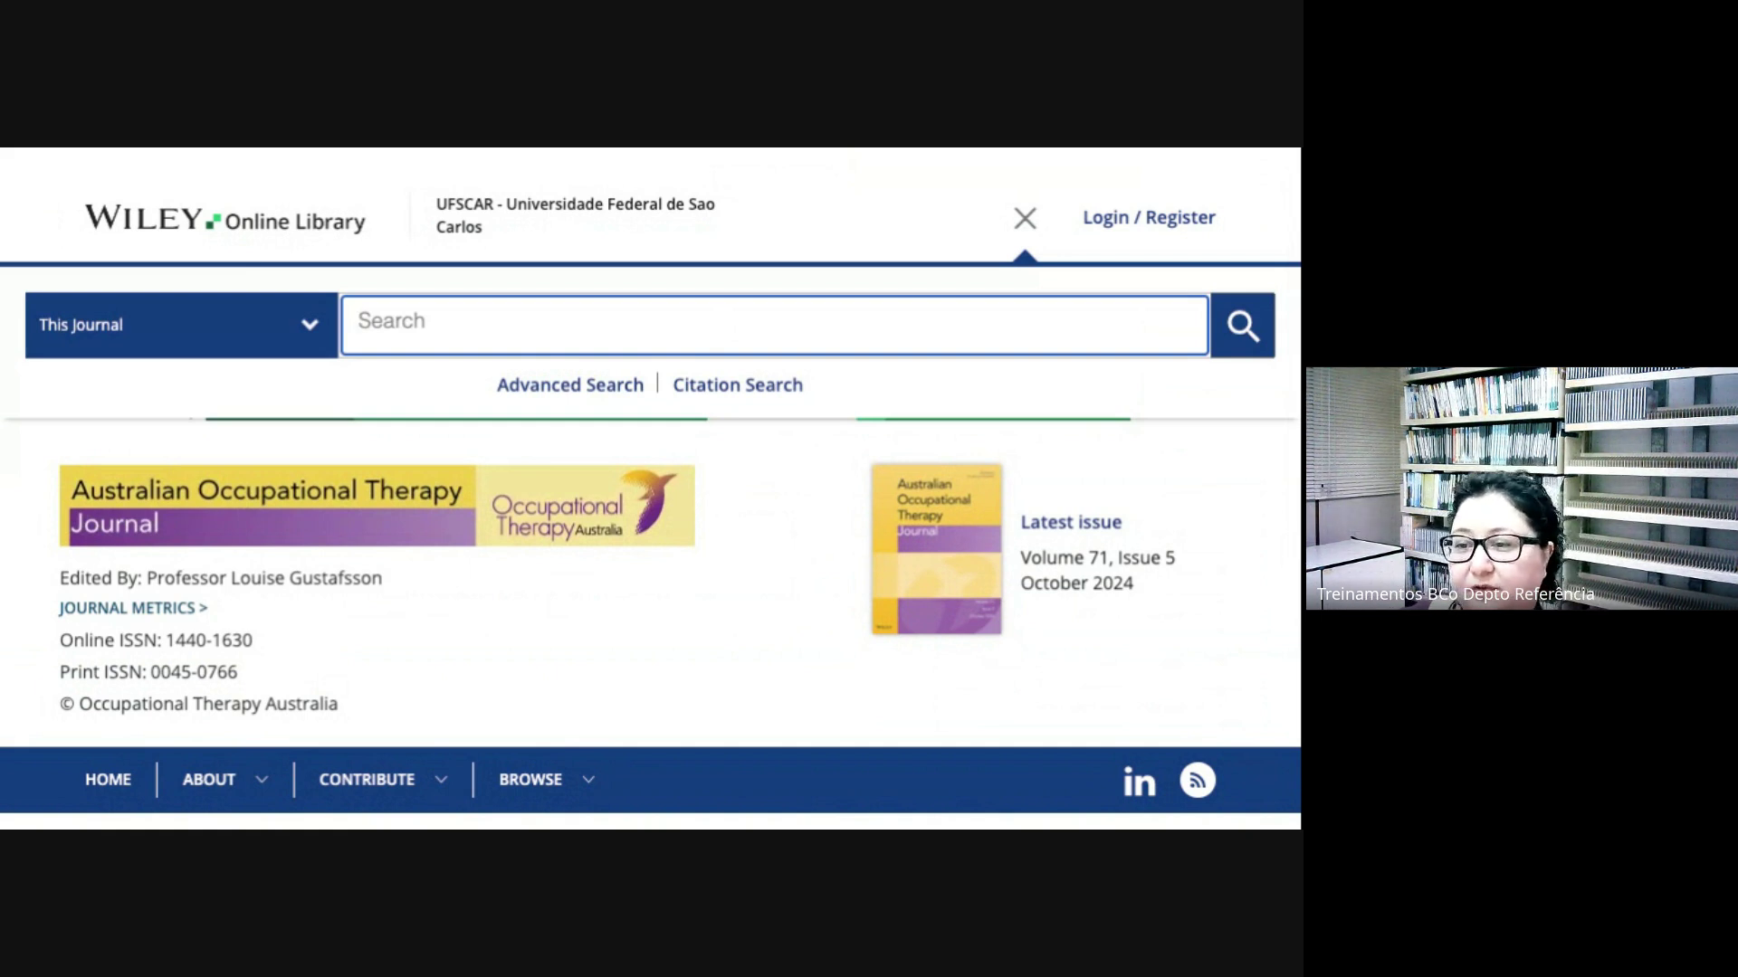
{"action": "type", "text": "social"}
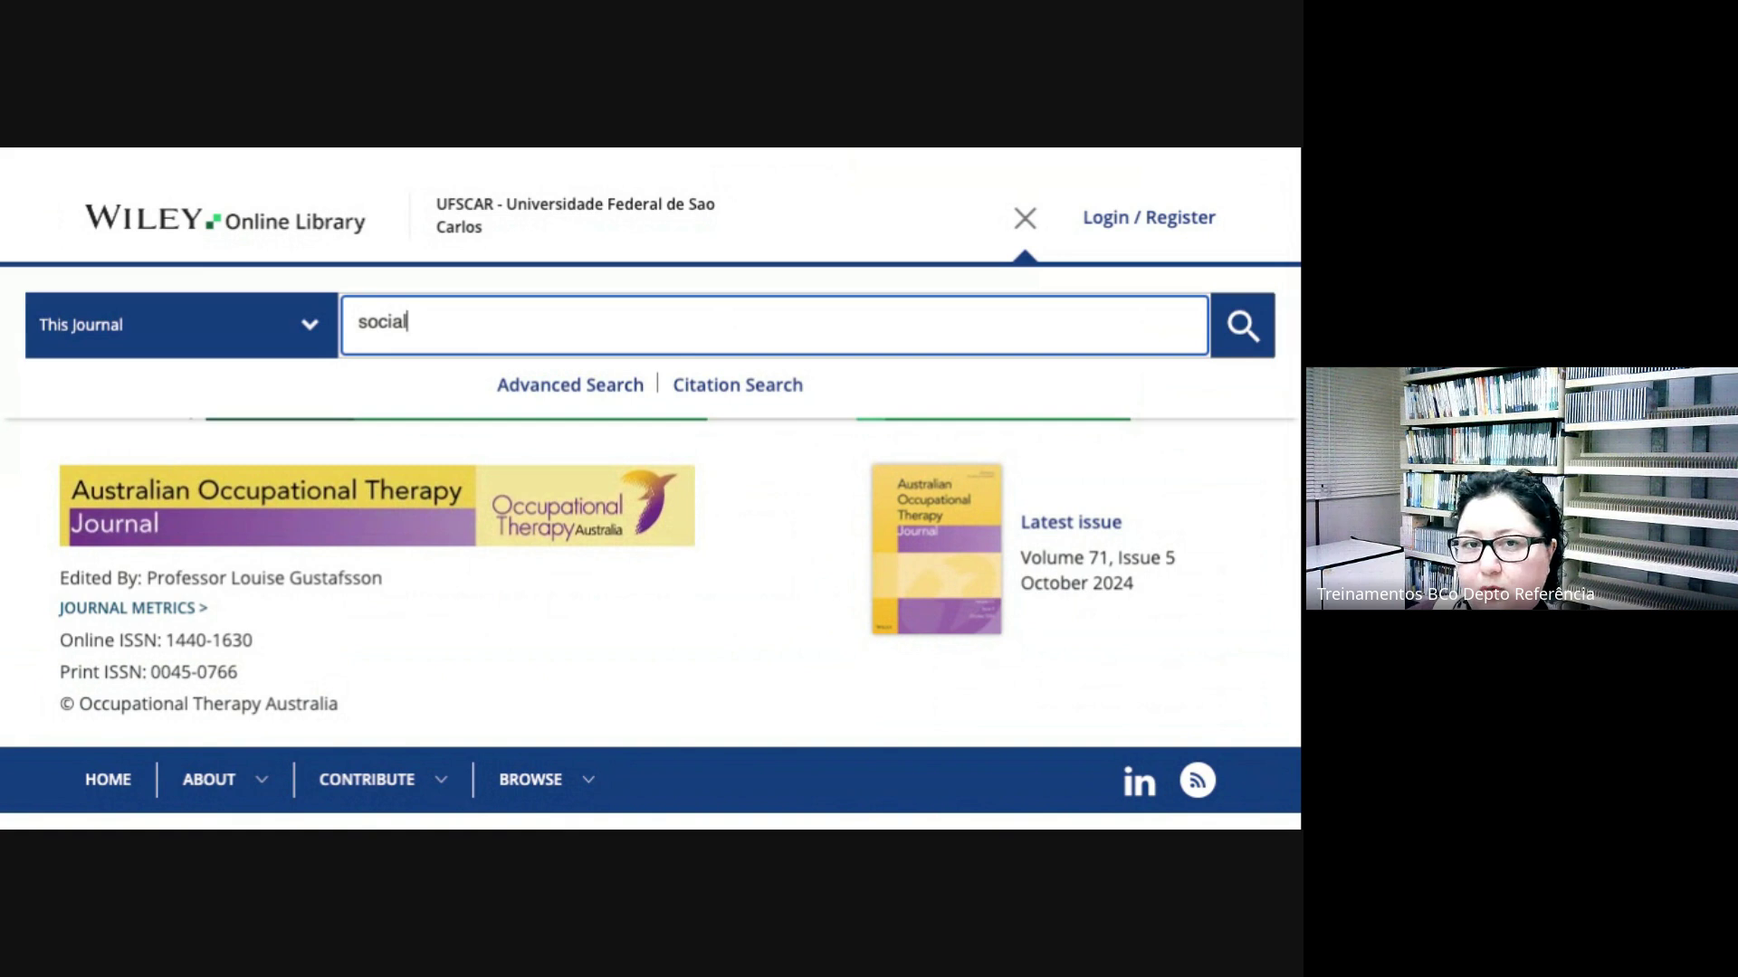
{"action": "type", "text": " parti"}
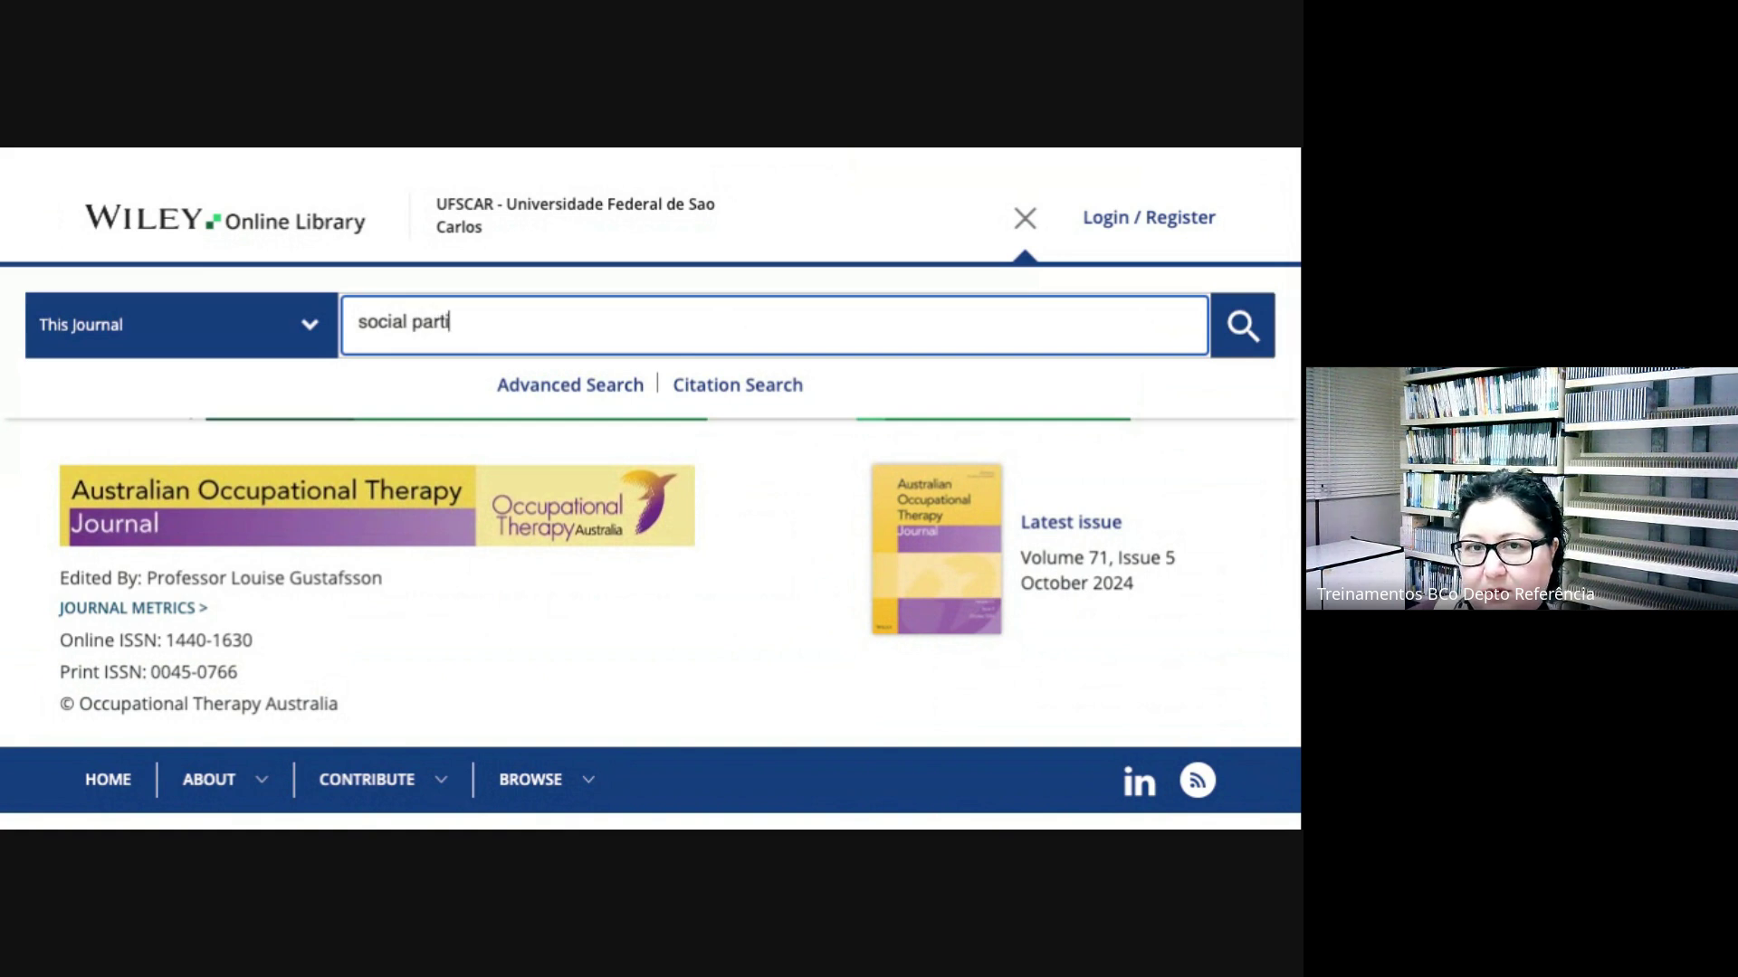
{"action": "type", "text": "cipation"}
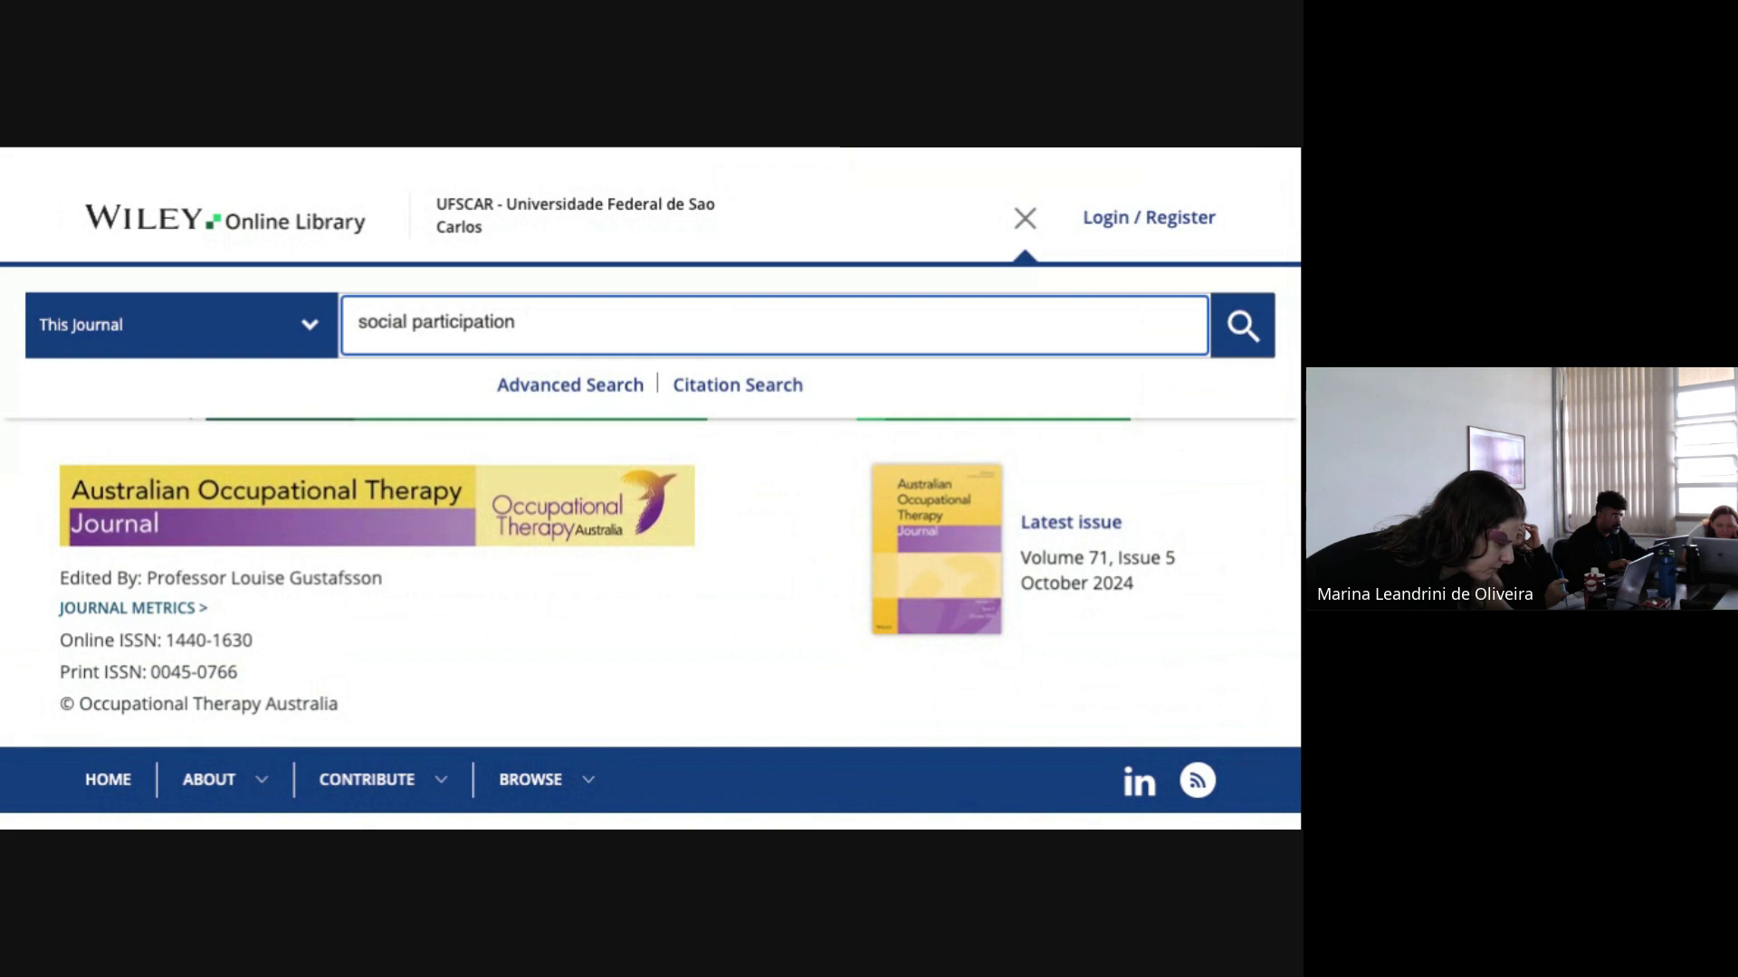
{"action": "type", "text": " oliver"}
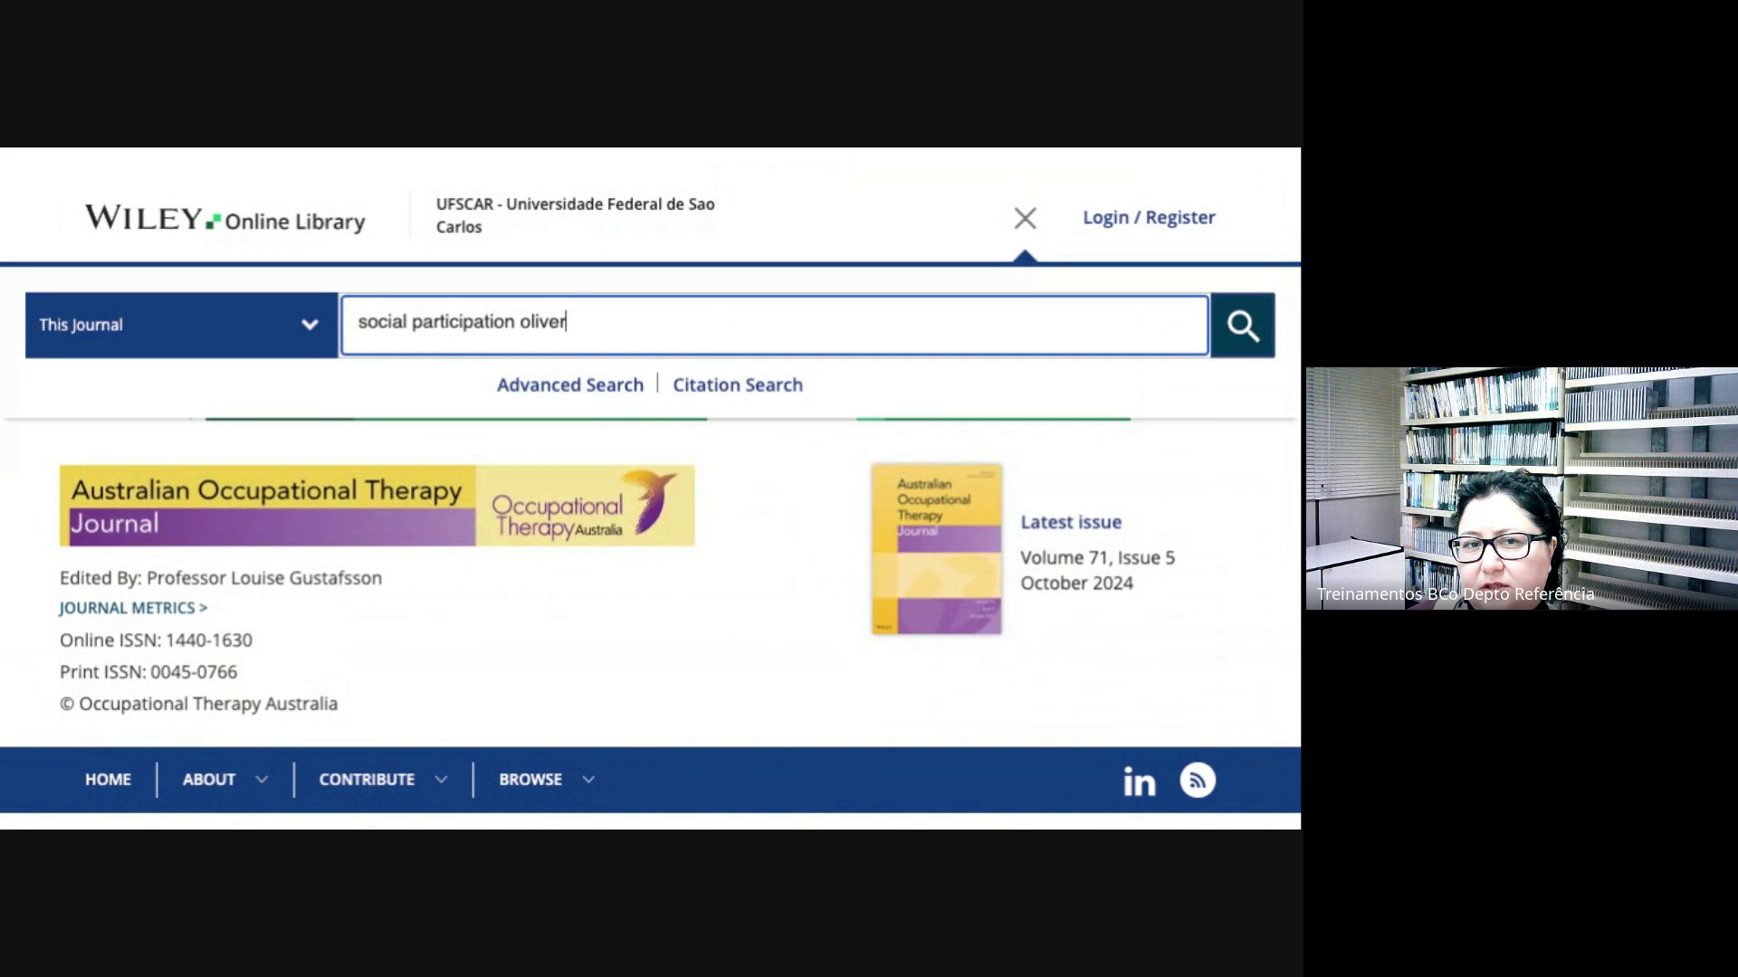
{"action": "key", "text": "Tab"}
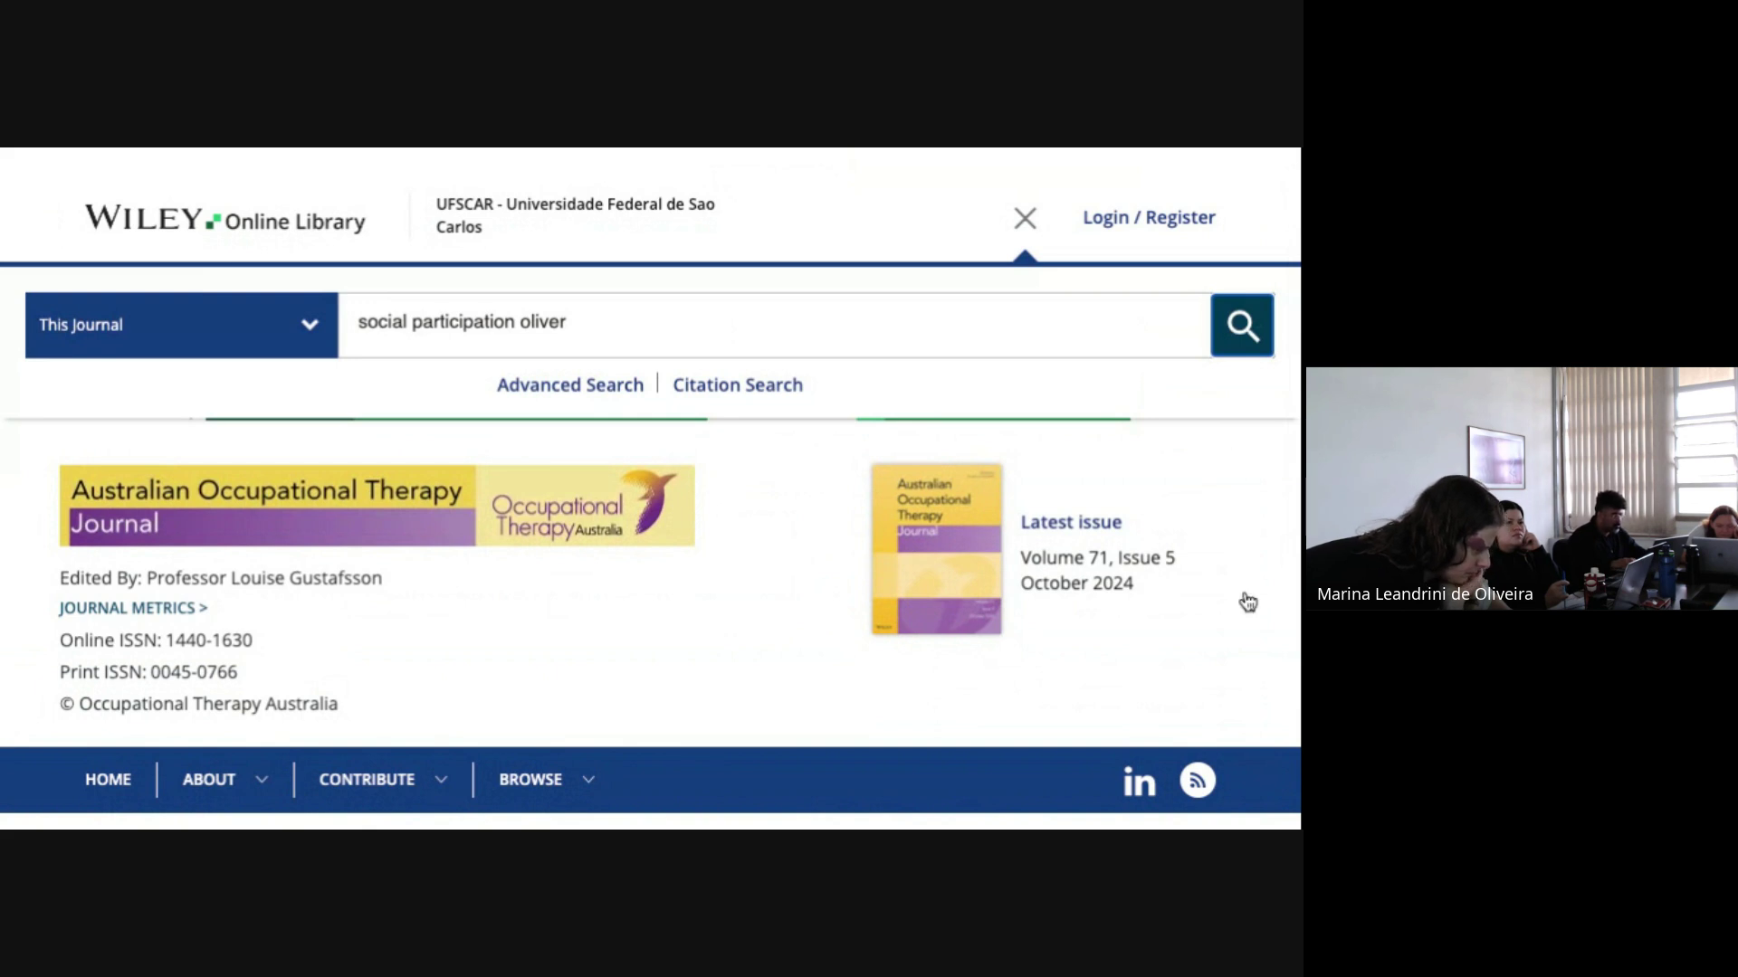
{"action": "key", "text": "Return"}
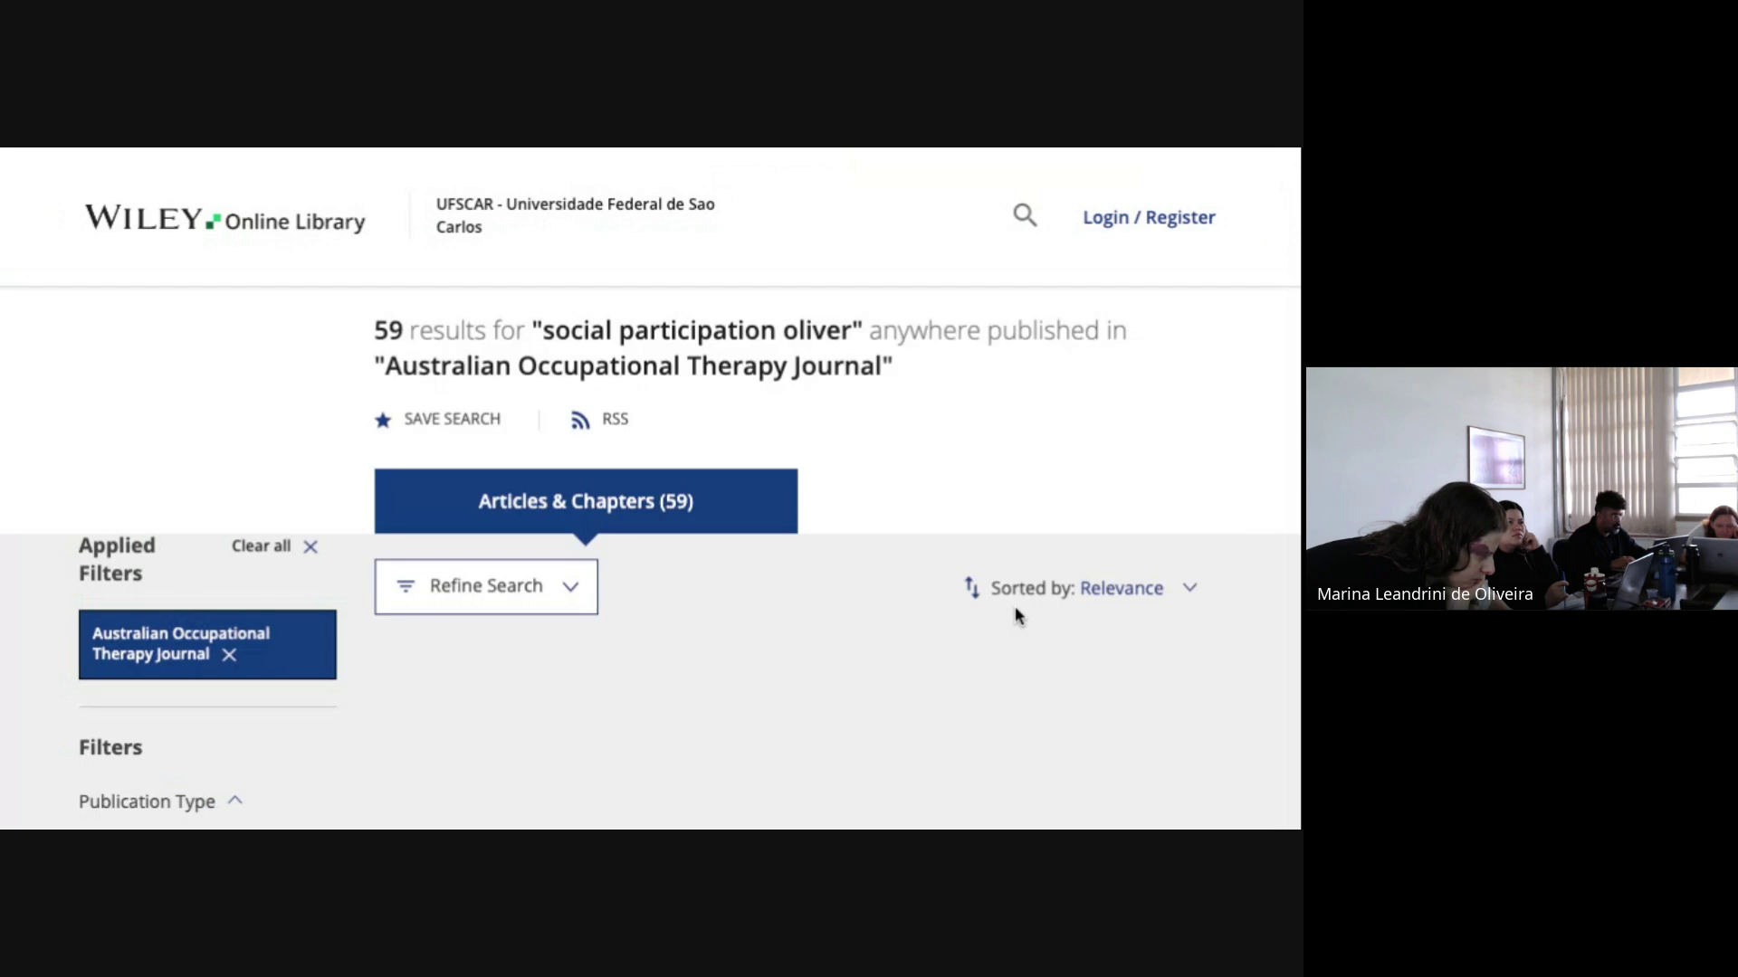
{"action": "scroll", "coordinate": [931, 659], "scroll_direction": "down", "scroll_amount": 1}
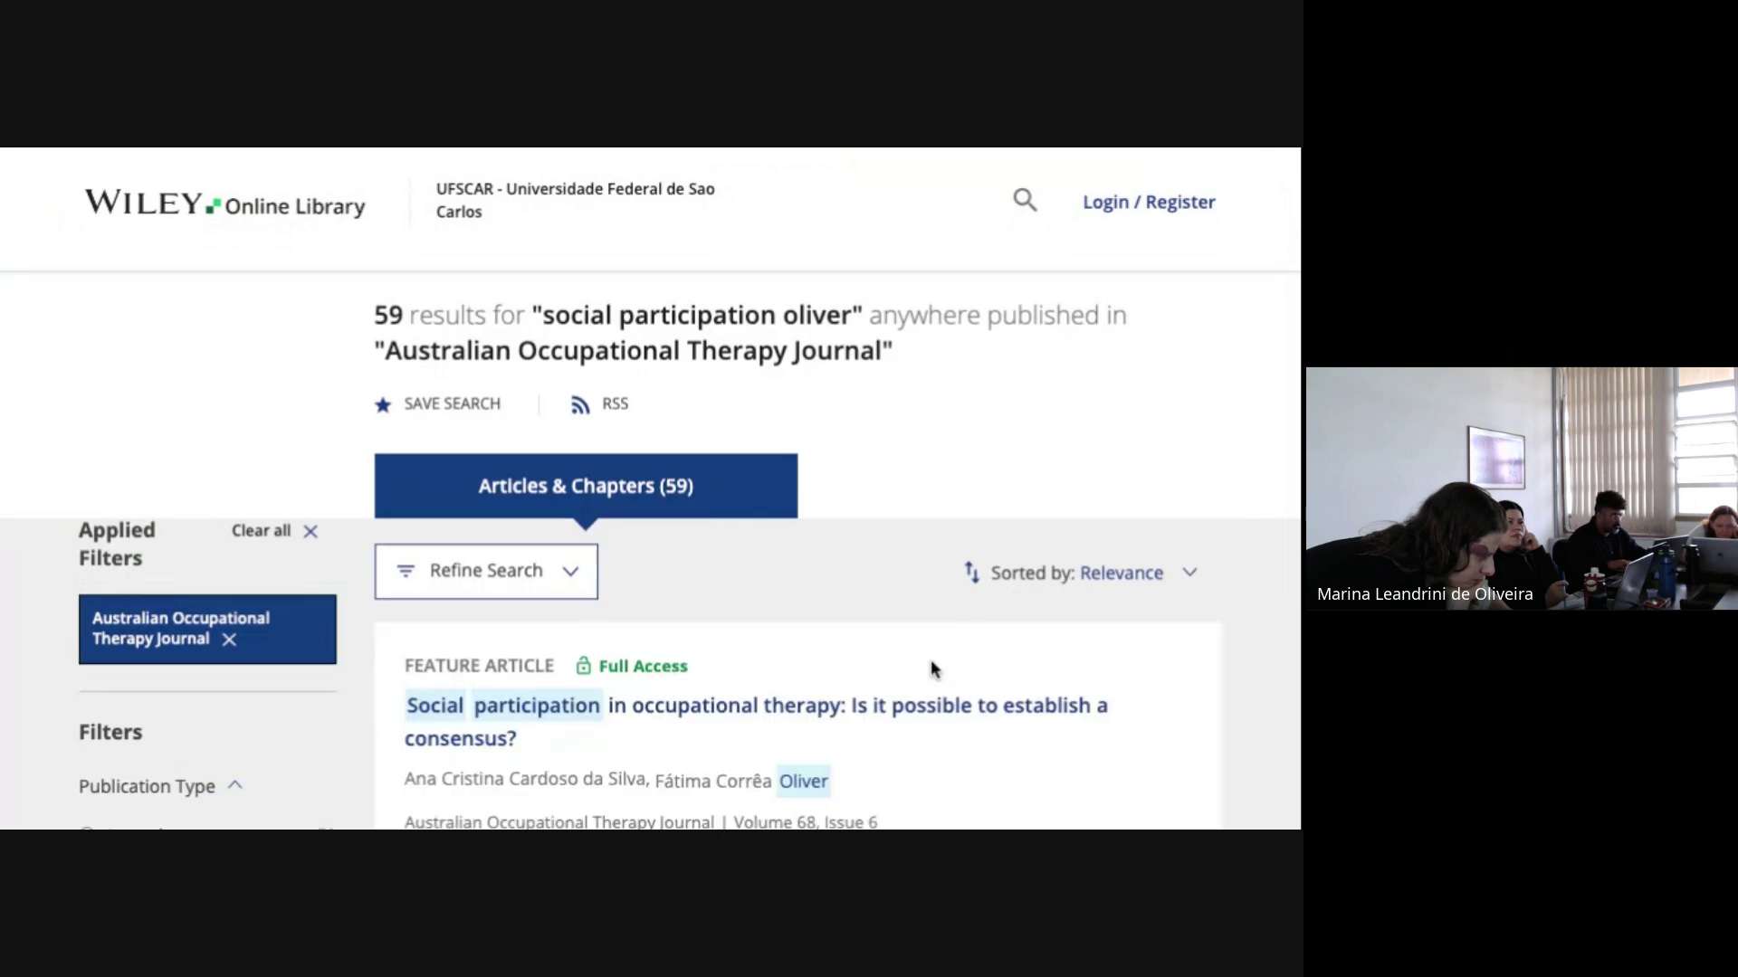
{"action": "scroll", "coordinate": [931, 670], "scroll_direction": "down", "scroll_amount": 3}
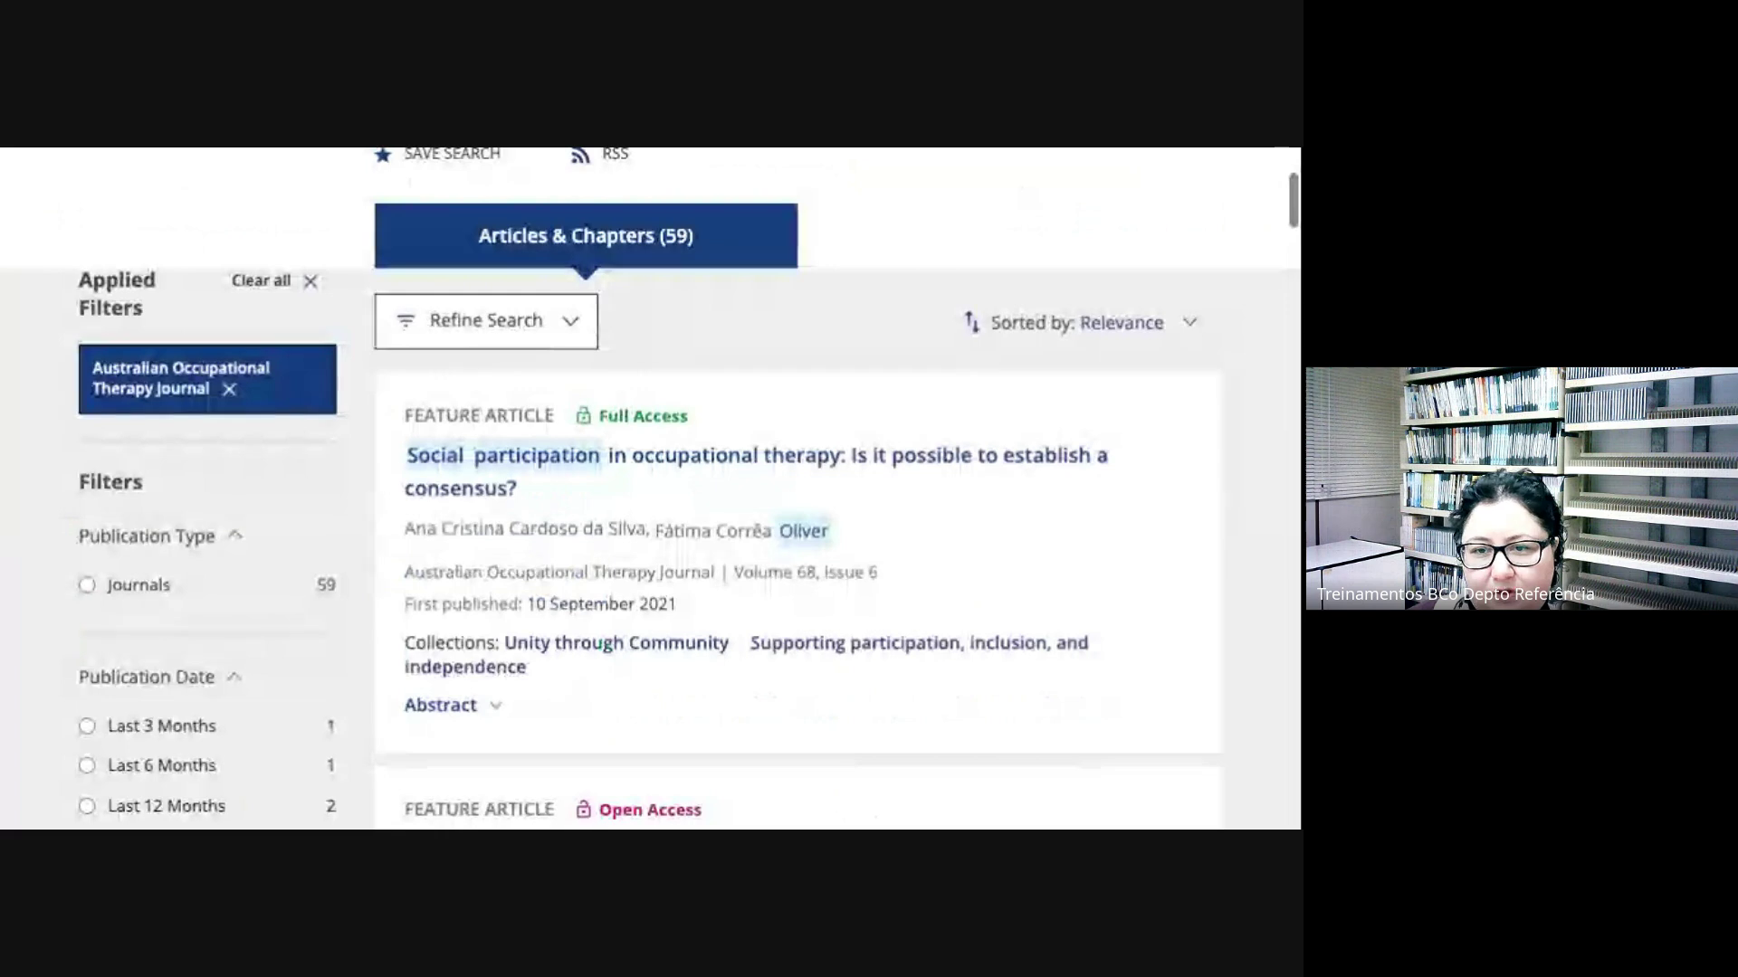
{"action": "scroll", "coordinate": [714, 402], "scroll_direction": "down", "scroll_amount": 1}
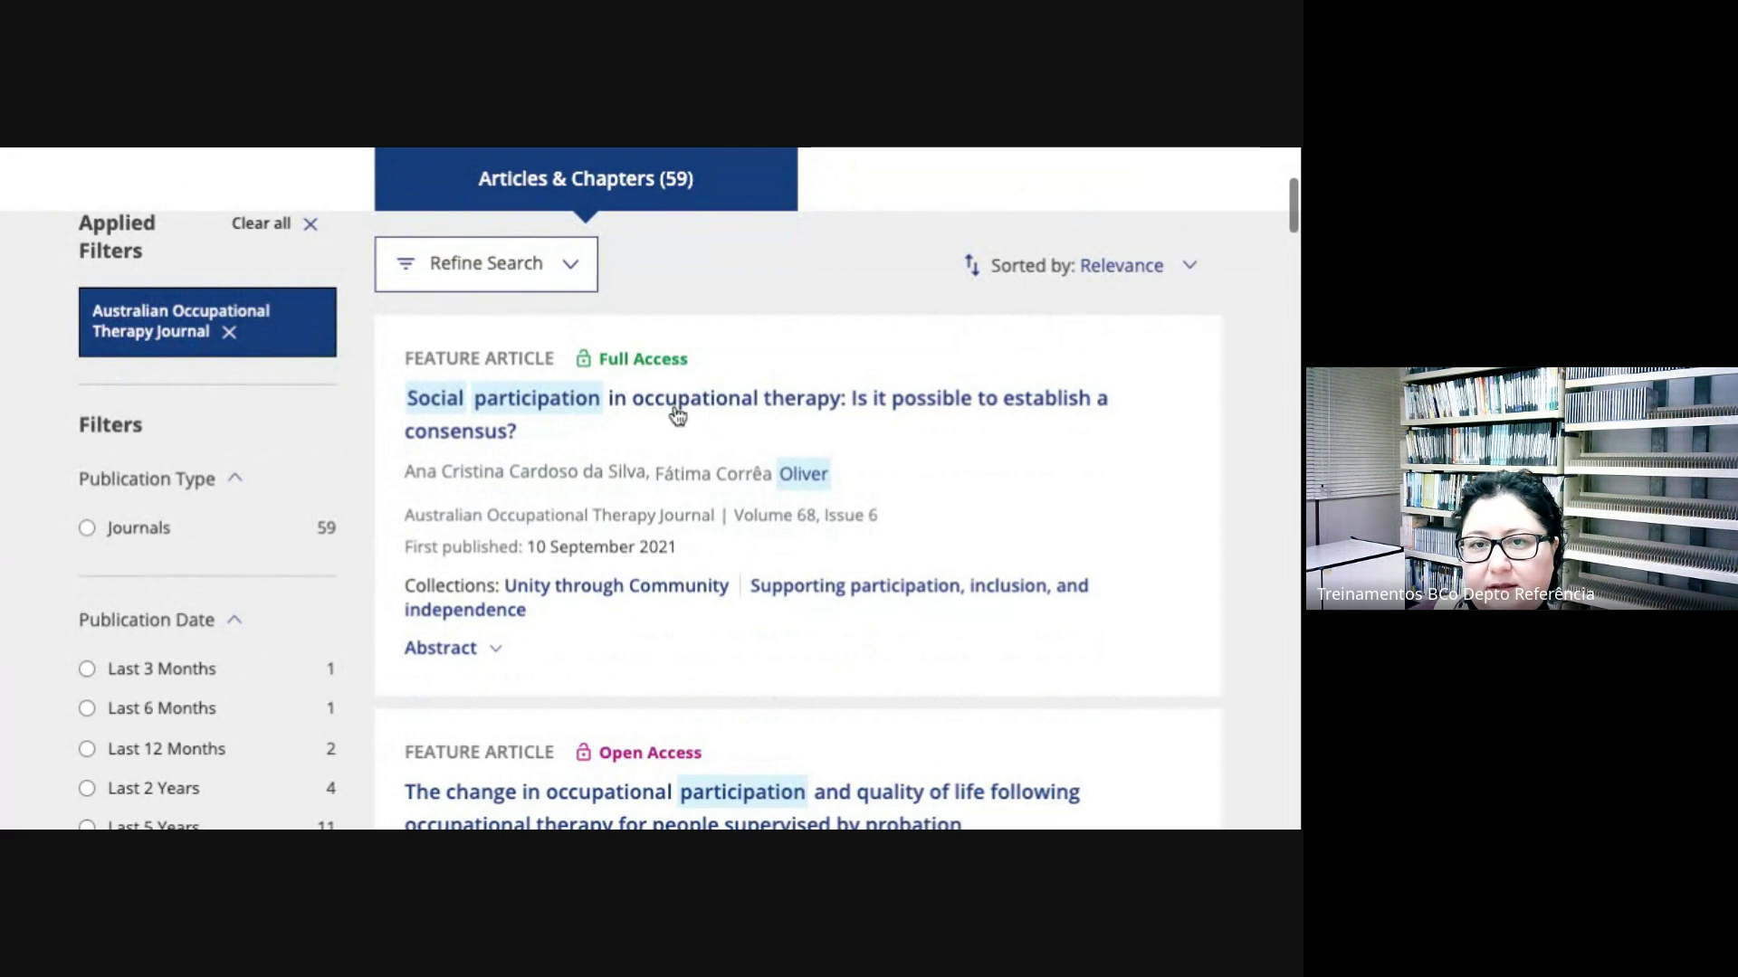
{"action": "scroll", "coordinate": [638, 409], "scroll_direction": "up", "scroll_amount": 1}
{"action": "scroll", "coordinate": [639, 493], "scroll_direction": "down", "scroll_amount": 1}
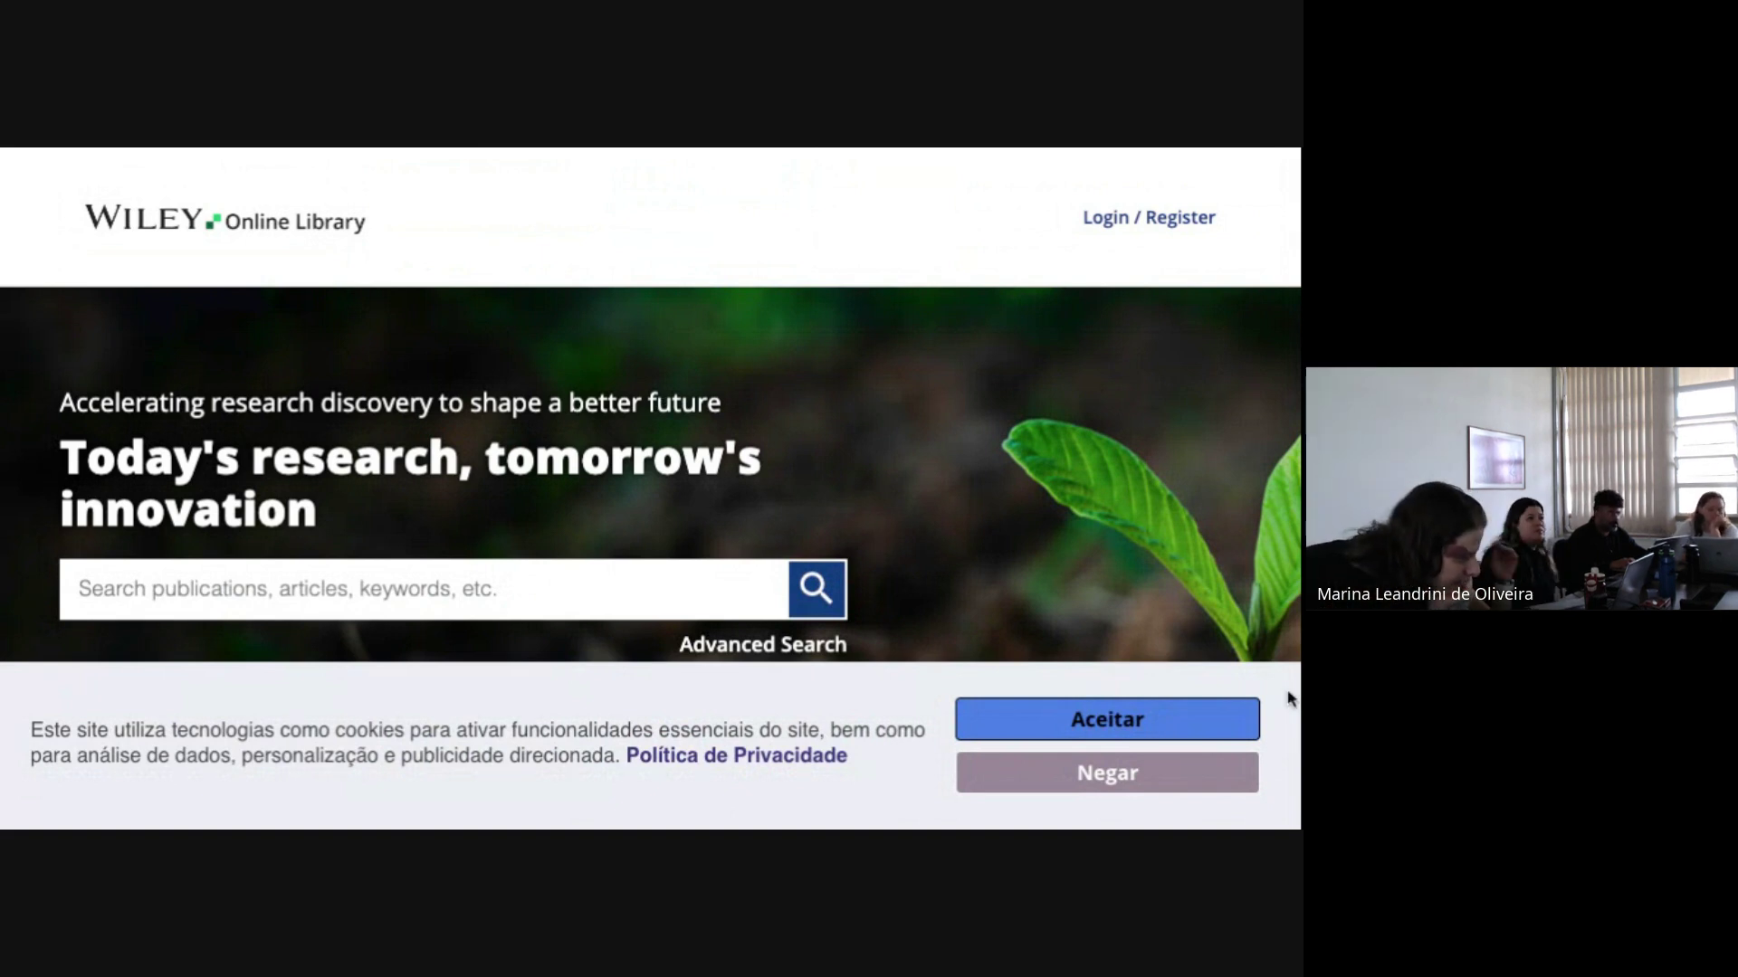
- Accept the cookie notice on the general Wiley Online Library home page and look through its resources and subject areas
{"action": "left_click", "coordinate": [1164, 719]}
{"action": "scroll", "coordinate": [1150, 653], "scroll_direction": "down", "scroll_amount": 2}
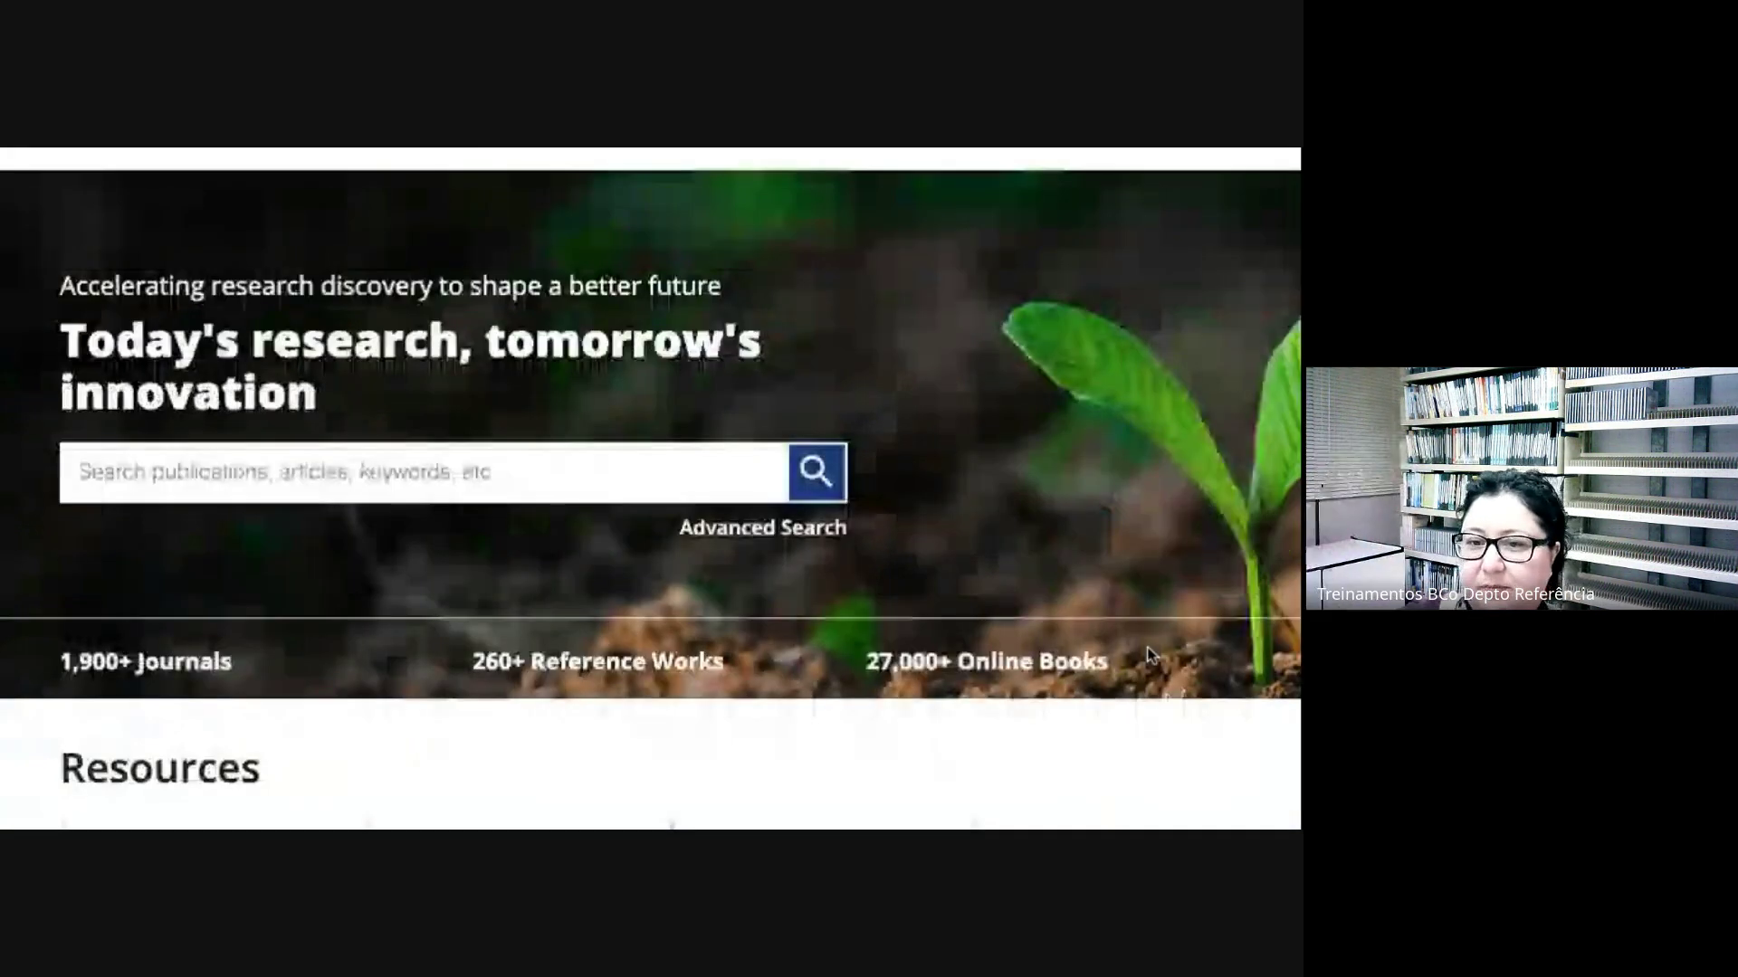
{"action": "scroll", "coordinate": [1150, 654], "scroll_direction": "down", "scroll_amount": 1}
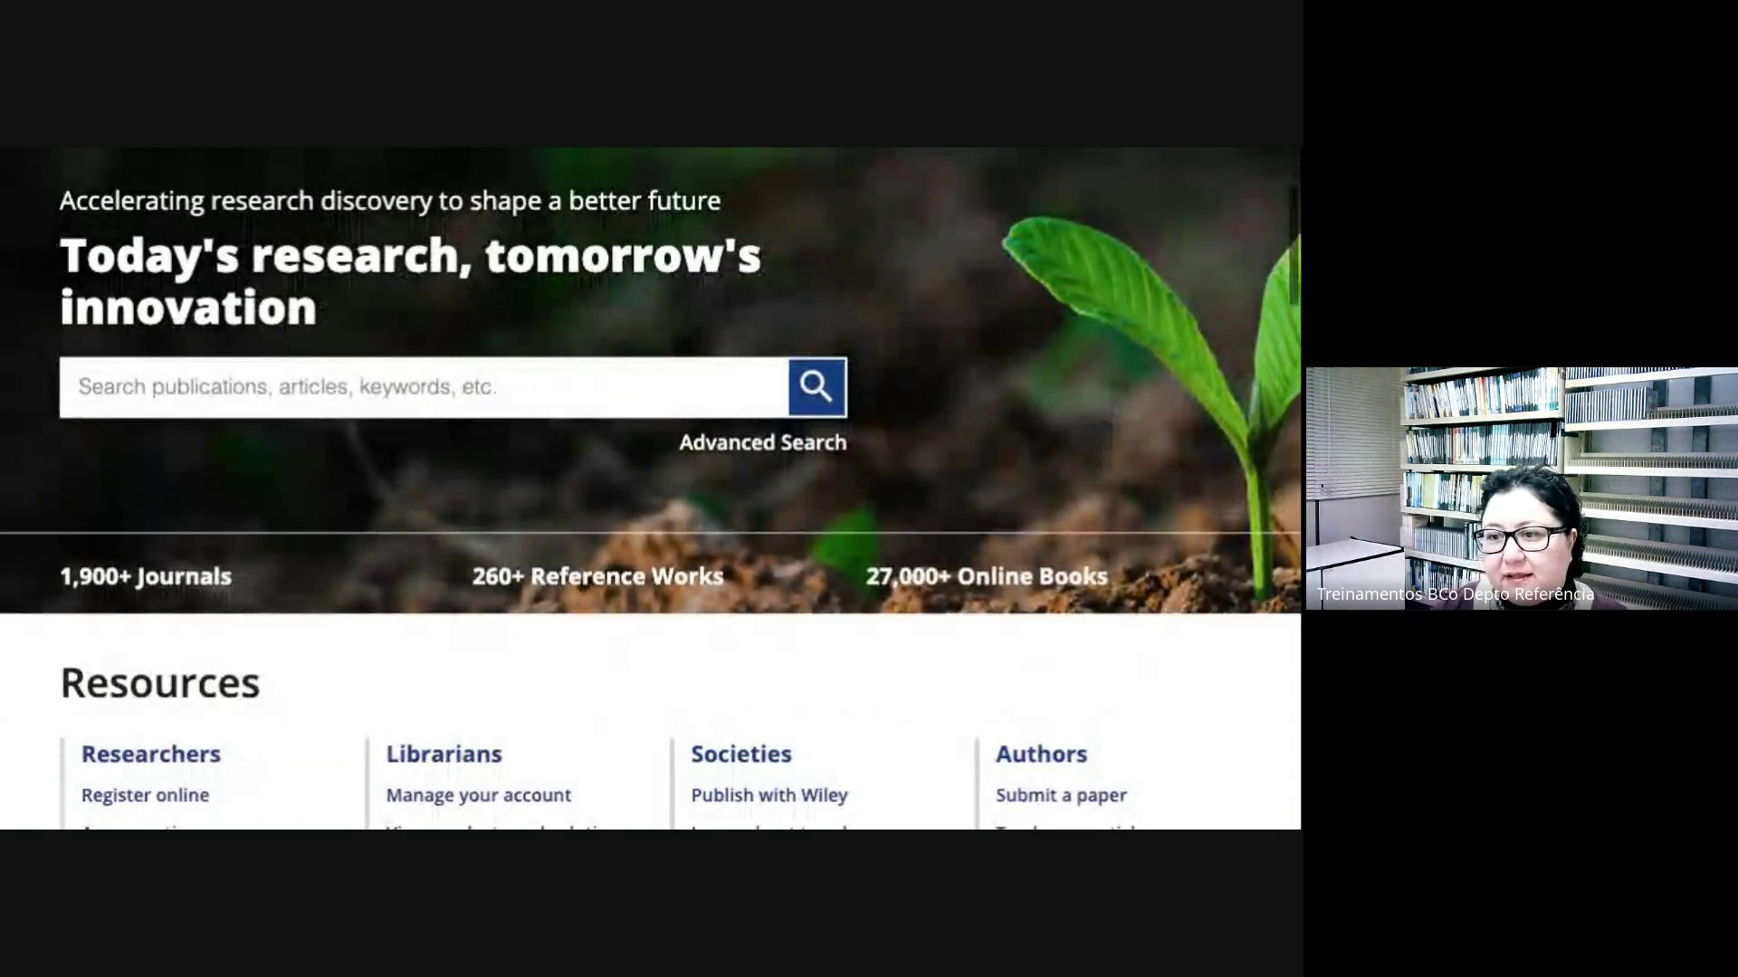
{"action": "scroll", "coordinate": [1149, 653], "scroll_direction": "down", "scroll_amount": 2}
{"action": "scroll", "coordinate": [1149, 654], "scroll_direction": "down", "scroll_amount": 1}
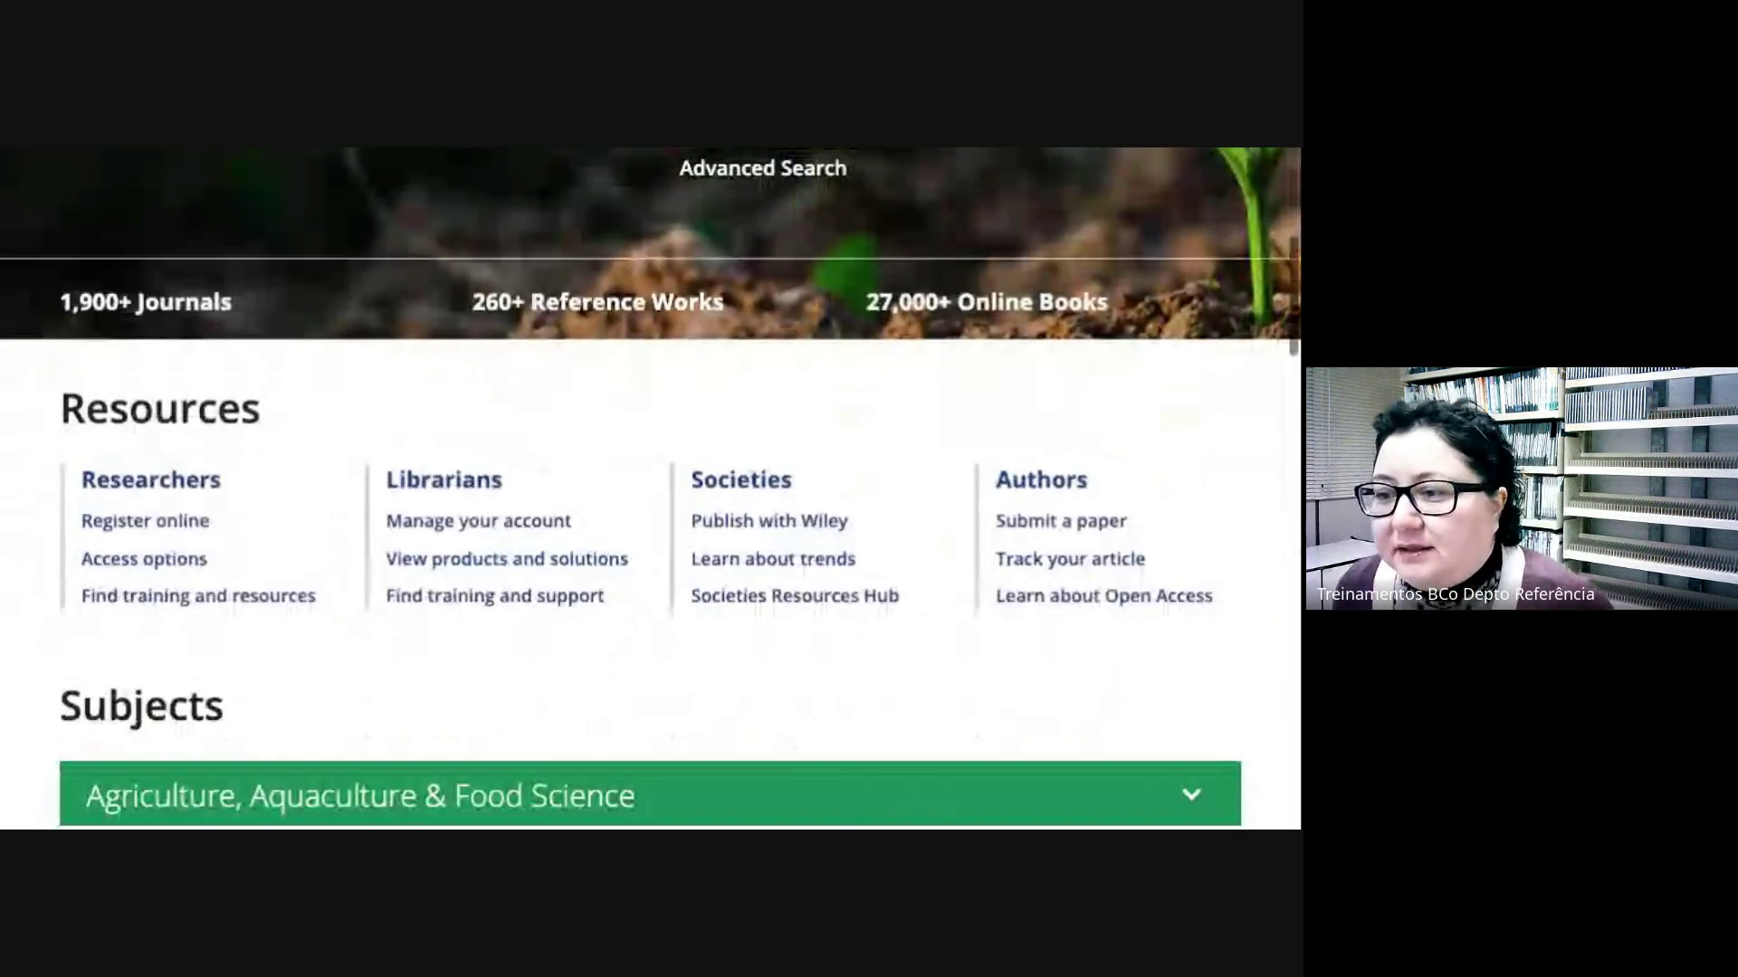
{"action": "scroll", "coordinate": [650, 489], "scroll_direction": "down", "scroll_amount": 6}
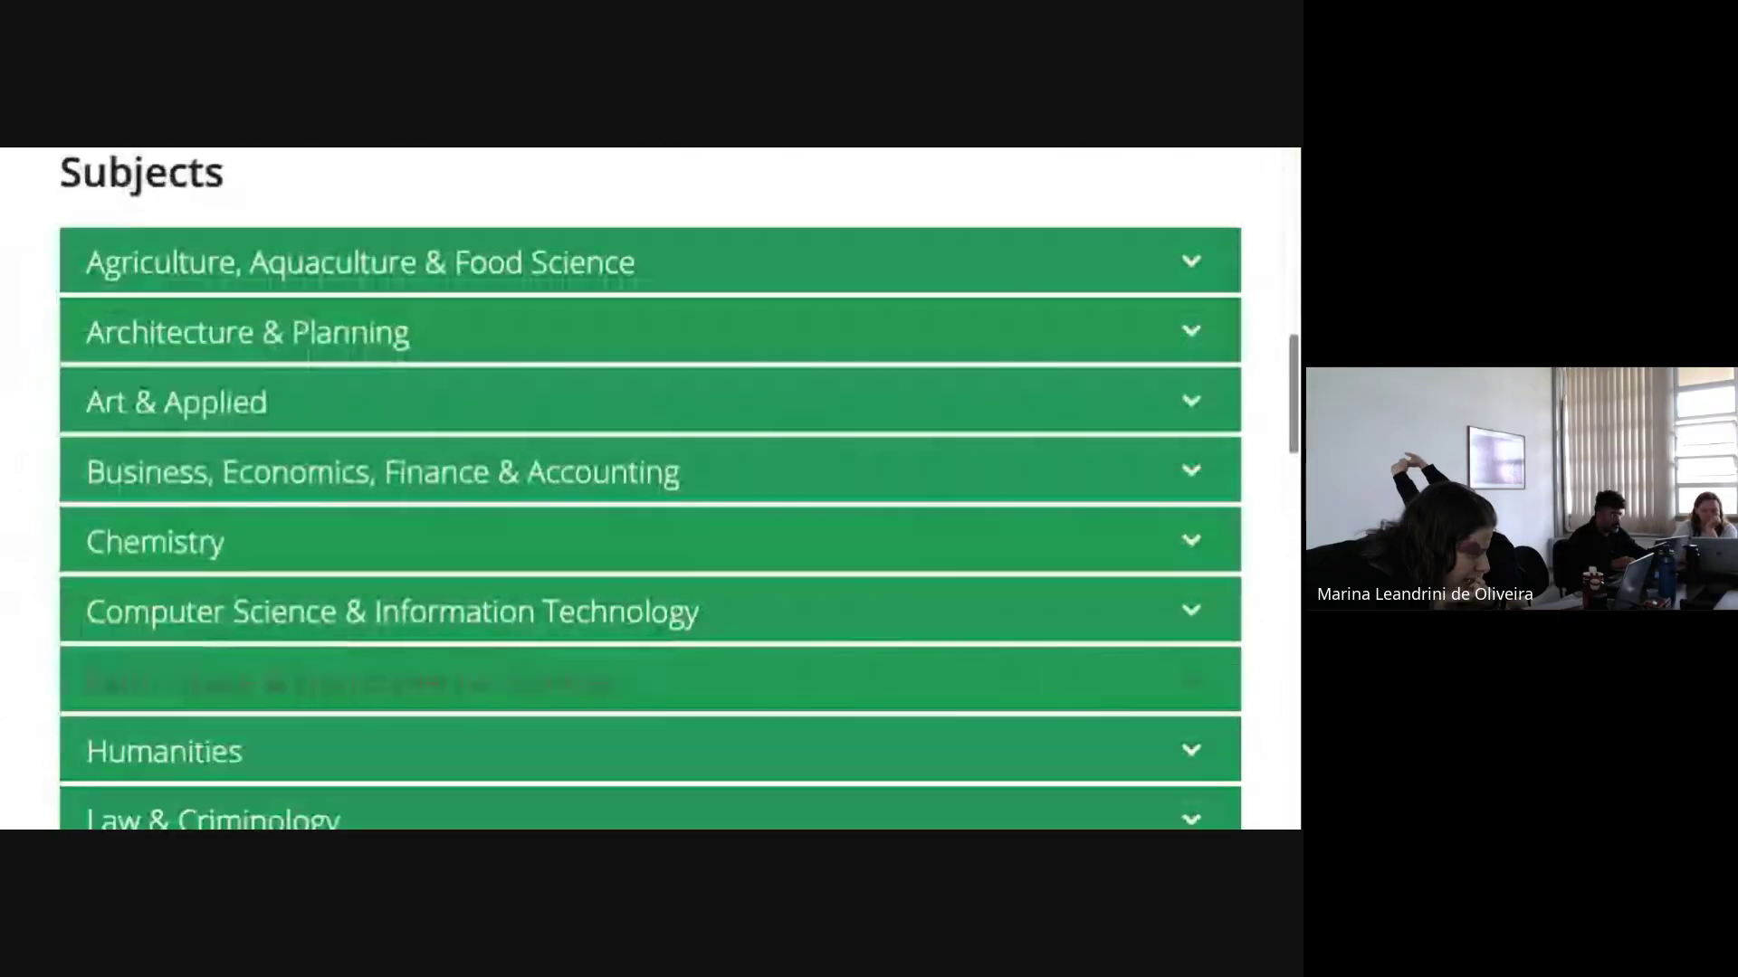
{"action": "scroll", "coordinate": [650, 489], "scroll_direction": "down", "scroll_amount": 14}
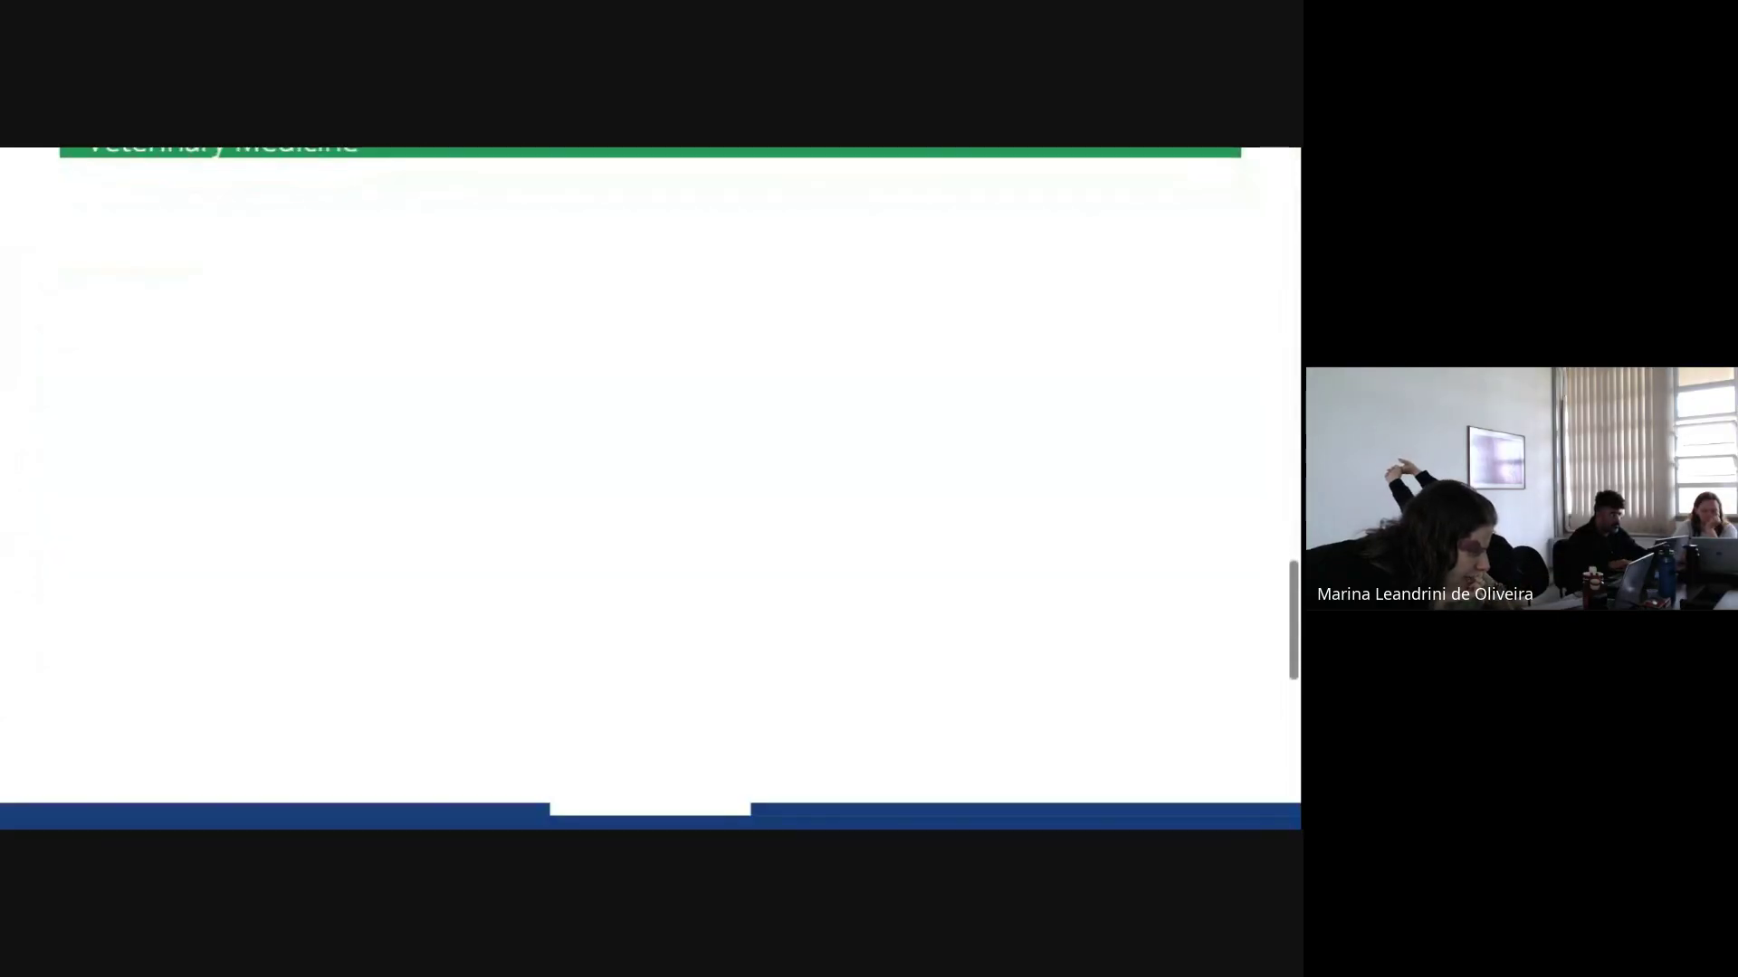
{"action": "scroll", "coordinate": [650, 489], "scroll_direction": "down", "scroll_amount": 5}
{"action": "scroll", "coordinate": [650, 488], "scroll_direction": "up", "scroll_amount": 12}
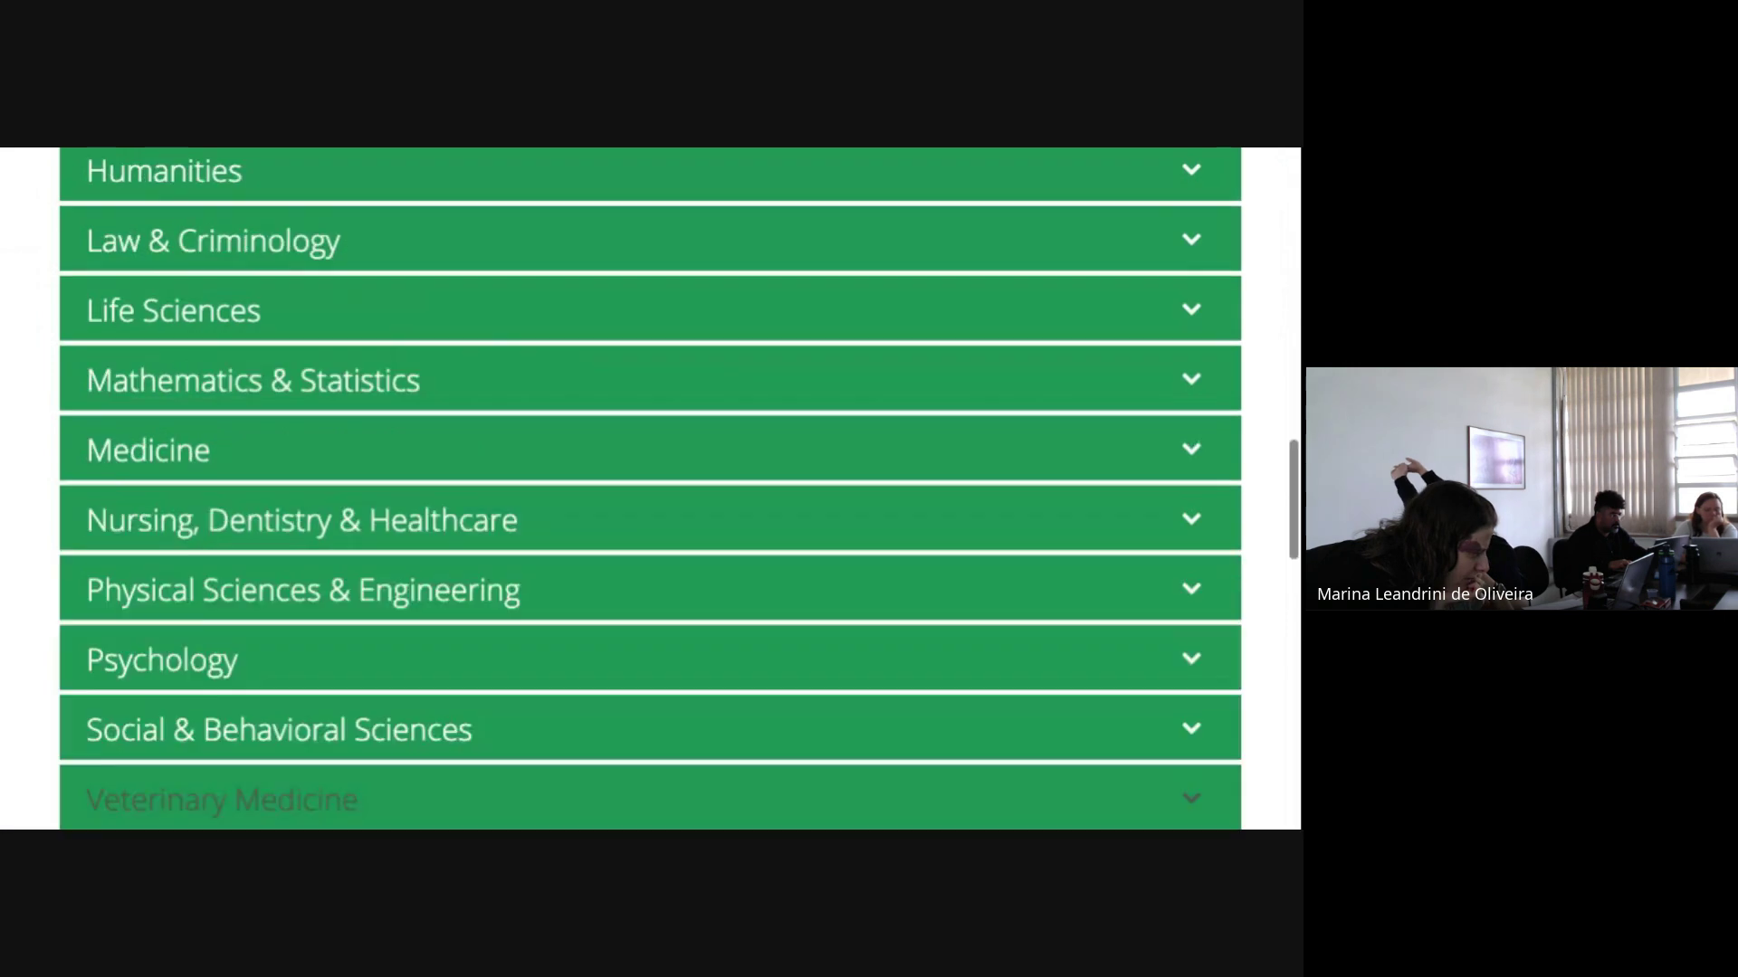
{"action": "scroll", "coordinate": [650, 489], "scroll_direction": "up", "scroll_amount": 20}
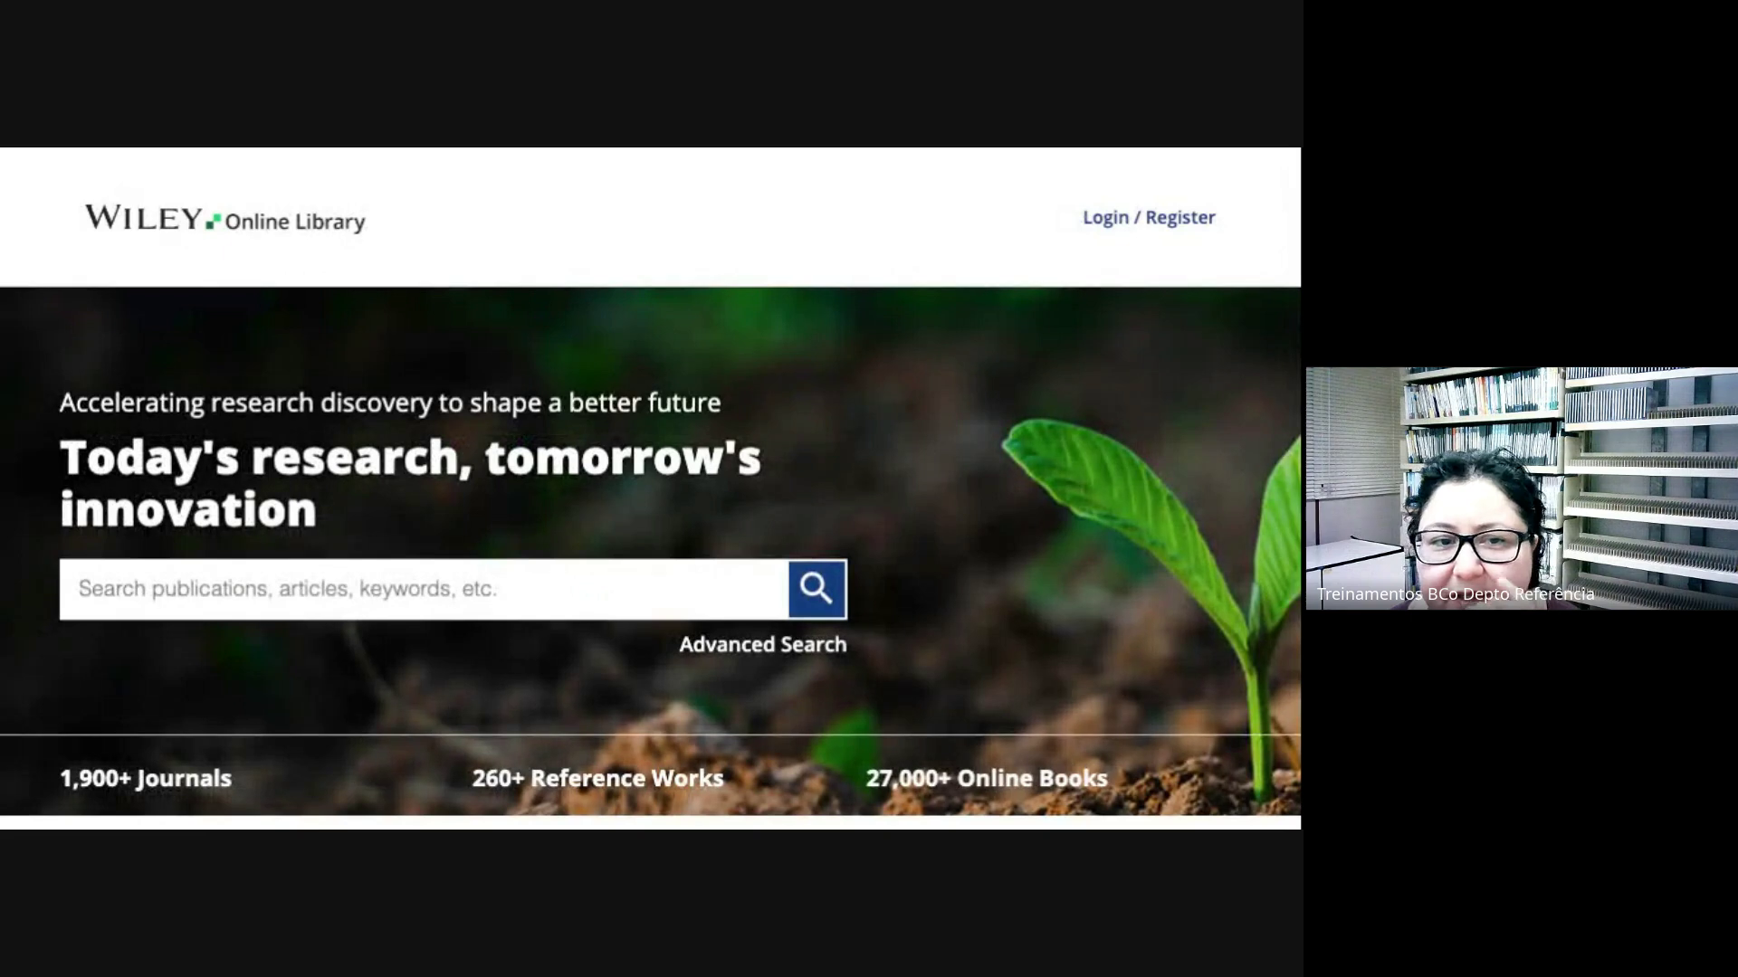
- Search the whole Wiley Online Library for "social participation occupational therapy" plus the author's surname
{"action": "scroll", "coordinate": [839, 490], "scroll_direction": "down", "scroll_amount": 1}
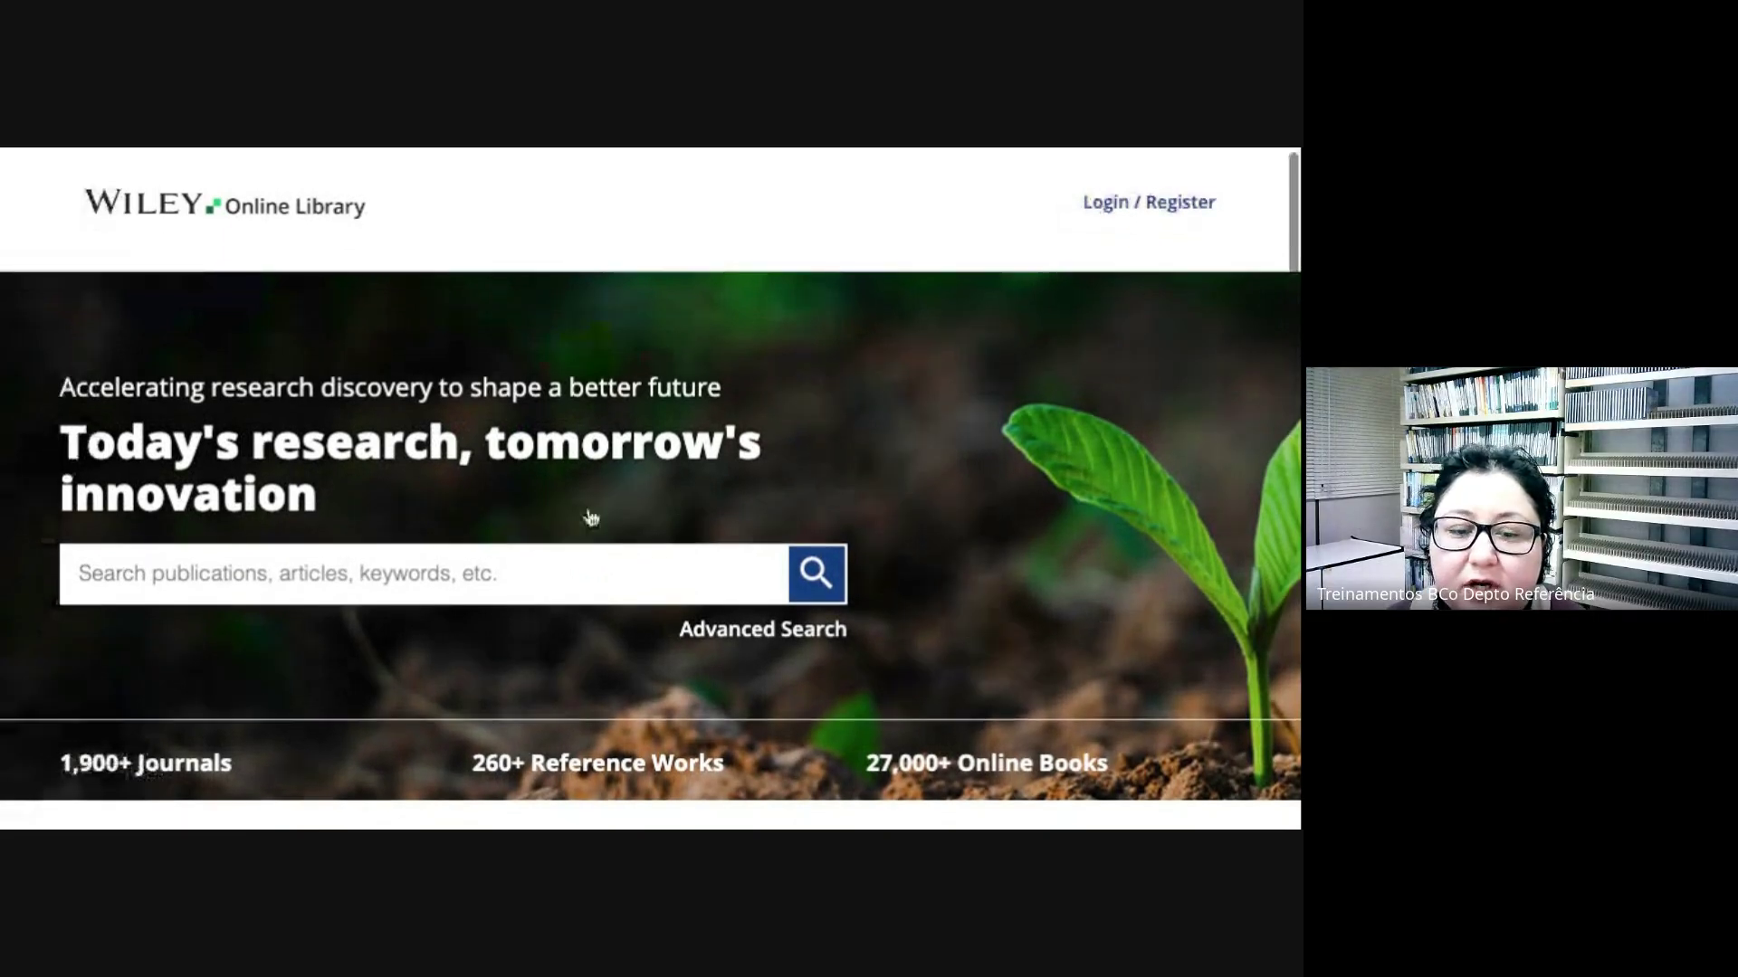
{"action": "left_click", "coordinate": [441, 573]}
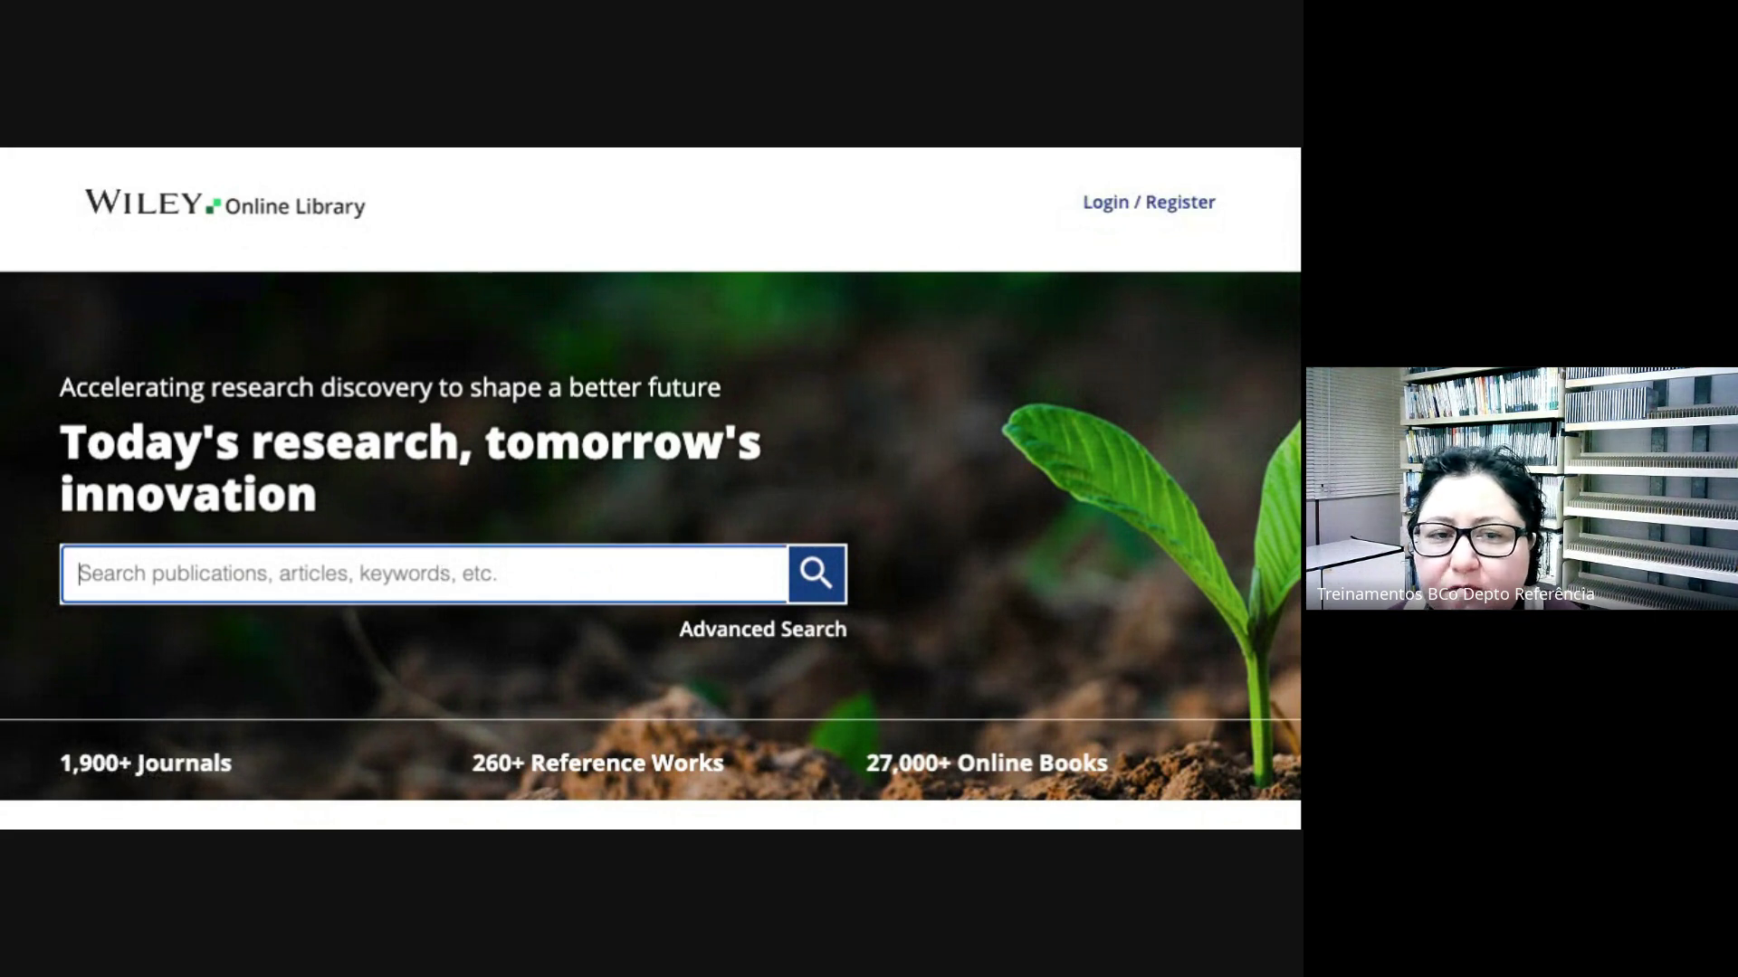
{"action": "type", "text": "s"}
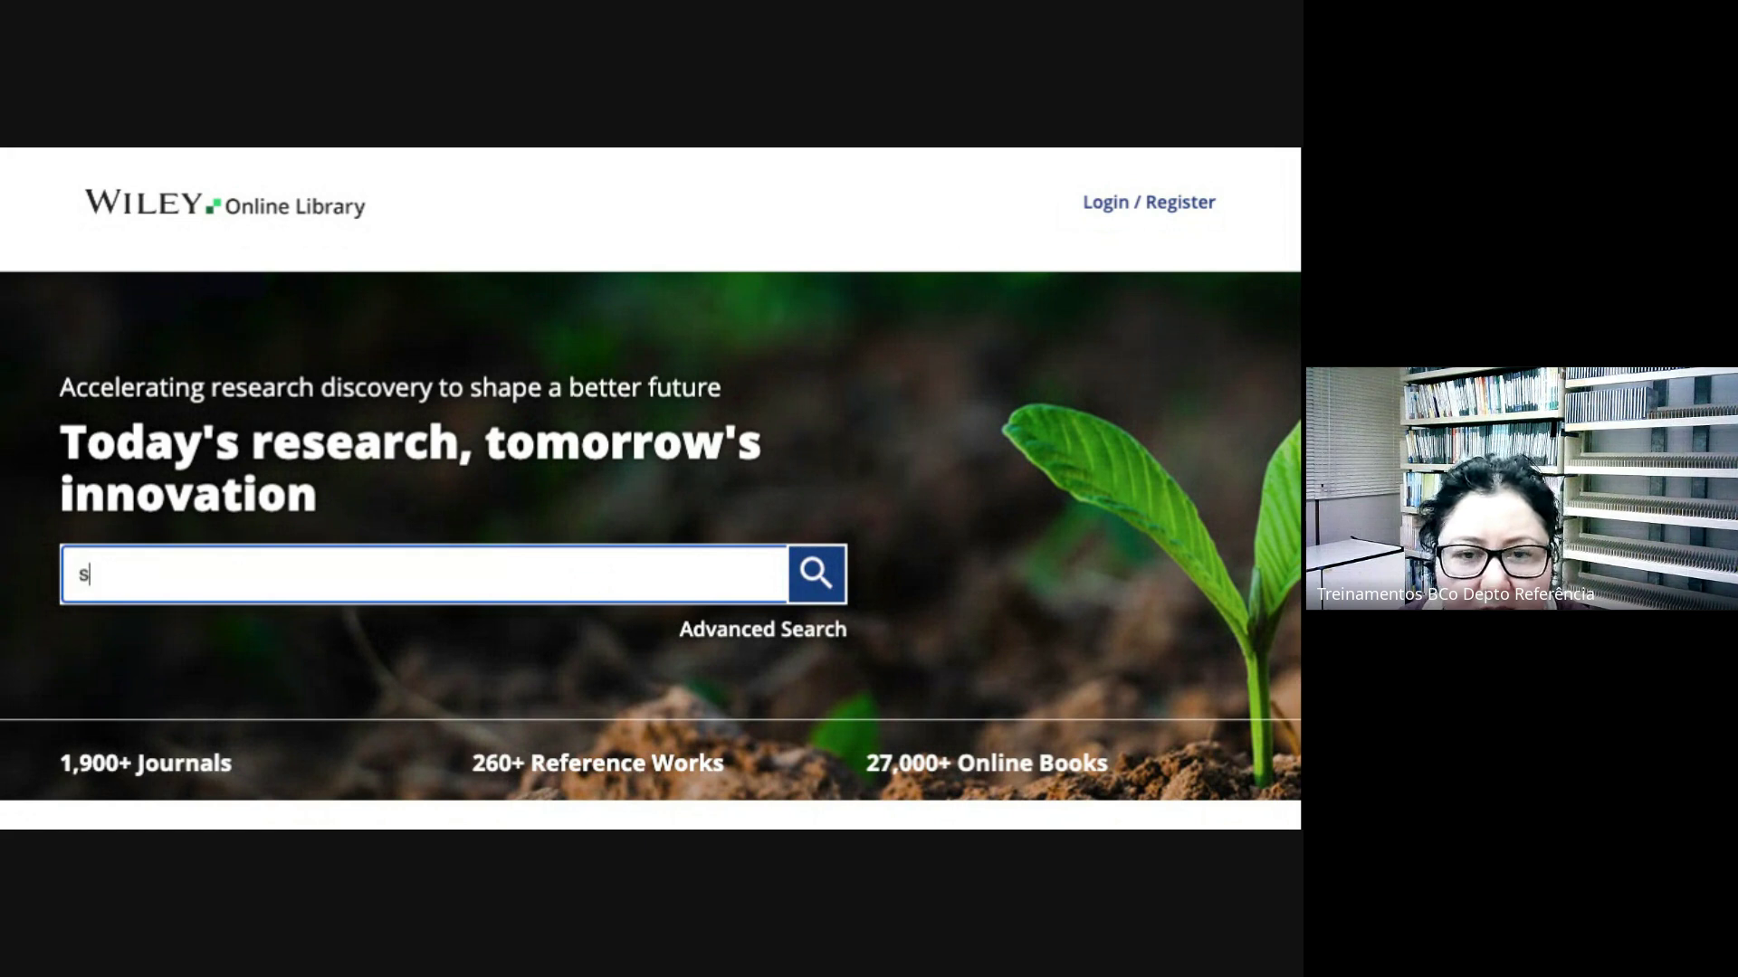
{"action": "type", "text": "ocial "}
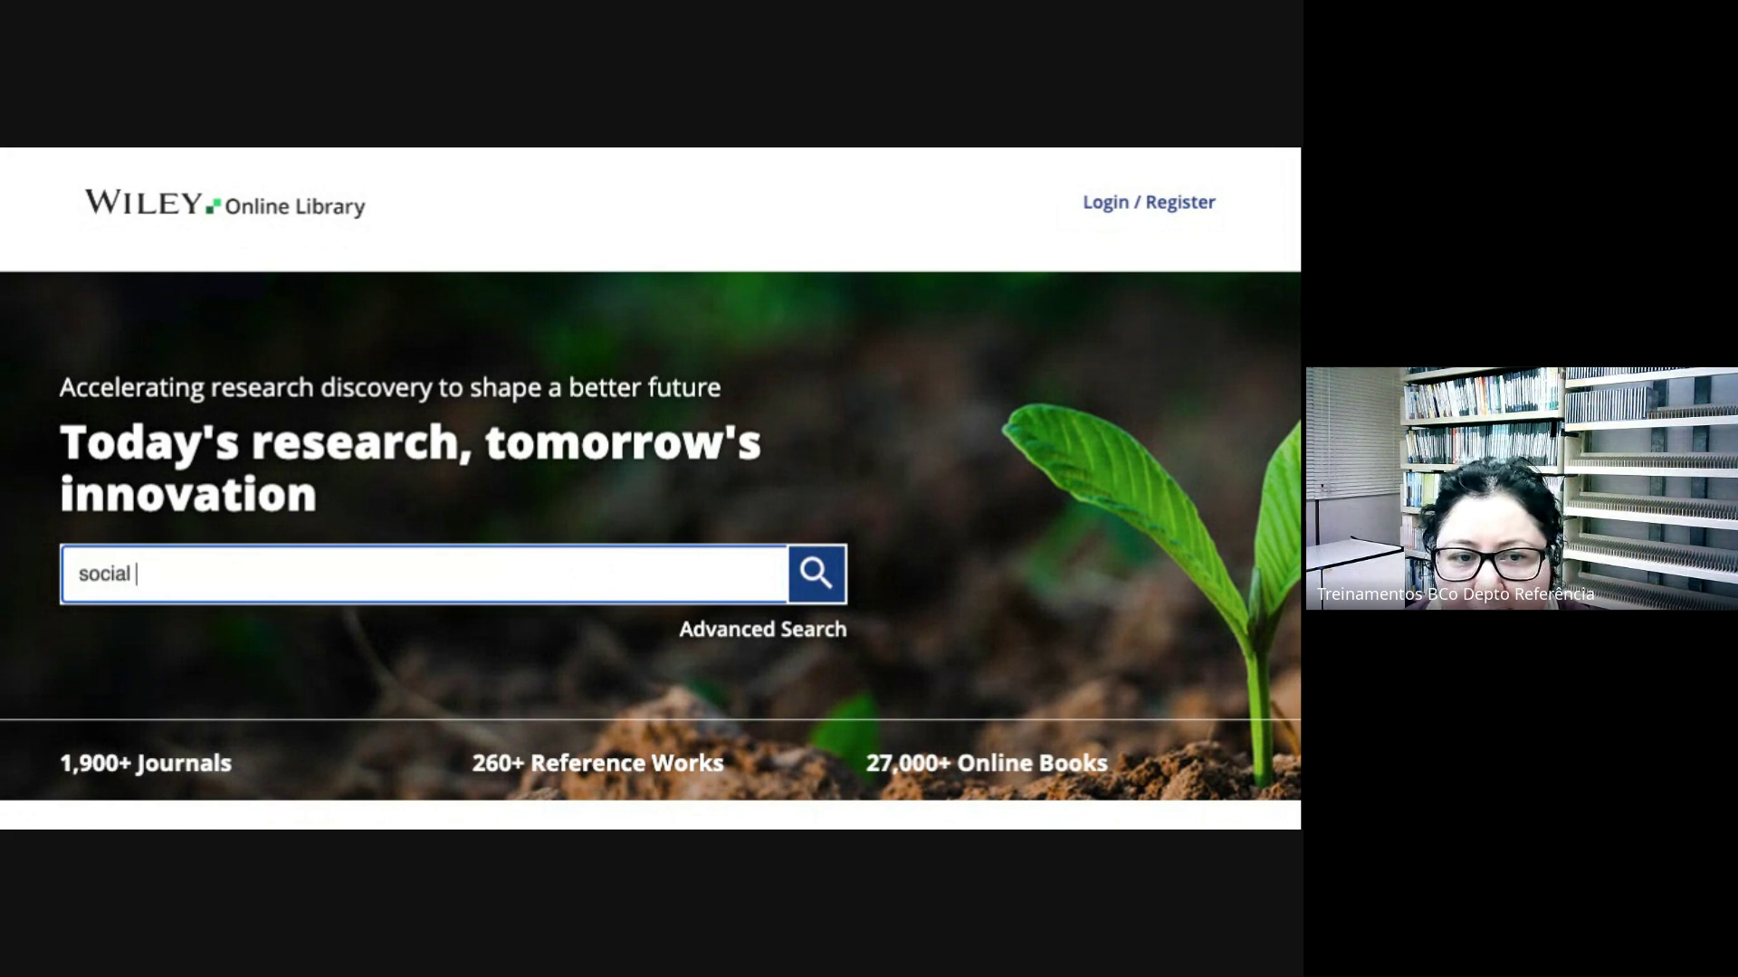
{"action": "type", "text": "part"}
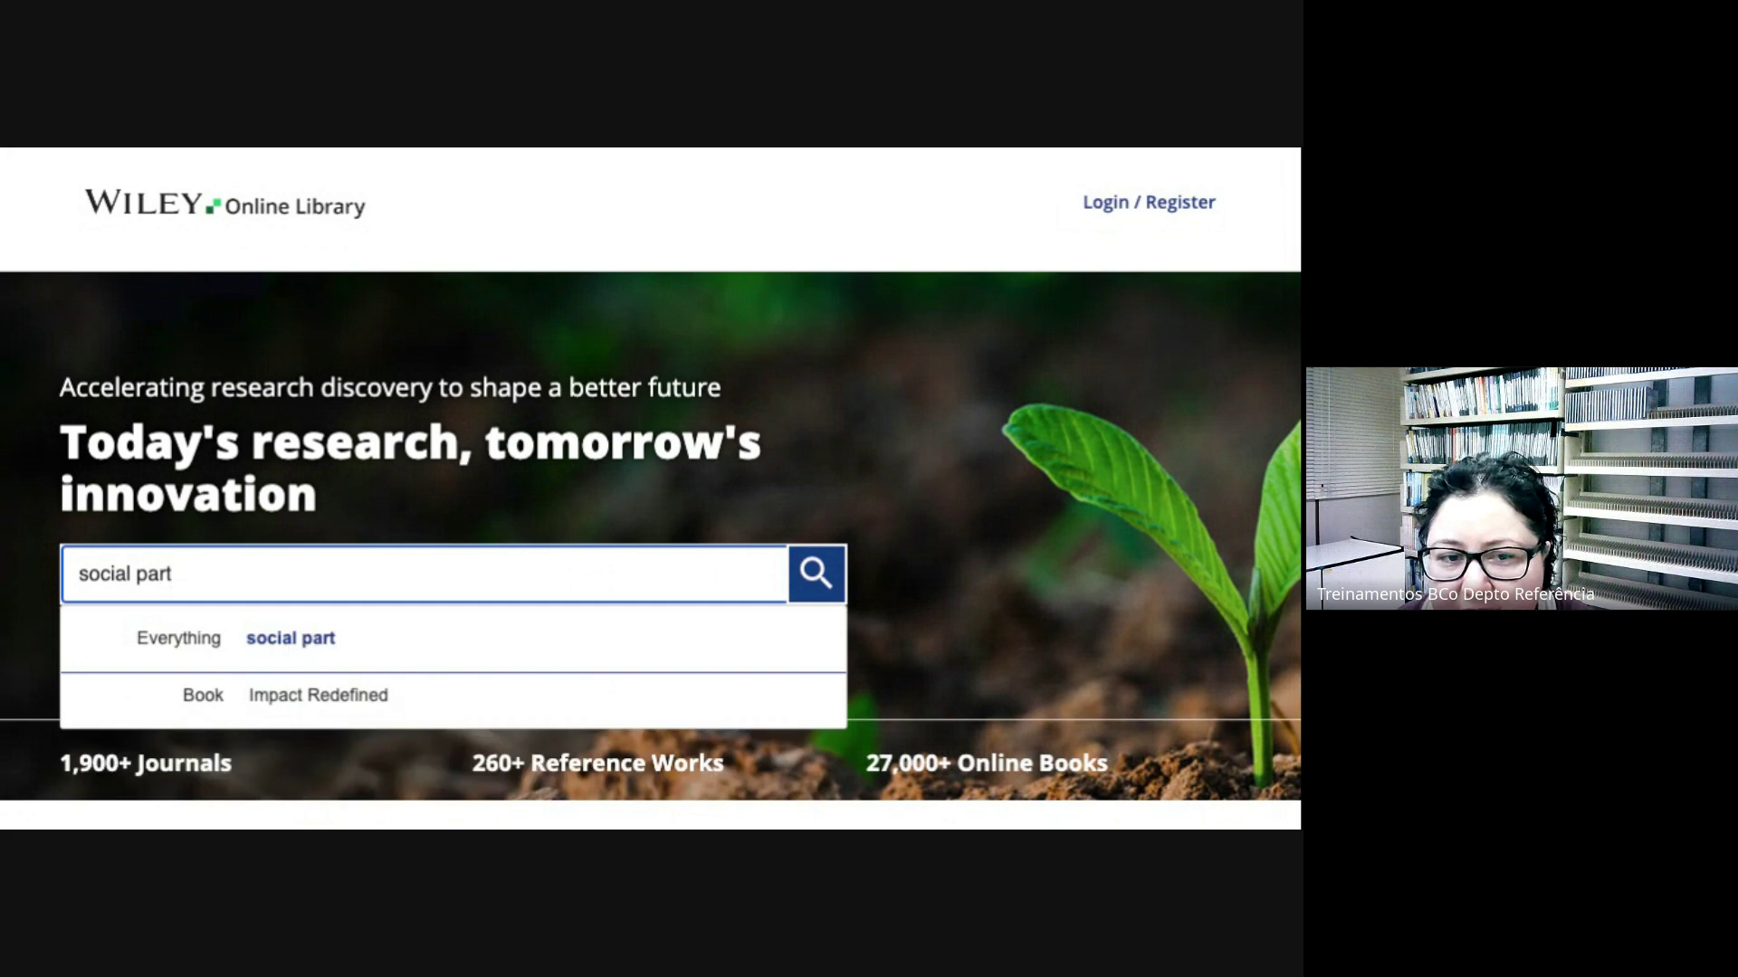
{"action": "type", "text": "ici"}
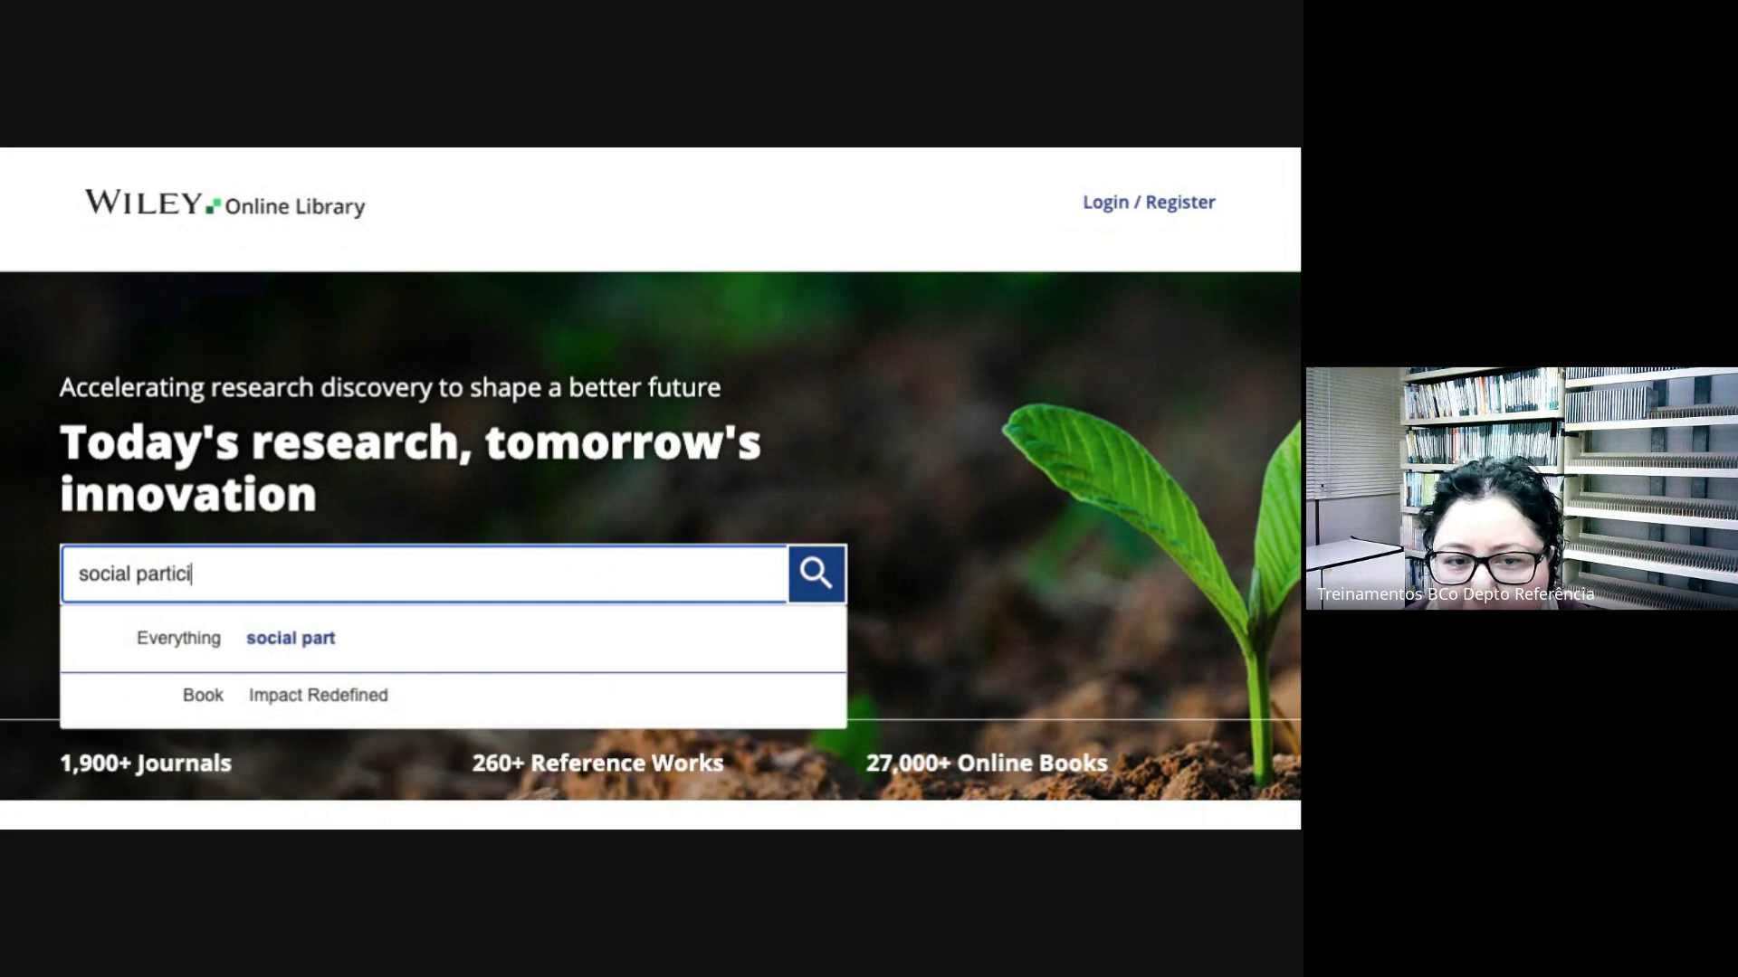
{"action": "type", "text": "pation"}
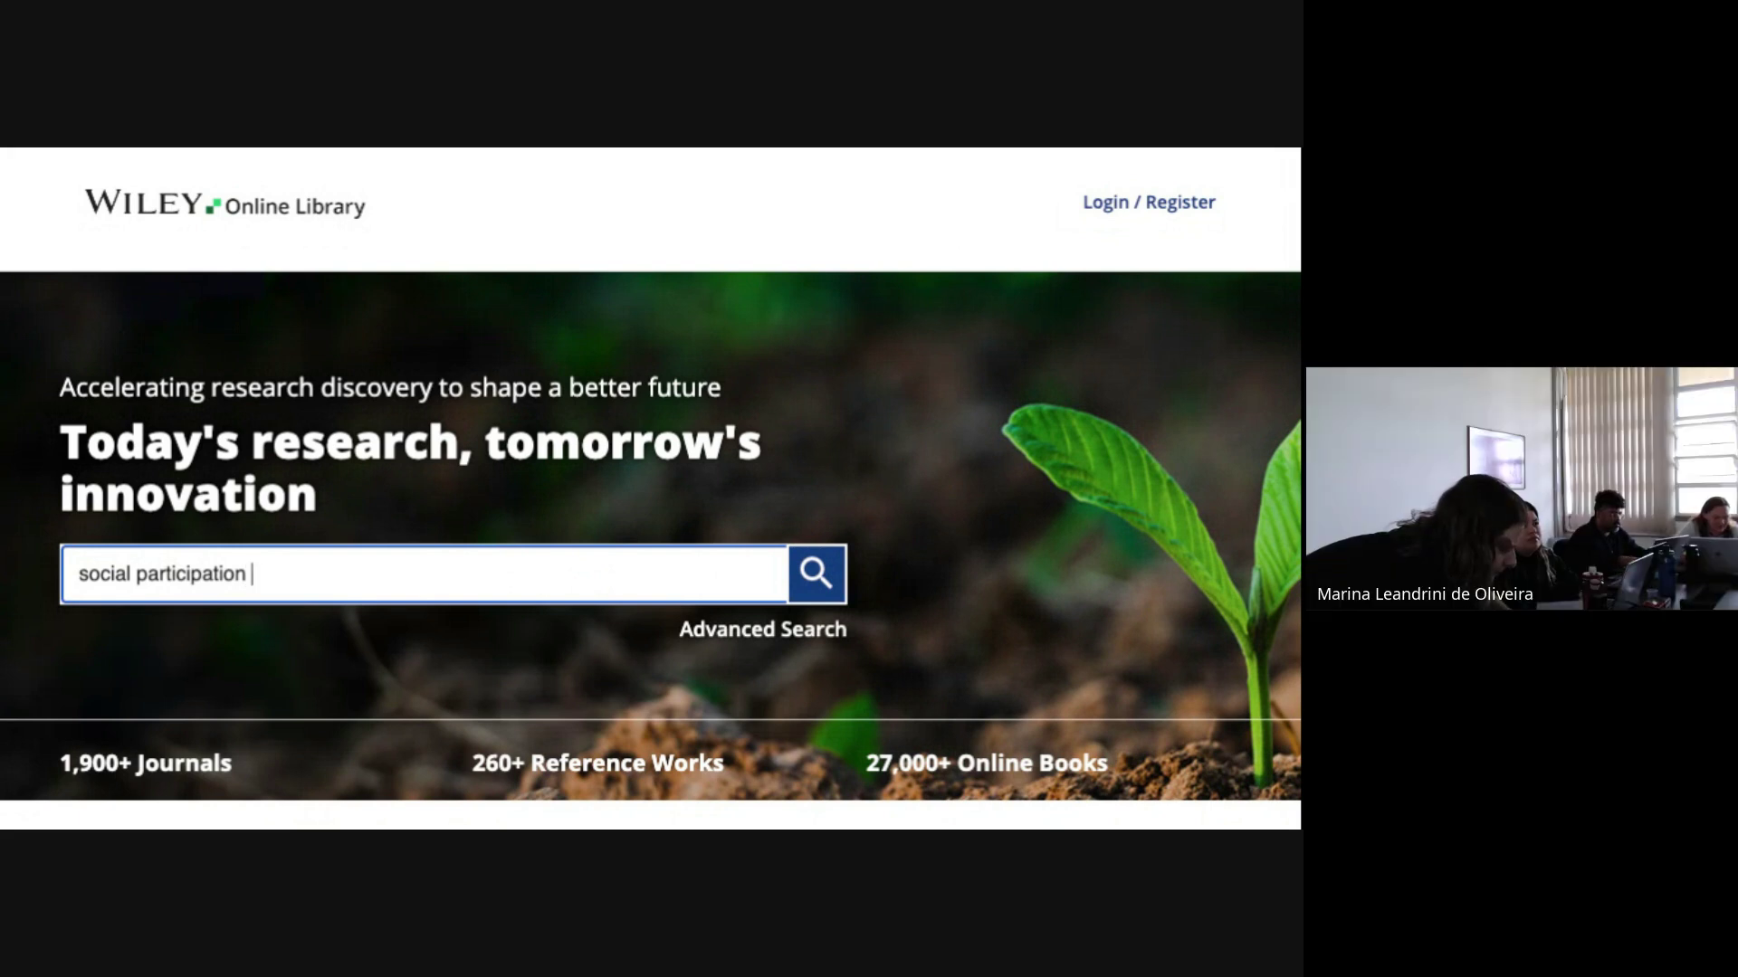
{"action": "type", "text": " occup"}
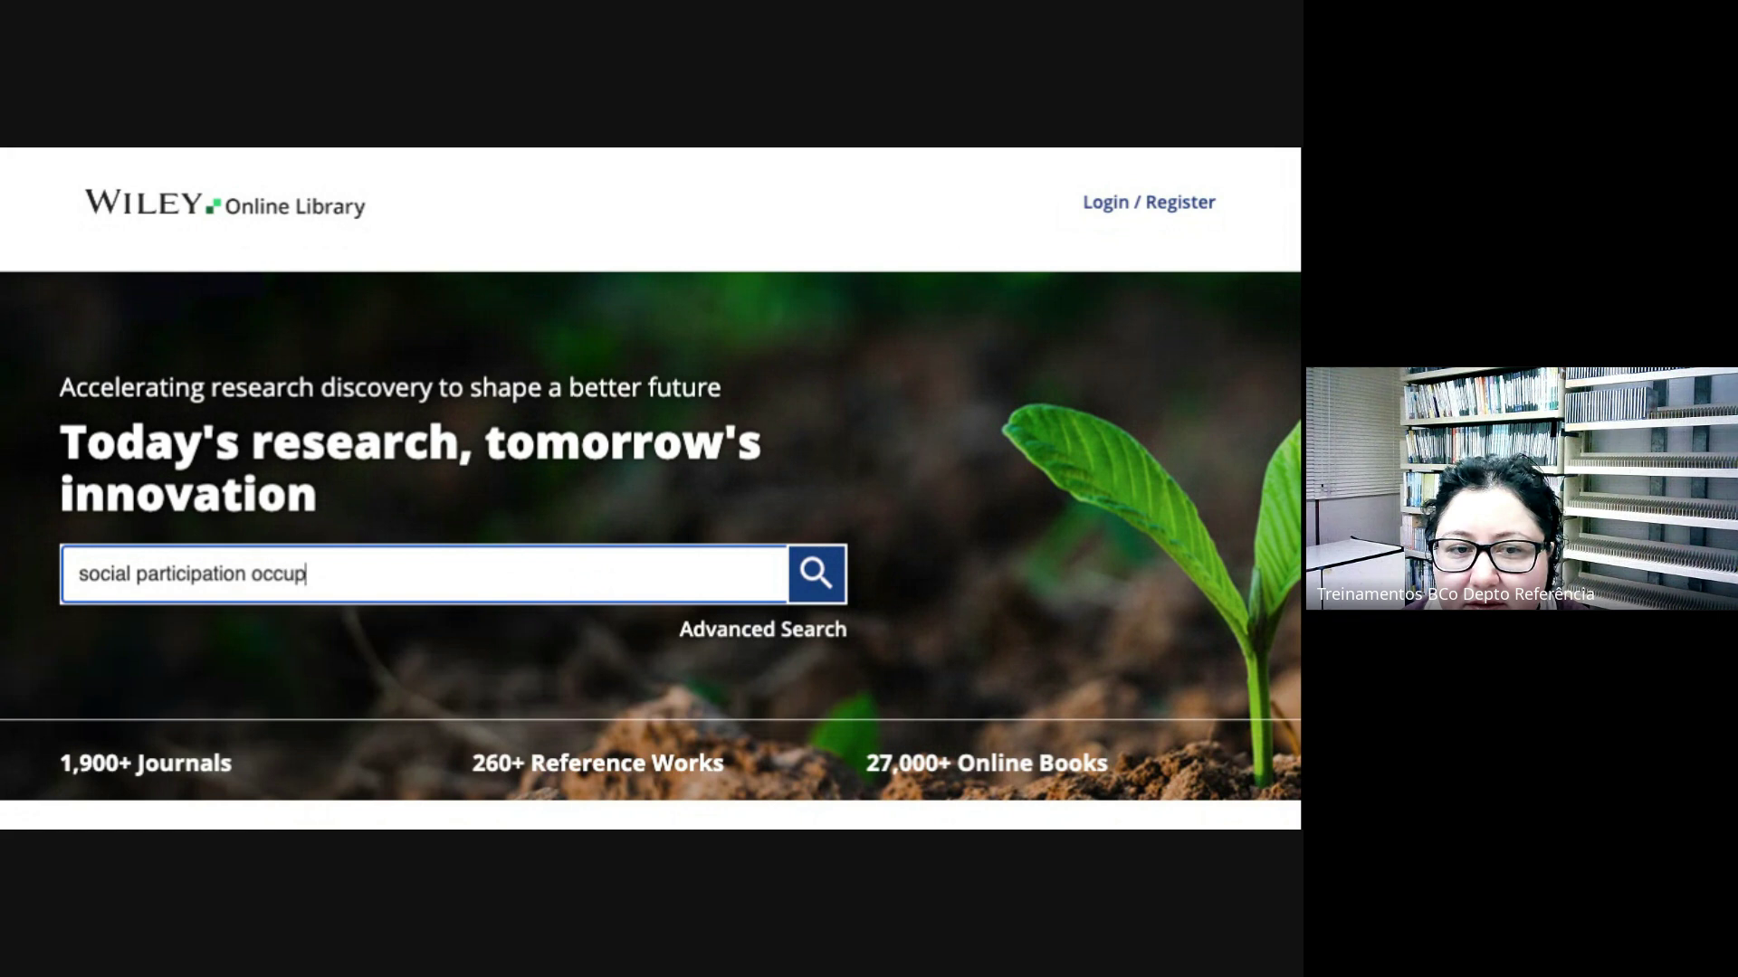
{"action": "type", "text": "ation"}
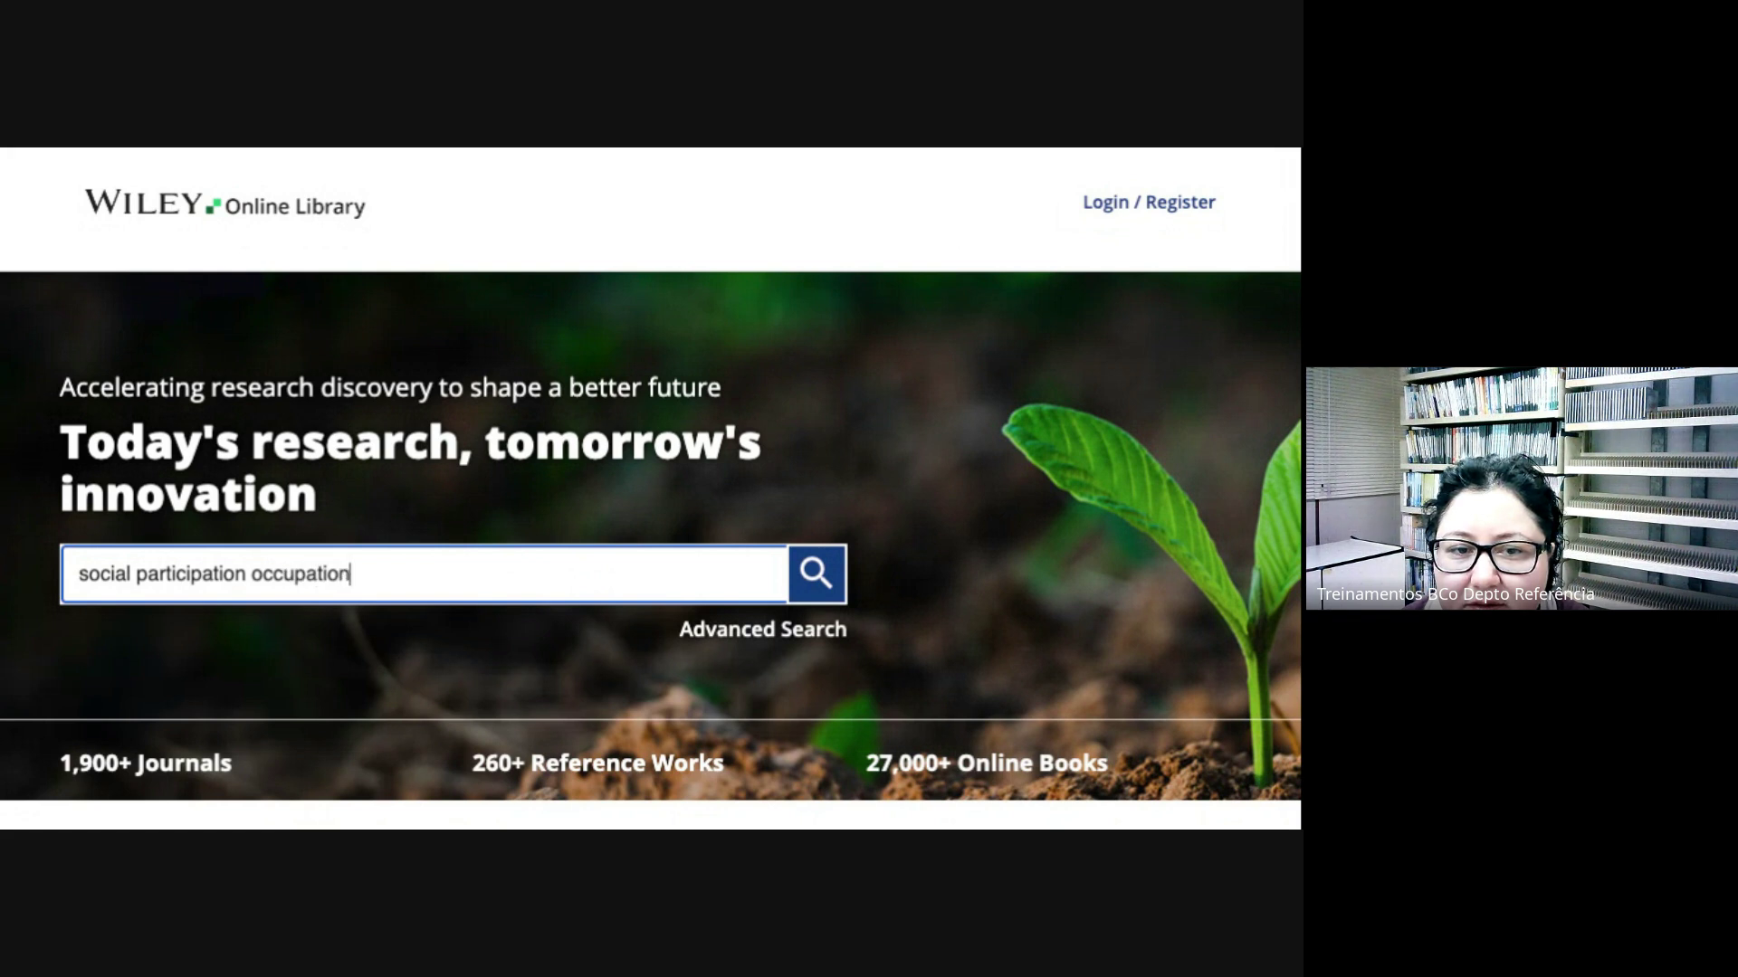
{"action": "type", "text": "al th"}
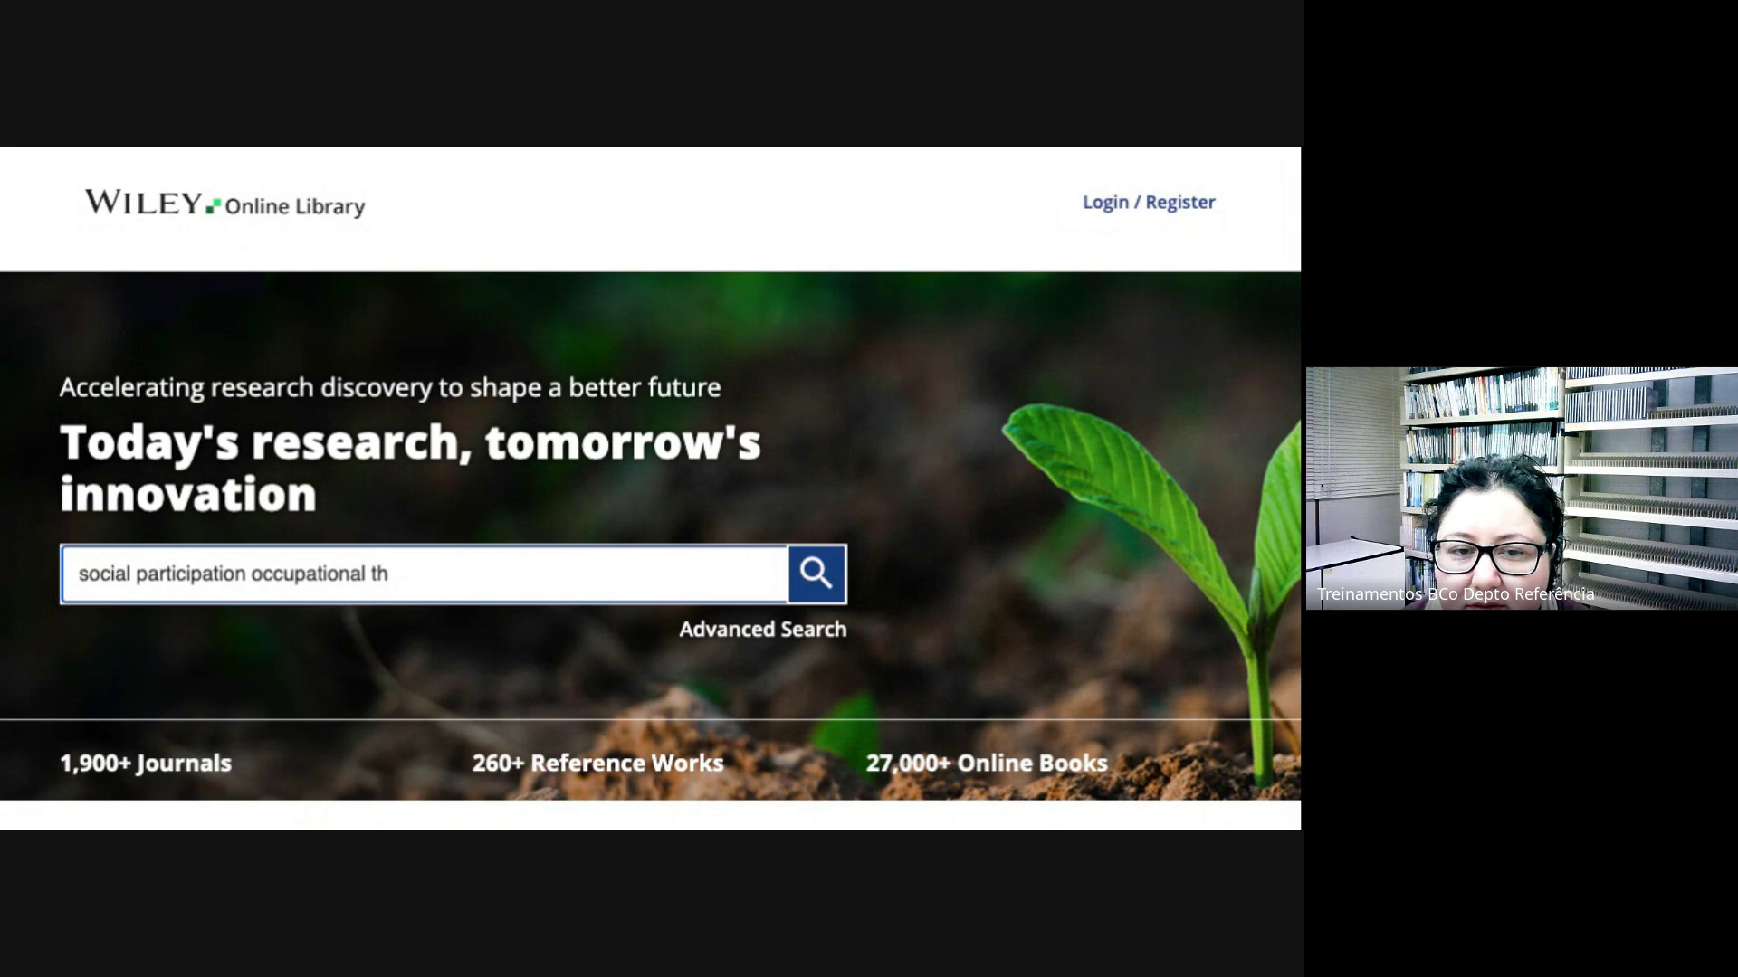
{"action": "type", "text": "erapy"}
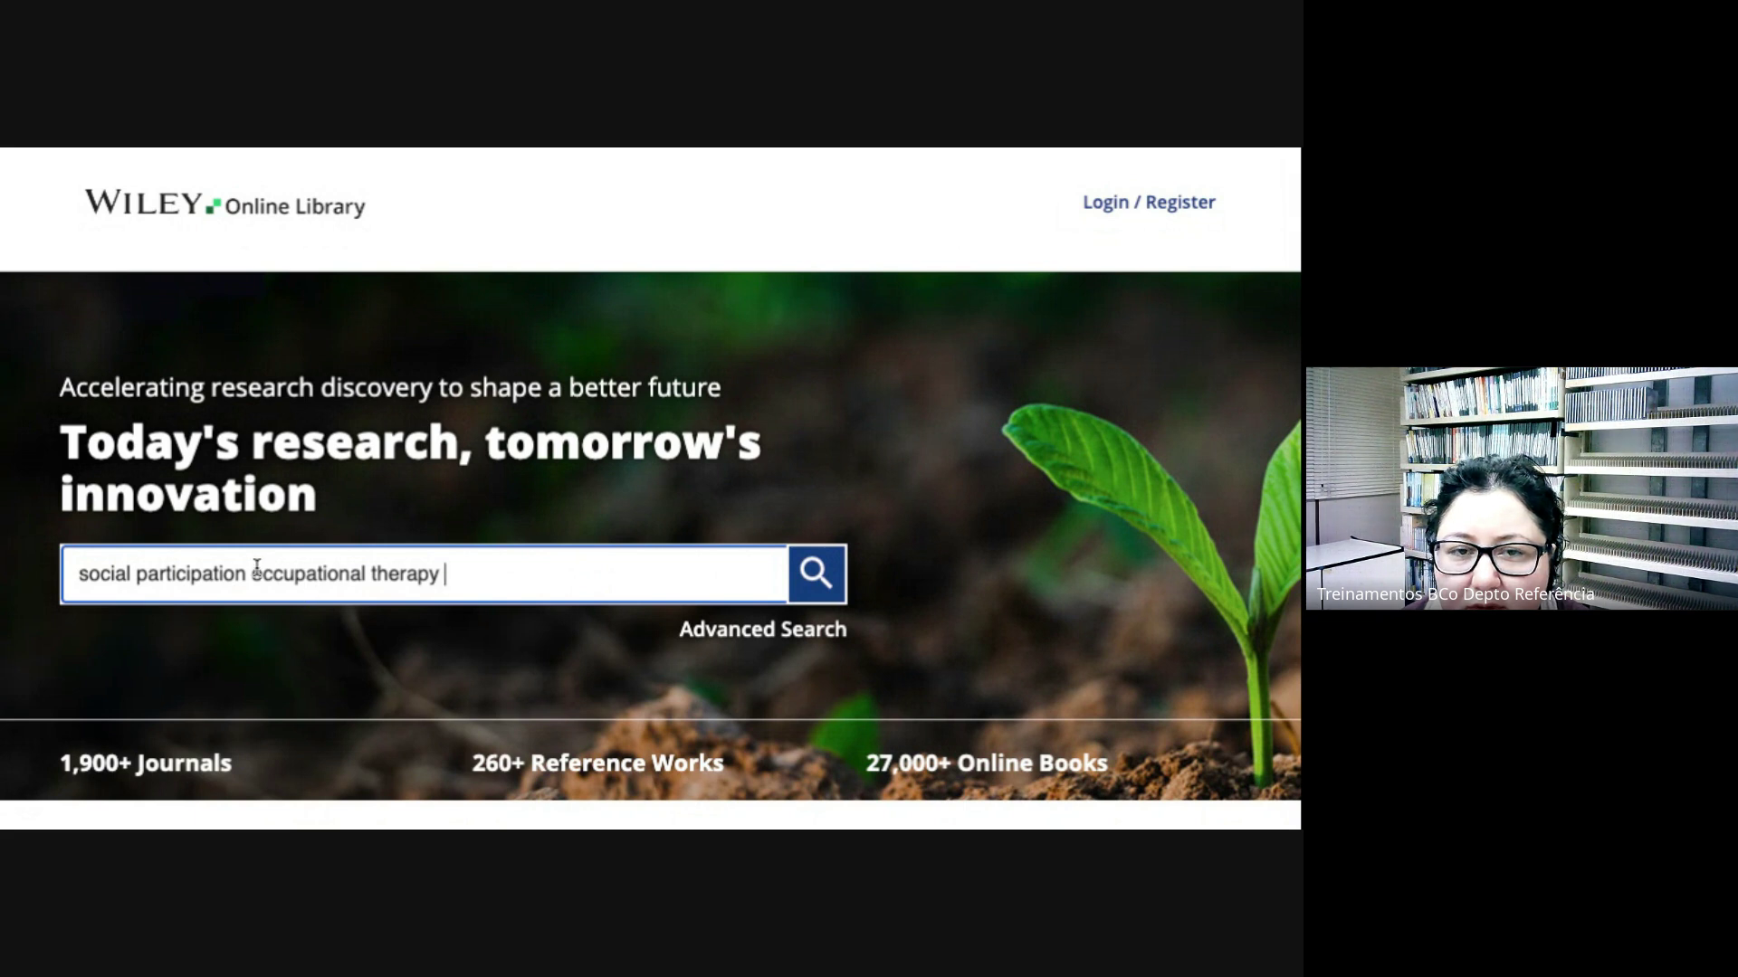
{"action": "type", "text": " oliver"}
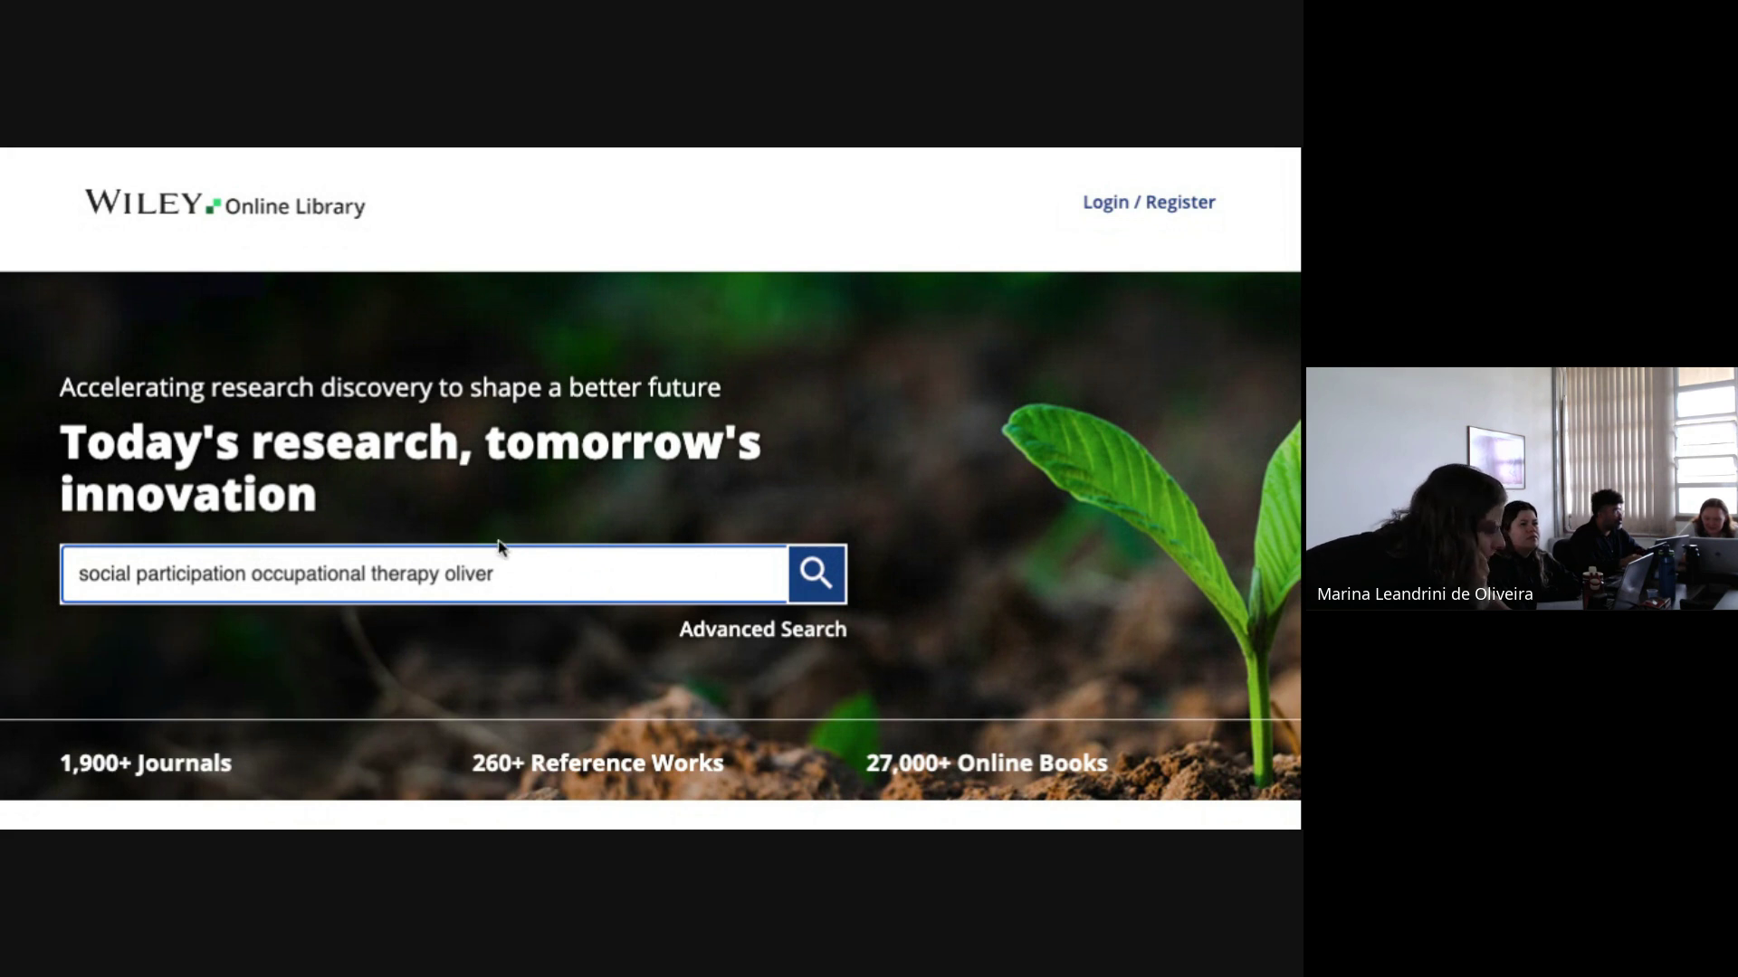
{"action": "left_click", "coordinate": [819, 575]}
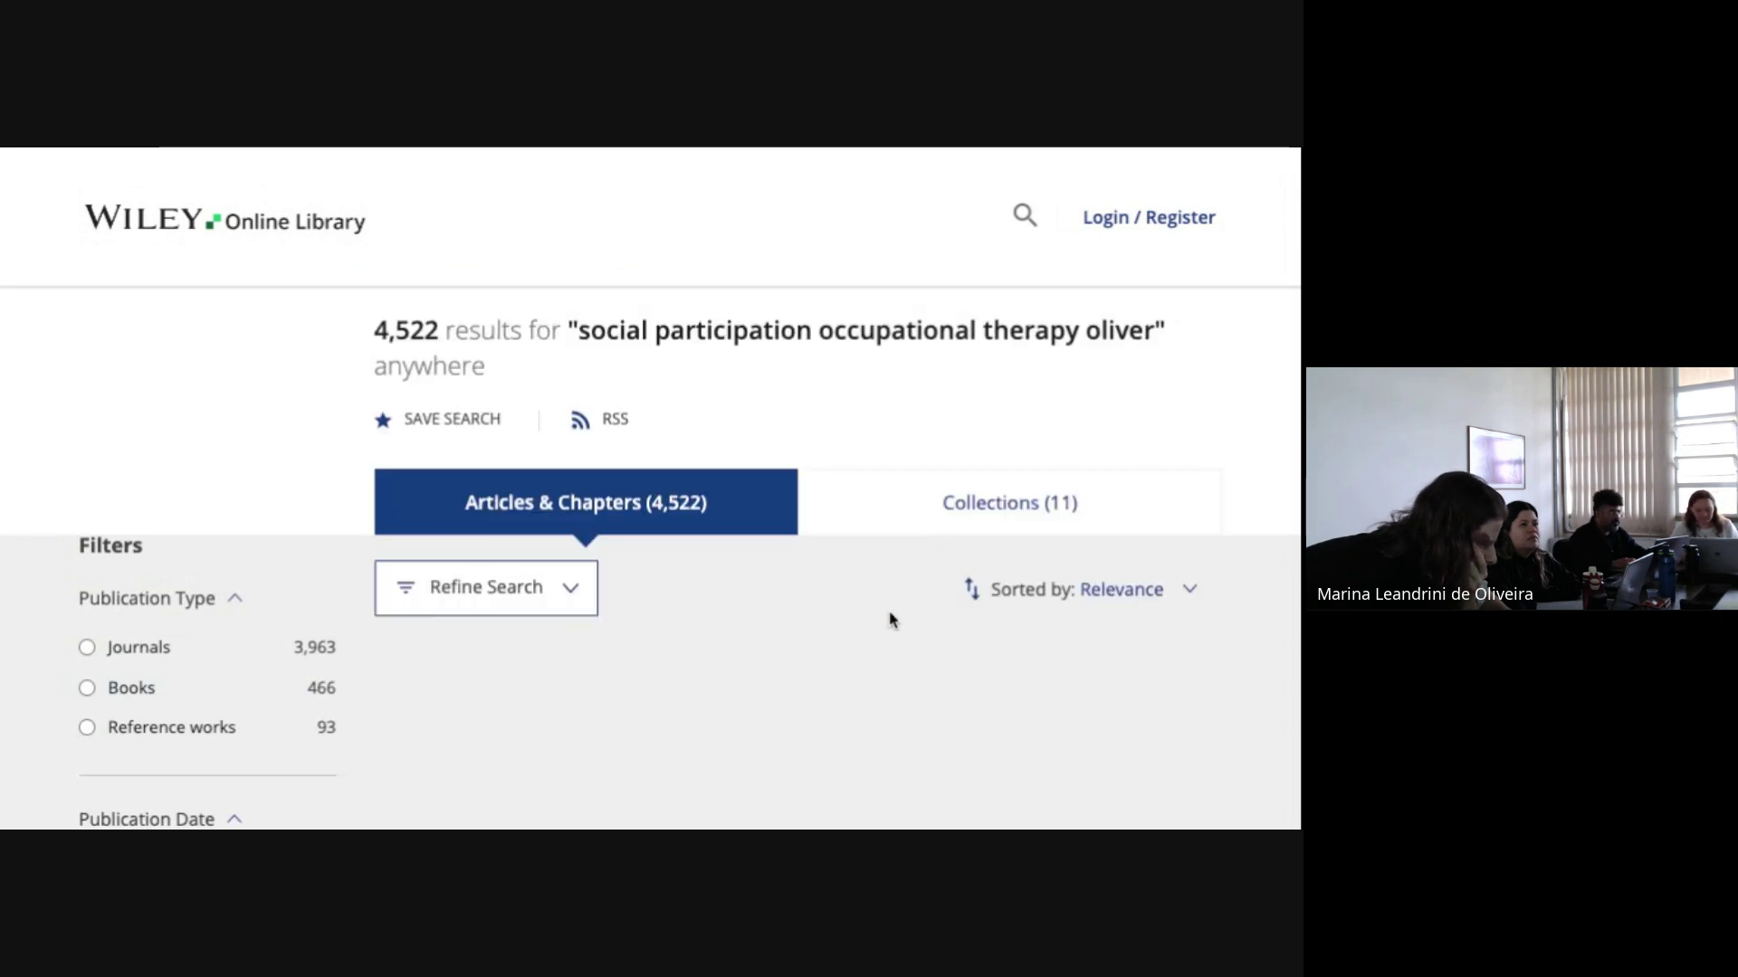
- Open the article "Social participation in occupational therapy: Is it possible to establish a consensus?" from the search results
{"action": "scroll", "coordinate": [884, 625], "scroll_direction": "down", "scroll_amount": 2}
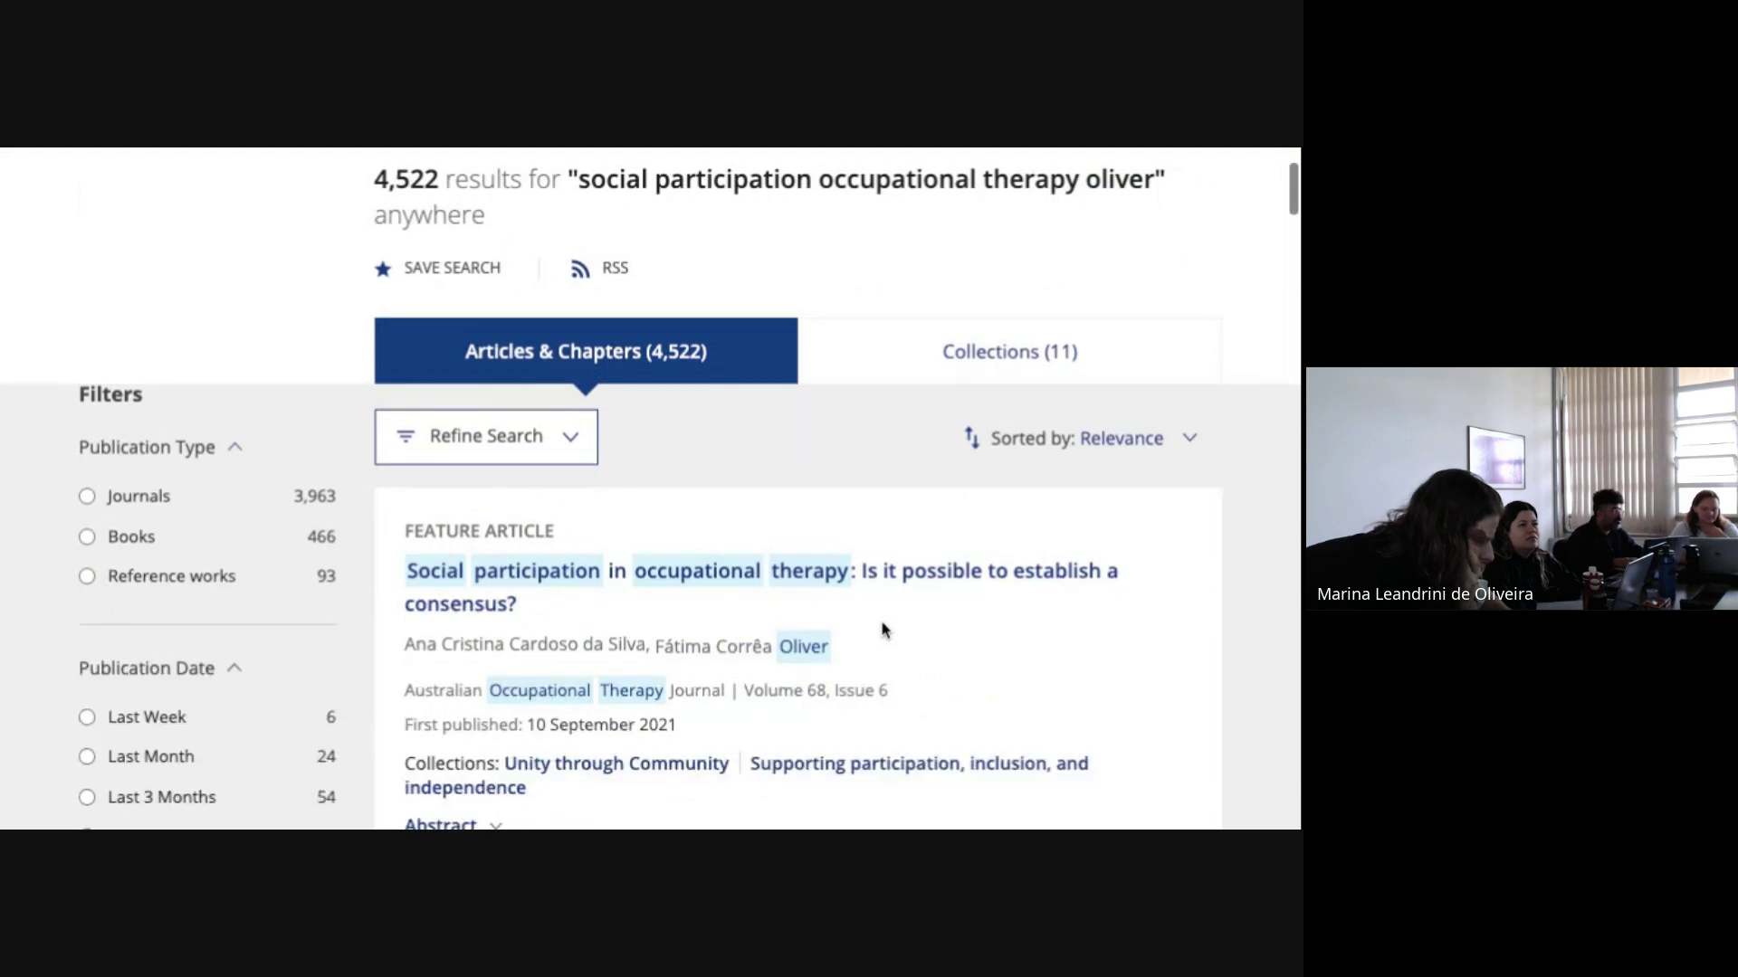
{"action": "scroll", "coordinate": [884, 630], "scroll_direction": "down", "scroll_amount": 1}
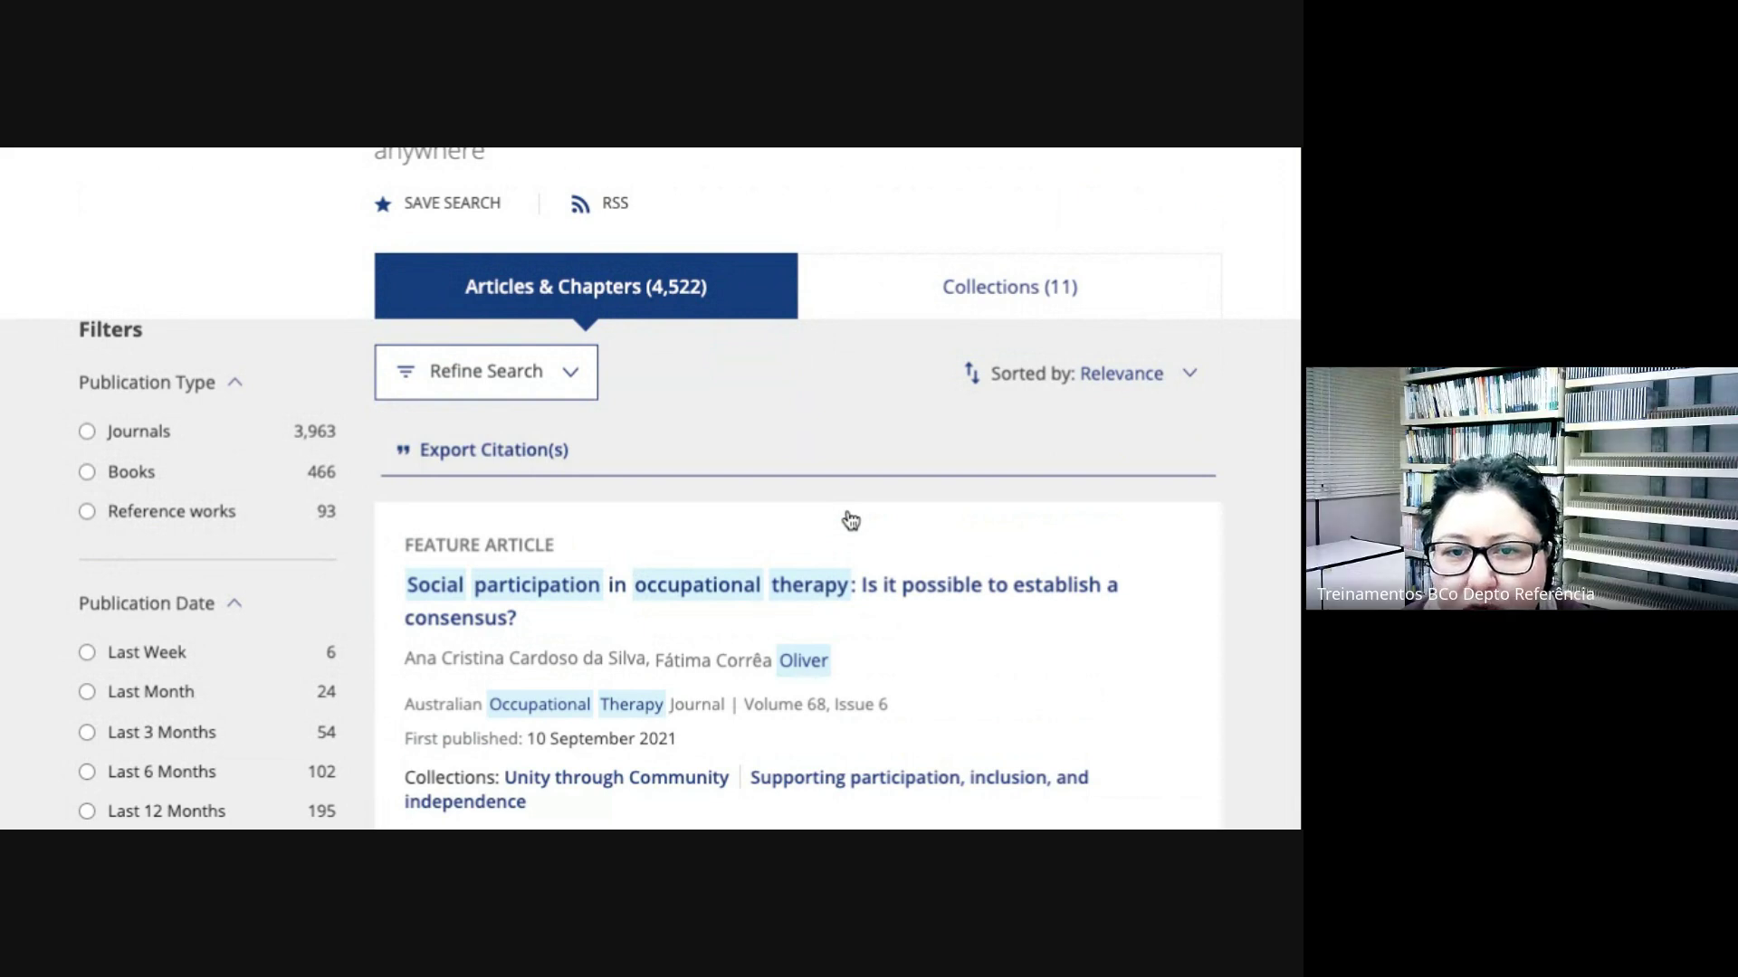
{"action": "scroll", "coordinate": [851, 520], "scroll_direction": "down", "scroll_amount": 1}
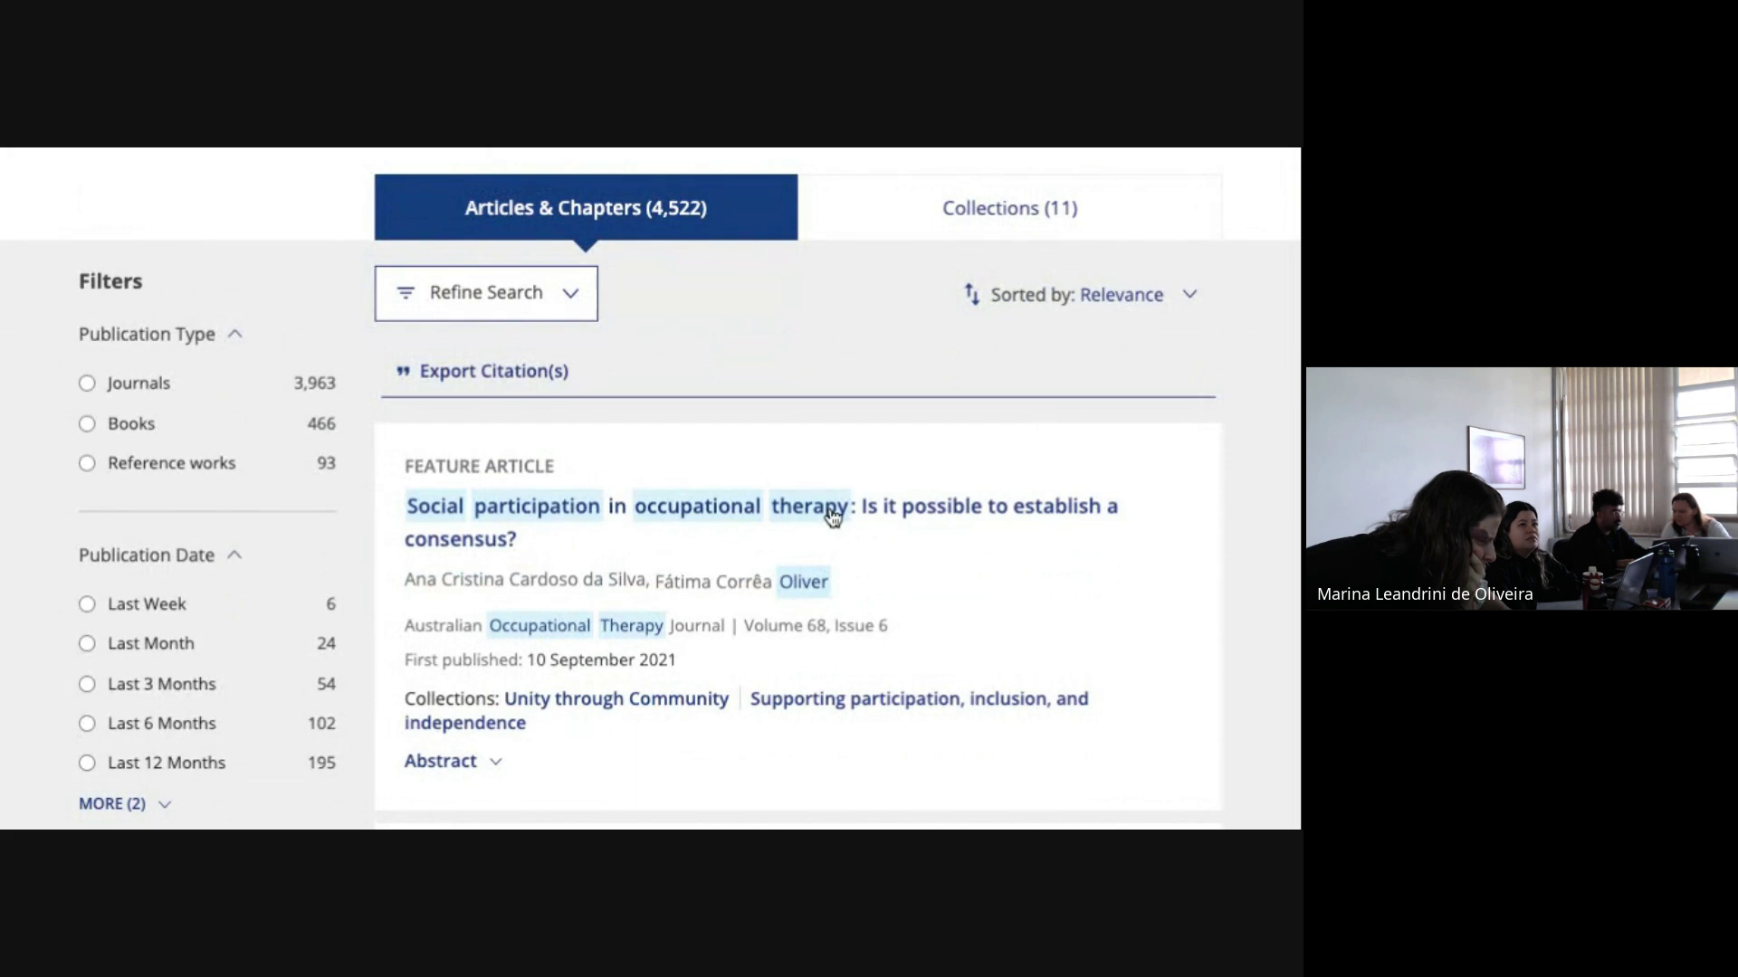
{"action": "scroll", "coordinate": [826, 475], "scroll_direction": "down", "scroll_amount": 1}
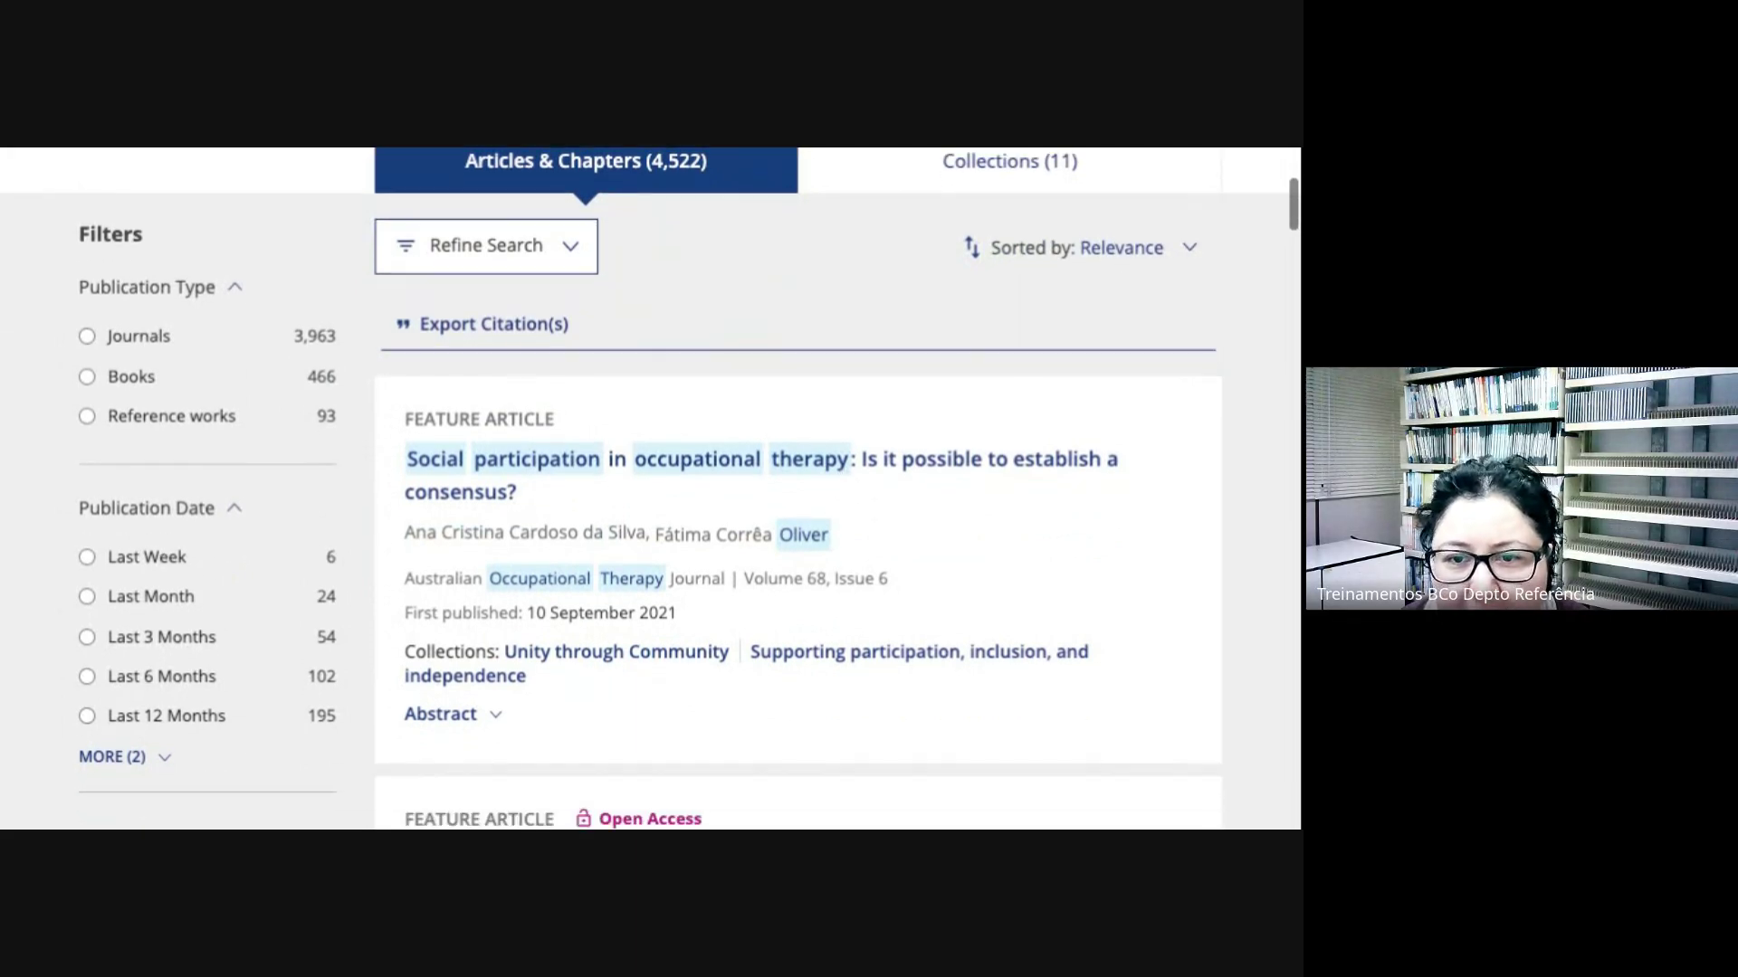
{"action": "left_click", "coordinate": [831, 465]}
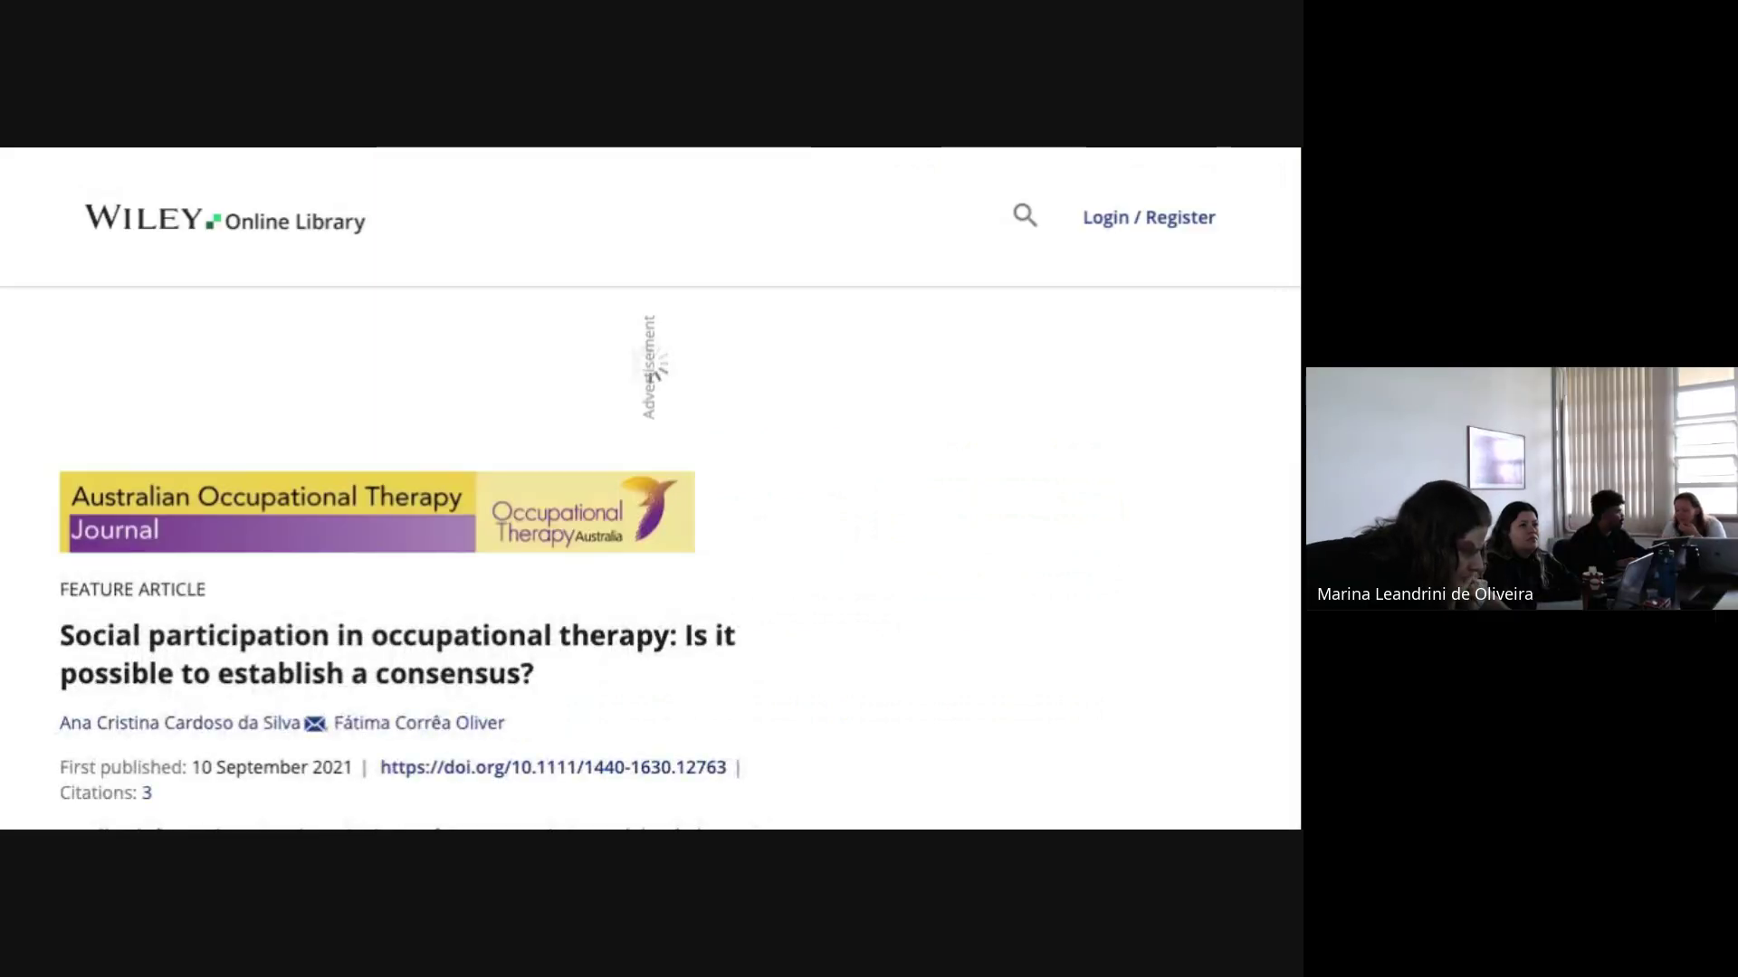
- Examine the article's publication details and its full-text access options, including institutional login, personal login and instant purchase
{"action": "scroll", "coordinate": [800, 523], "scroll_direction": "down", "scroll_amount": 1}
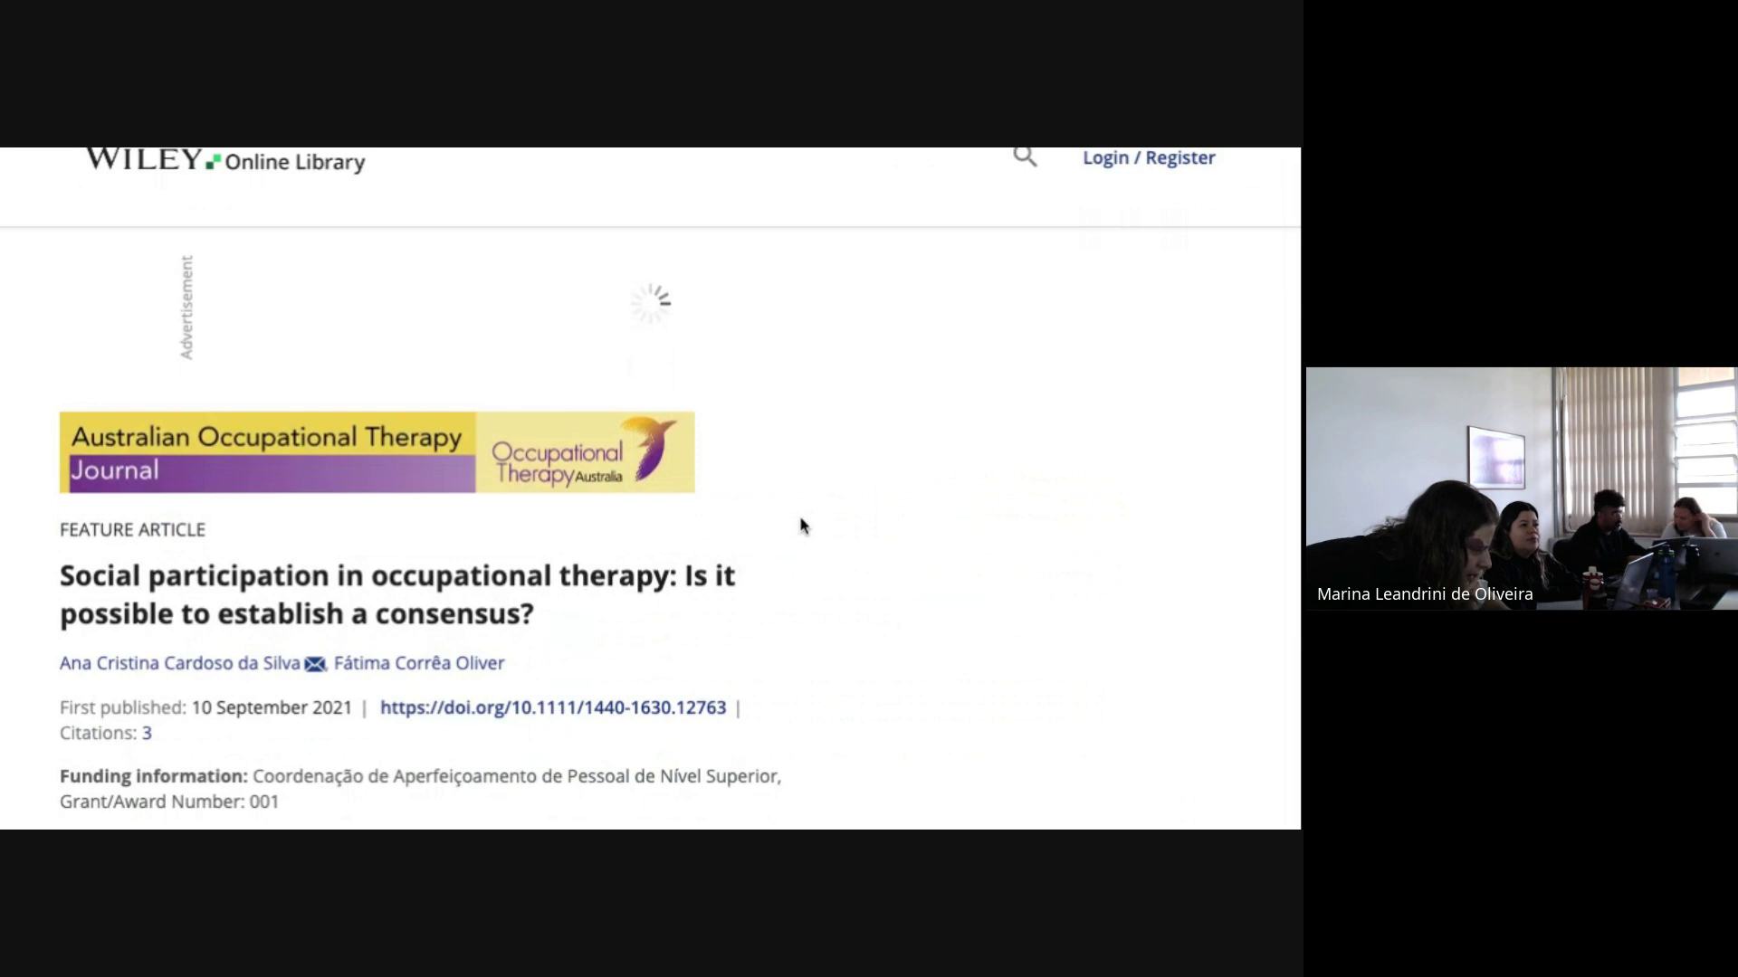
{"action": "scroll", "coordinate": [802, 524], "scroll_direction": "down", "scroll_amount": 4}
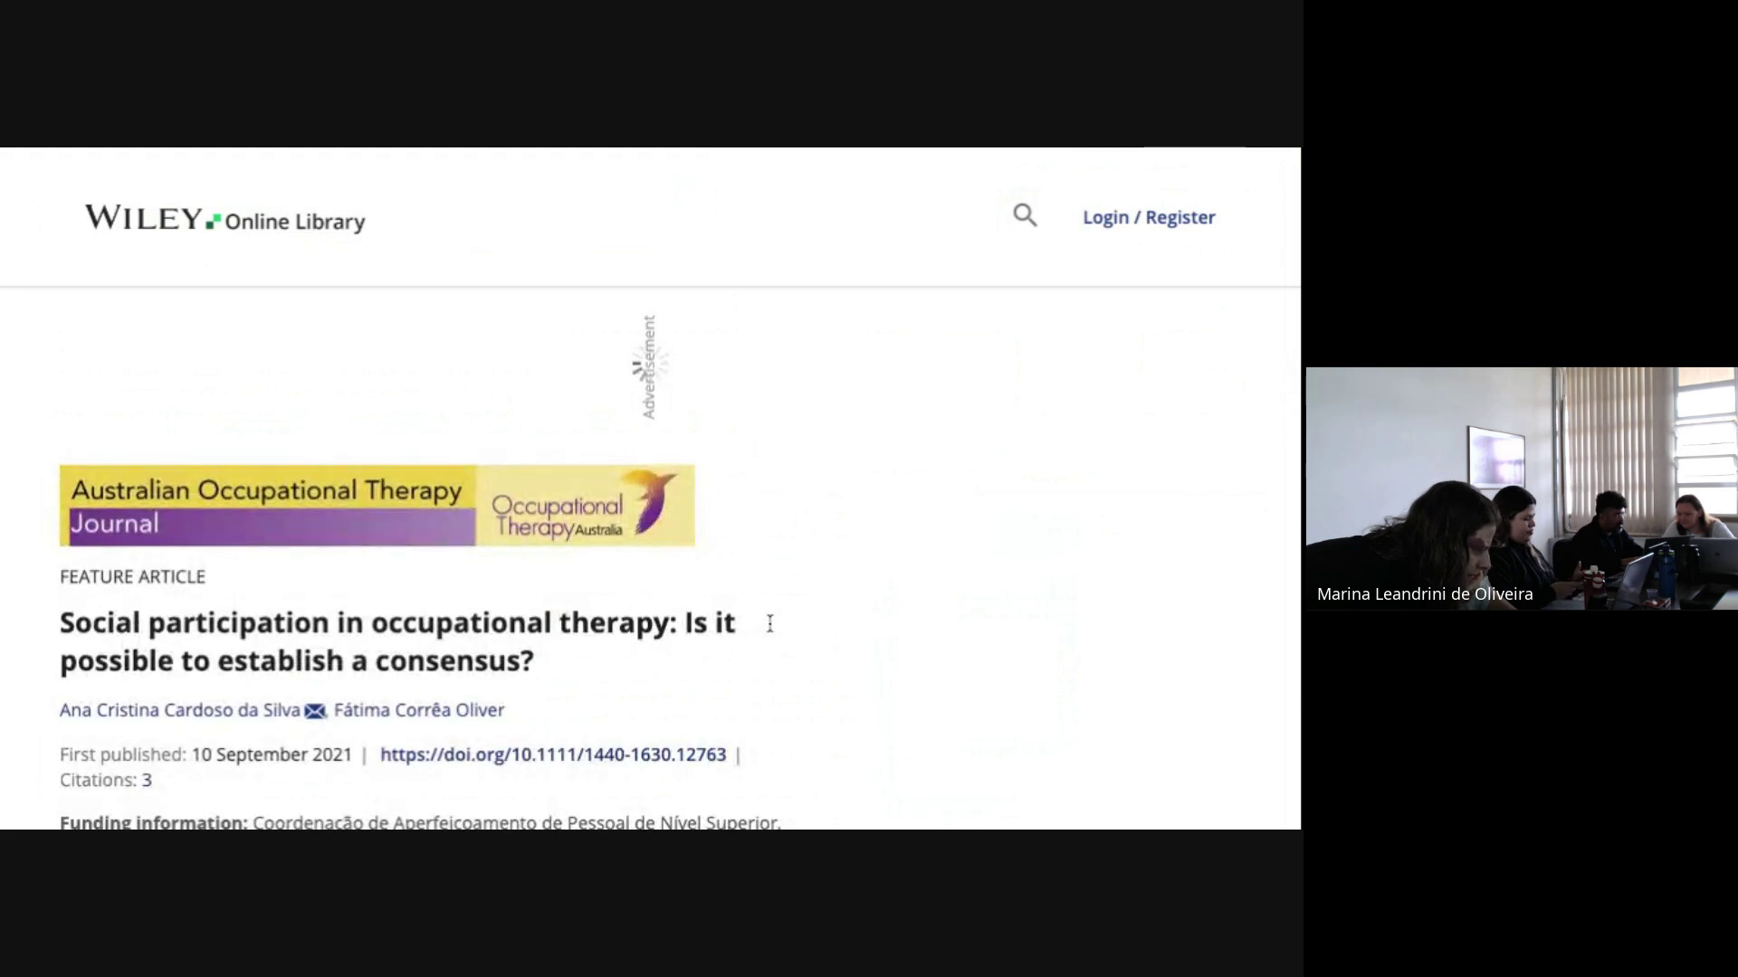
{"action": "scroll", "coordinate": [770, 624], "scroll_direction": "down", "scroll_amount": 1}
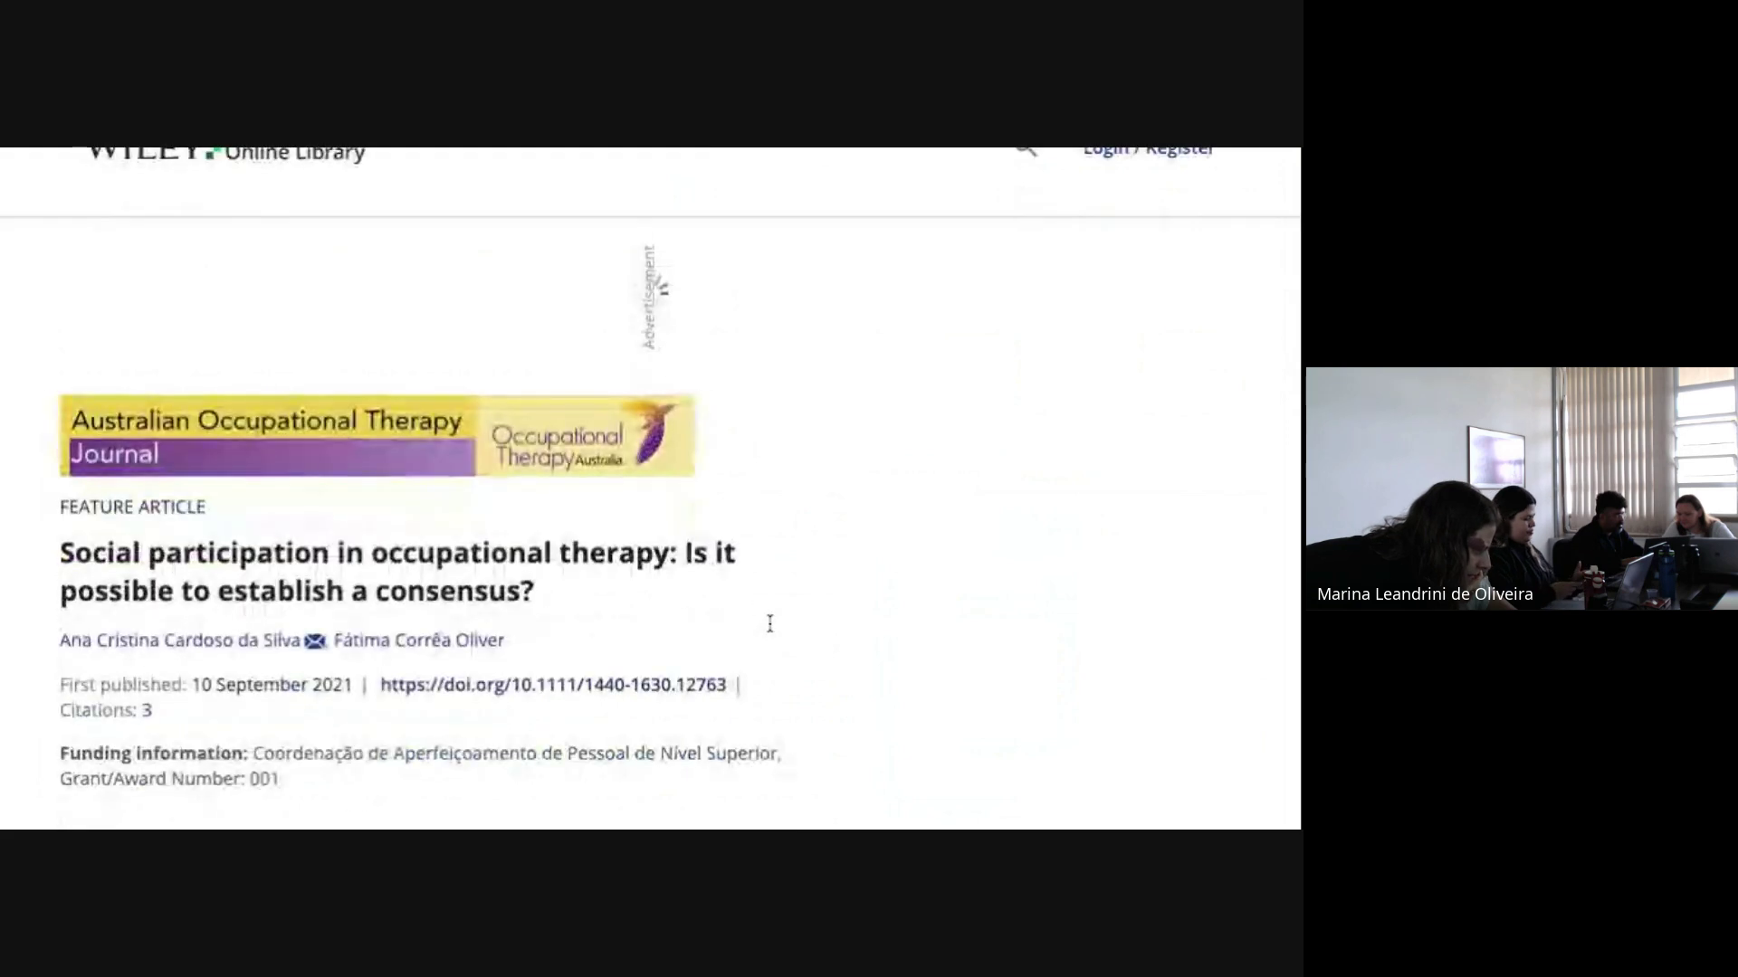
{"action": "scroll", "coordinate": [770, 623], "scroll_direction": "down", "scroll_amount": 2}
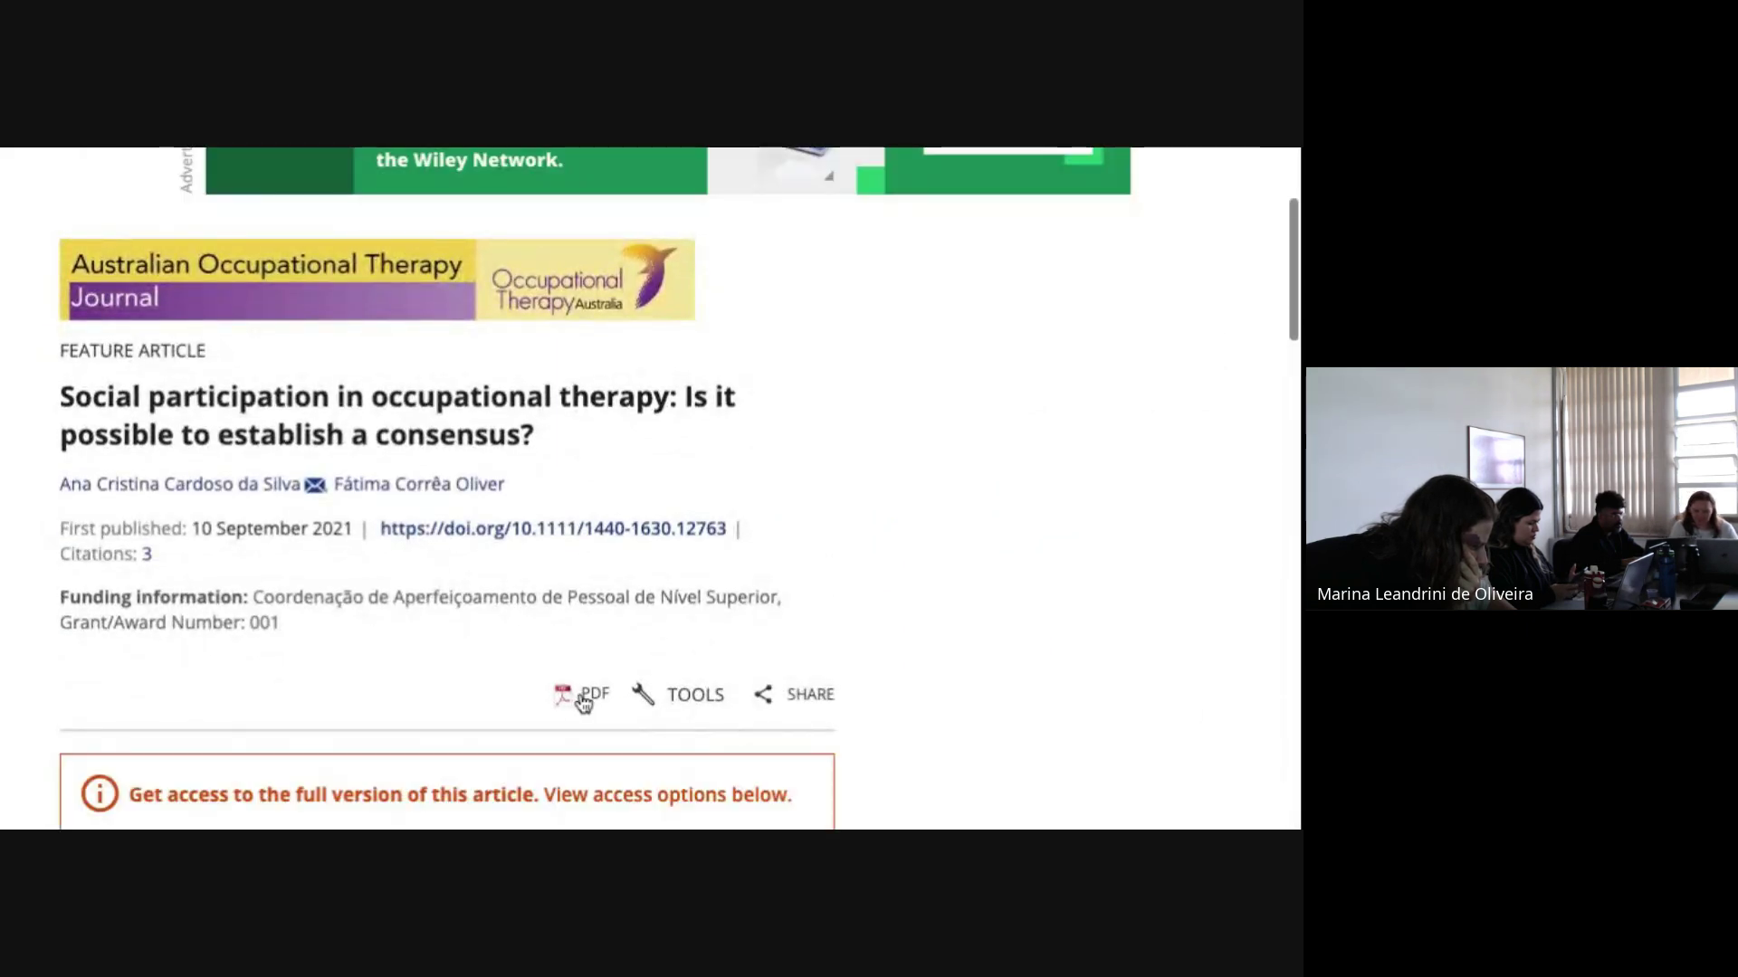
{"action": "scroll", "coordinate": [1059, 543], "scroll_direction": "down", "scroll_amount": 5}
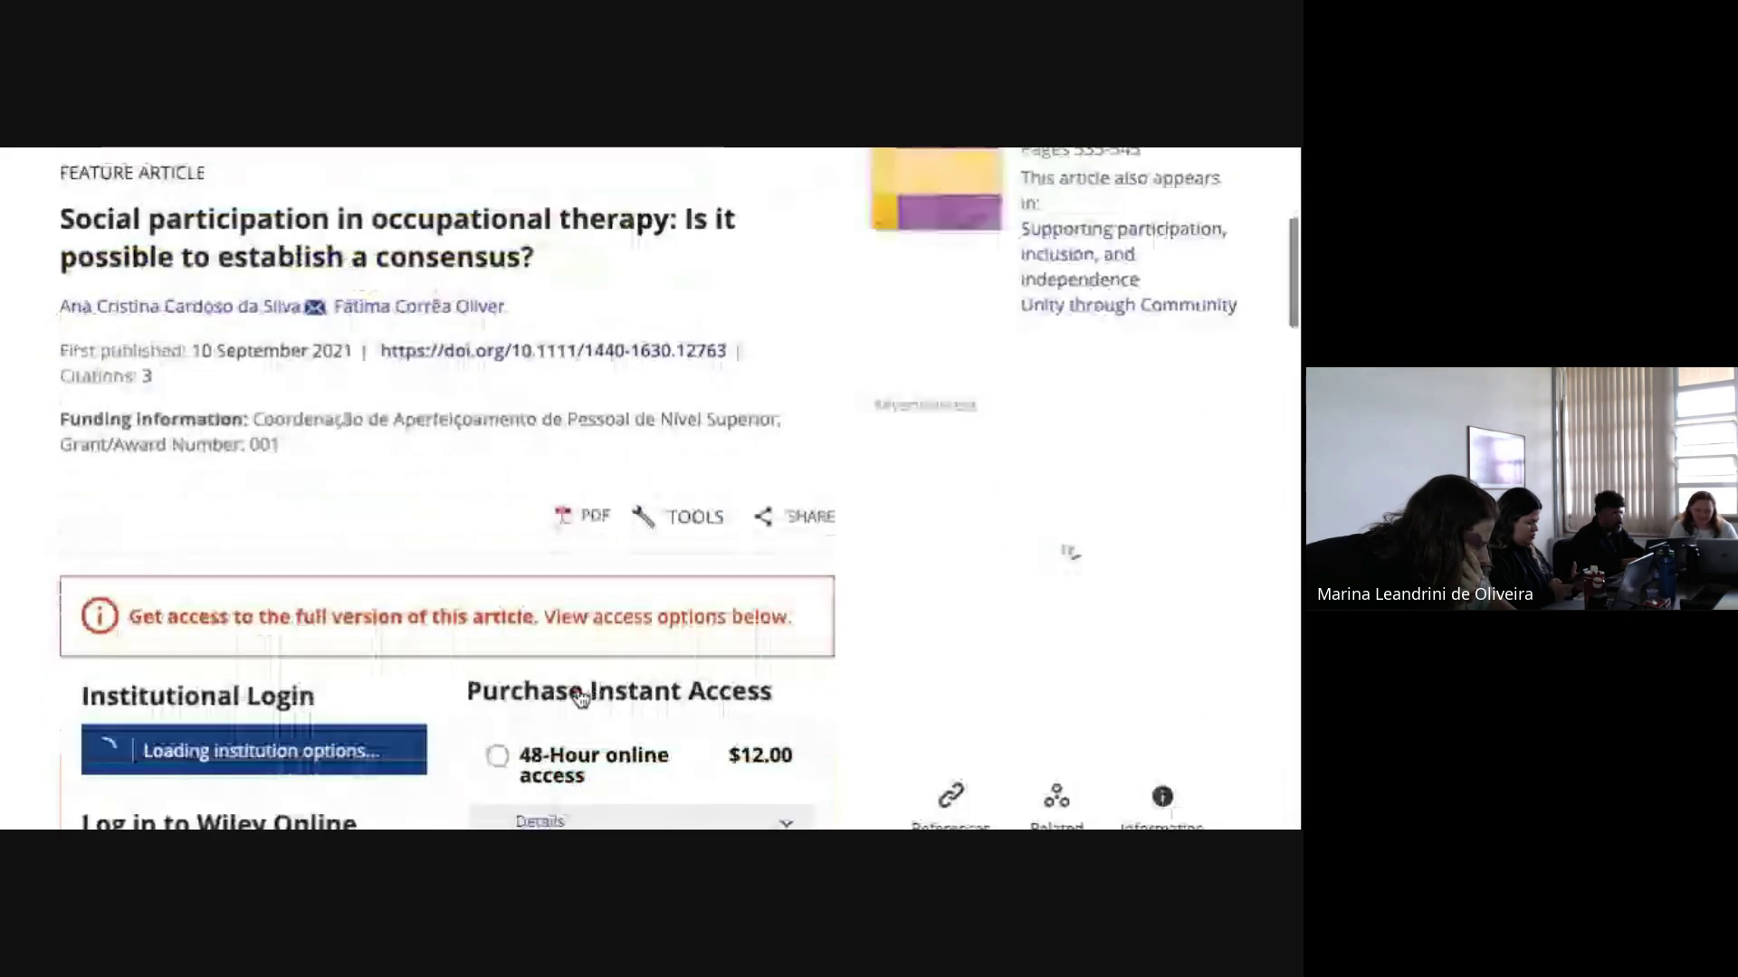
{"action": "scroll", "coordinate": [588, 303], "scroll_direction": "down", "scroll_amount": 1}
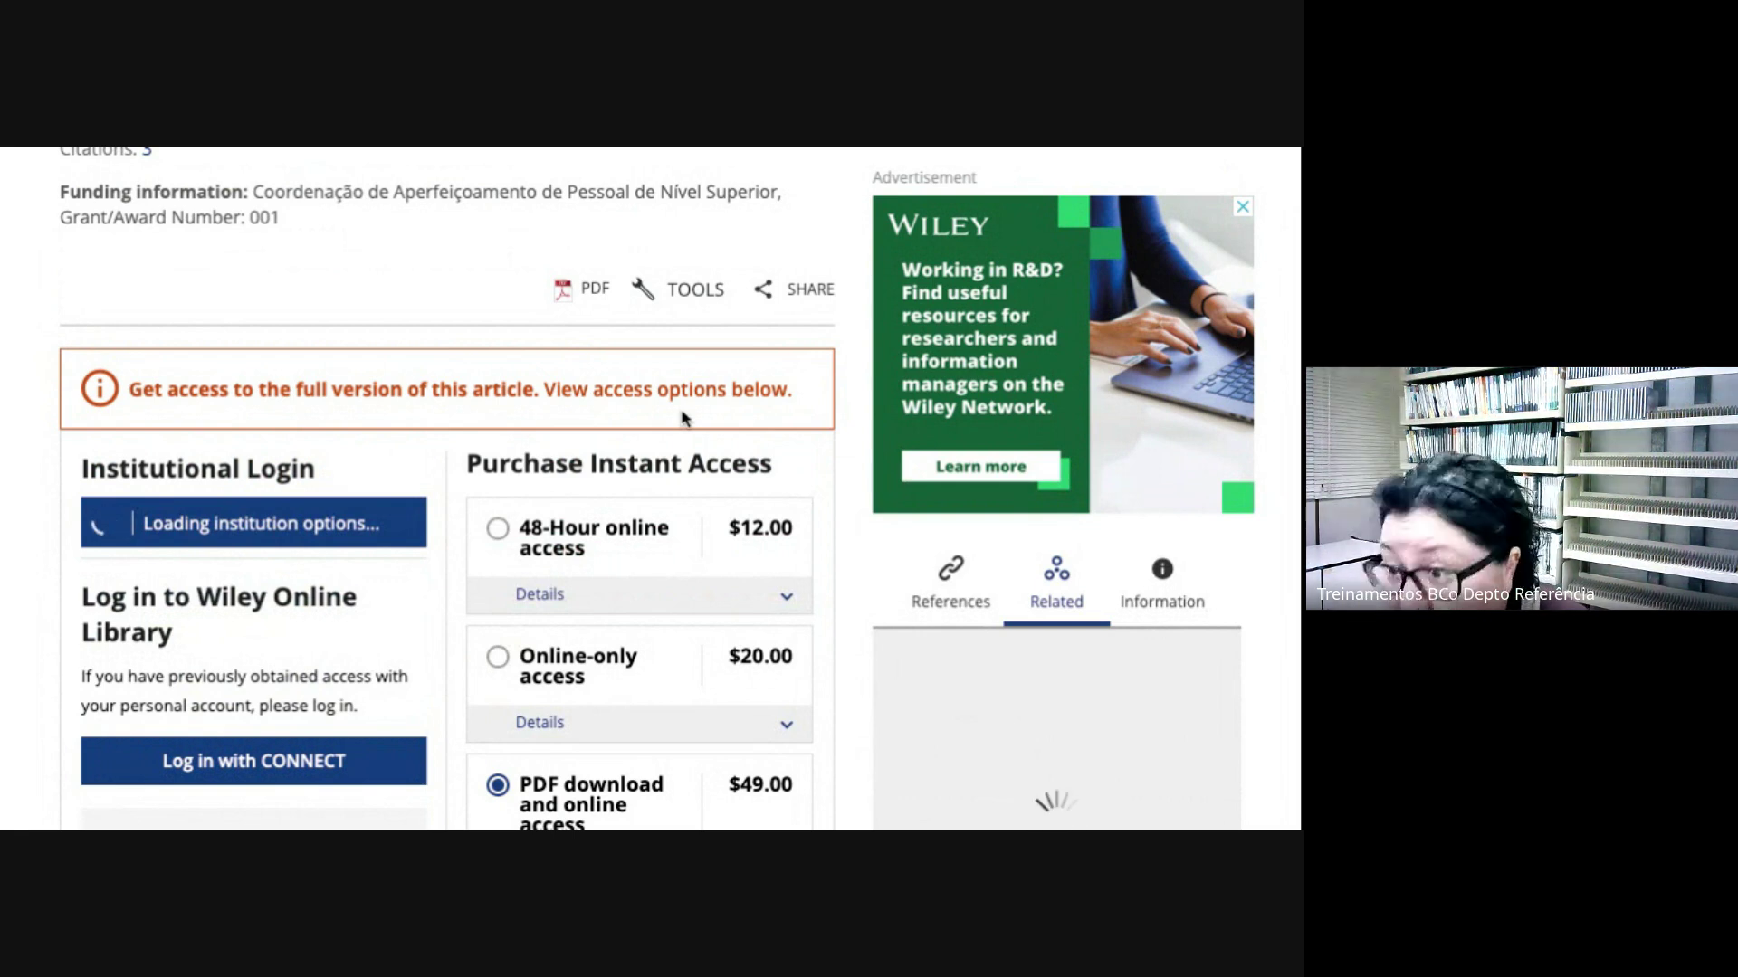
{"action": "scroll", "coordinate": [647, 446], "scroll_direction": "down", "scroll_amount": 2}
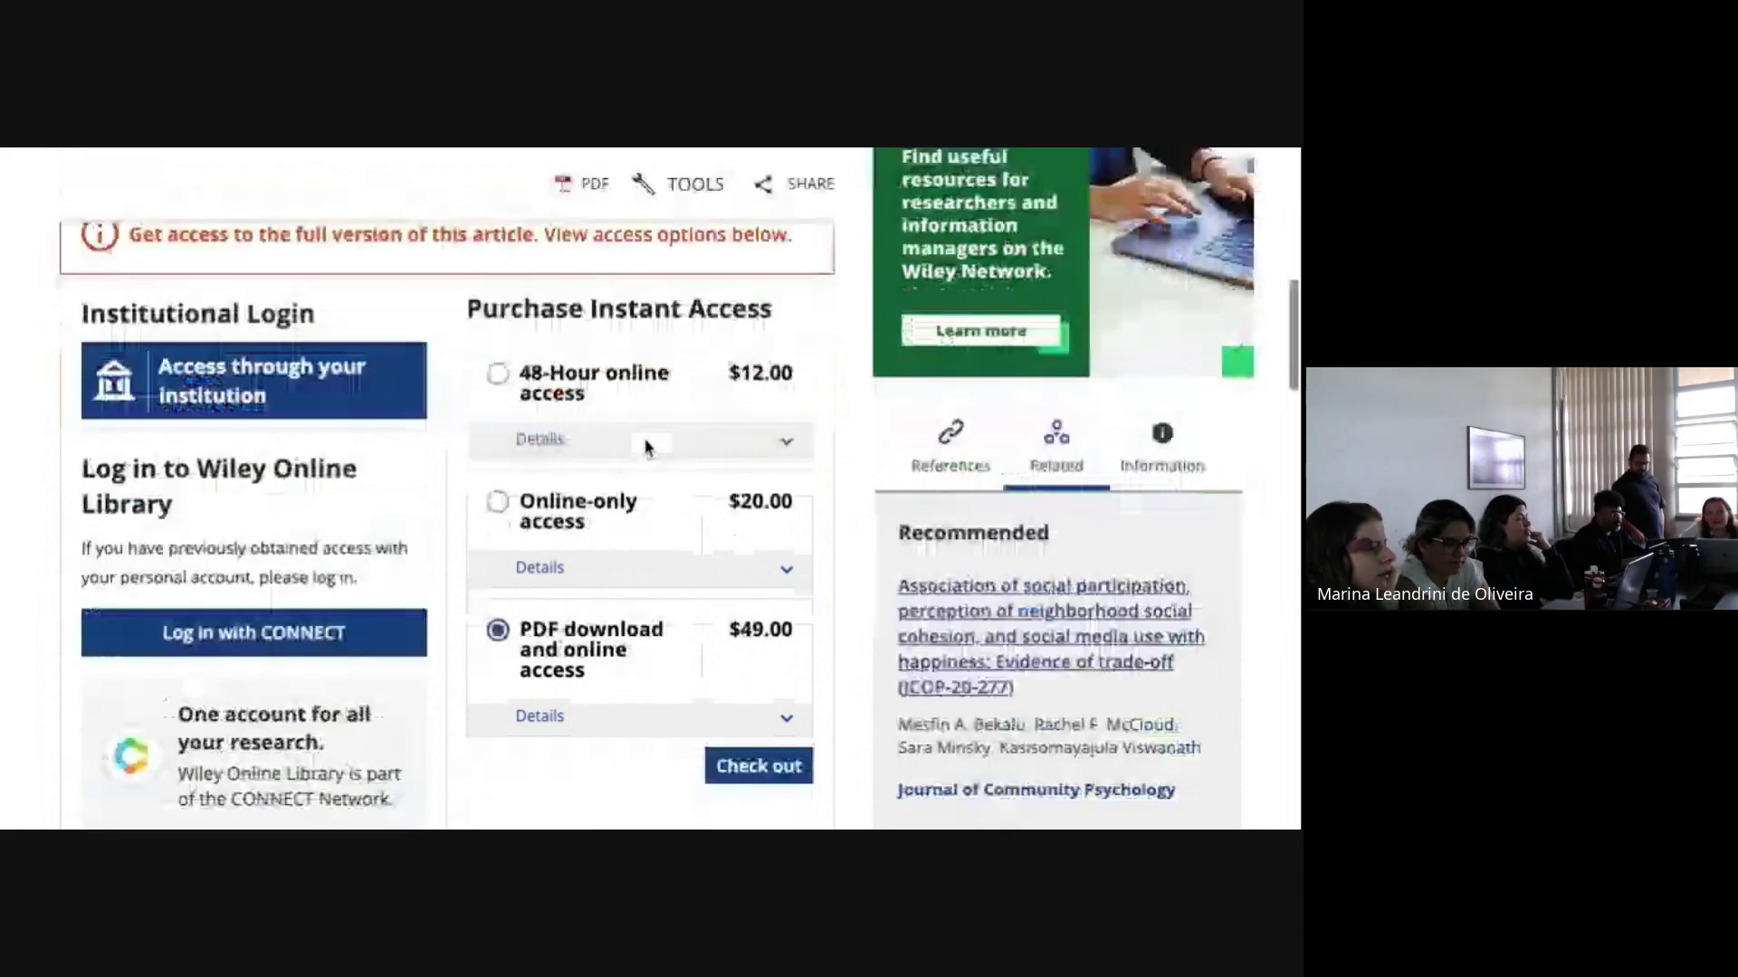
{"action": "scroll", "coordinate": [647, 446], "scroll_direction": "up", "scroll_amount": 1}
{"action": "scroll", "coordinate": [577, 726], "scroll_direction": "up", "scroll_amount": 1}
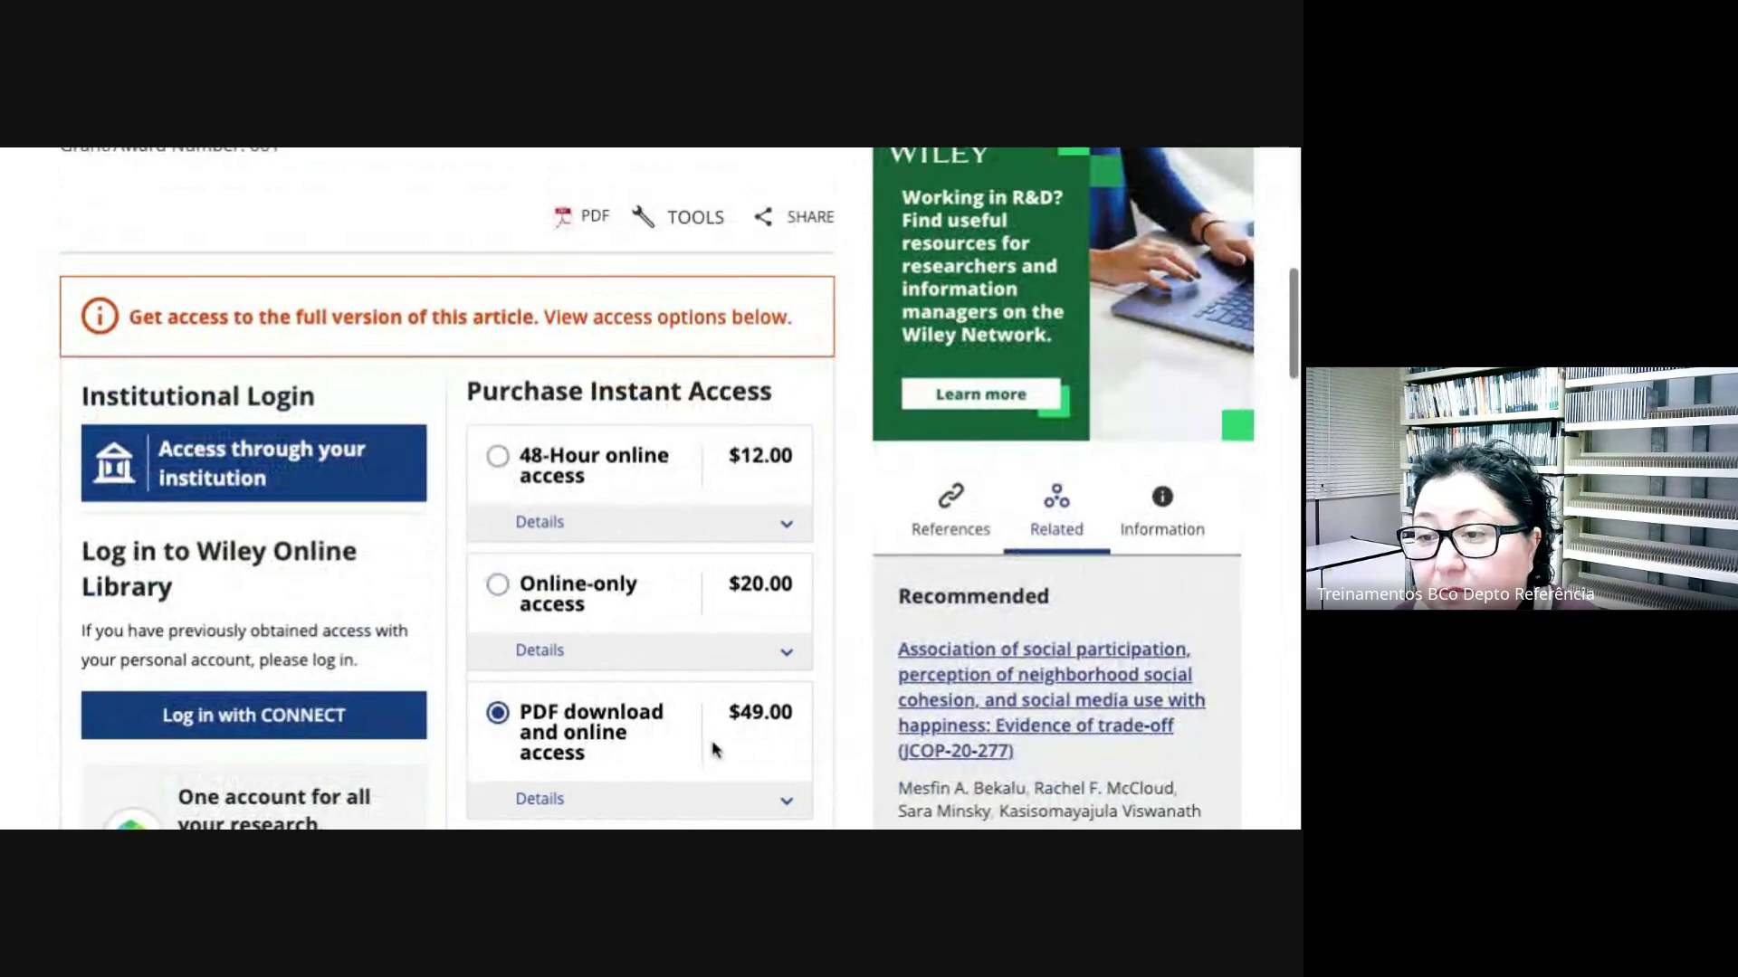
{"action": "scroll", "coordinate": [718, 748], "scroll_direction": "down", "scroll_amount": 1}
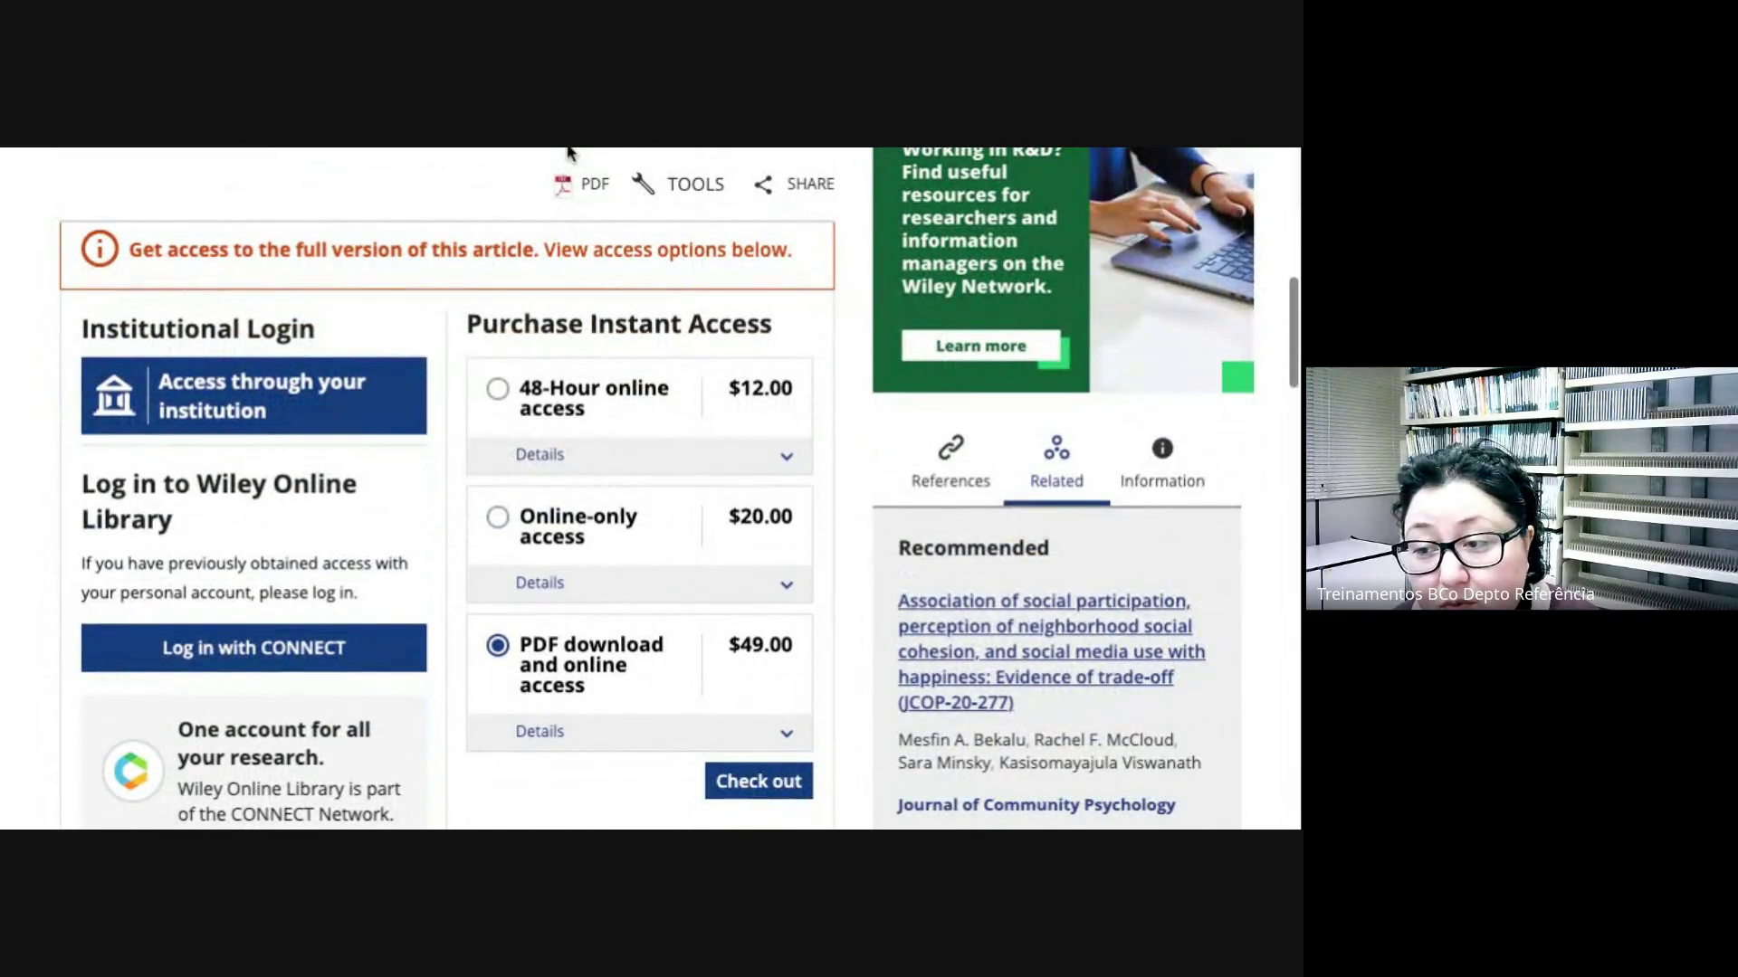